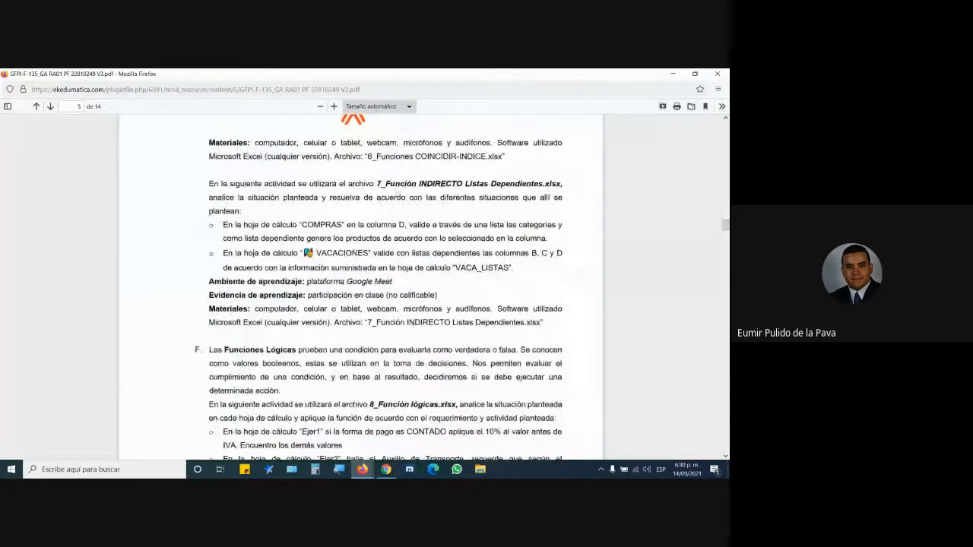
- Enlarge the learning guide PDF to 160% and find the workbook named in section F, Funciones Lógicas
left_click(333, 111)
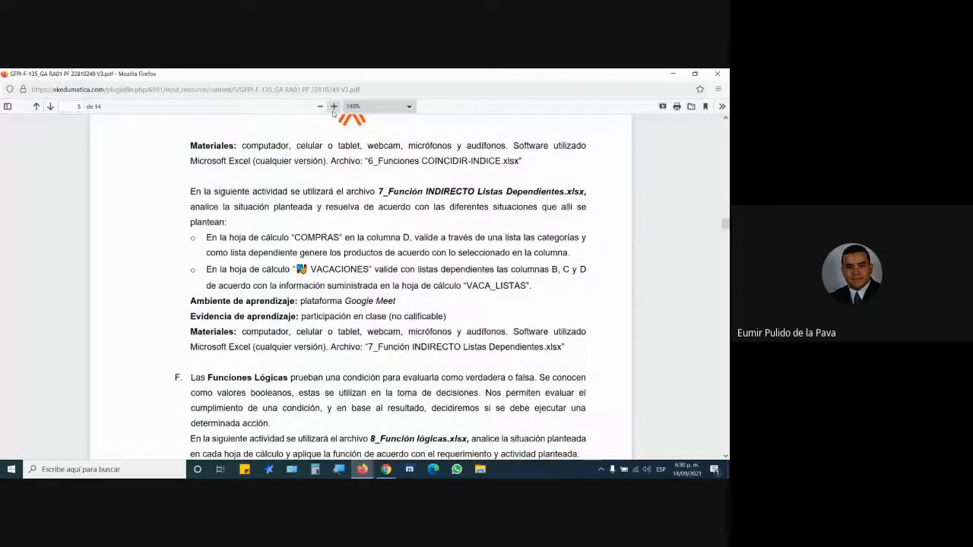
left_click(333, 111)
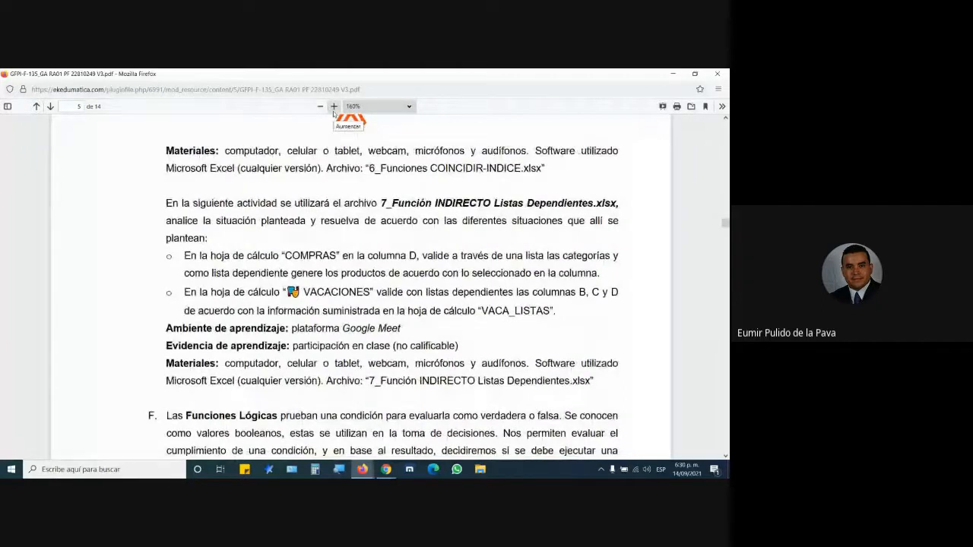
scroll(413, 245, "down", 6)
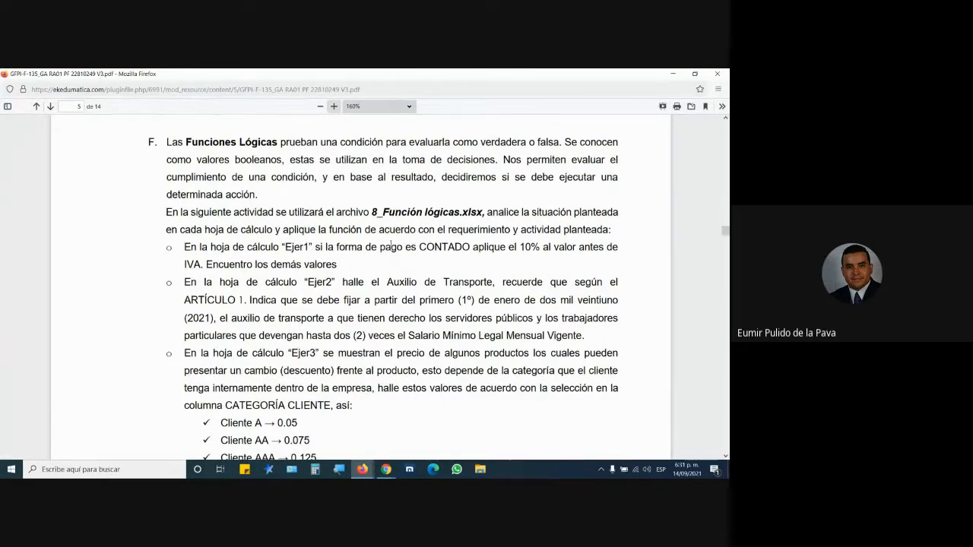
left_click_drag(371, 211, 458, 213)
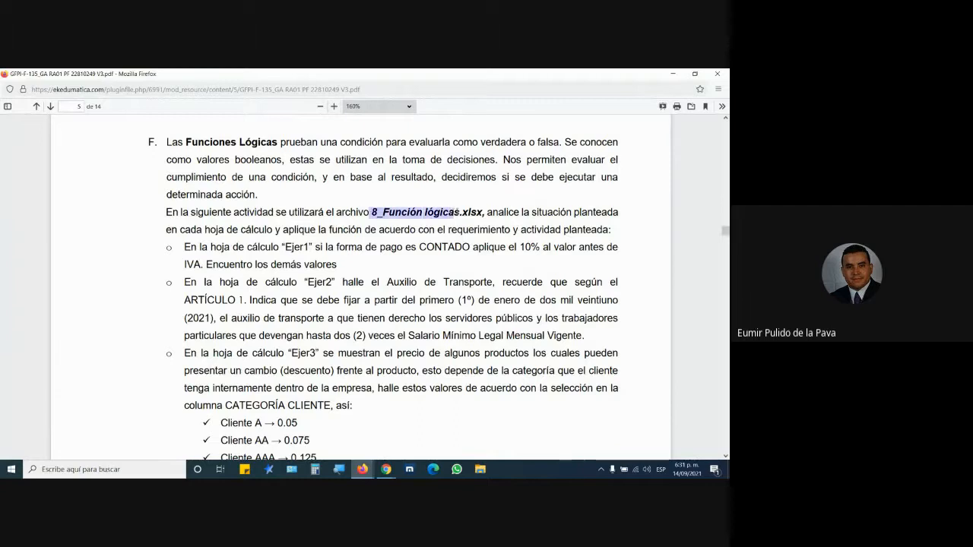
- Open 8_Funciones lógicas.xlsx in Excel from the course's ARCHIVOS PARA DESCARGAR folder in RA-01
mouse_move(362, 469)
left_click(332, 434)
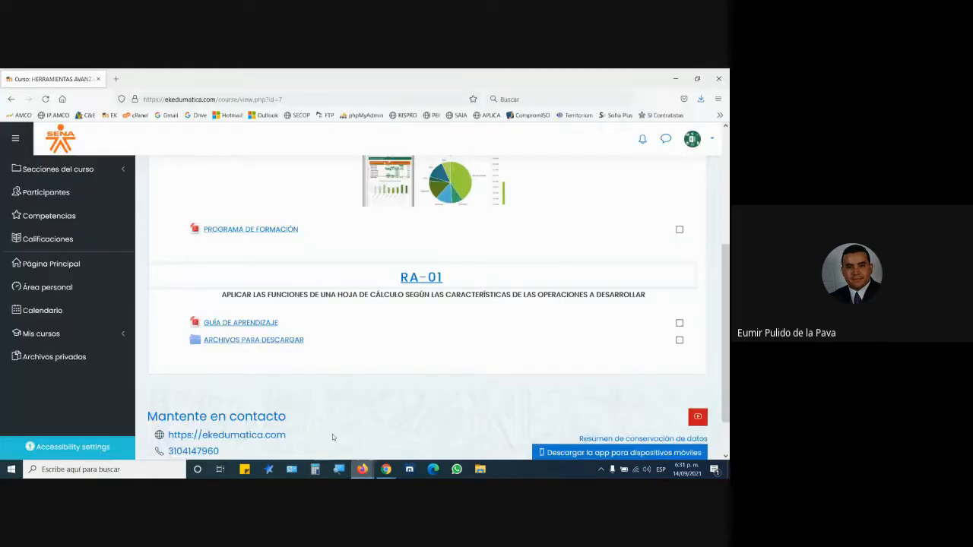
left_click(273, 340)
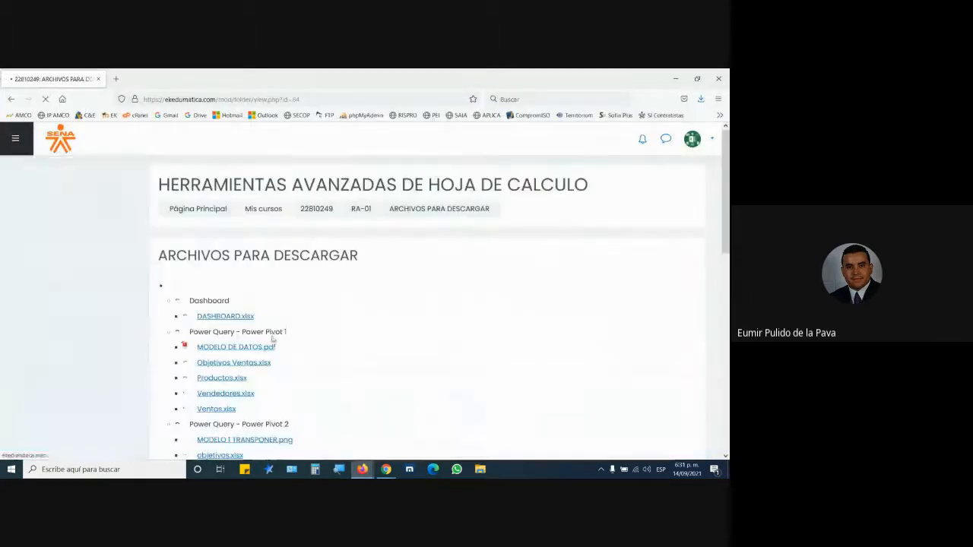
scroll(325, 344, "down", 3)
scroll(325, 344, "down", 10)
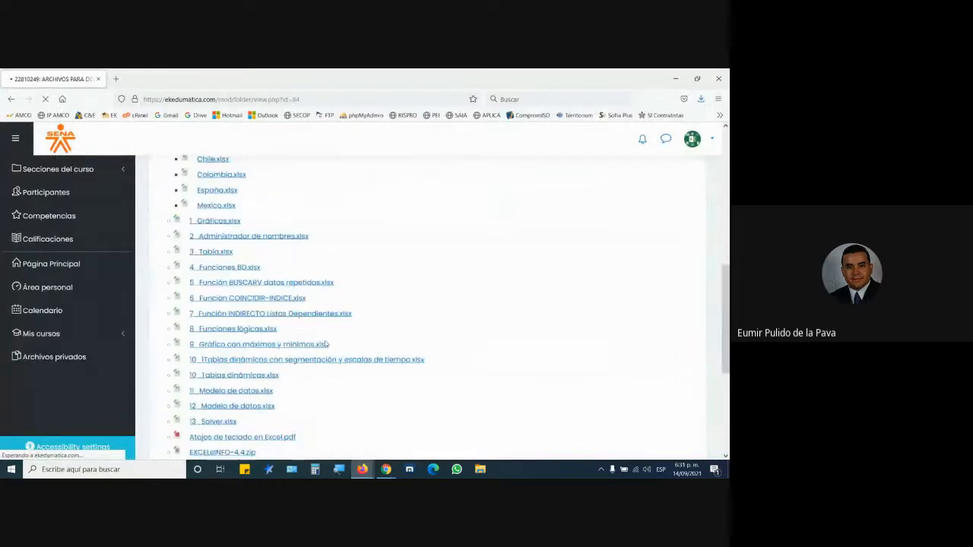
scroll(327, 275, "up", 2)
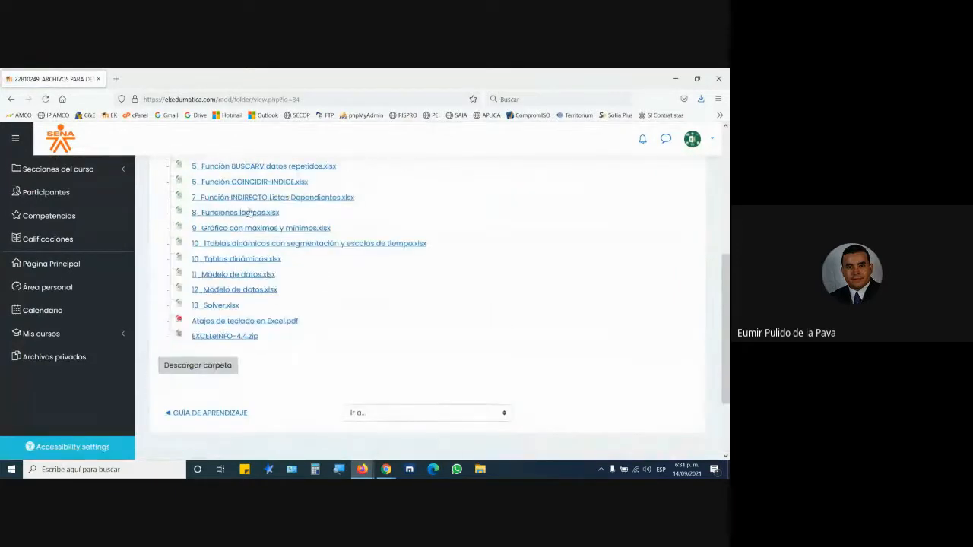
left_click(247, 215)
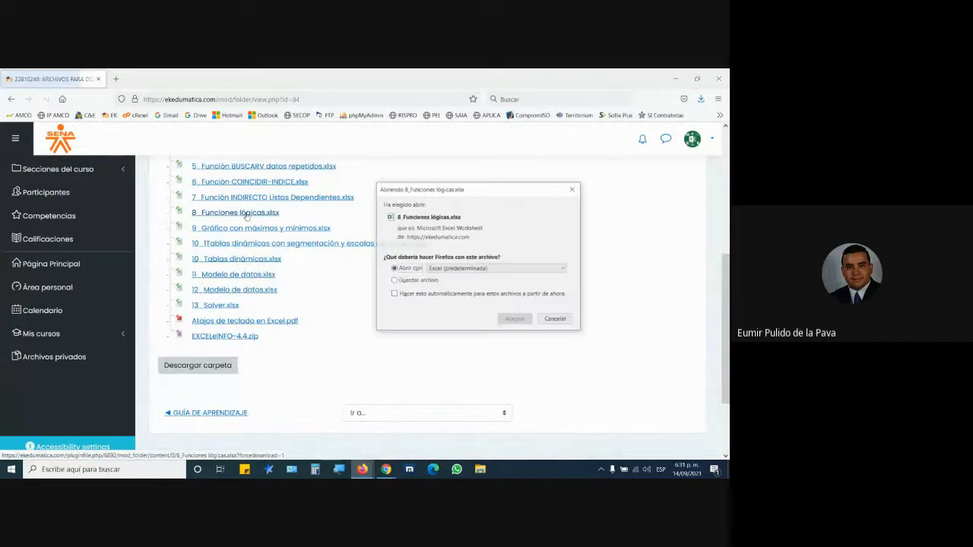
left_click(514, 320)
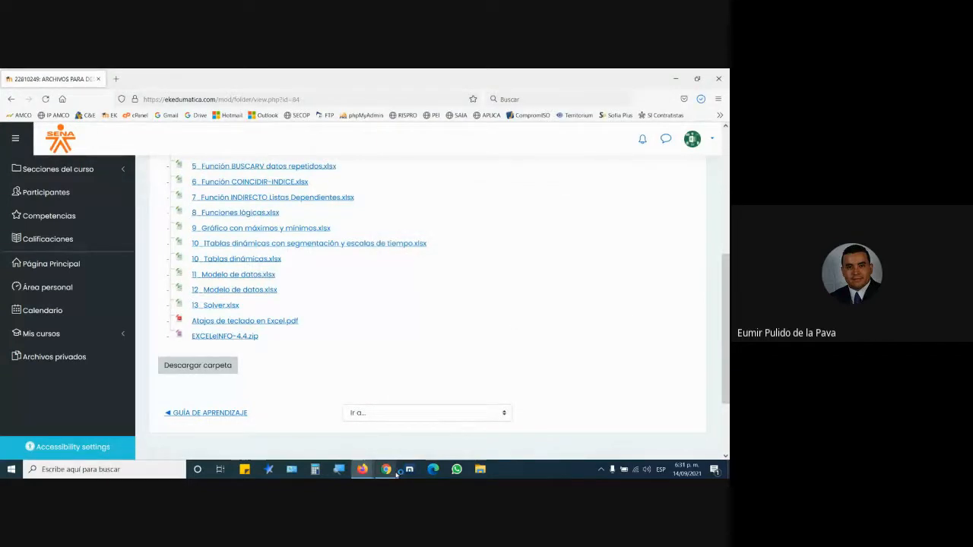
- Switch to the Google Meet call and admit the person waiting to join
mouse_move(386, 469)
left_click(441, 425)
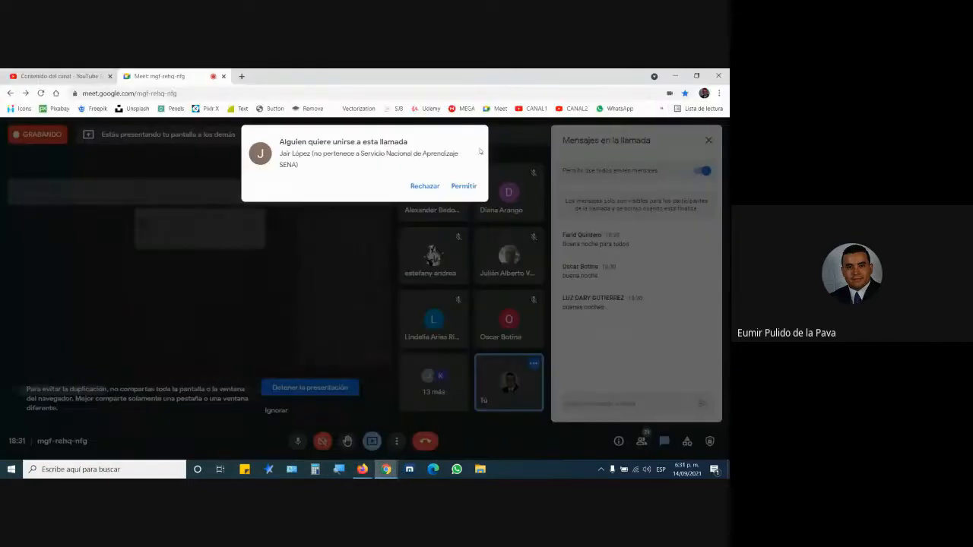
left_click(462, 187)
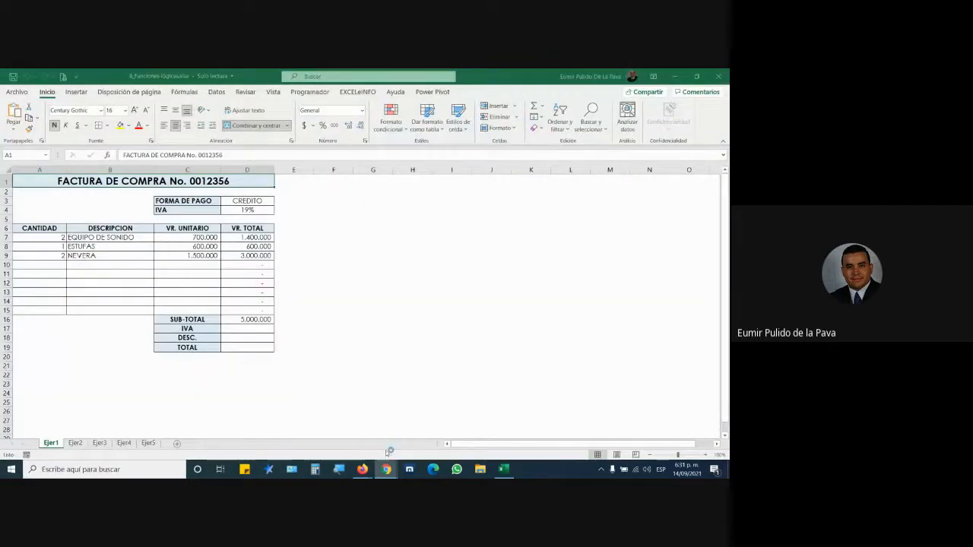
- Return to the guide PDF in Firefox, enlarge it to 200% and read the Ejer1 instruction about the CONTADO discount
left_click(362, 469)
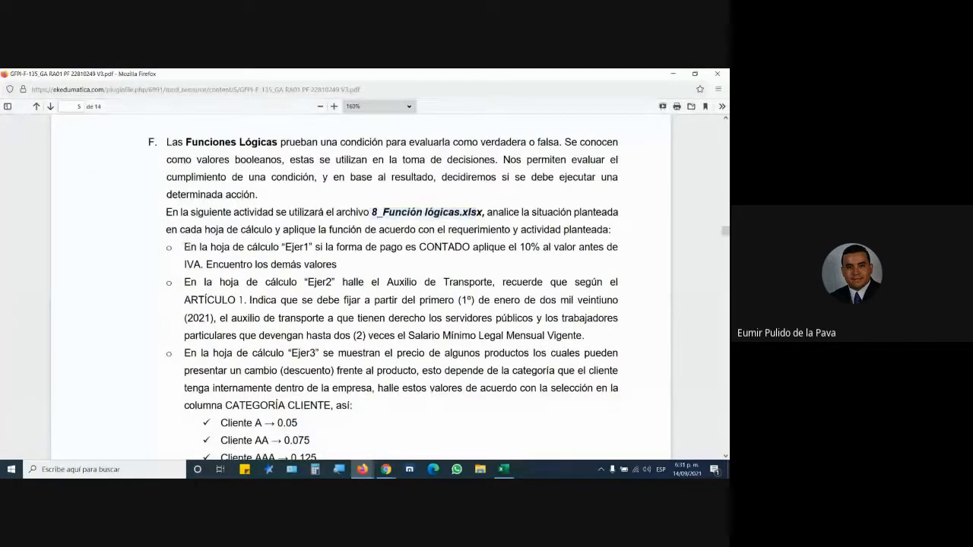
left_click_drag(184, 247, 332, 264)
left_click(347, 270)
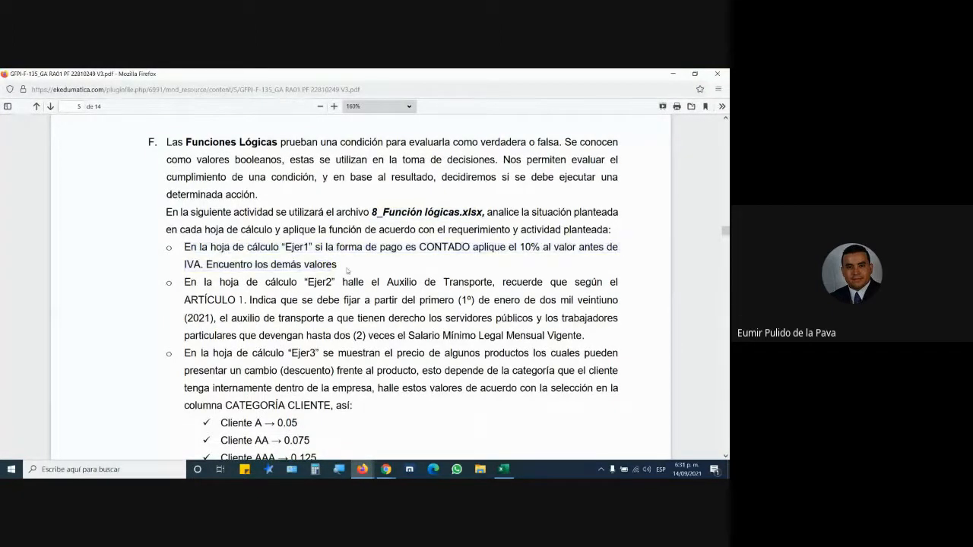
left_click(334, 106)
left_click(334, 107)
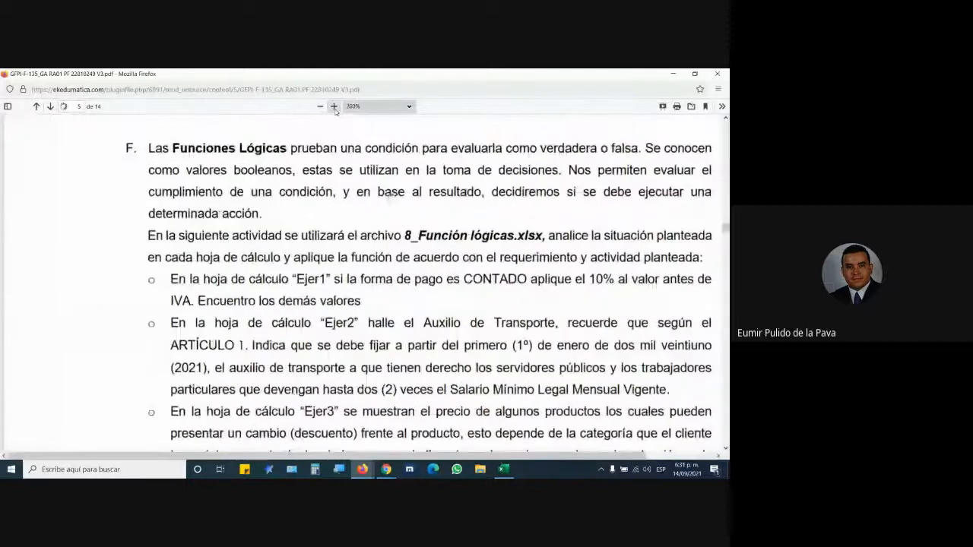
left_click_drag(462, 457, 513, 460)
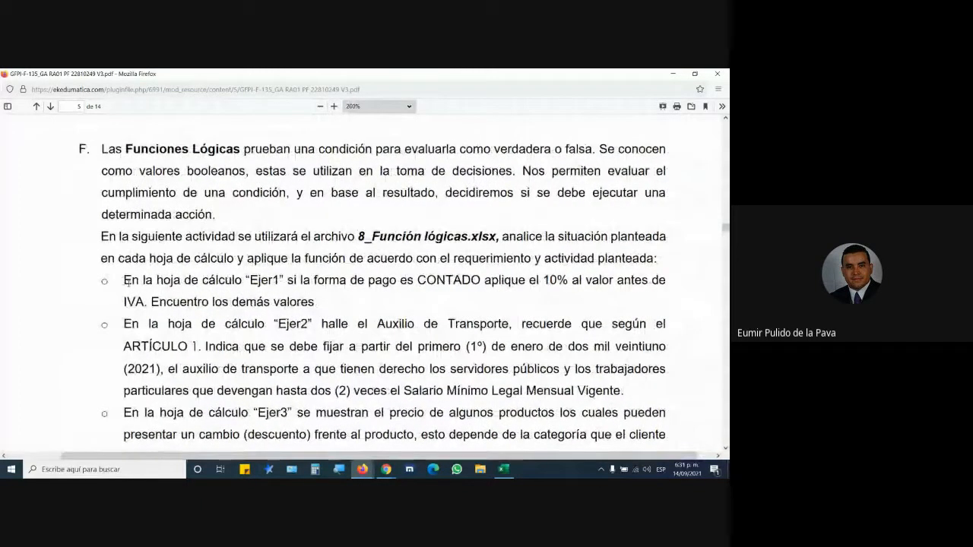
left_click_drag(131, 280, 322, 306)
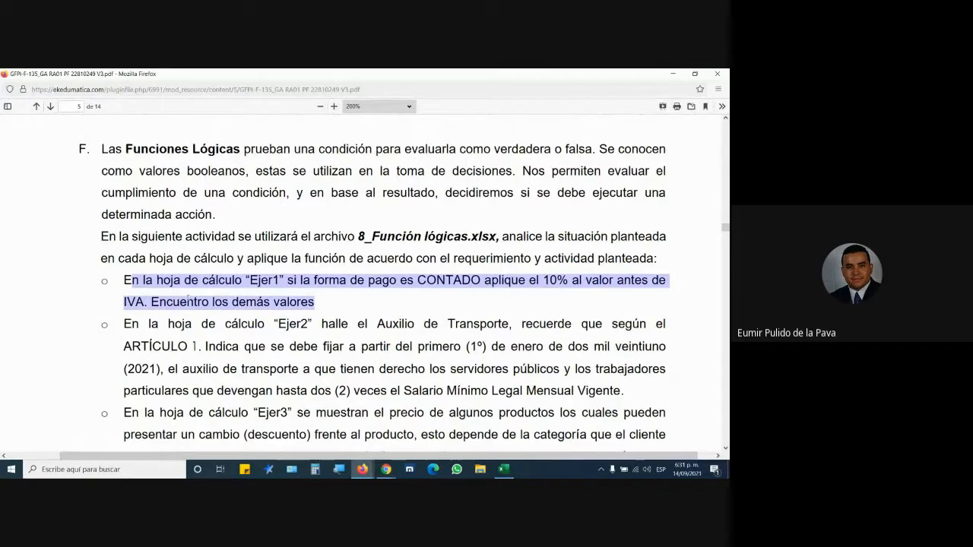
left_click(238, 313)
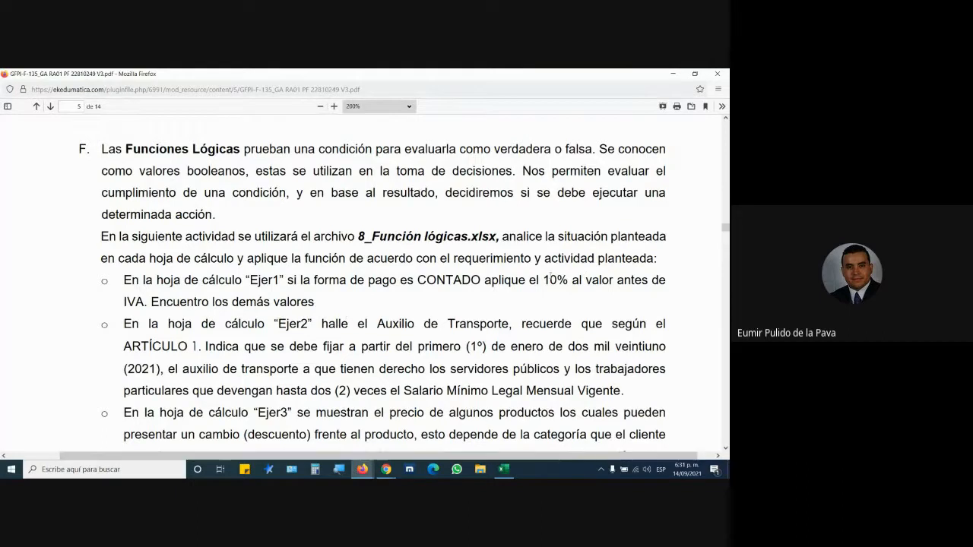
- Switch to the Excel workbook and enlarge the Ejer1 invoice sheet to 140%
left_click(503, 468)
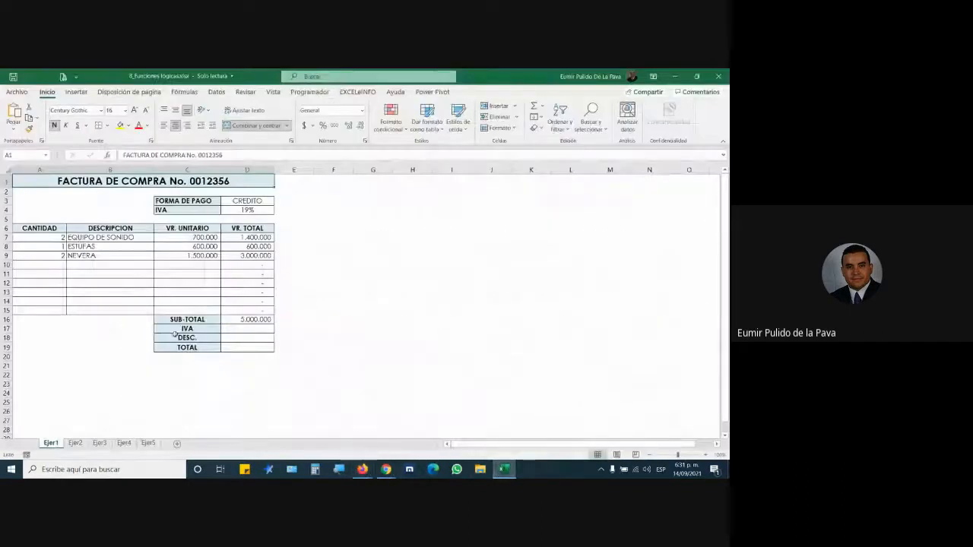
left_click(705, 456)
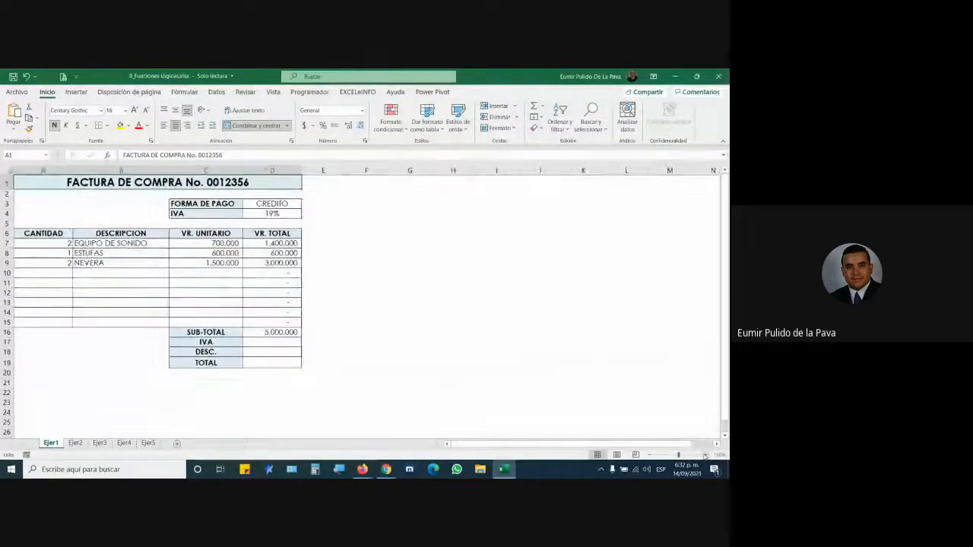
left_click(704, 456)
left_click(704, 455)
left_click(704, 455)
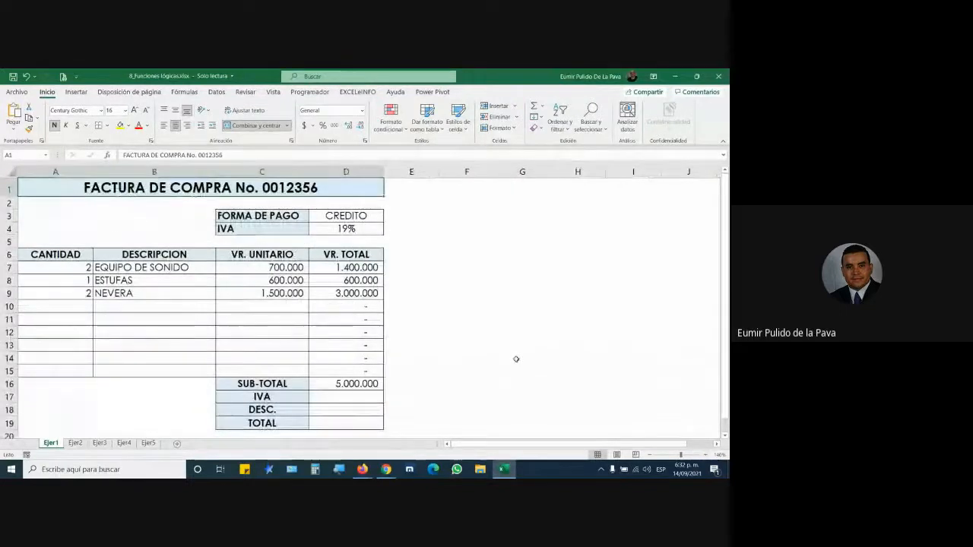
- Admit everyone waiting to join the Google Meet call, and return to the Excel workbook
mouse_move(386, 469)
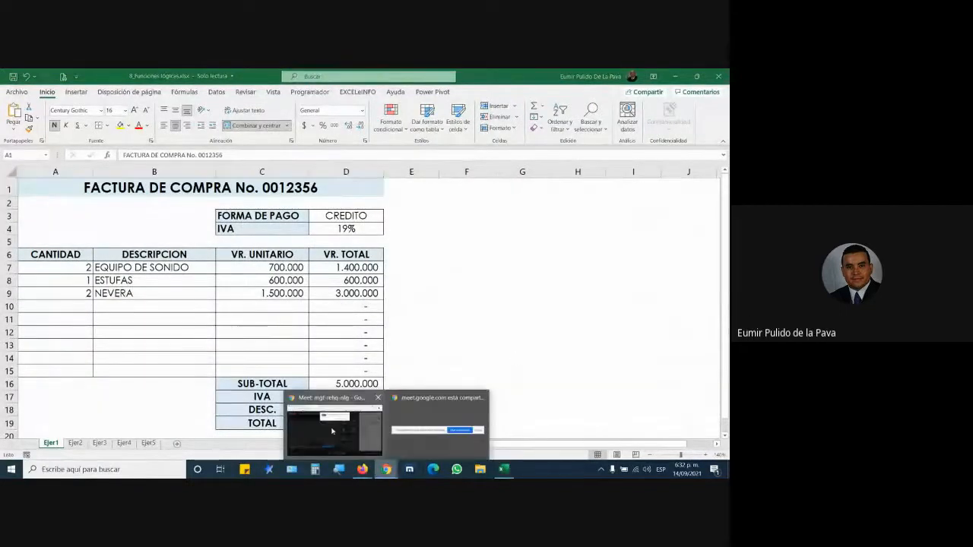
left_click(332, 429)
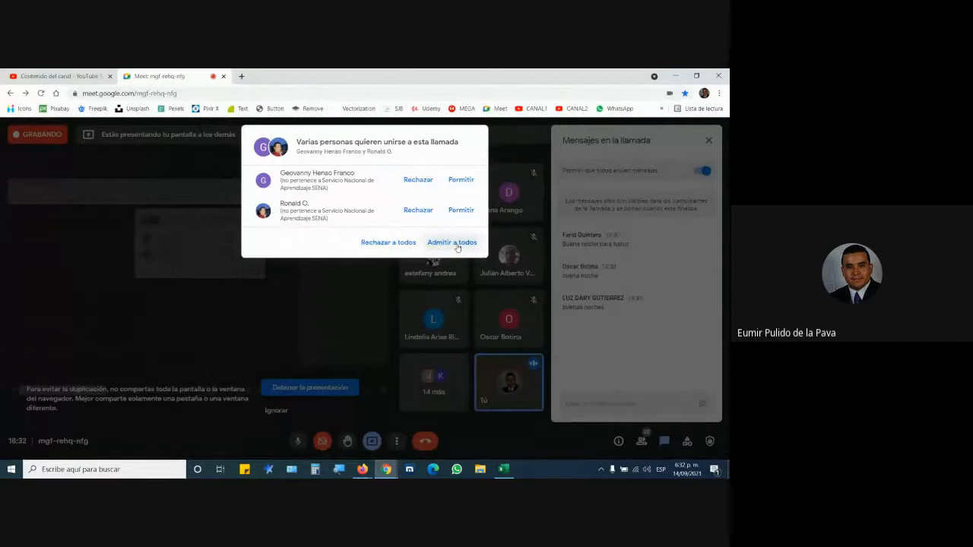
left_click(457, 243)
left_click(502, 469)
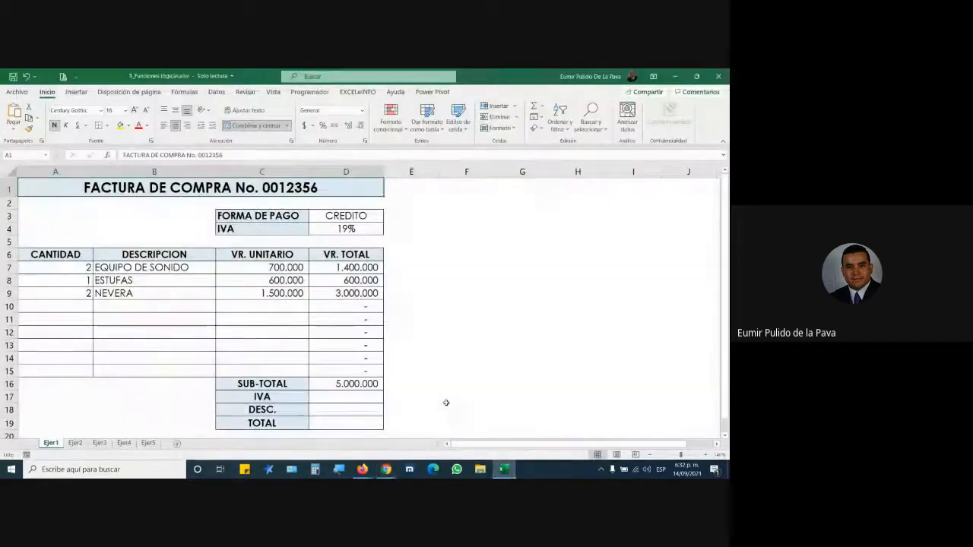
- Try the FORMA DE PAGO options in D3 one after another: CREDITO, CONTADO and CHEQUE
left_click(337, 215)
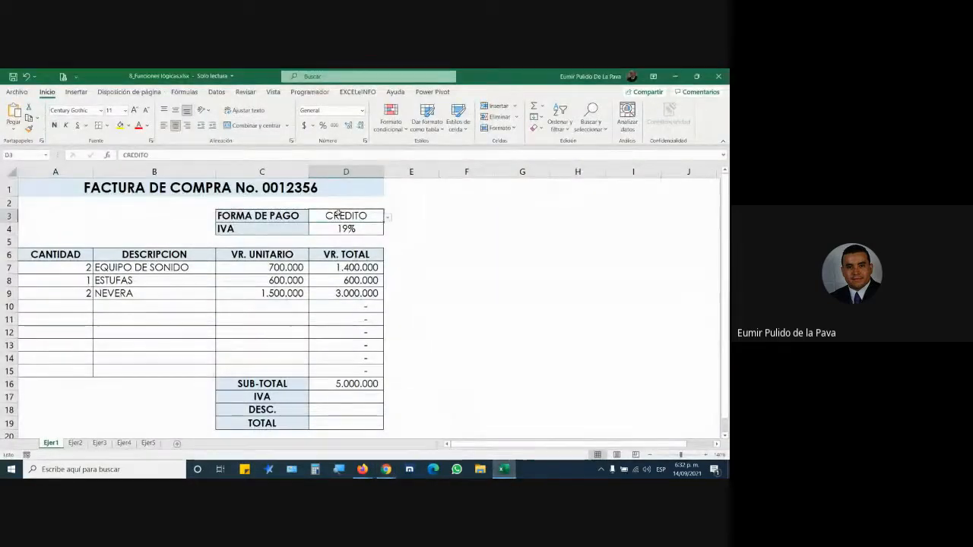
left_click(388, 219)
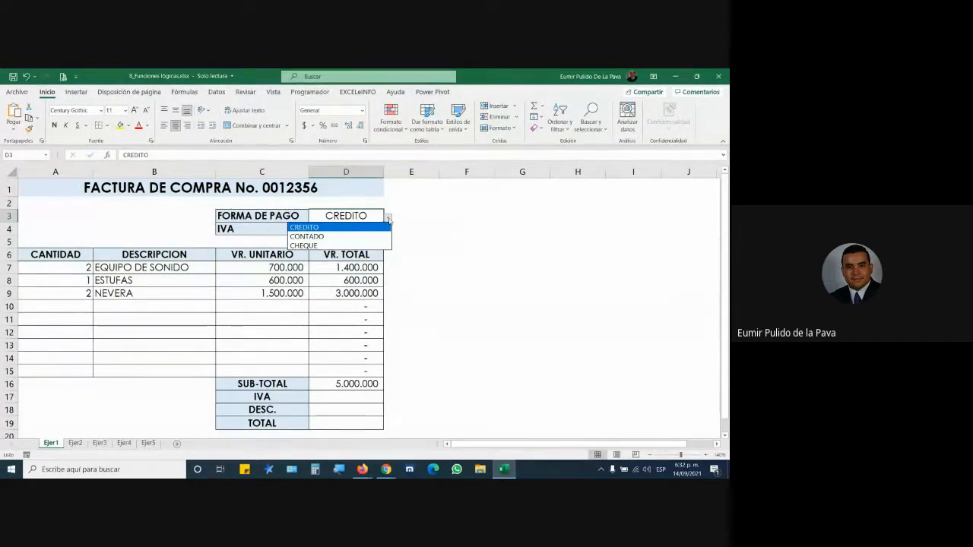
left_click(308, 228)
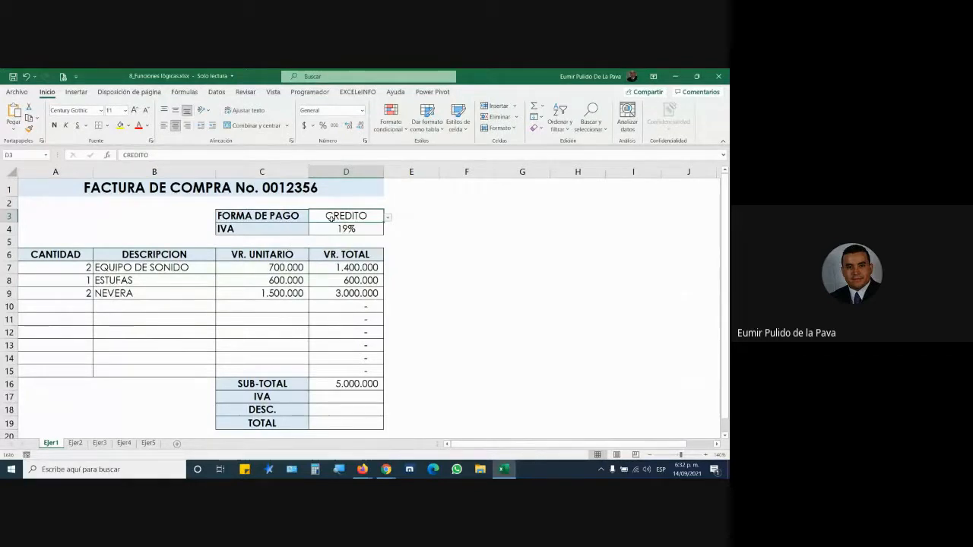
left_click(389, 218)
left_click(346, 236)
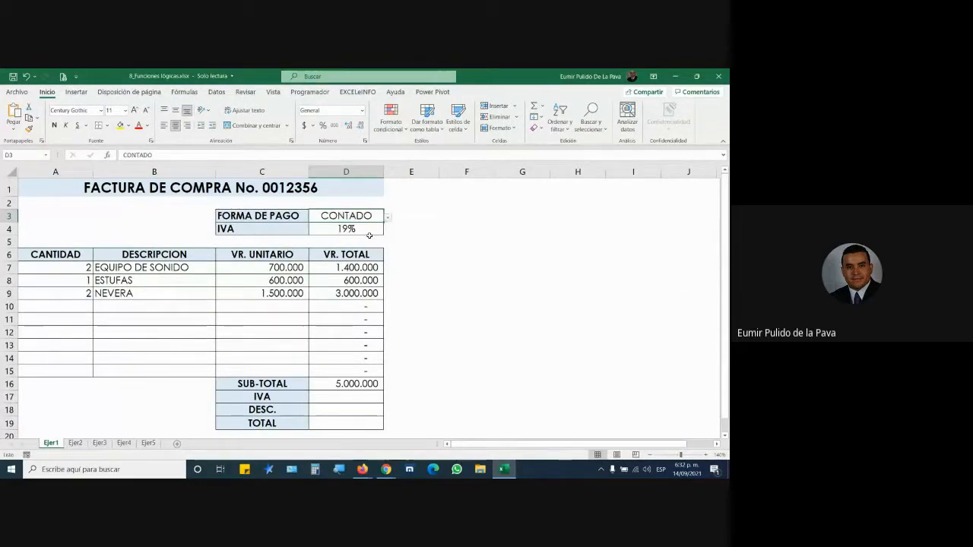
left_click(387, 218)
left_click(339, 244)
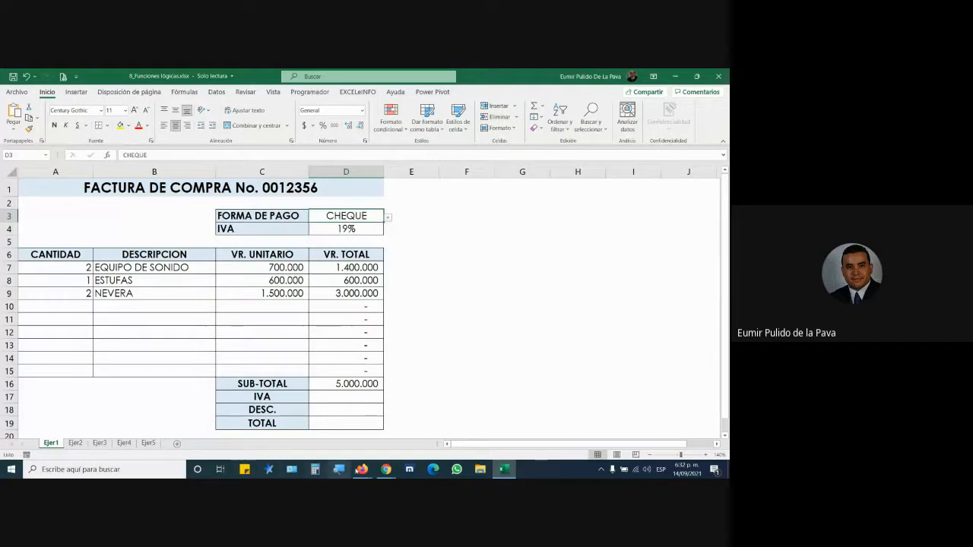
- Let the waiting participant into the Google Meet call and go back to the Excel invoice
left_click(396, 395)
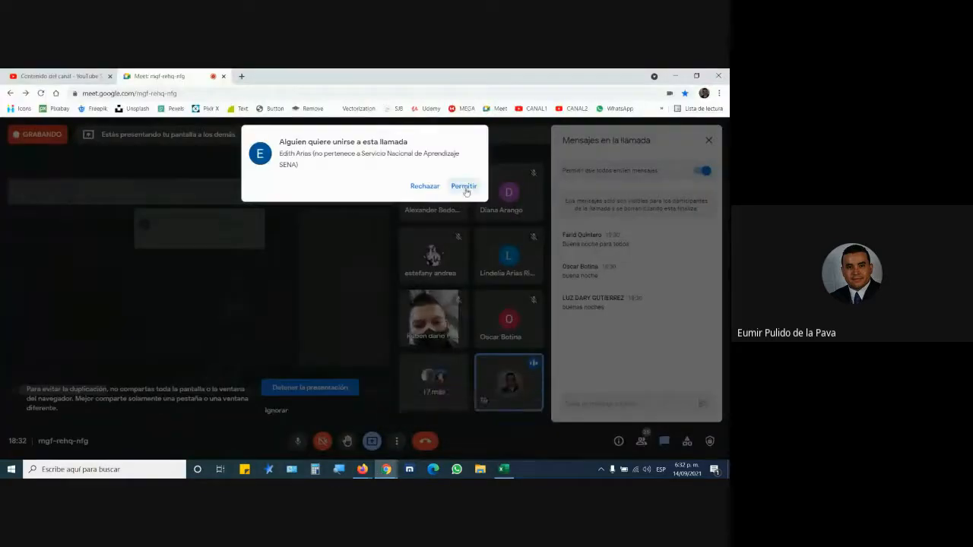
left_click(463, 186)
left_click(503, 469)
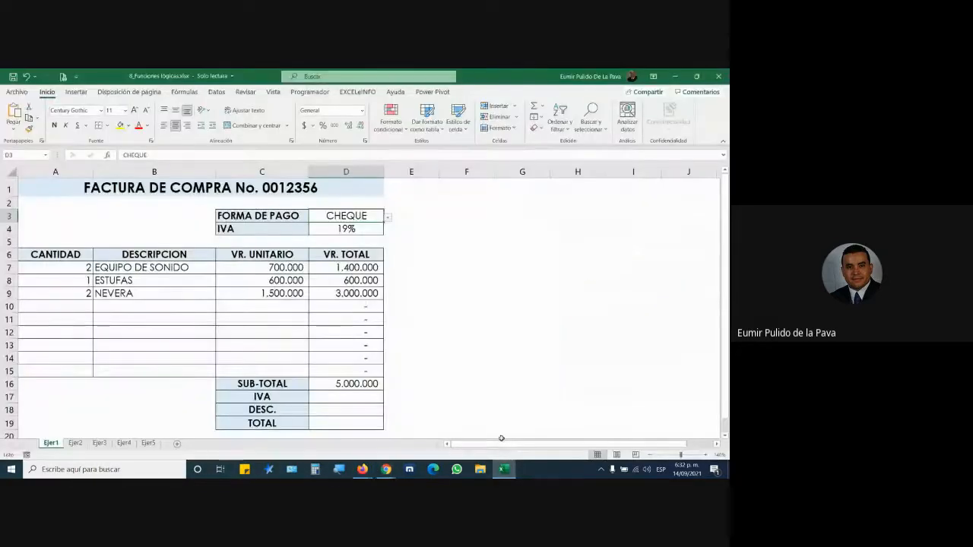
- Set the invoice's FORMA DE PAGO in D3 to CONTADO
left_click(387, 218)
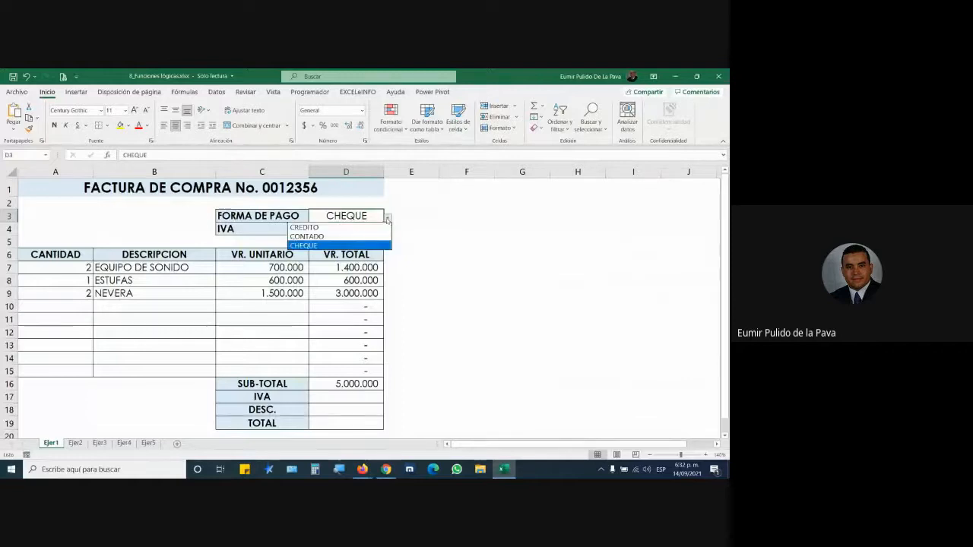
left_click(321, 235)
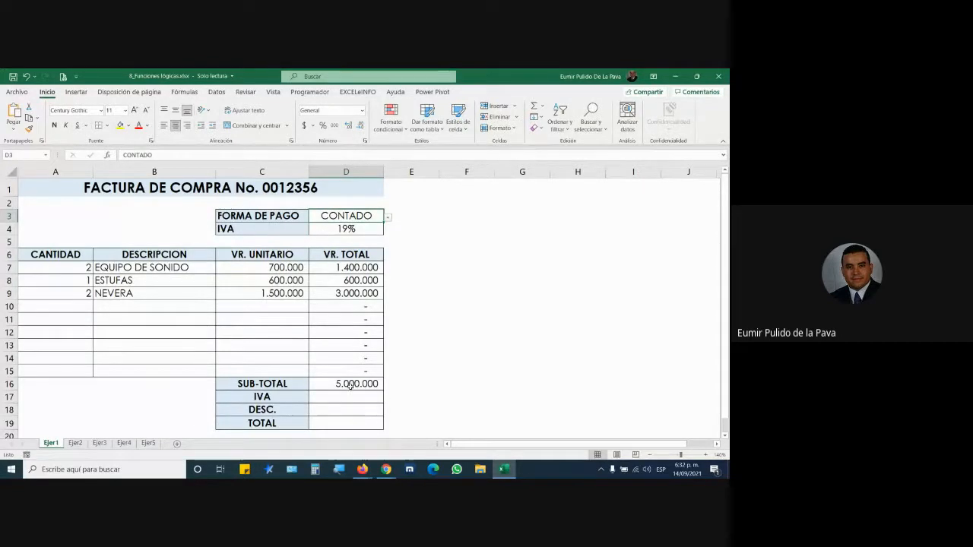
- Format the DESC. value cell D18 with a yellow fill and 18-point text, and widen column D to roughly three times its width
left_click(341, 408)
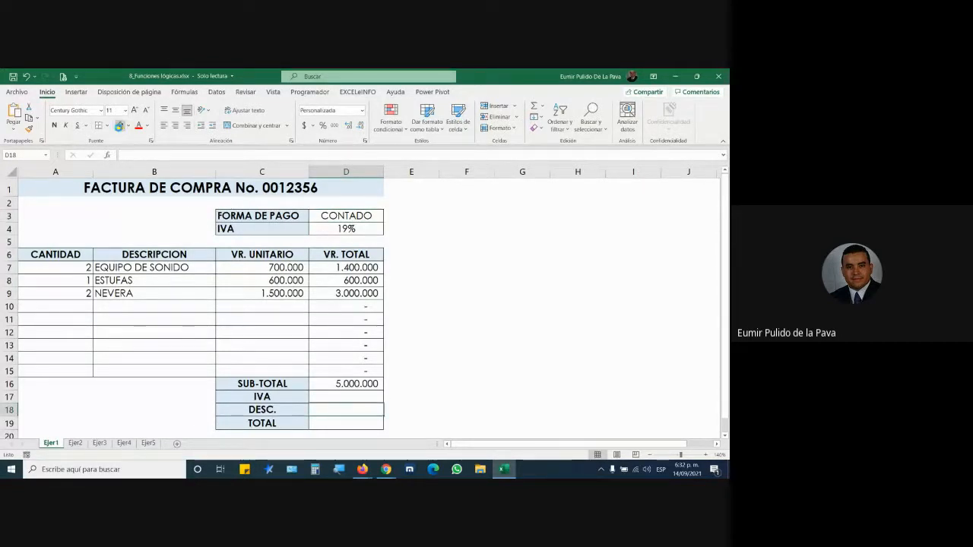
left_click(119, 127)
left_click(135, 110)
left_click(135, 110)
left_click(134, 111)
left_click(135, 110)
left_click_drag(384, 173, 519, 174)
scroll(573, 365, "down", 1)
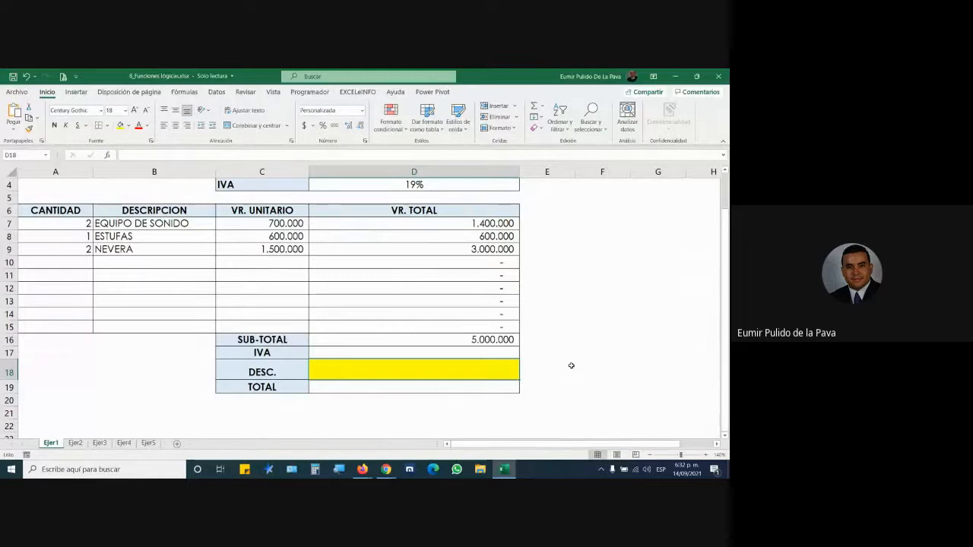
- Admit the person waiting to join the Google Meet call and return to the Excel invoice
key("Up")
key("Up")
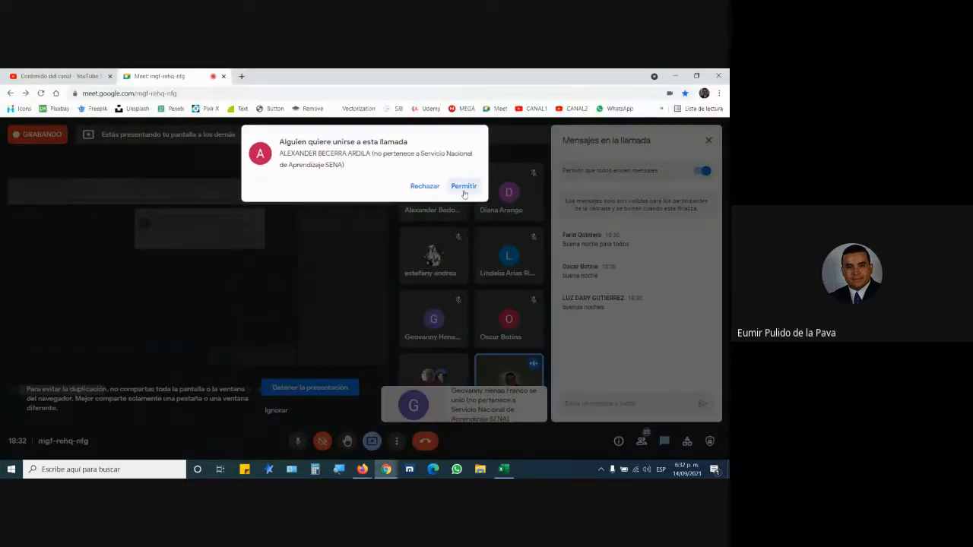
left_click(463, 190)
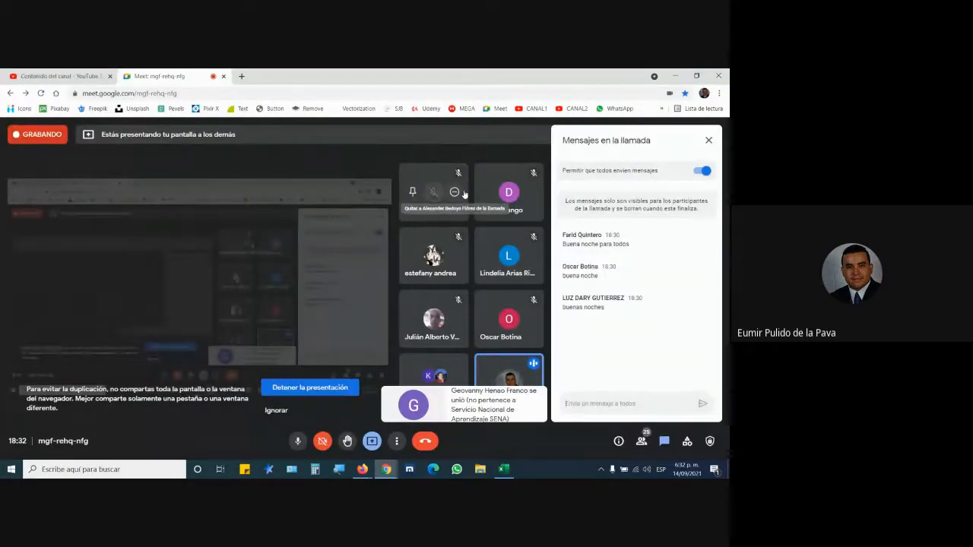
key("alt+Tab")
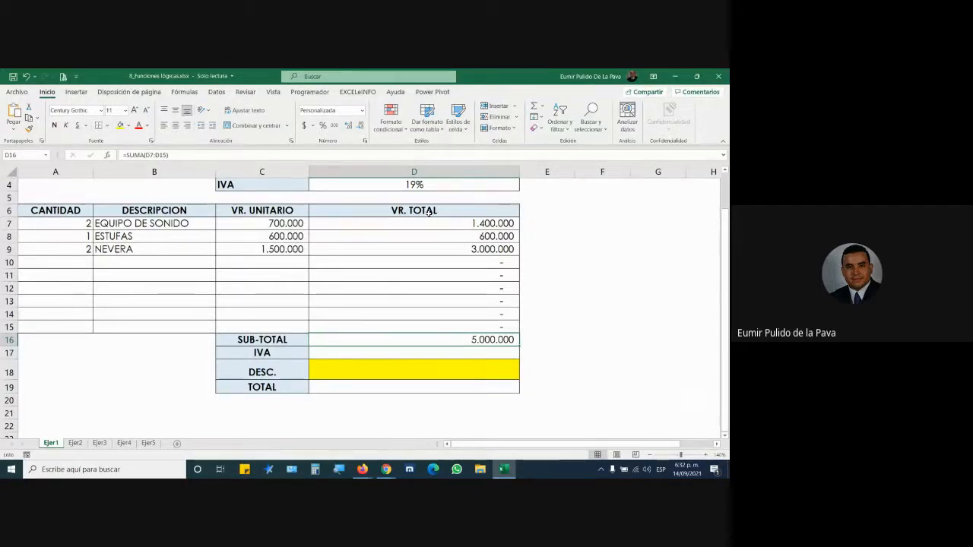
- Open the FORMA DE PAGO list in D3 to view the available payment methods
scroll(434, 228, "up", 1)
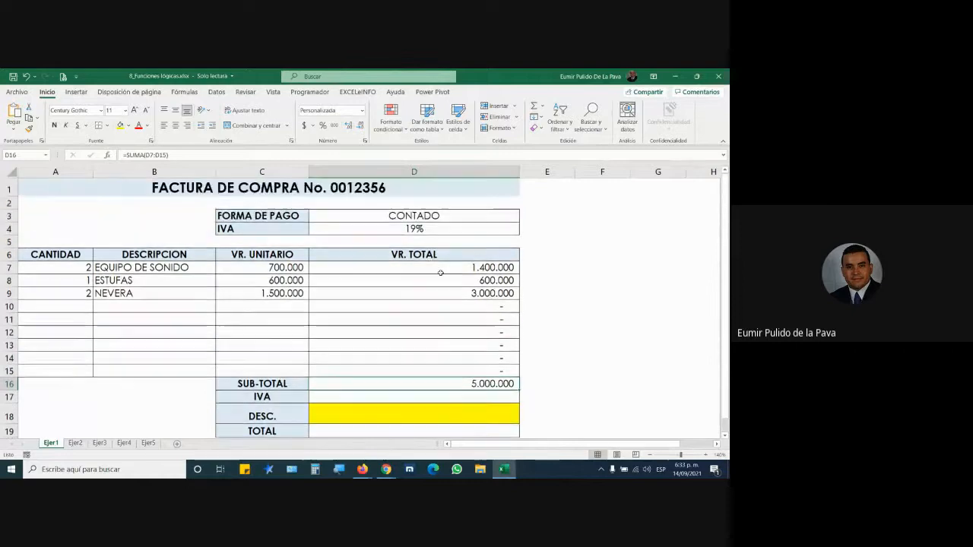
left_click(486, 218)
left_click(523, 219)
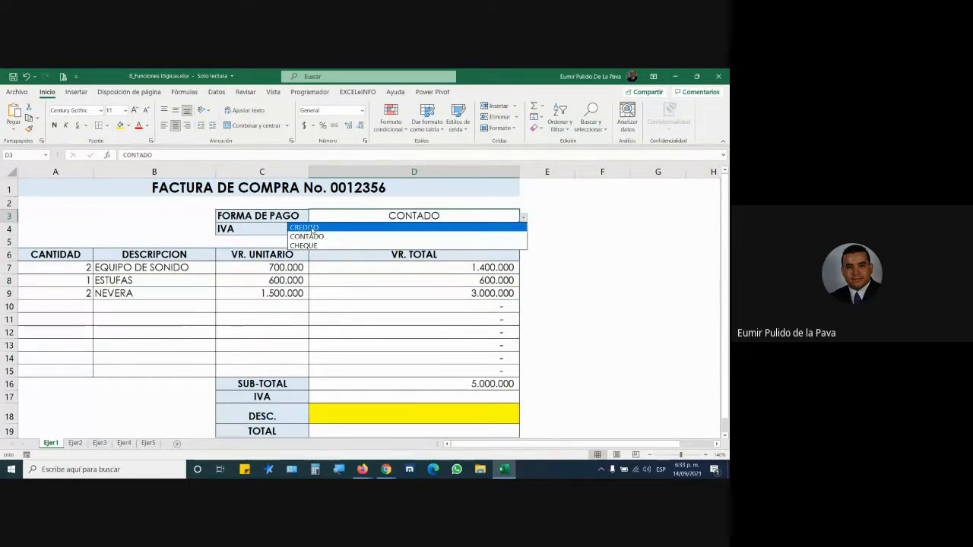
- Switch to Google Meet, admit all the individual and grouped participants waiting to join, and go back to Excel
mouse_move(384, 467)
left_click(334, 429)
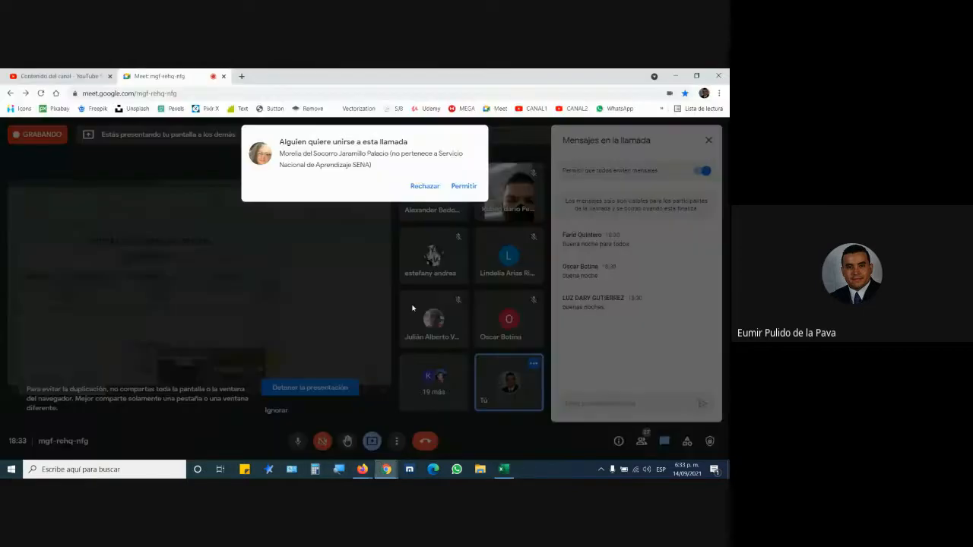
left_click(464, 186)
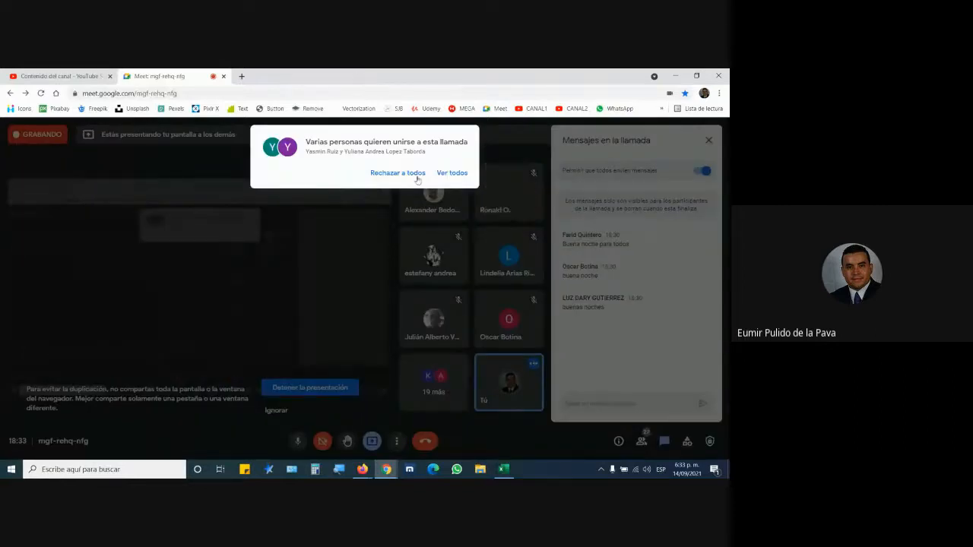
left_click(451, 173)
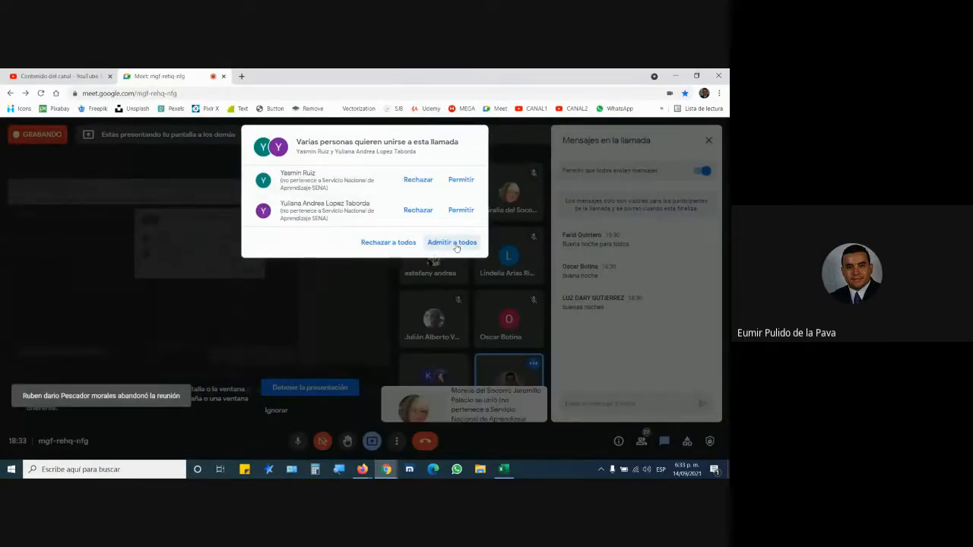
left_click(455, 244)
left_click(505, 471)
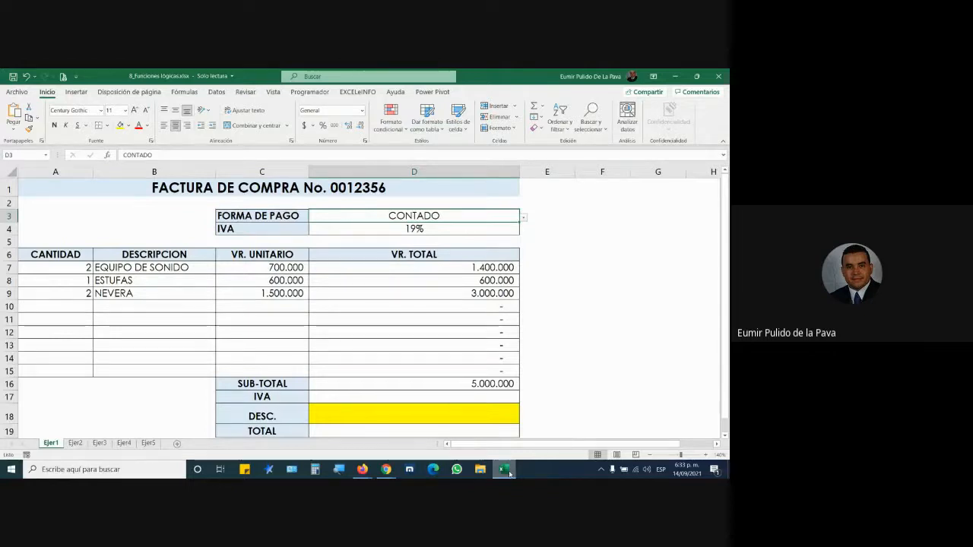
left_click(506, 471)
left_click(465, 186)
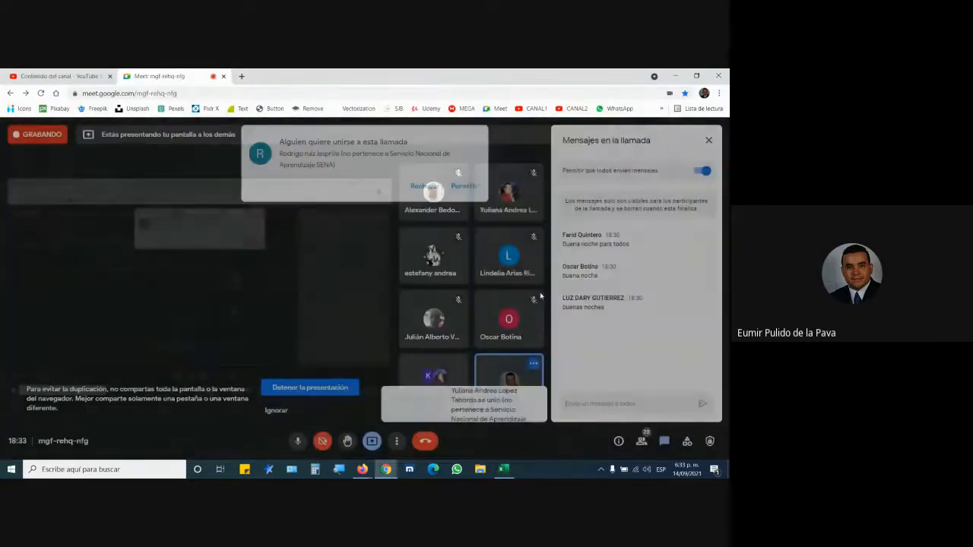
key("alt+Tab")
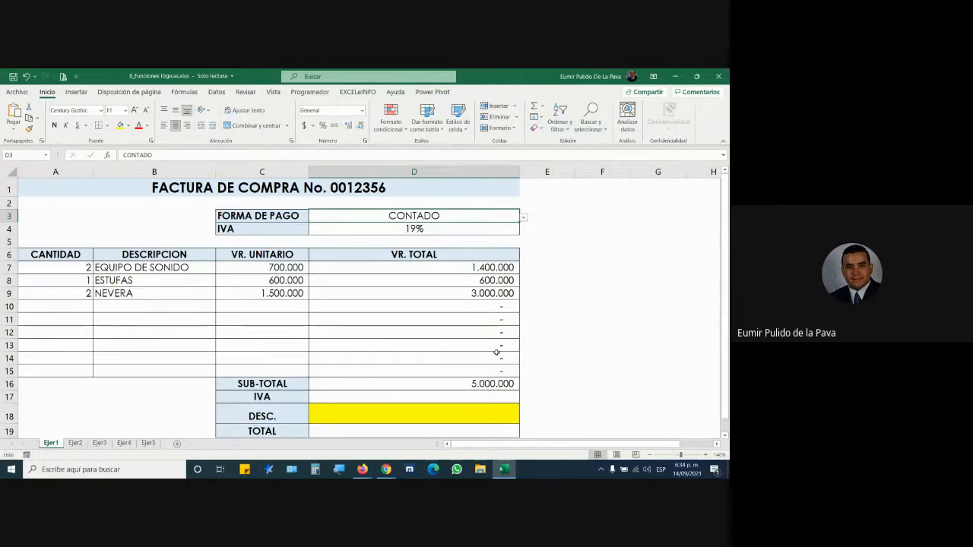
- Select the DESC. value cell D18, and let the next waiting participant into the Google Meet call before returning to Excel
scroll(496, 352, "down", 1)
left_click(451, 368)
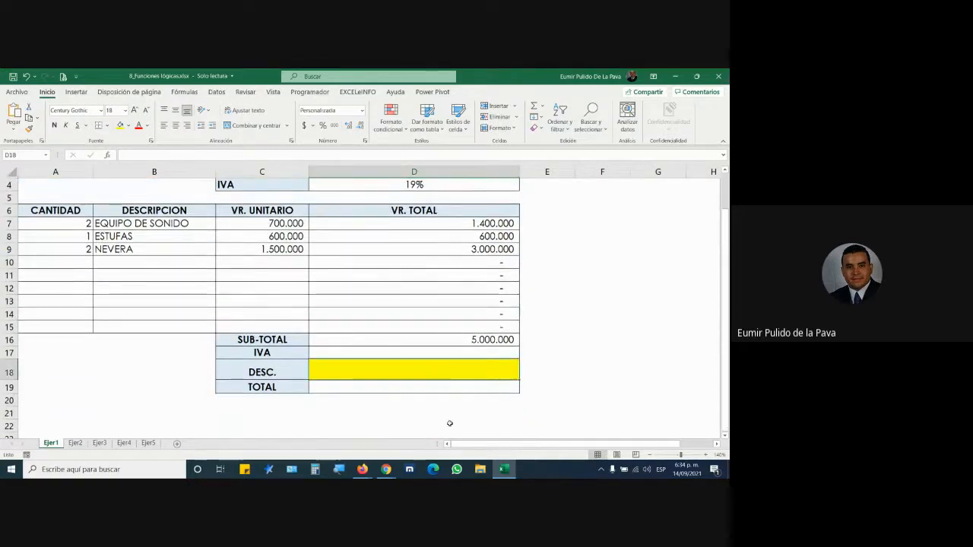
left_click(387, 469)
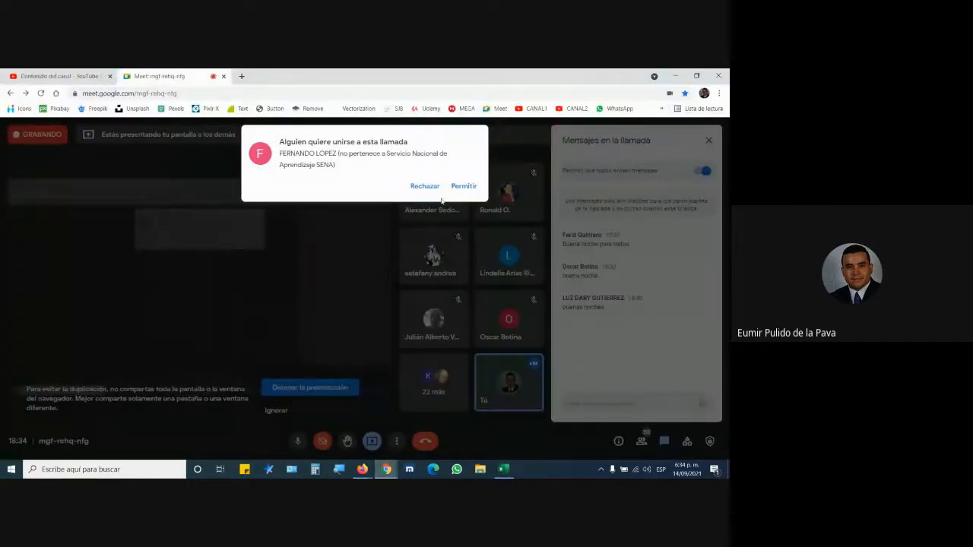
left_click(463, 186)
key("alt+Tab")
- Check the FORMA DE PAGO cell D3 and begin the discount formula in D18 with =si
scroll(413, 238, "up", 1)
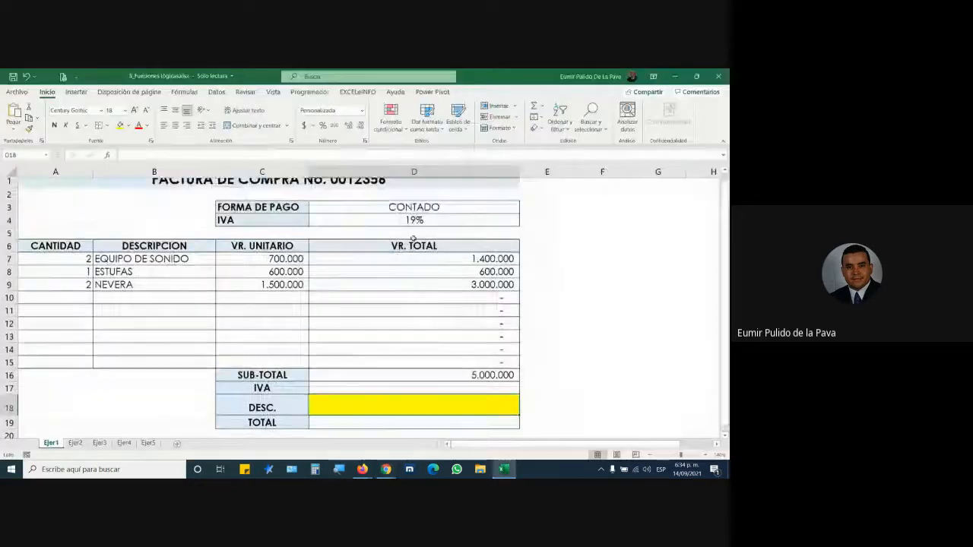
left_click(411, 215)
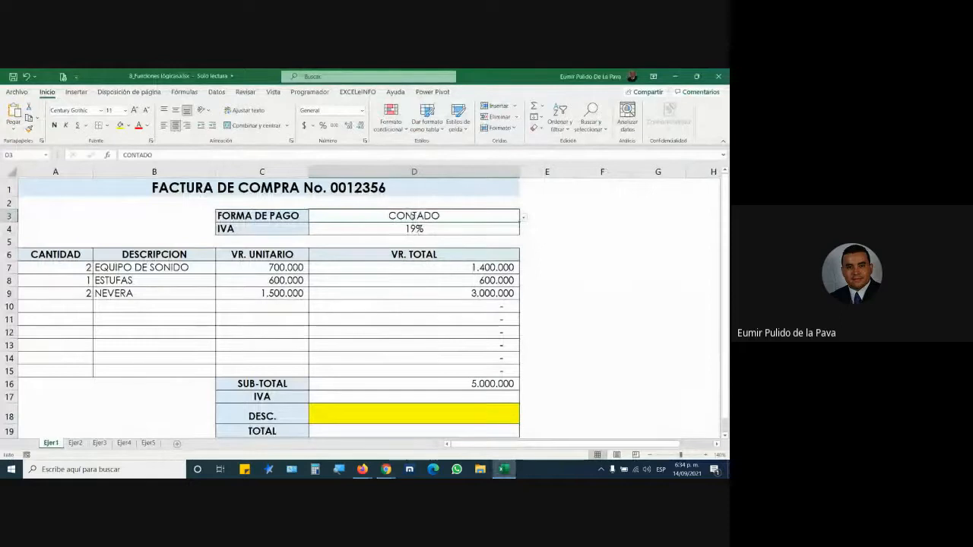
scroll(411, 228, "down", 1)
left_click(399, 368)
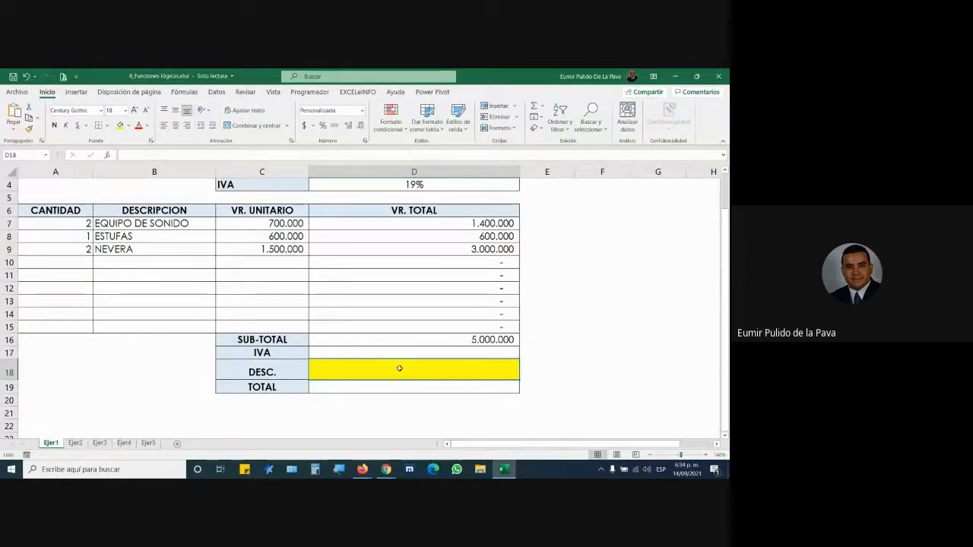
type("=")
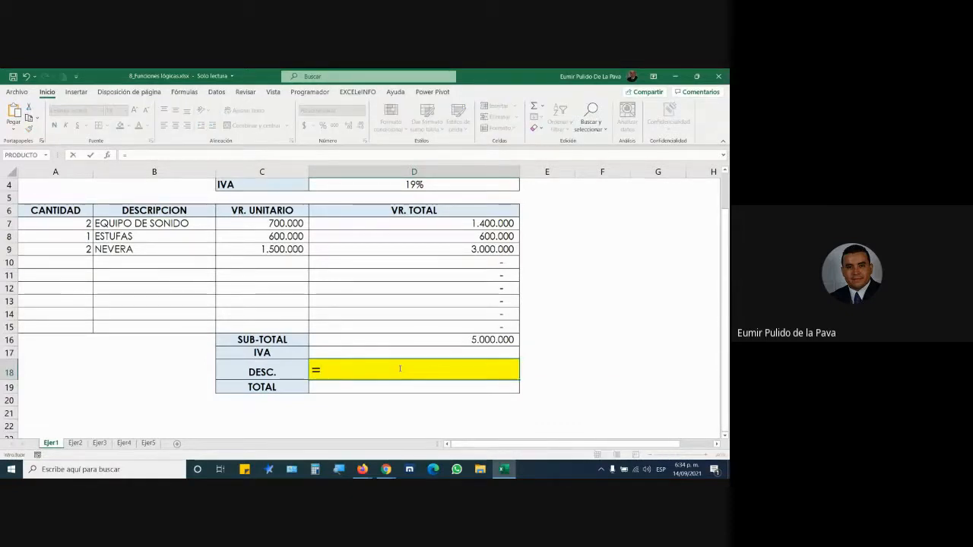
type("si")
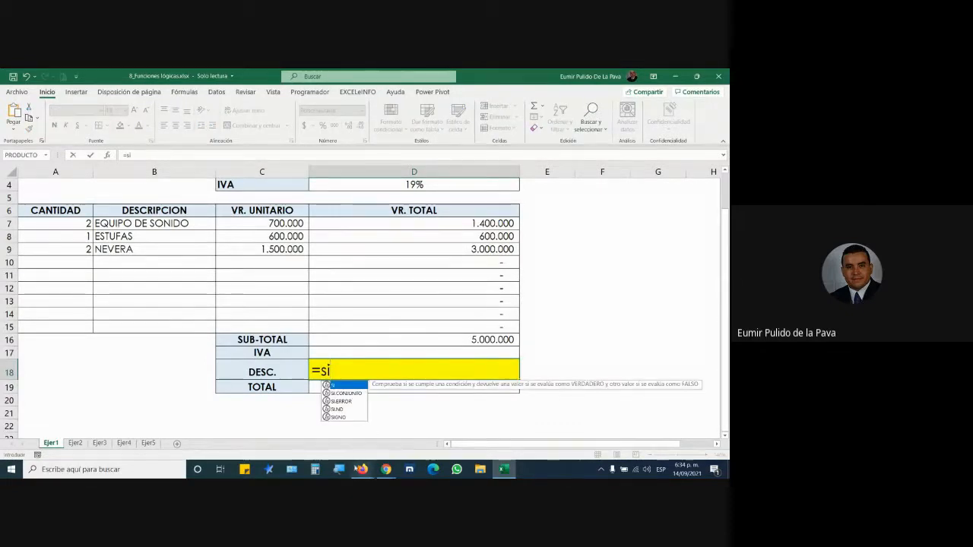
- Bring up the Windows Magnifier (Lupa) and increase the screen magnification by one level
left_click(348, 474)
mouse_move(344, 472)
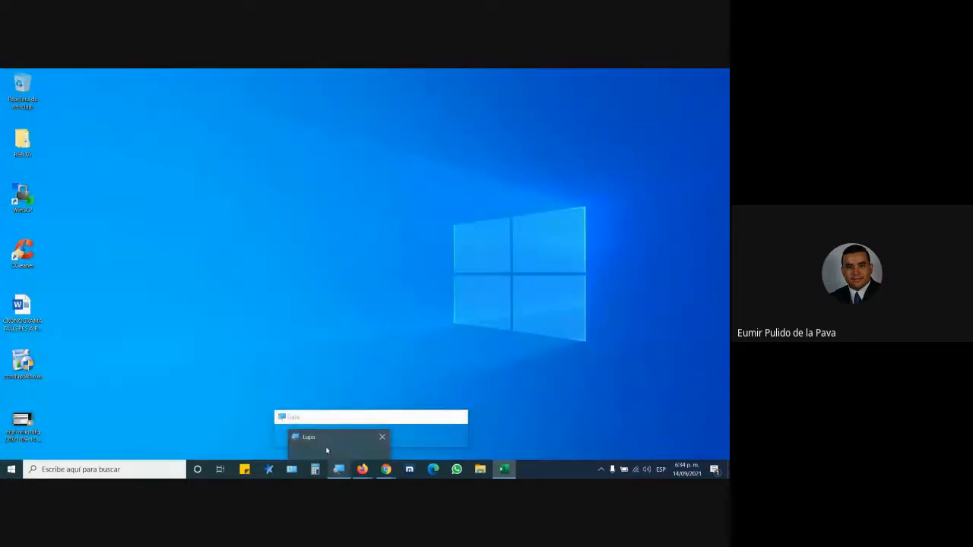
left_click(327, 451)
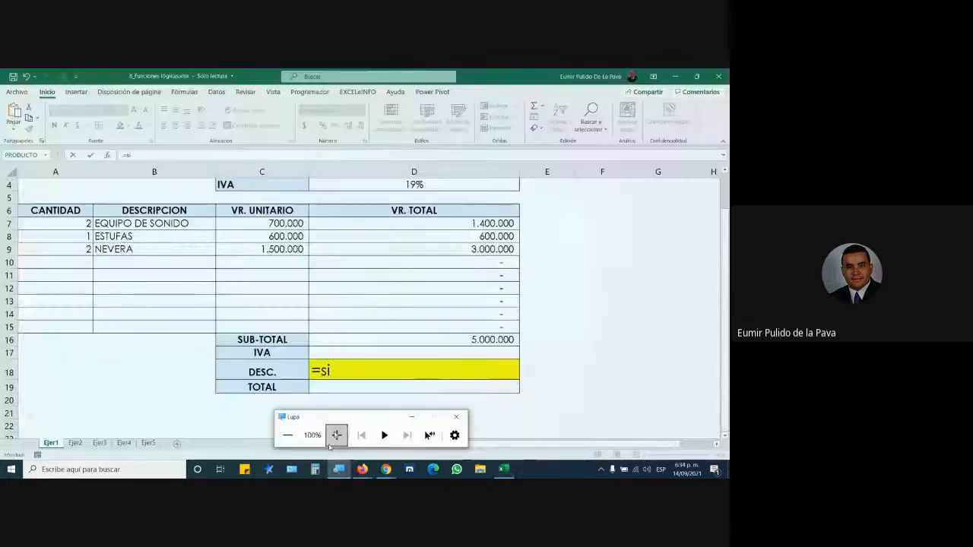
left_click(337, 434)
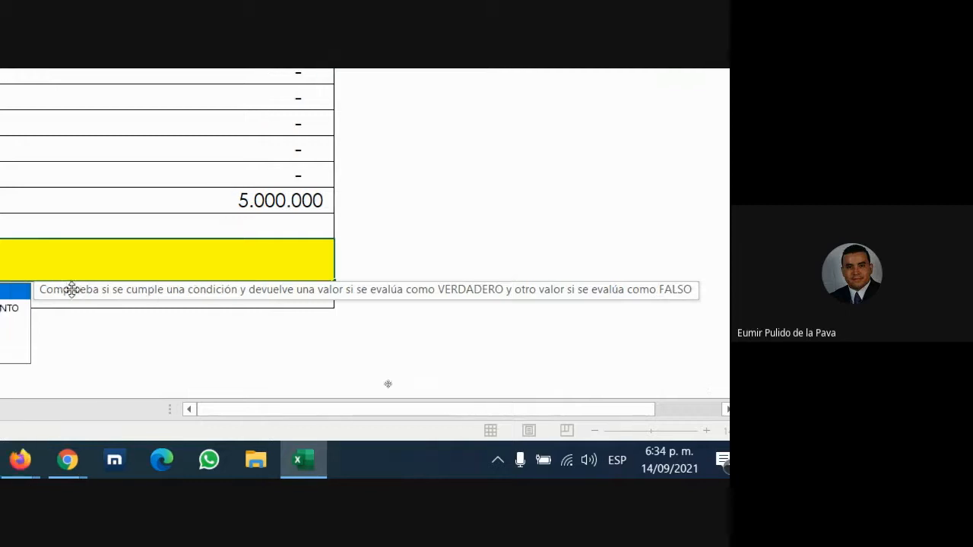
- Switch to Google Meet, admit the waiting participant, and return to the unfinished formula in Excel
mouse_move(176, 460)
left_click(145, 422)
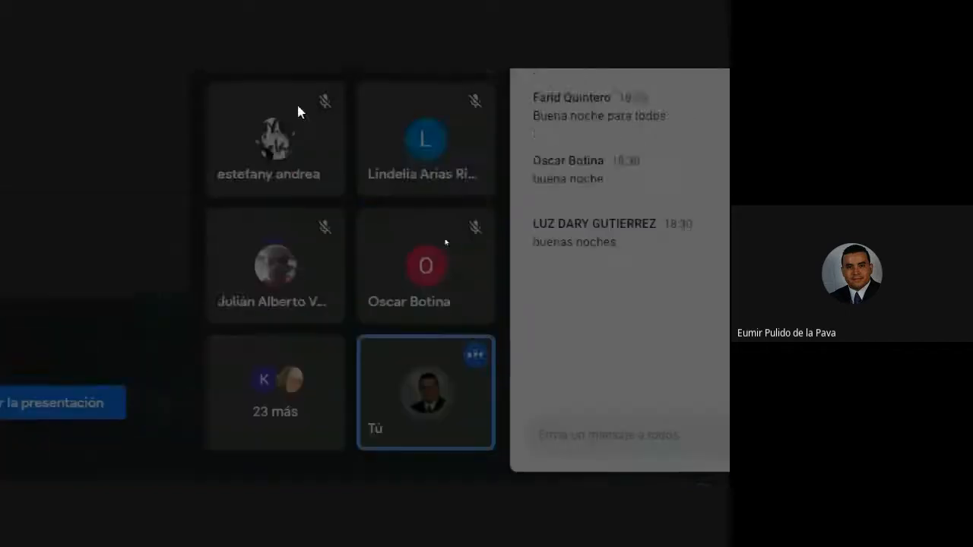
left_click(490, 176)
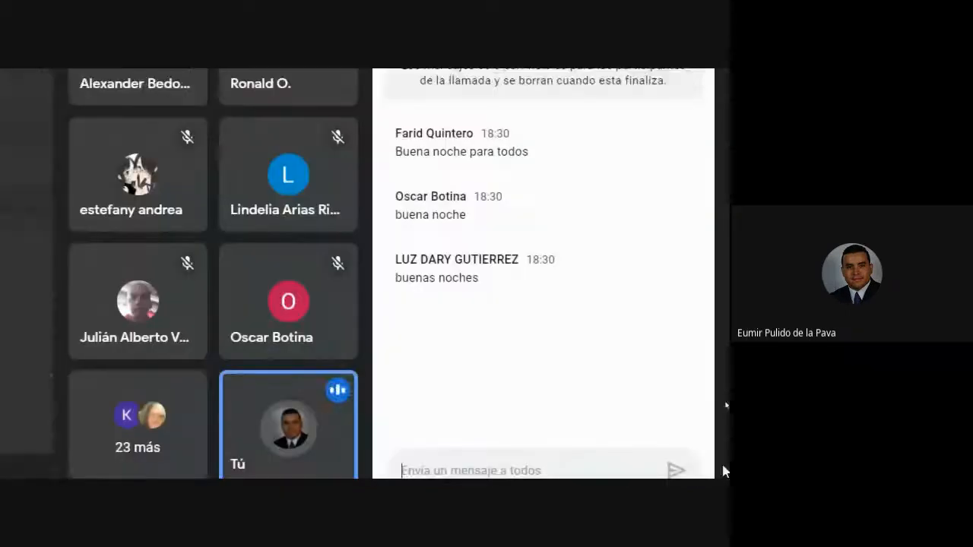
left_click(276, 461)
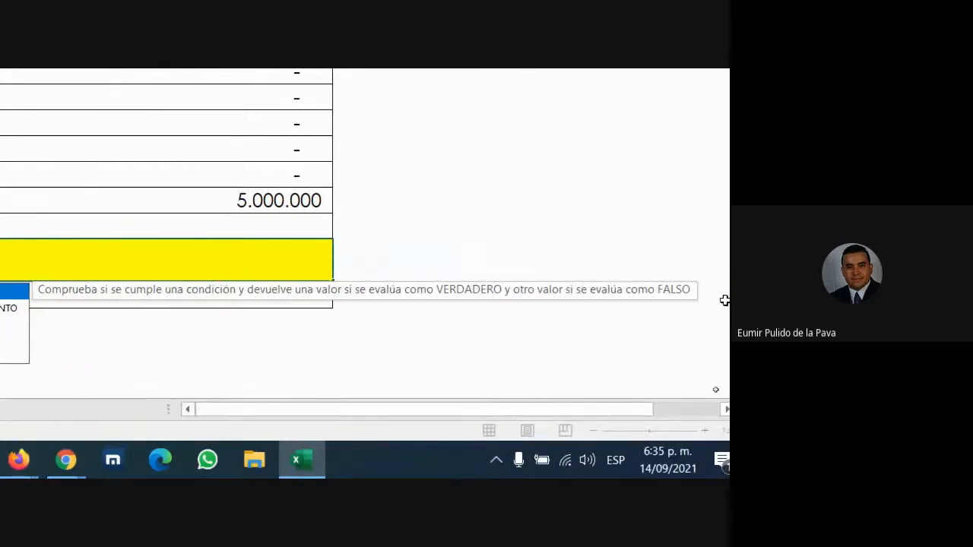
- Switch to Google Meet and admit everyone in the group waiting to join the call
mouse_move(301, 460)
left_click(251, 357)
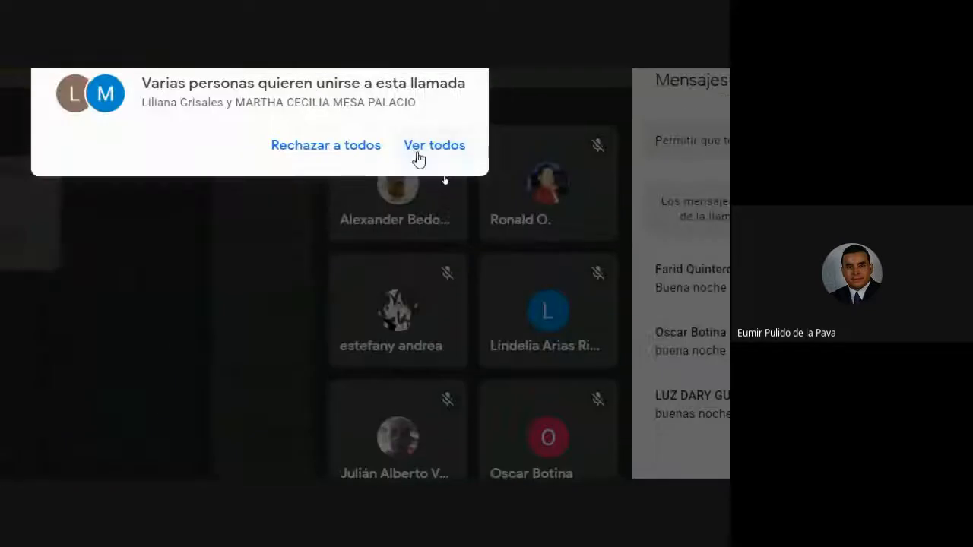
left_click(415, 151)
left_click(414, 298)
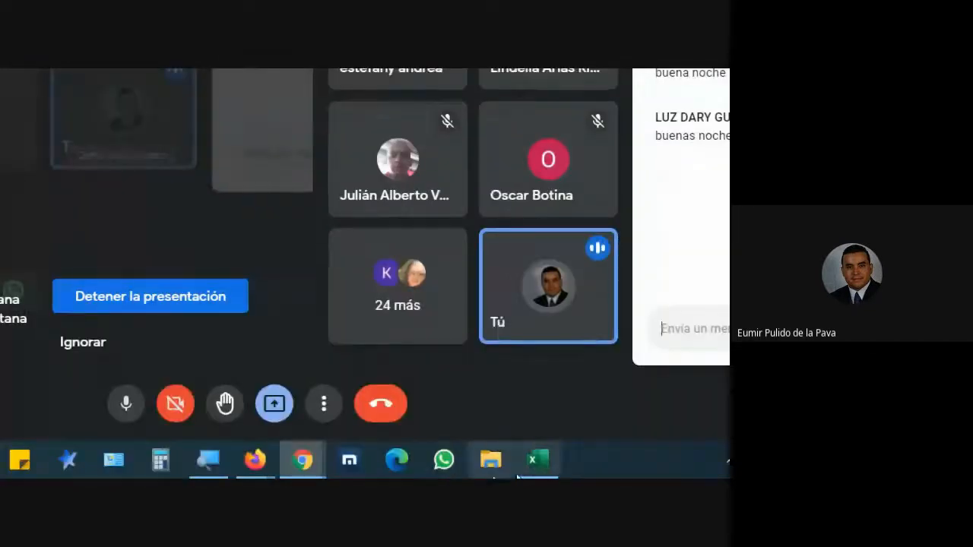
- Return to Excel and insert the SI function into the discount formula in D18
left_click(554, 461)
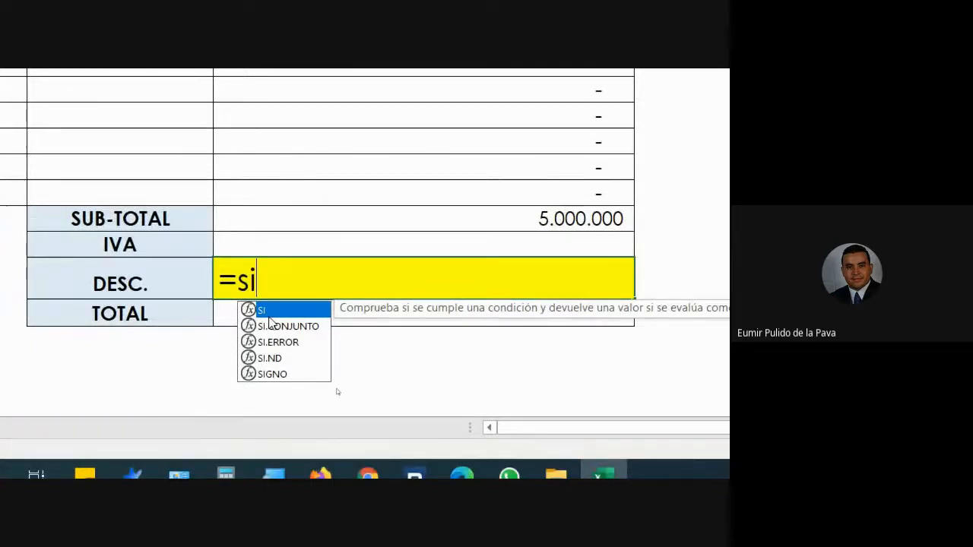
double_click(268, 317)
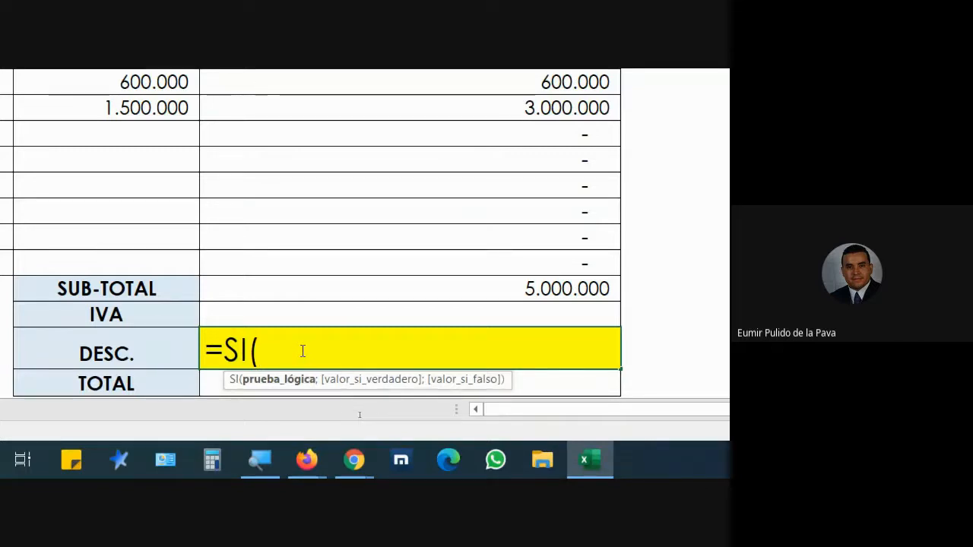
- Switch to Google Meet and allow the next waiting participant to join the call
mouse_move(353, 460)
left_click(298, 398)
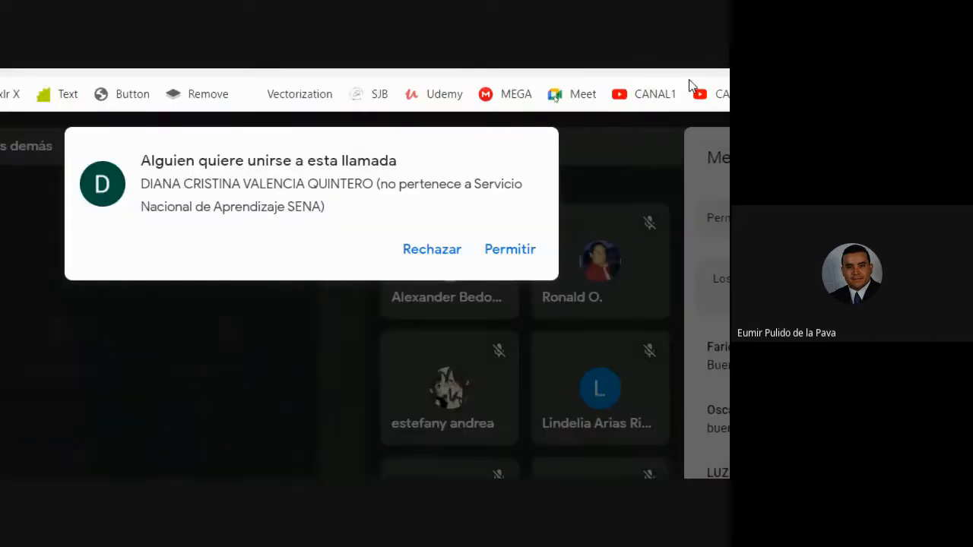
left_click(508, 283)
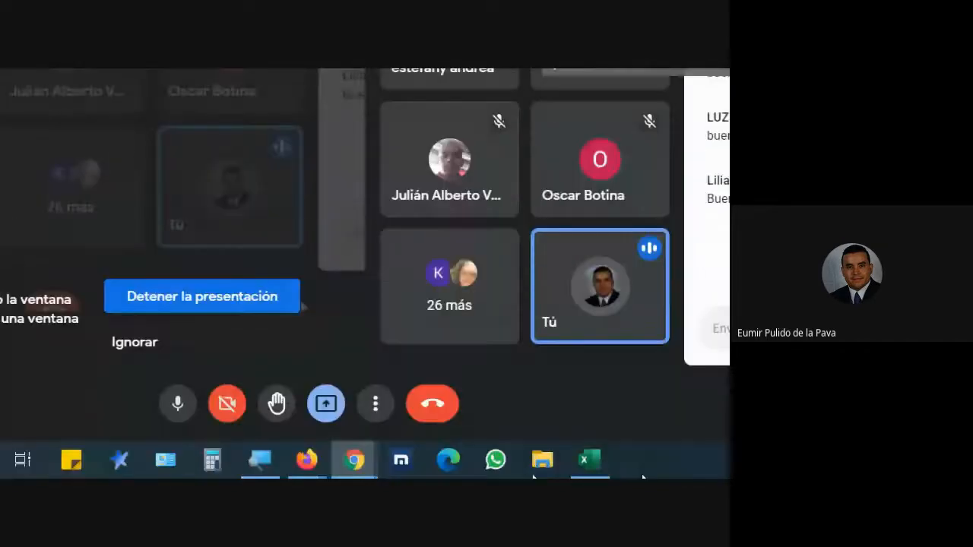
- Return to Excel and start the SI function's logical test in D18 with D3=
left_click(528, 461)
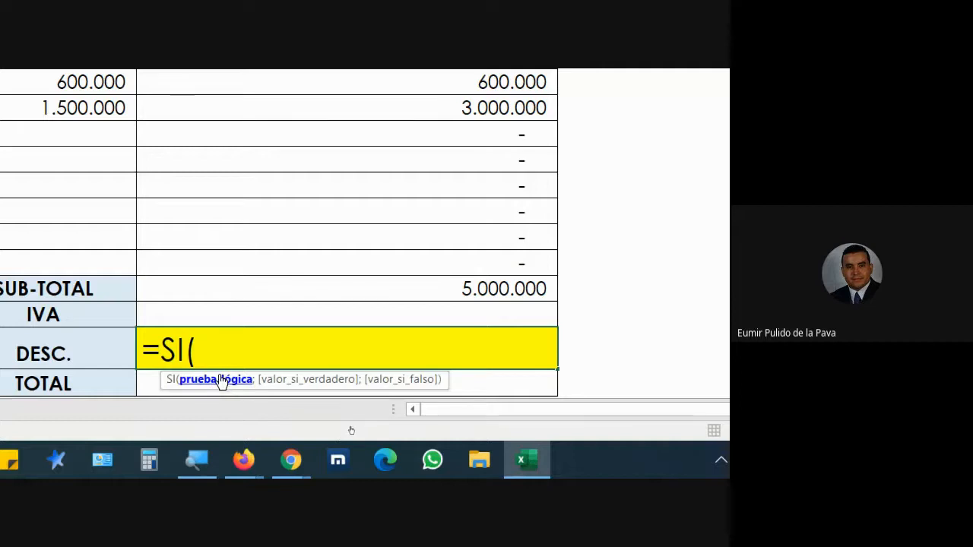
left_click(337, 225)
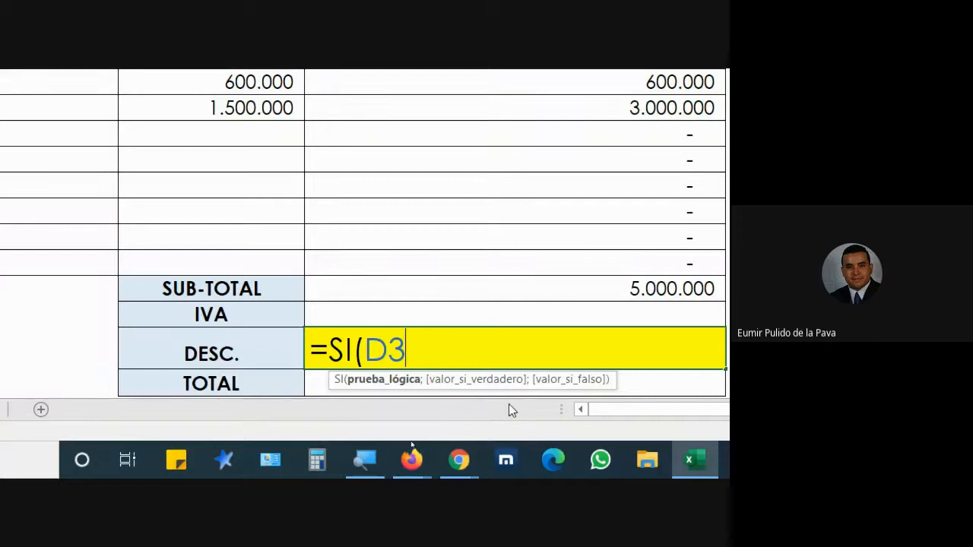
type("=")
- Highlight the comparison equals sign after D3 and the leading equals sign of the D18 formula to compare their roles
key("shift+Left")
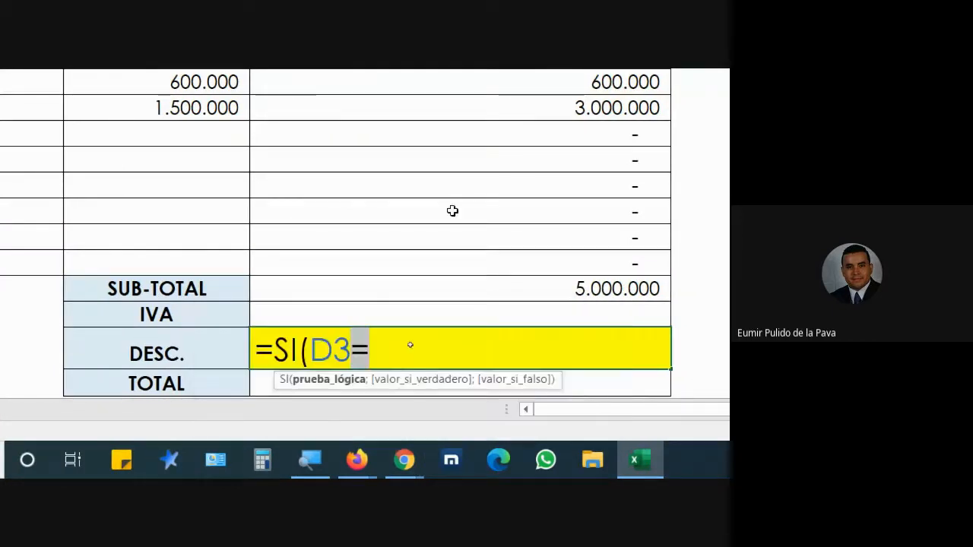
left_click(367, 350)
left_click_drag(353, 348, 382, 355)
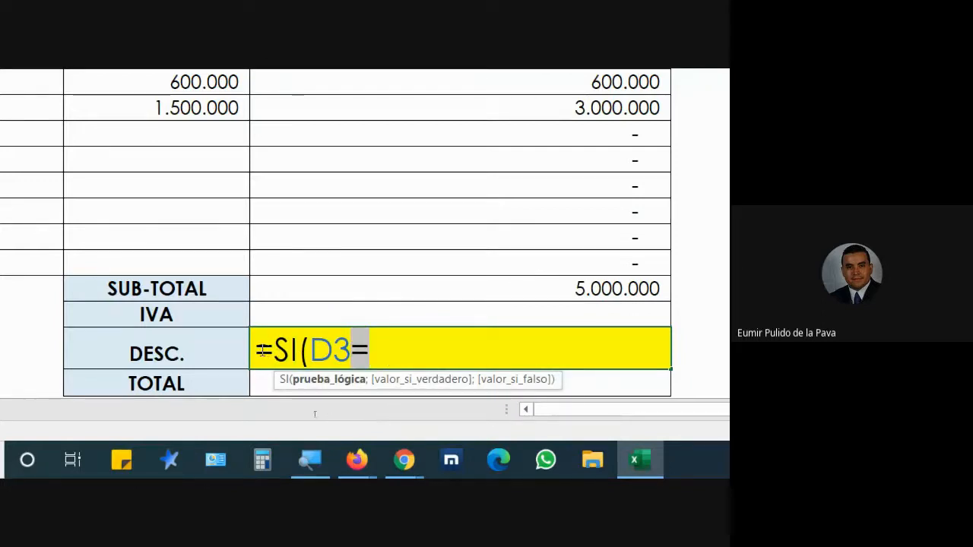
left_click_drag(261, 351, 274, 351)
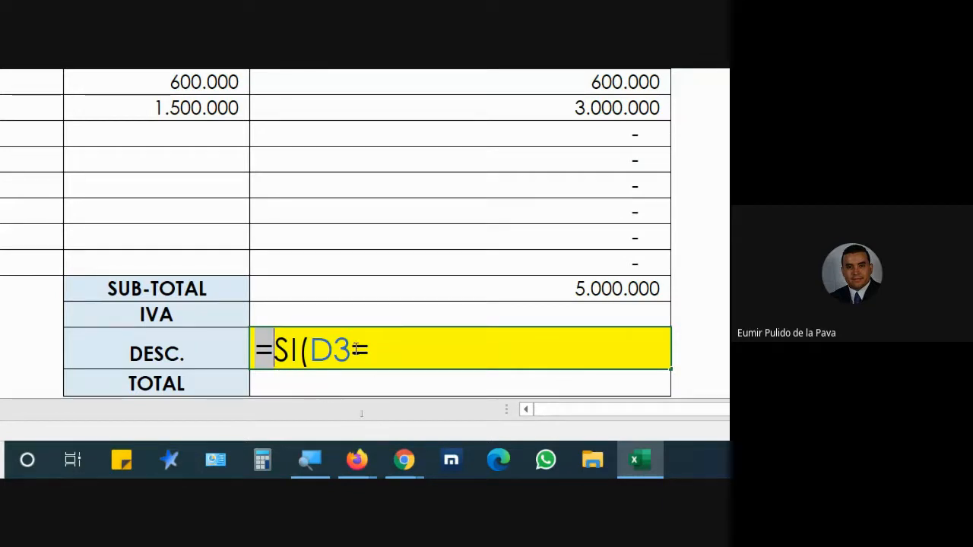
- Highlight the comparison equals sign and the D3 reference in the D18 formula to review the start of the logical test
left_click_drag(351, 350, 368, 350)
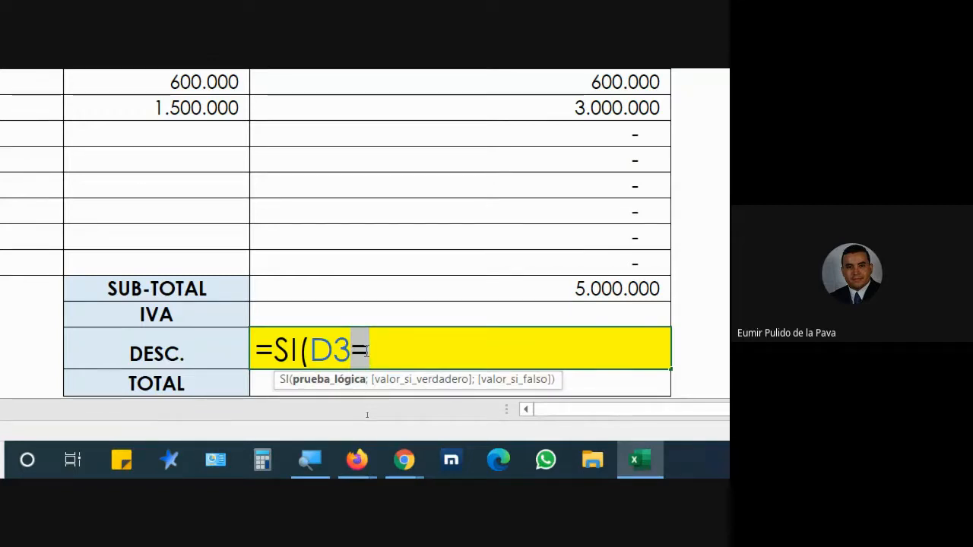
left_click_drag(311, 354, 350, 358)
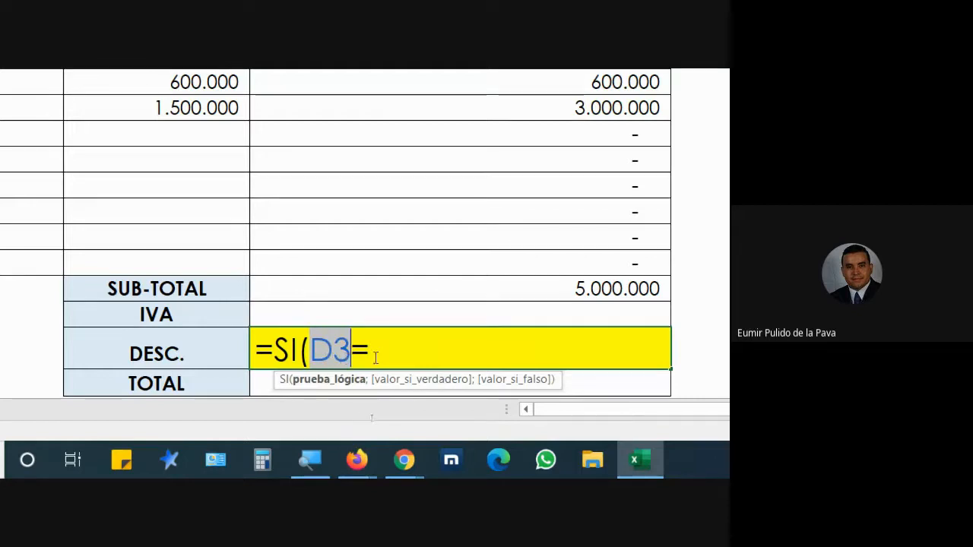
left_click(378, 357)
- Switch to Google Meet and allow the waiting participant to join the call
left_click(387, 463)
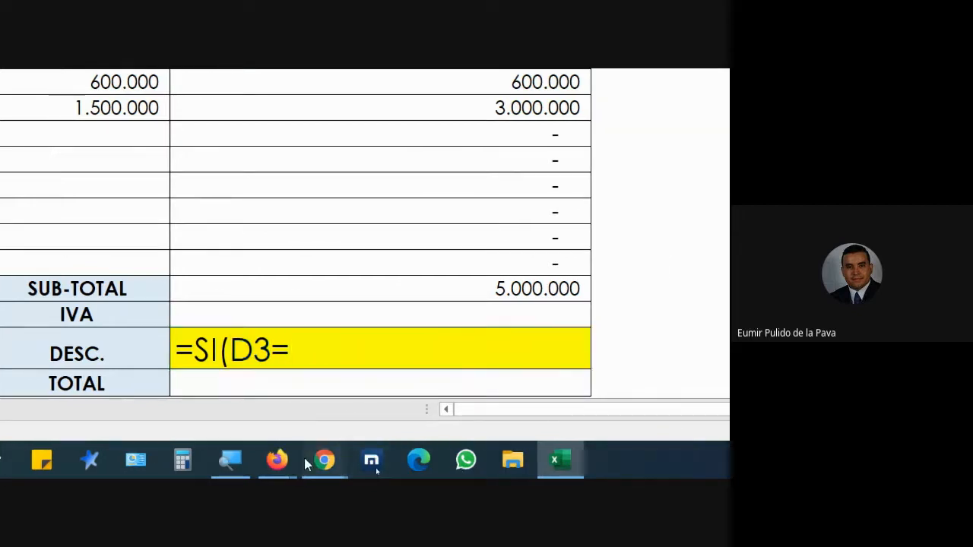
left_click(276, 401)
left_click(480, 247)
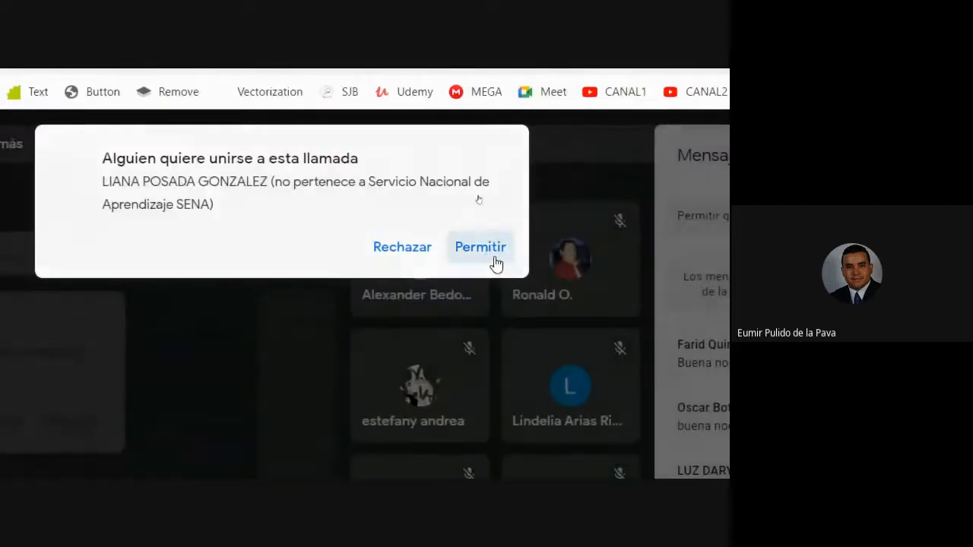
left_click(480, 247)
- Return to Excel and complete the SI function's logical test in D18 by comparing D3 with the text "contado"
left_click(475, 473)
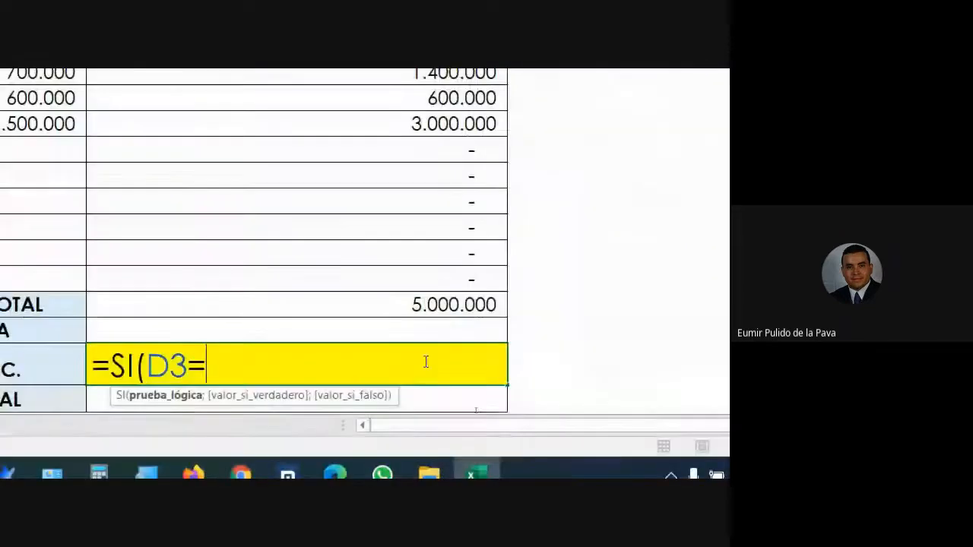
double_click(165, 365)
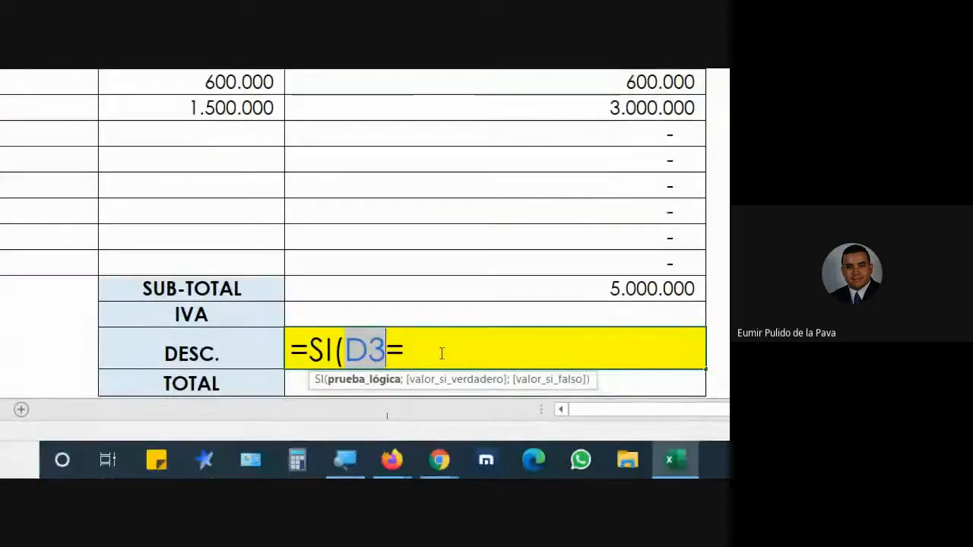
type("\"co")
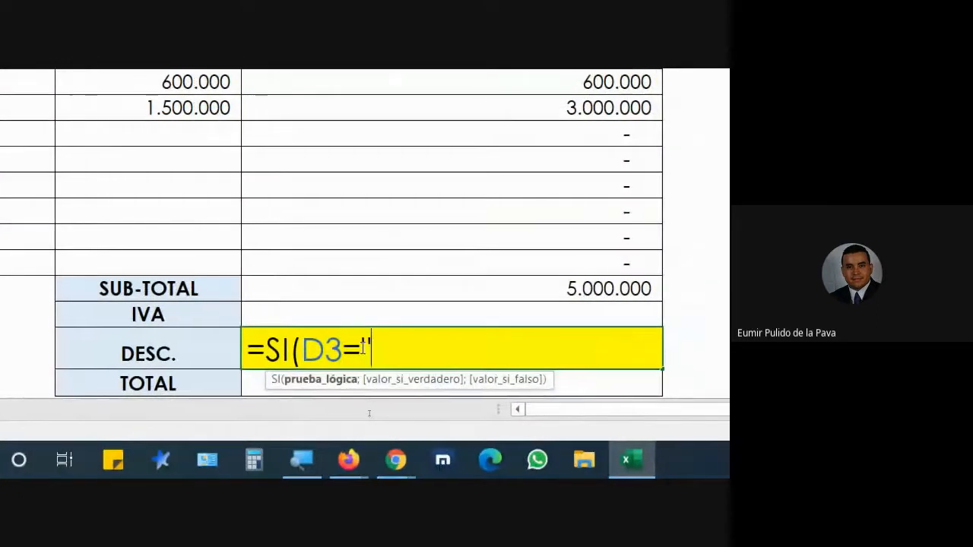
type("ntado\"")
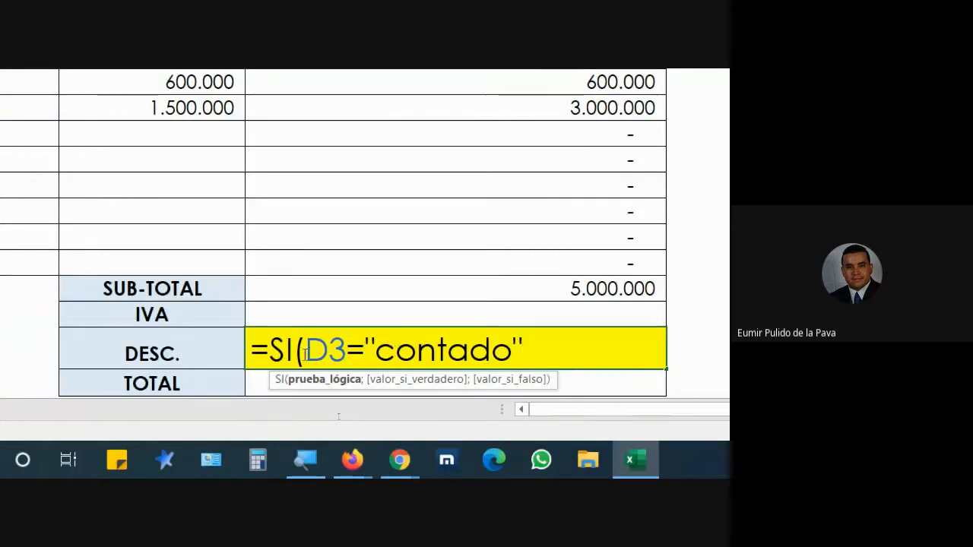
- Highlight the logical test D3="contado" in D18, as a whole and by its D3 and contado parts, to examine its structure
left_click_drag(305, 353, 519, 347)
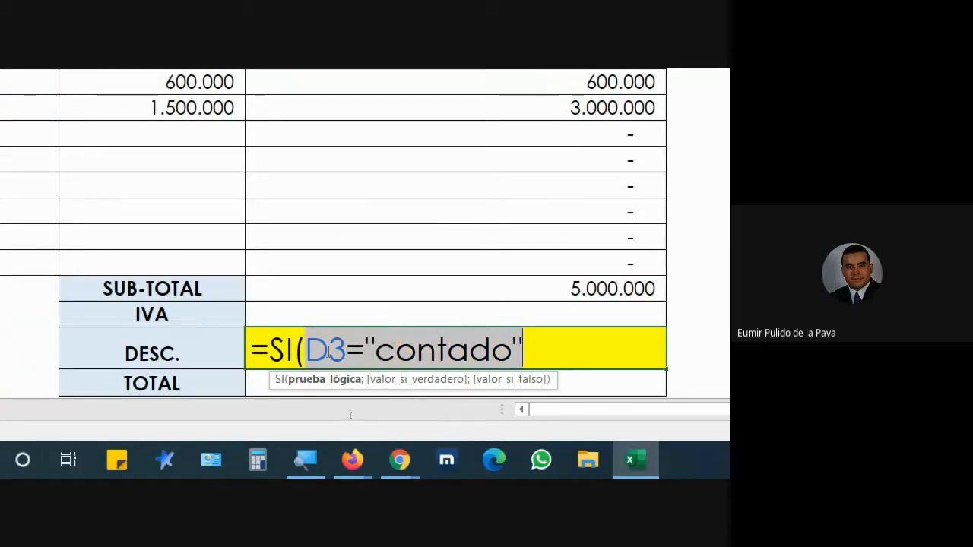
left_click_drag(305, 350, 348, 350)
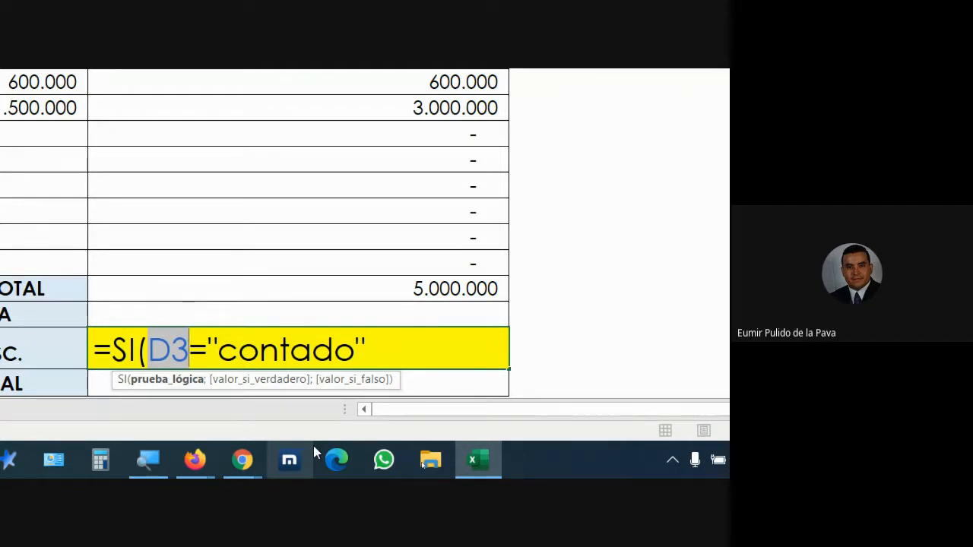
left_click(151, 350)
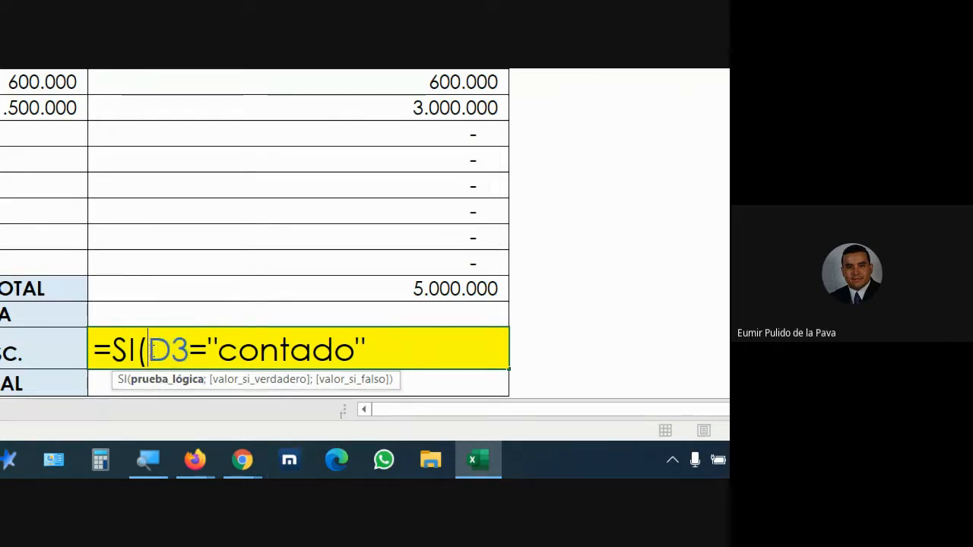
left_click_drag(150, 350, 188, 349)
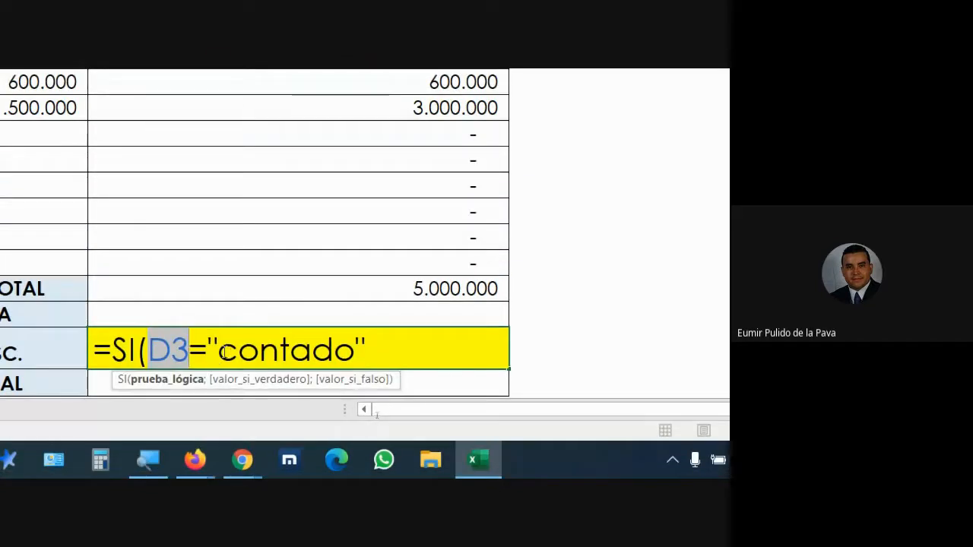
left_click_drag(219, 350, 355, 350)
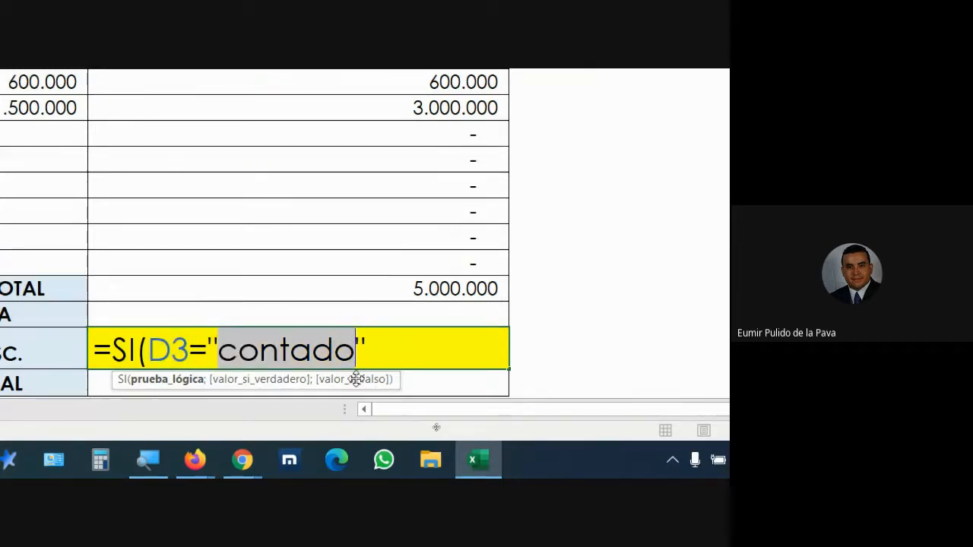
left_click(317, 358, "shift")
left_click(356, 351, "shift")
left_click(373, 355)
key("shift+Left")
key("shift+Left")
key("shift+Left")
key("shift+Left")
key("shift+Left")
key("shift+Left")
key("shift+Left")
key("shift+Left")
key("shift+Left")
key("shift+Left")
key("shift+Left")
key("shift+Left")
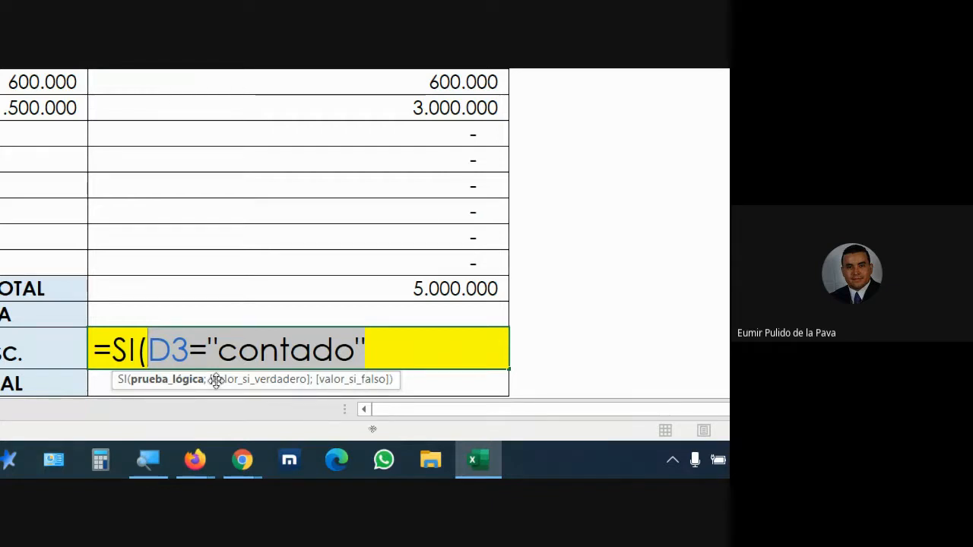
- Separate the logical test with a semicolon and enter D16*10% as the SI function's value if true
left_click(380, 343)
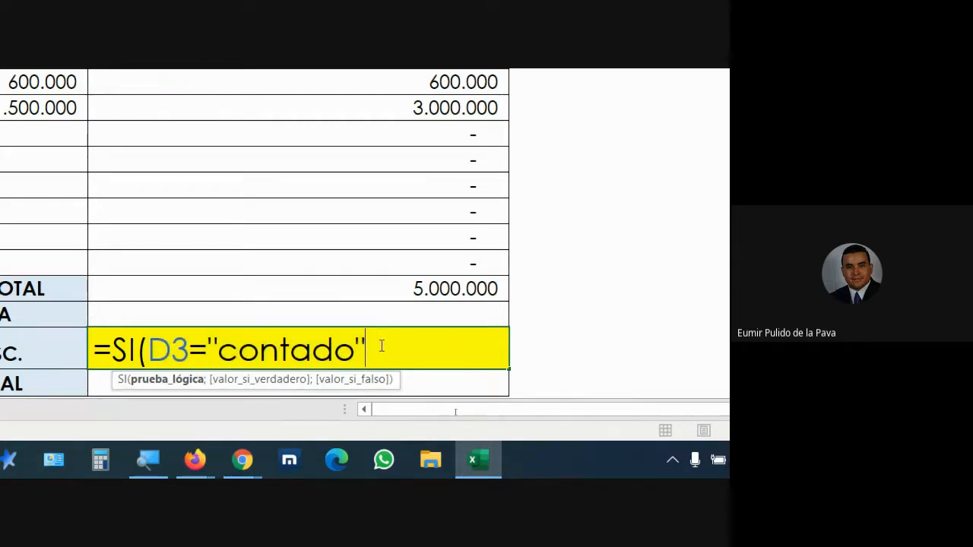
type(";")
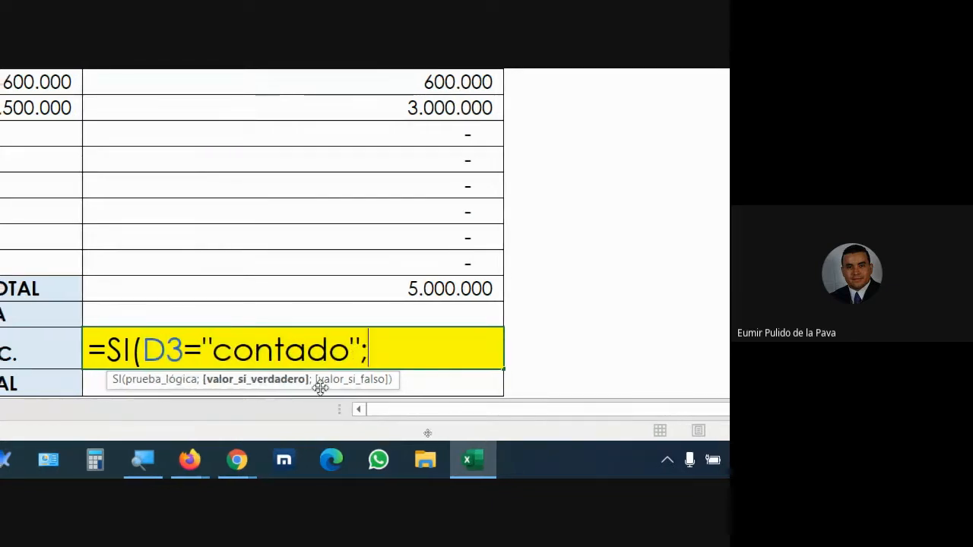
mouse_move(221, 441)
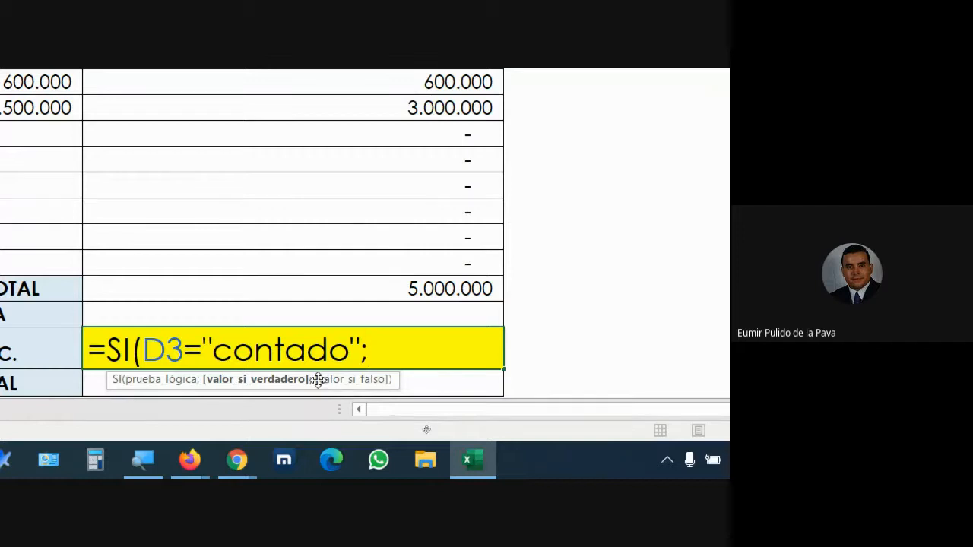
left_click_drag(216, 351, 350, 351)
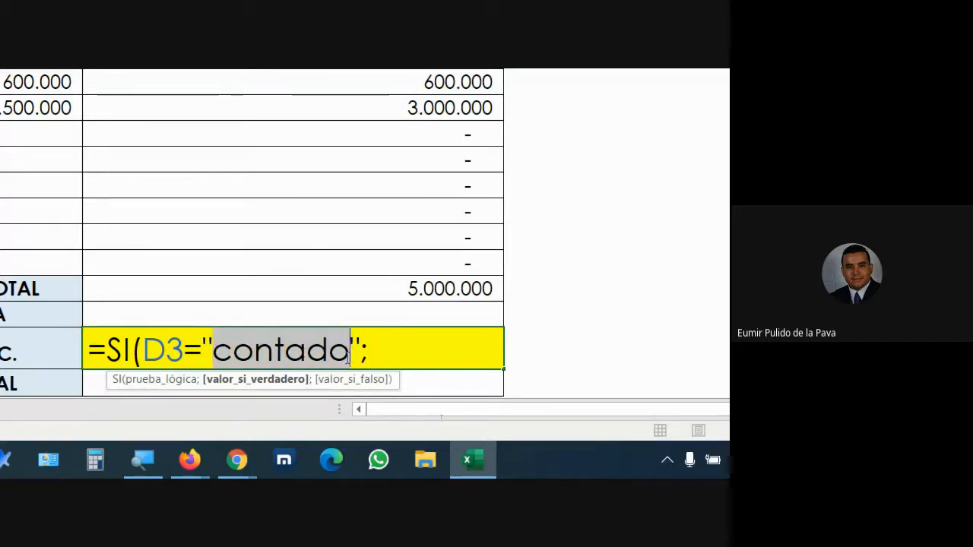
left_click(425, 352)
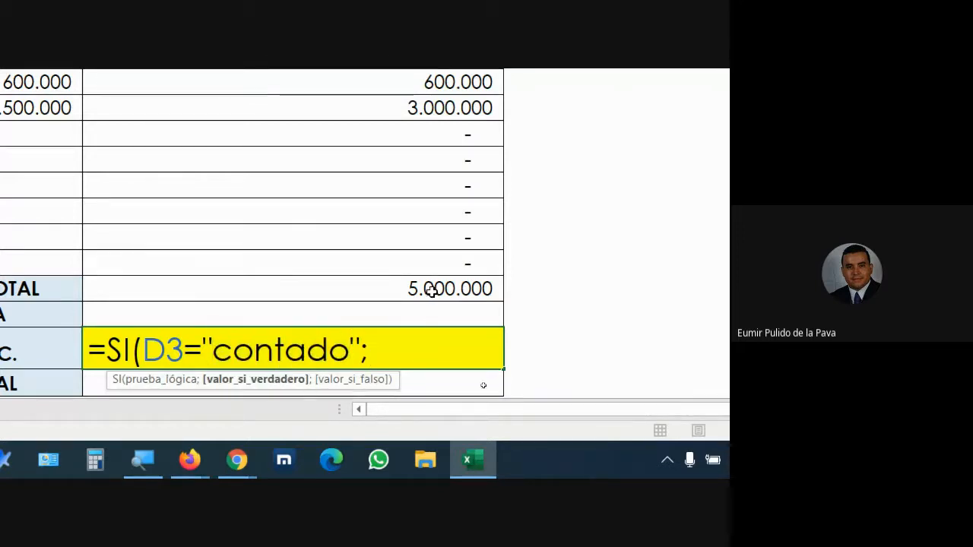
left_click(432, 291)
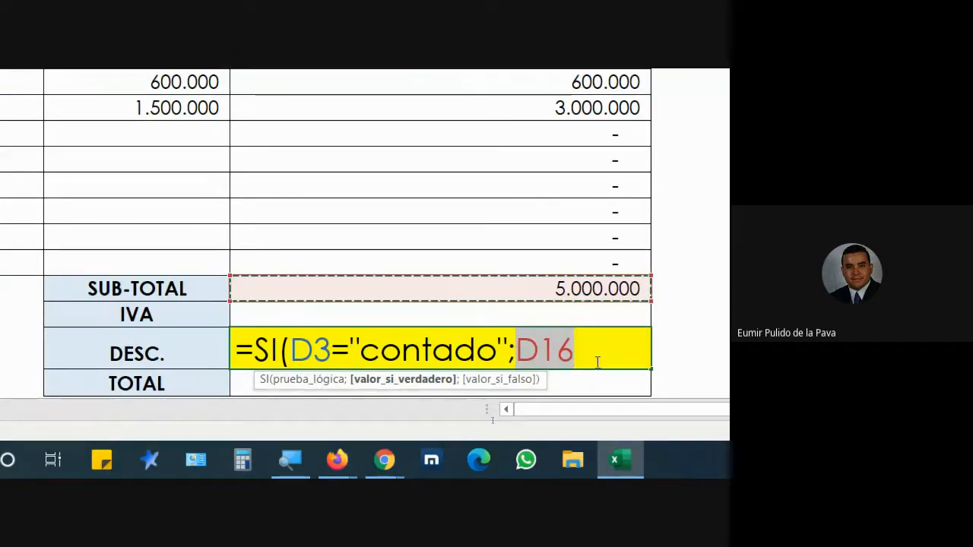
type("*10")
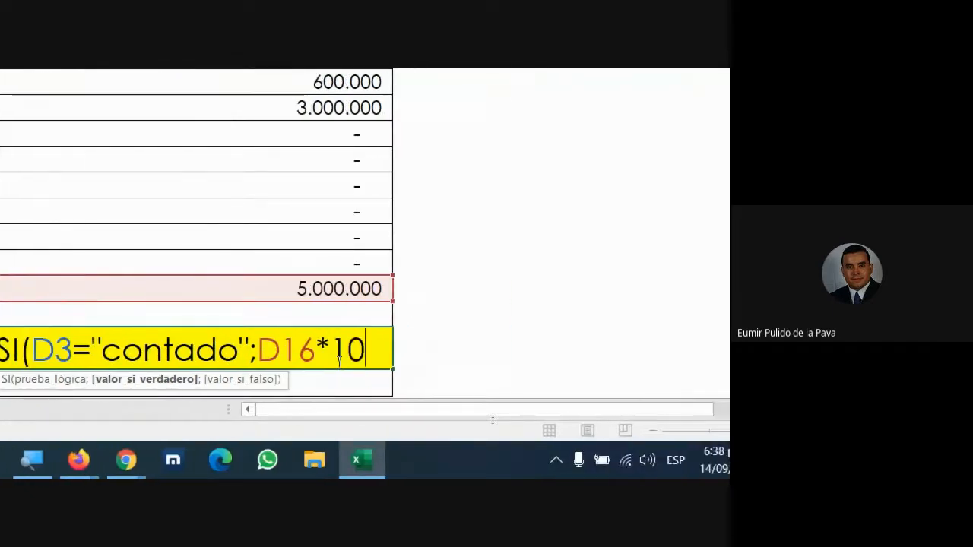
type("%")
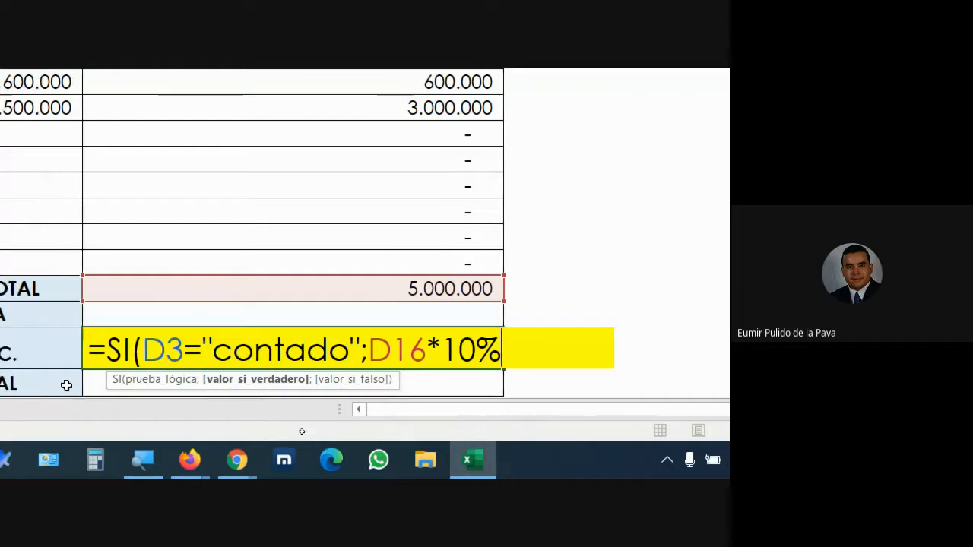
- Try enclosing D16*10% in parentheses within the D18 formula, and remove both parentheses again
type("(")
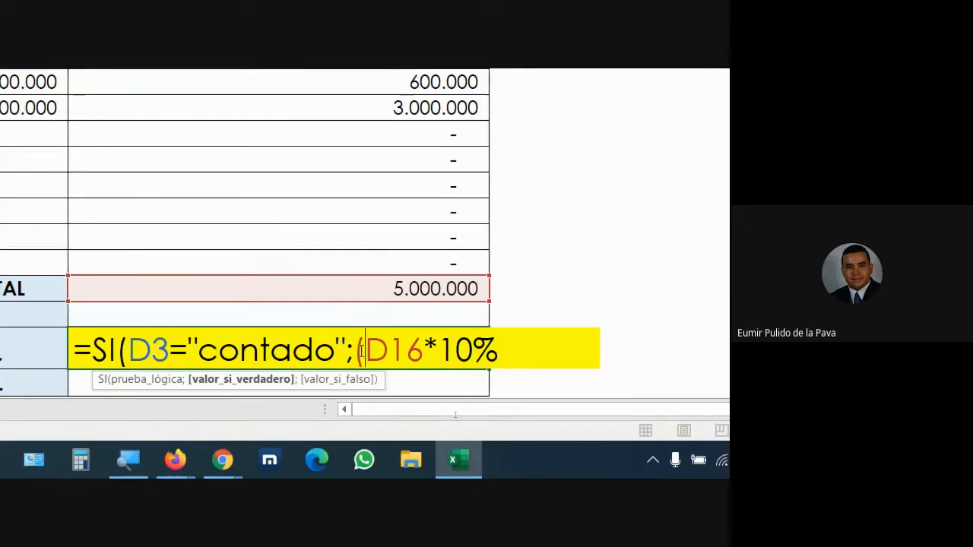
type(")")
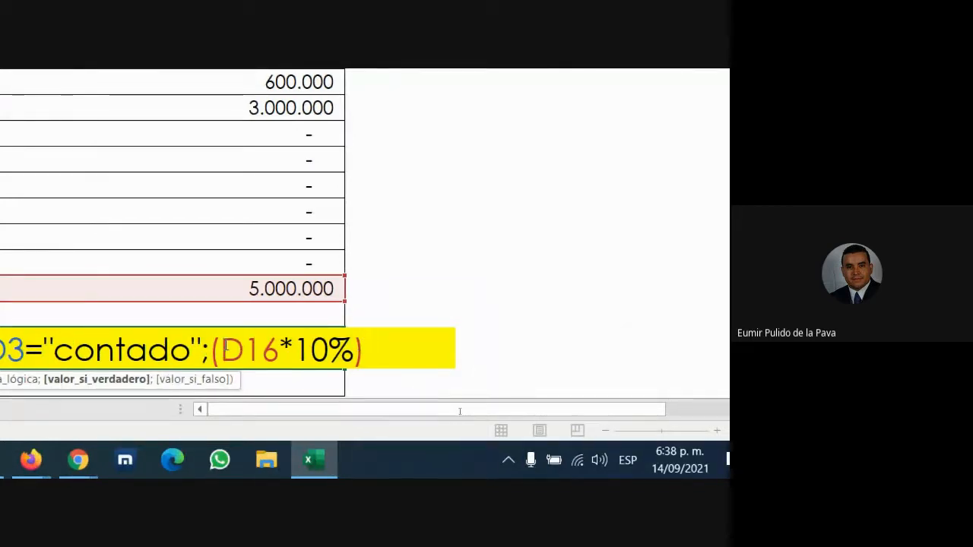
left_click_drag(225, 348, 353, 348)
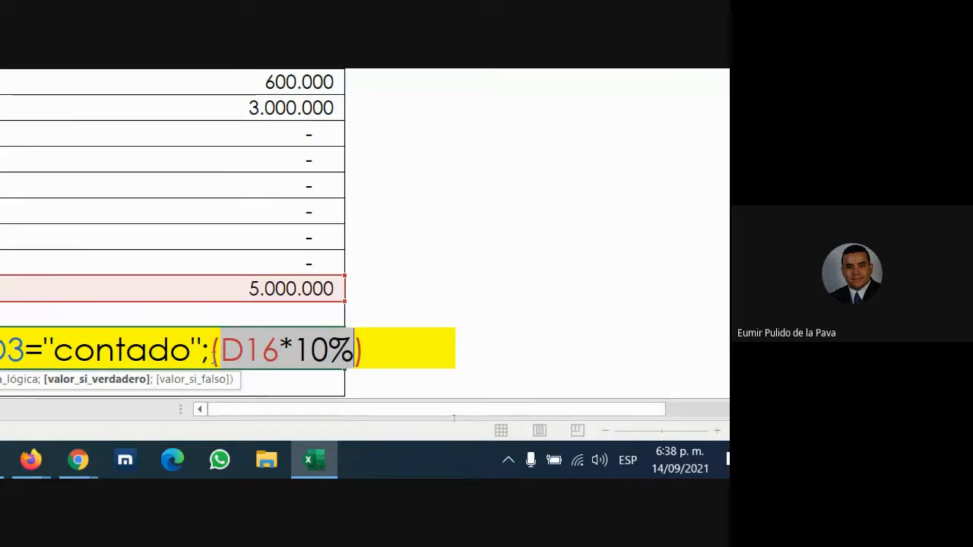
left_click(220, 348)
key("BackSpace")
left_click(361, 352)
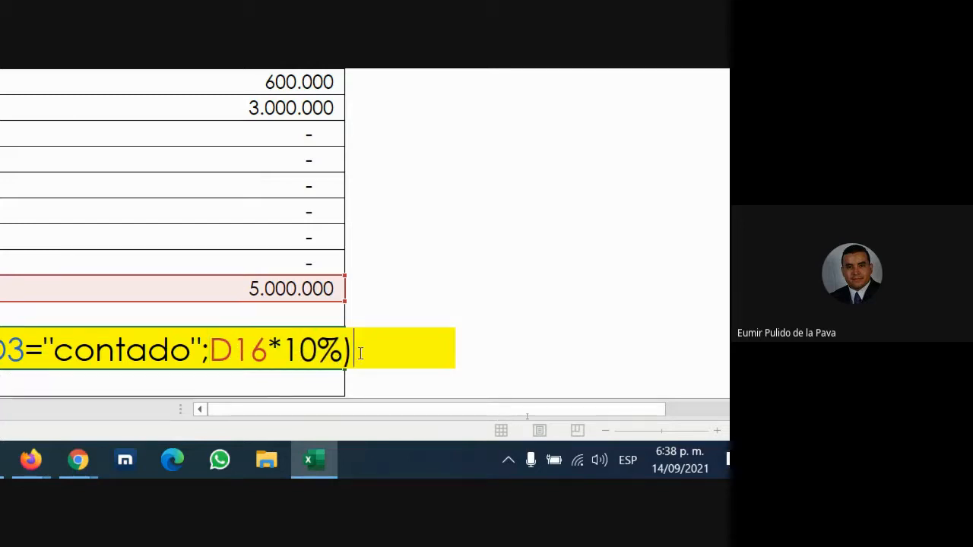
key("BackSpace")
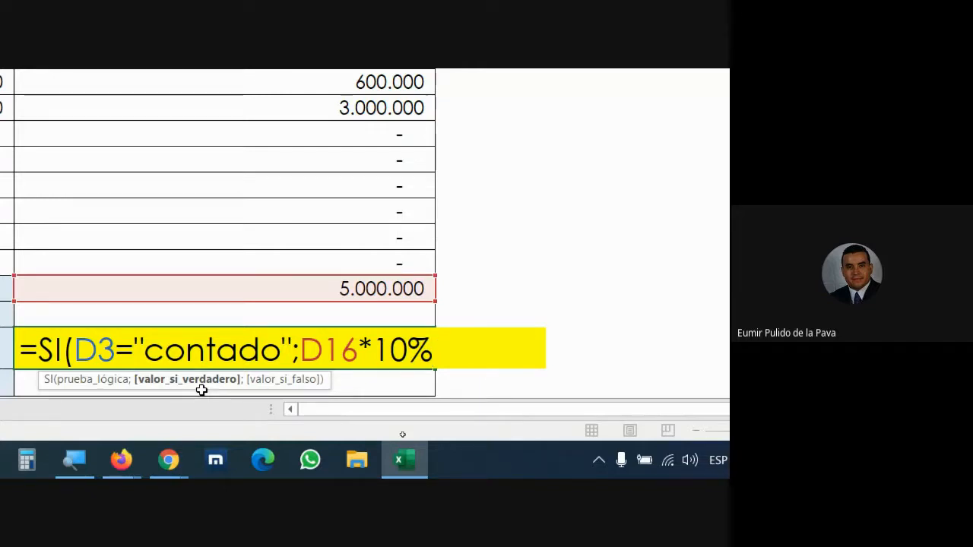
- Highlight D3, D16 and *10% in the D18 formula to review the condition and the discount calculation
left_click_drag(79, 353, 111, 351)
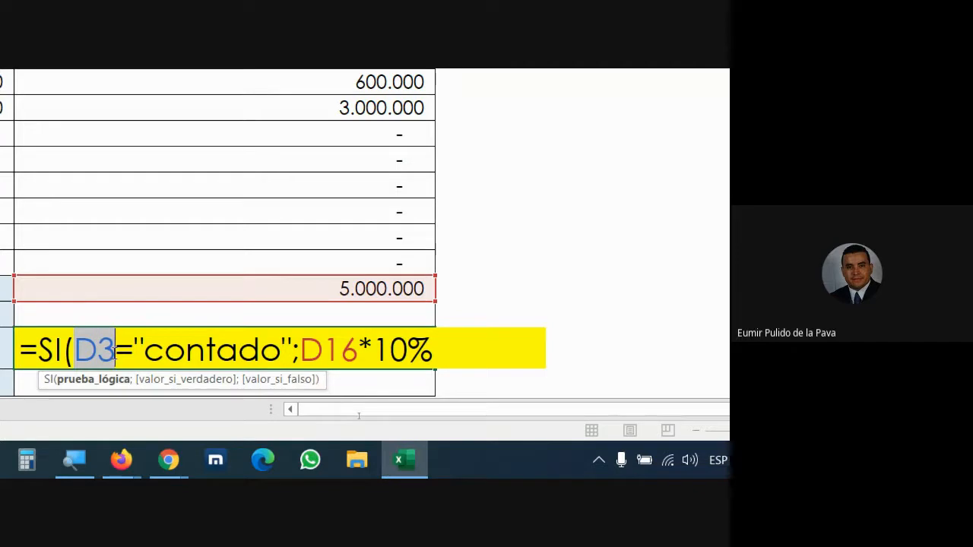
left_click_drag(145, 352, 359, 352)
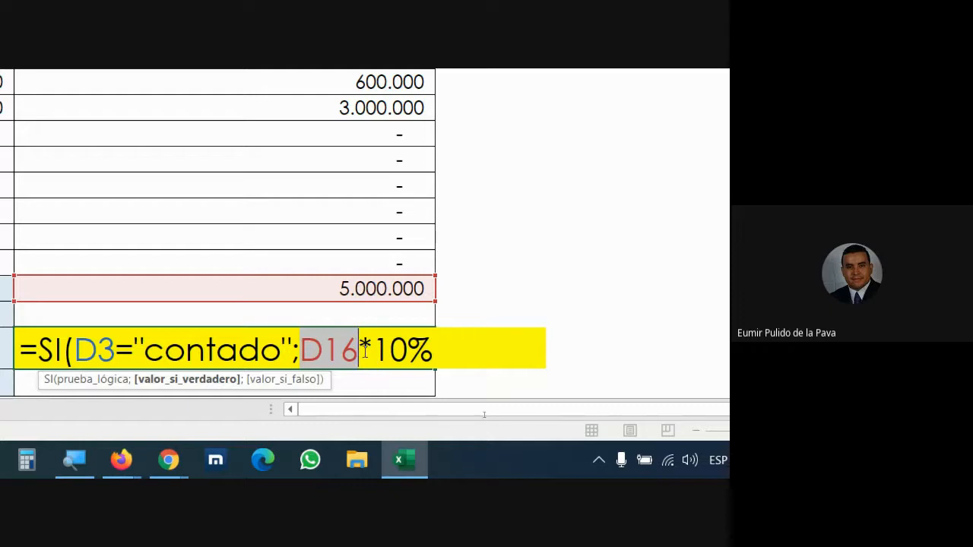
left_click_drag(365, 348, 412, 350)
- Add a semicolon and 0 as the SI function's value if false, and close the D18 formula's parenthesis
left_click(435, 356)
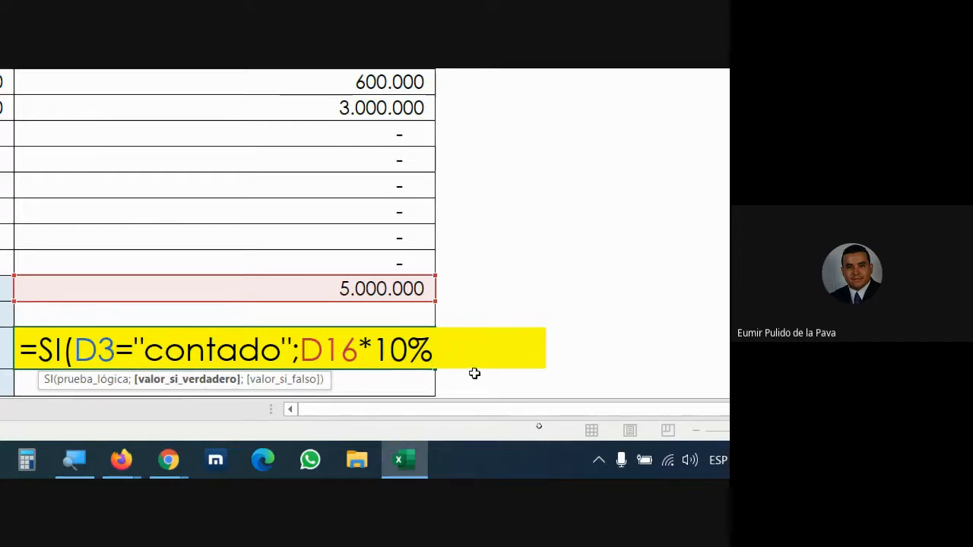
type(";")
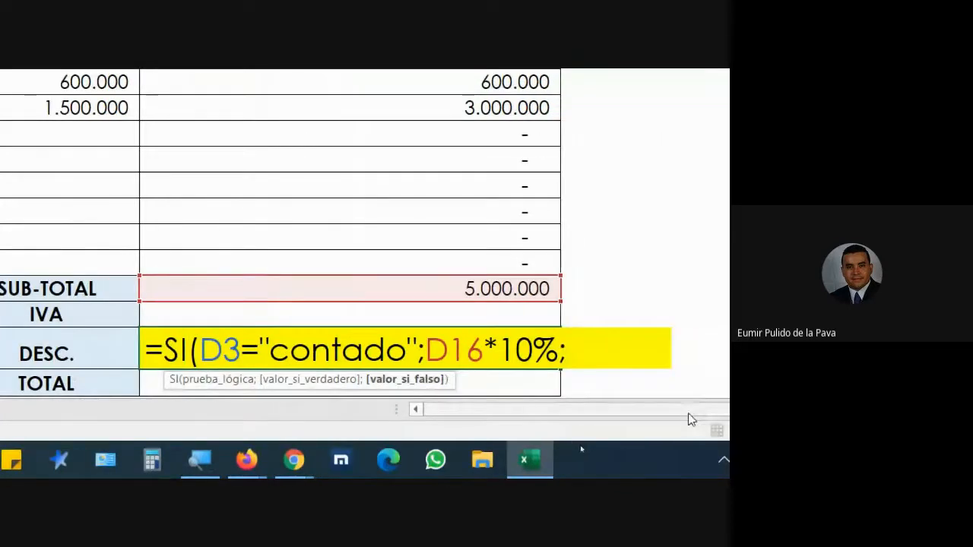
left_click_drag(199, 350, 418, 347)
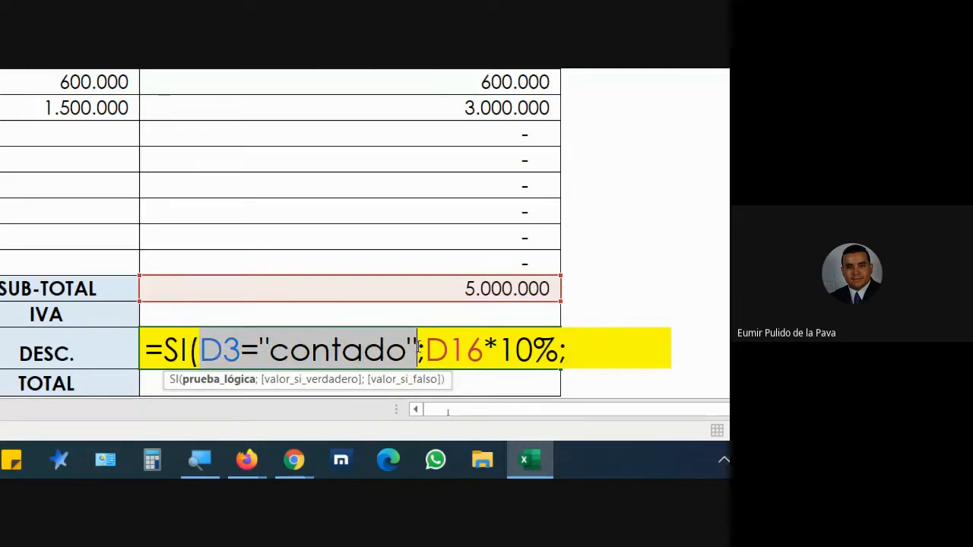
left_click(595, 354)
type("0")
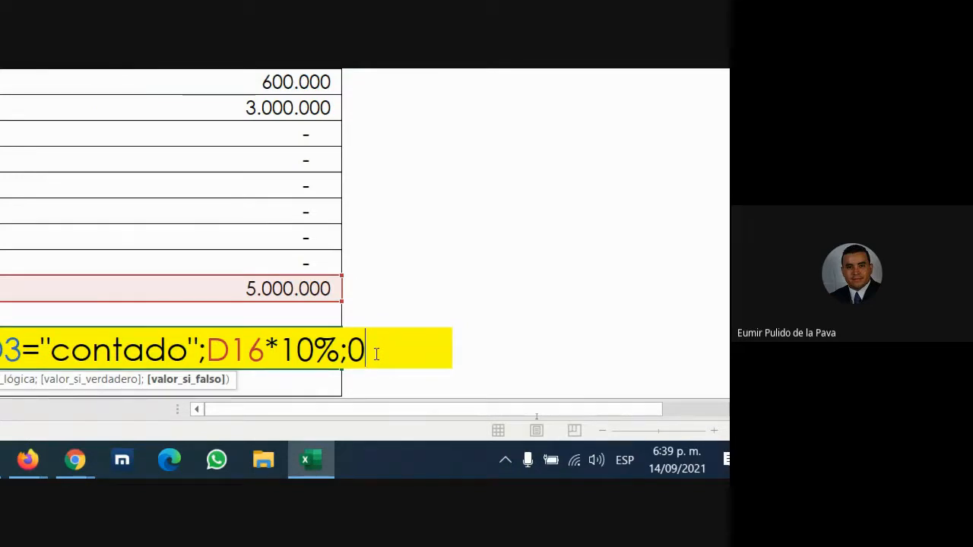
type(")")
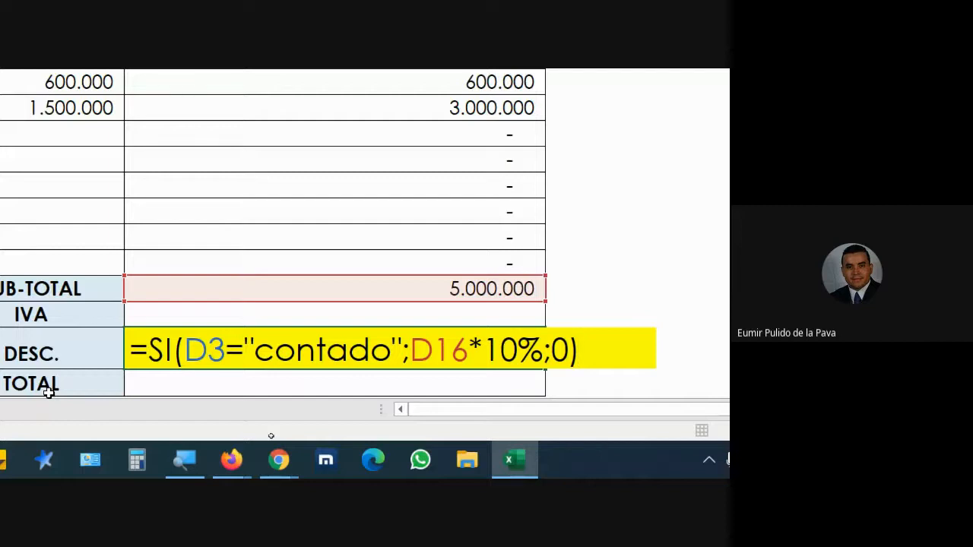
- Switch to the Google Meet call in Chrome and admit all the people waiting to join
mouse_move(266, 458)
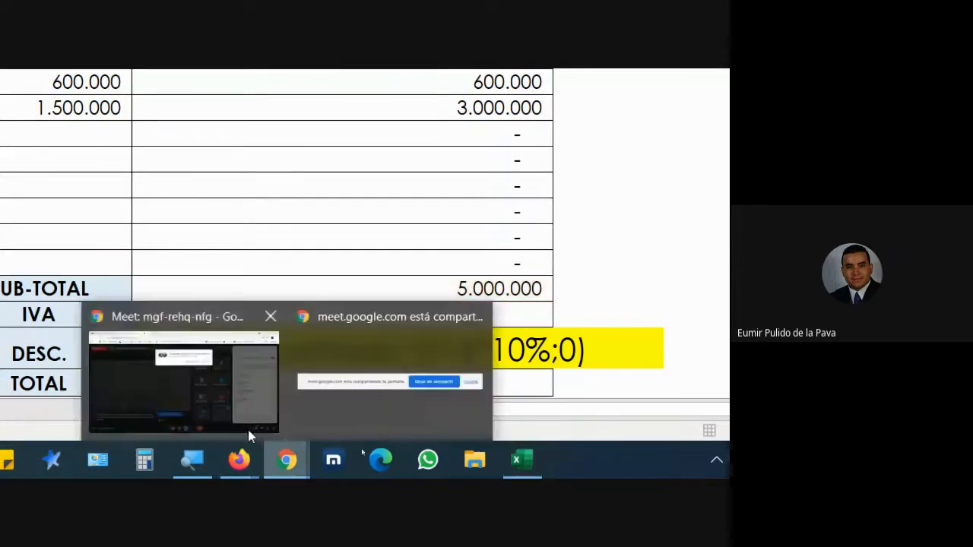
left_click(242, 427)
left_click(417, 187)
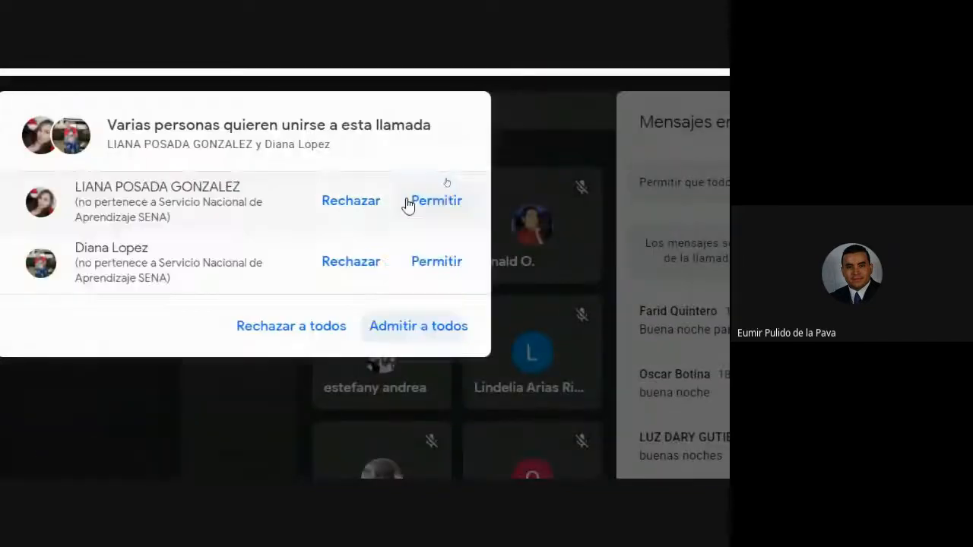
left_click(427, 328)
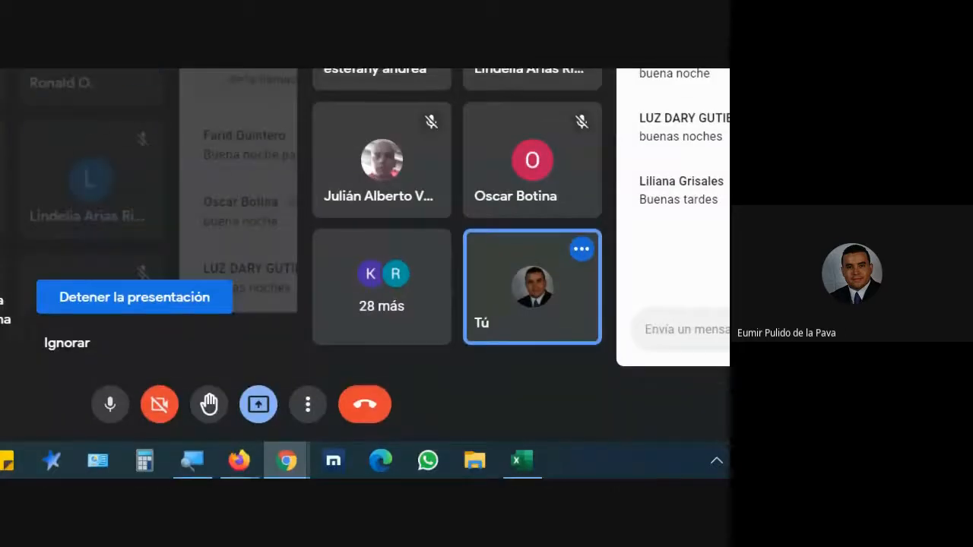
- Switch back to Excel, confirm the SI formula in D18 and compare the SUB-TOTAL with the discount
left_click(522, 460)
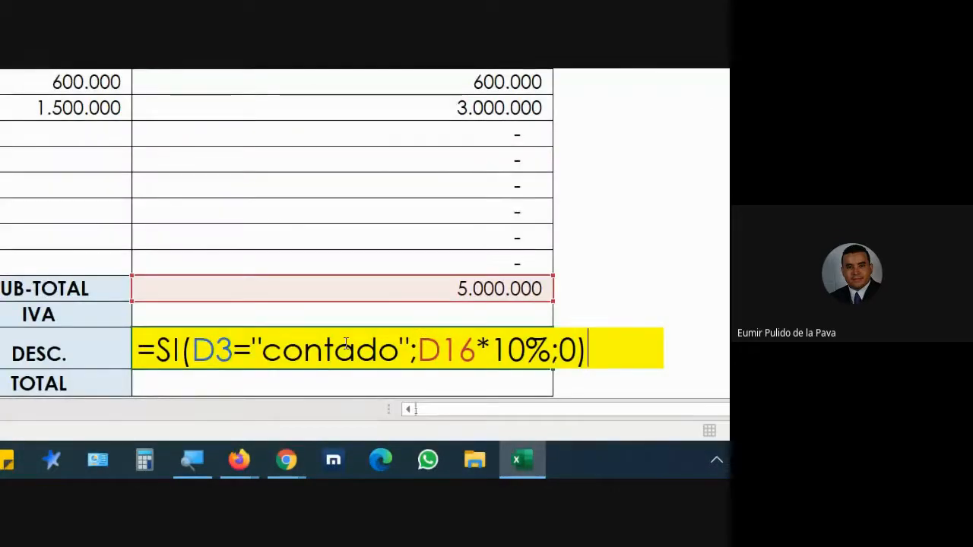
key("Return")
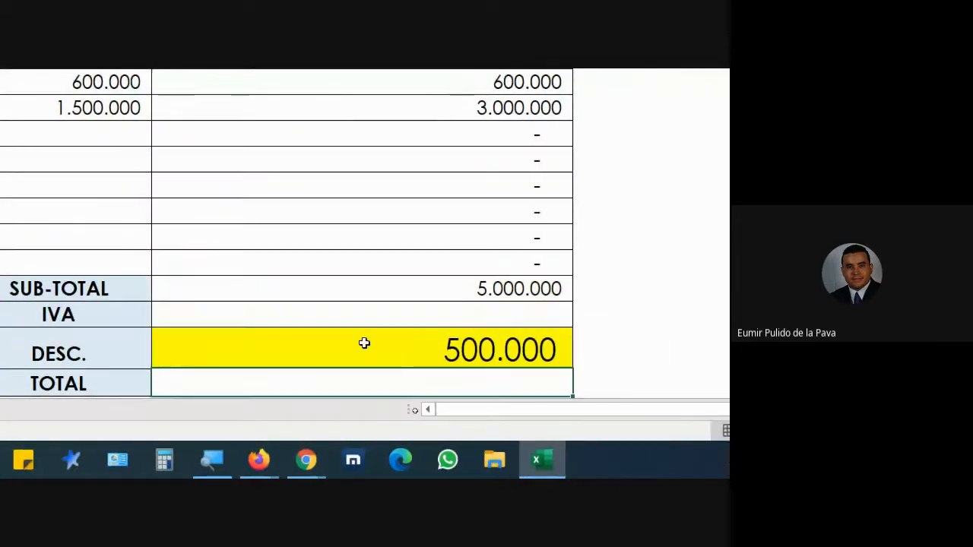
left_click(452, 292)
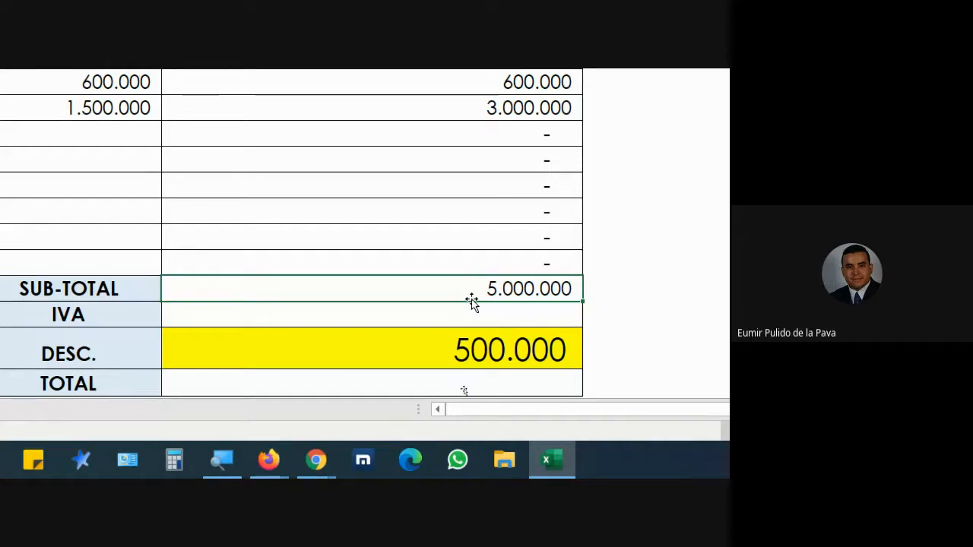
left_click(429, 353)
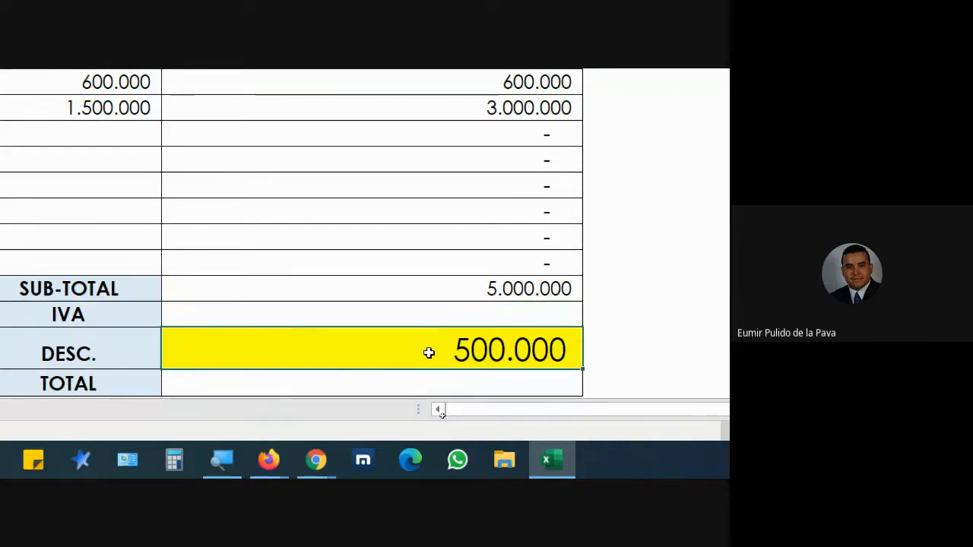
- Set FORMA DE PAGO in D3 to CREDITO to test the discount formula
left_click(466, 134)
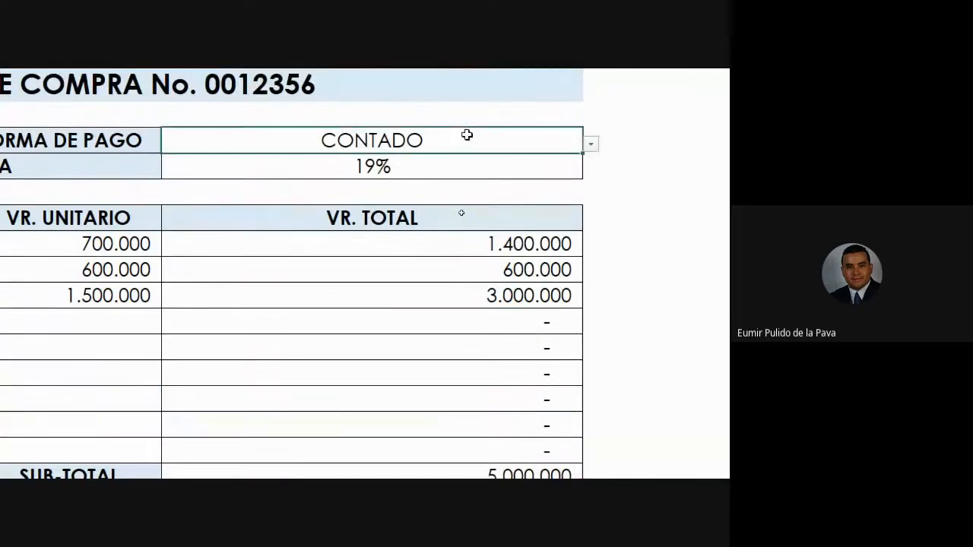
left_click(591, 144)
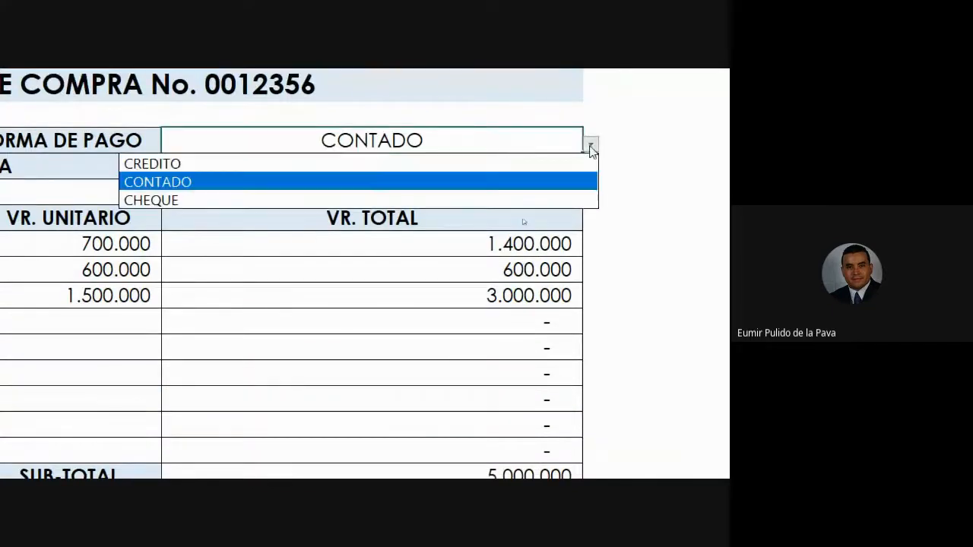
left_click(152, 166)
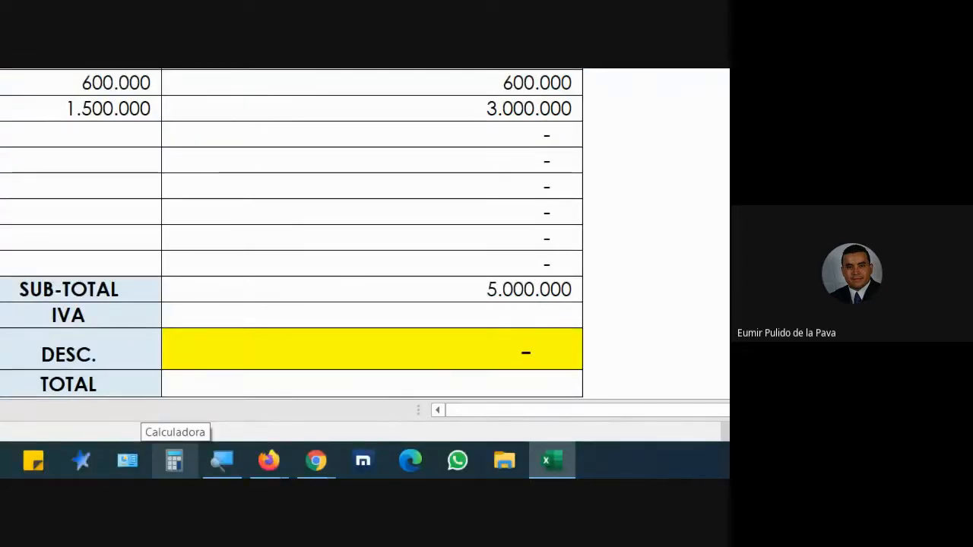
- Calculate the IVA in D17 with the formula =D16*19%
left_click(455, 321)
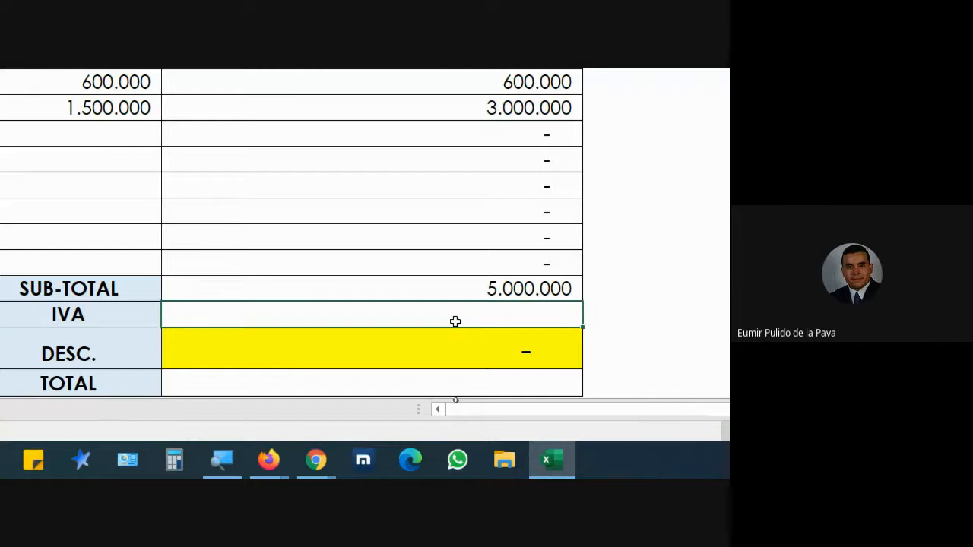
type("=")
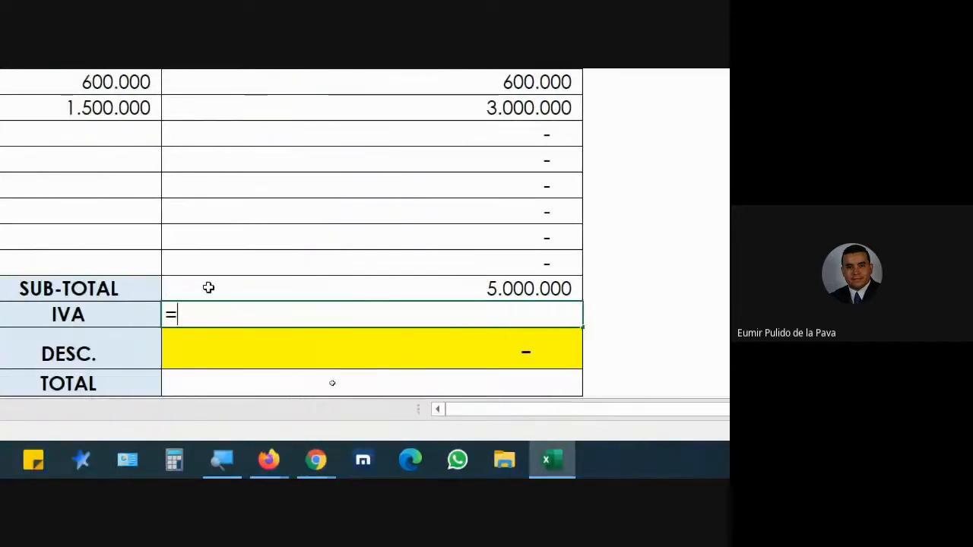
left_click(208, 288)
type("*")
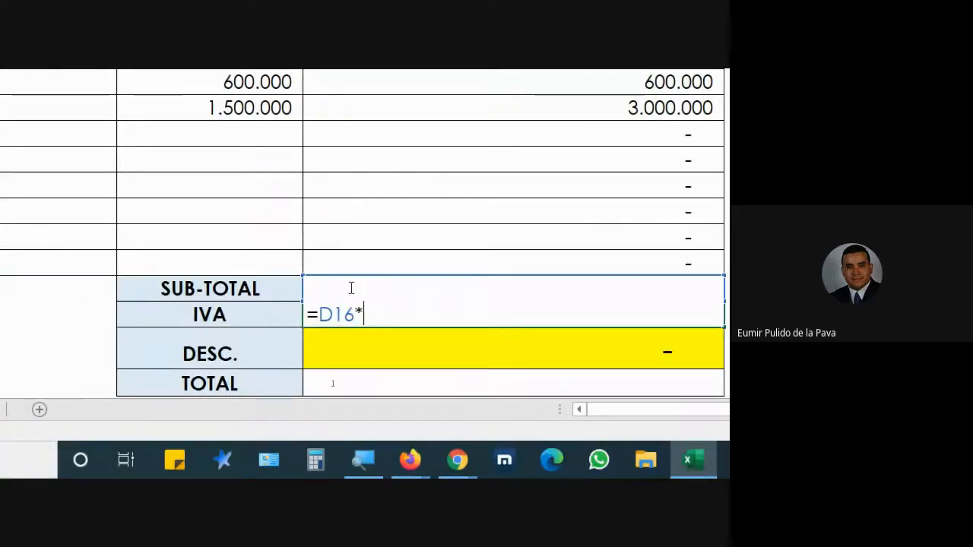
type("19%")
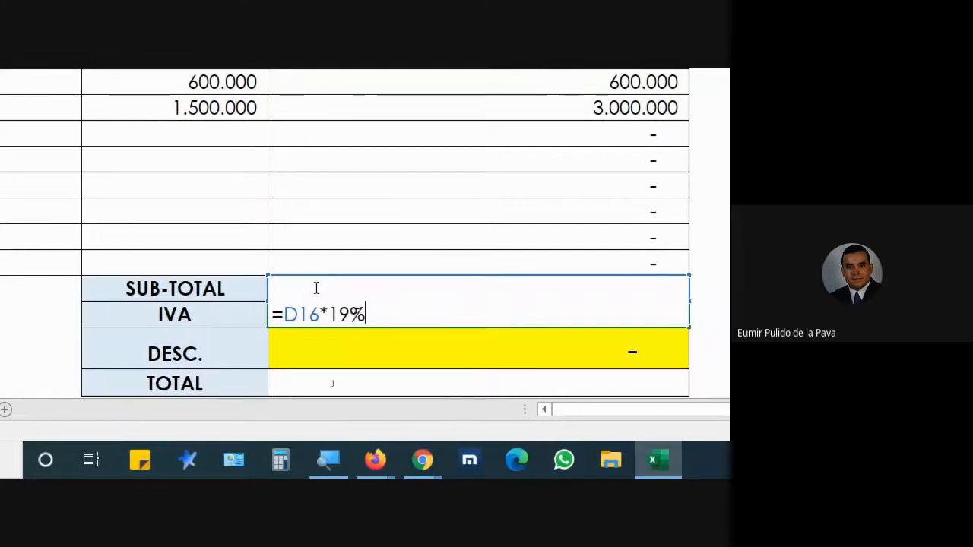
key("Return")
- Calculate the TOTAL in D19 with the formula =D16+D17-D18
left_click(584, 382)
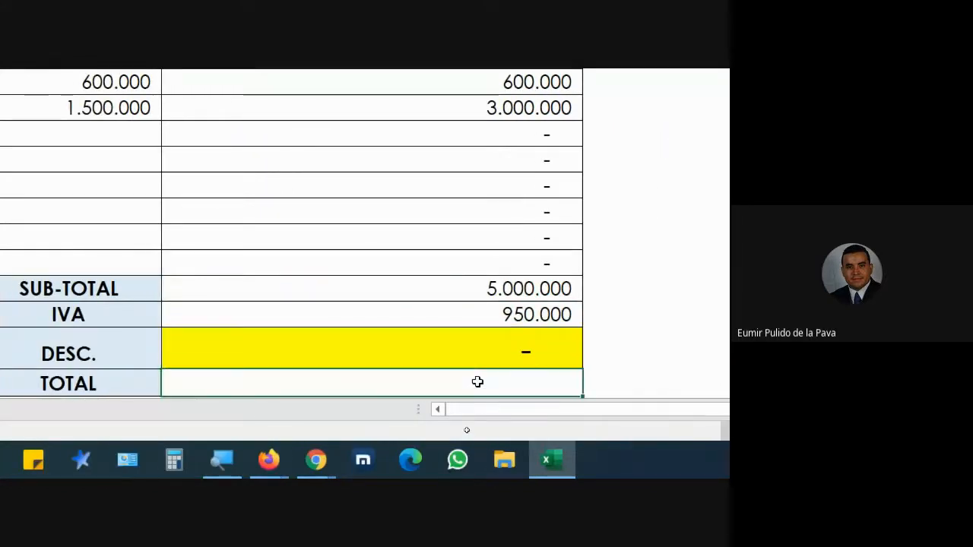
type("=")
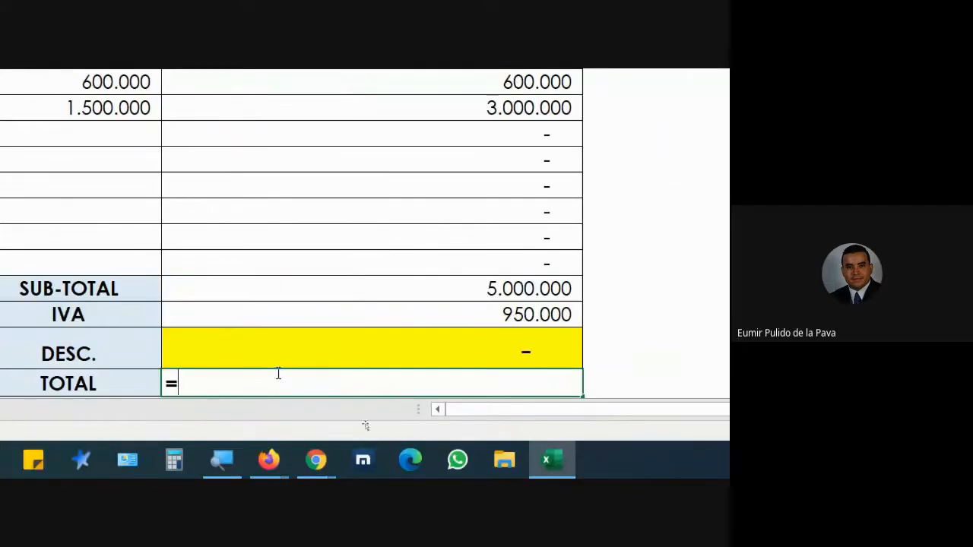
left_click(466, 286)
type("+")
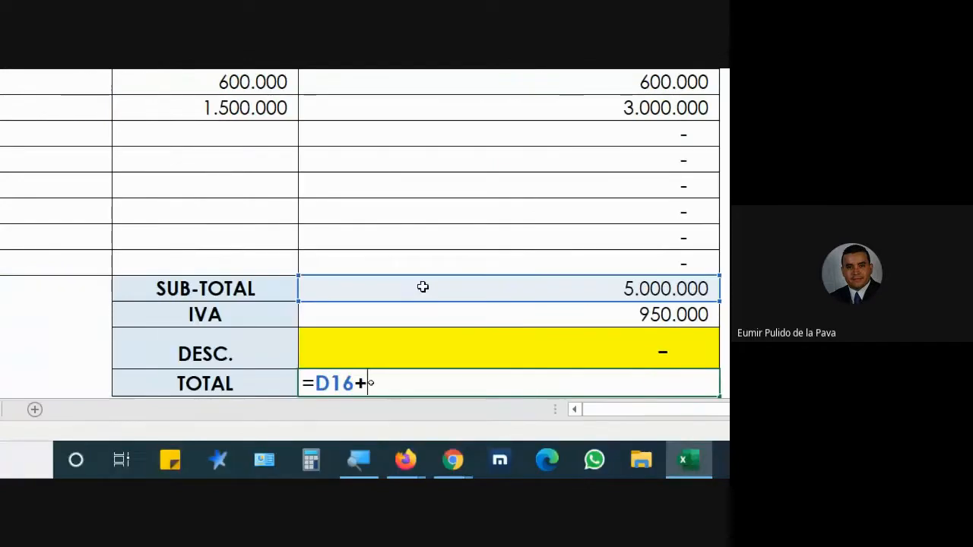
left_click(330, 317)
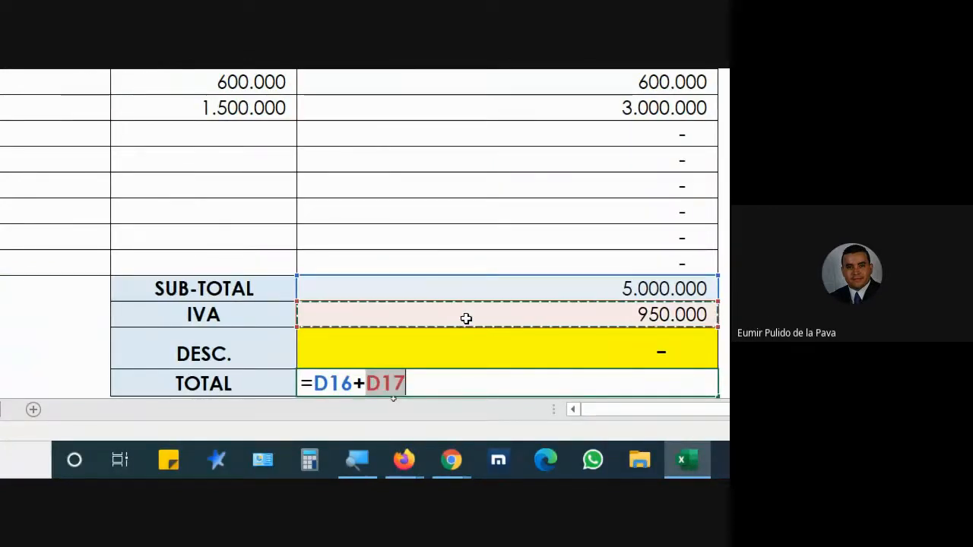
type("-")
left_click(393, 347)
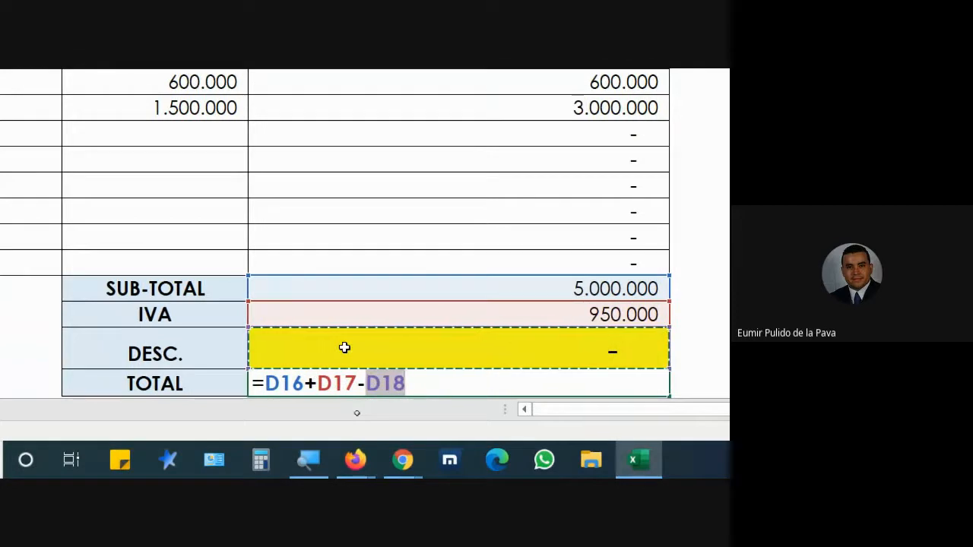
key("Return")
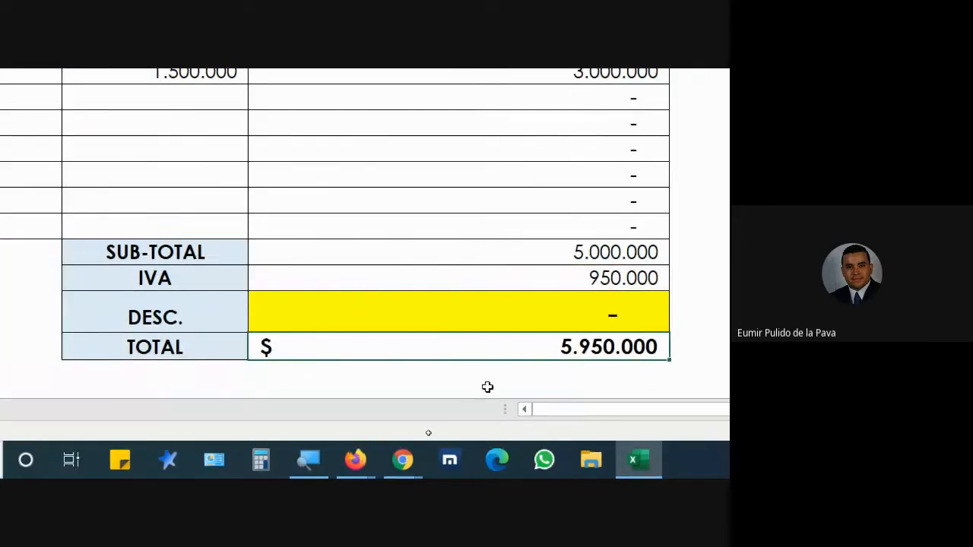
- Set FORMA DE PAGO in D3 to CONTADO and highlight the whole SI formula in D18 to review it
left_click(495, 143)
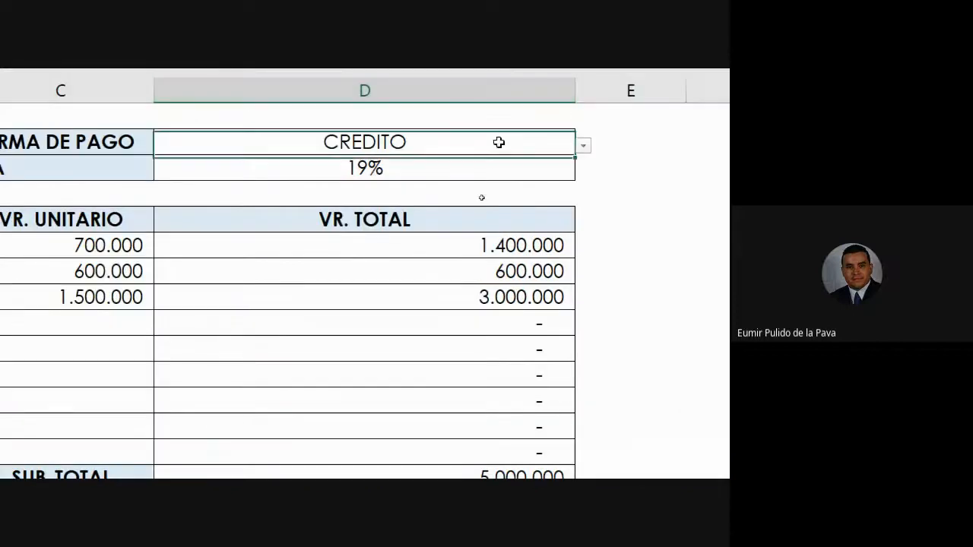
left_click(583, 146)
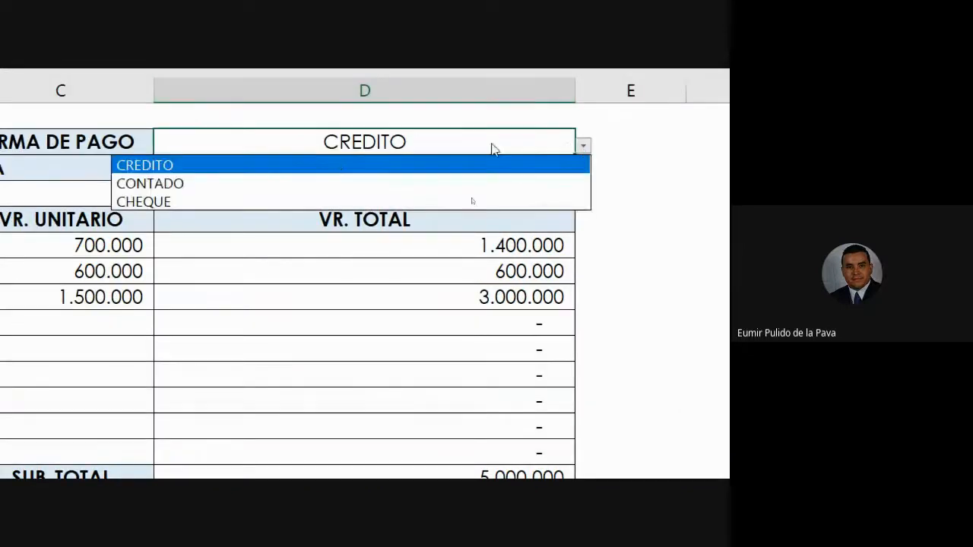
left_click(317, 181)
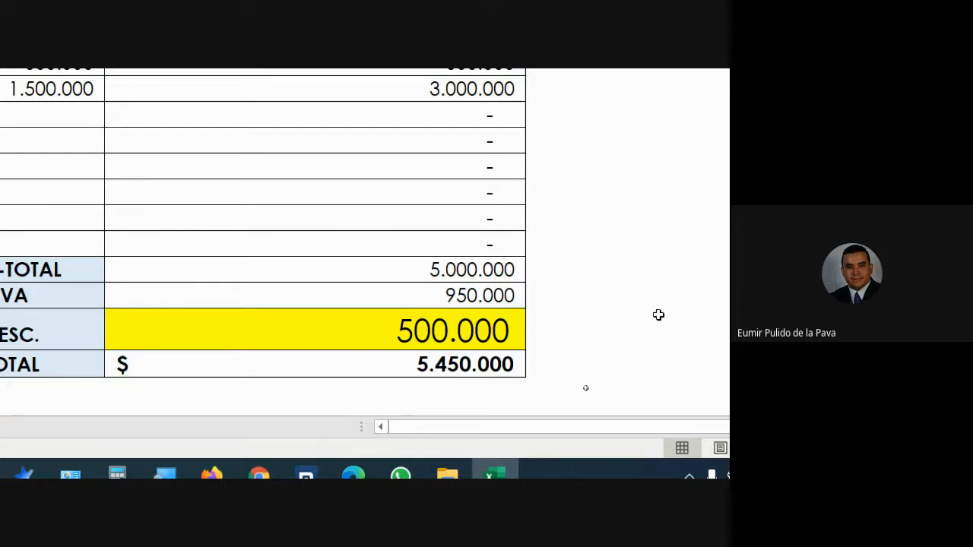
double_click(361, 333)
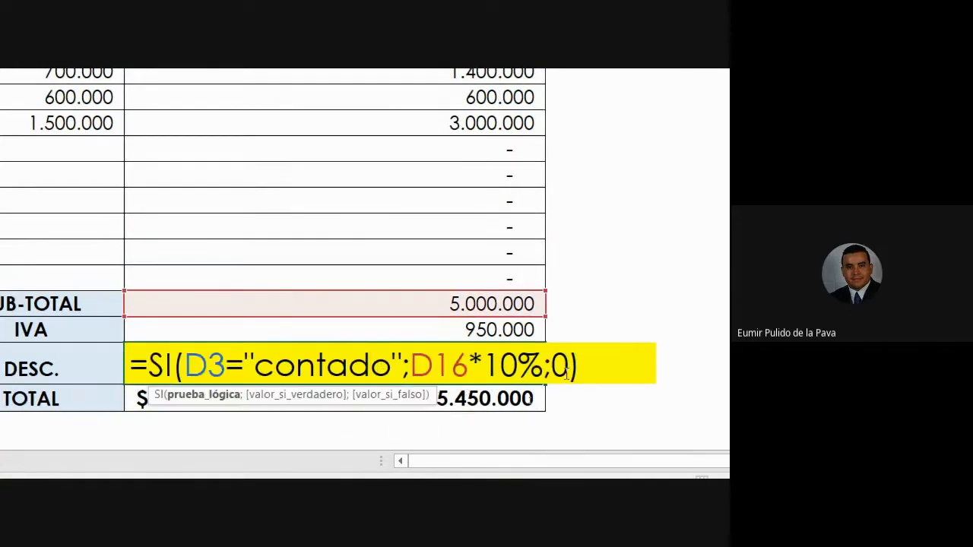
left_click_drag(600, 365, 101, 373)
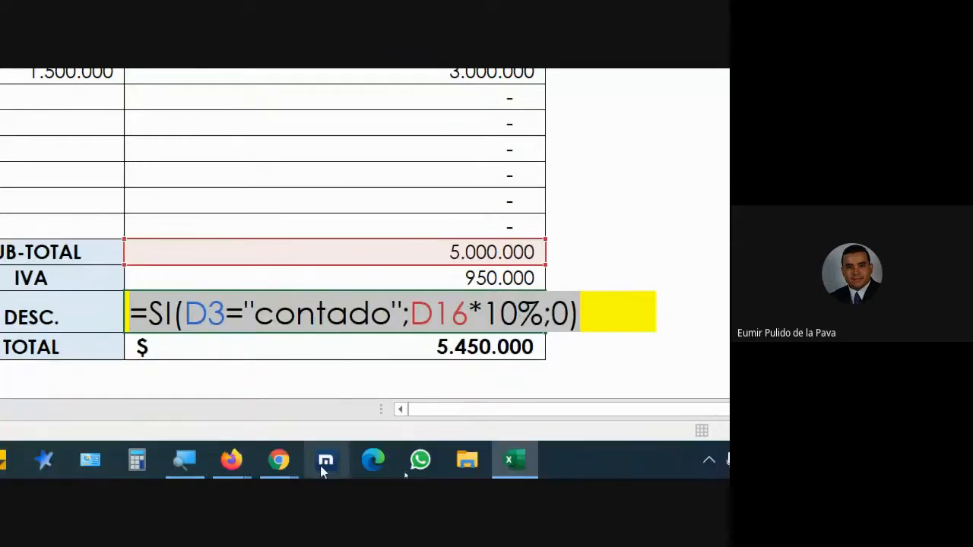
- Switch to the Google Meet call in Chrome and admit the participant waiting to join
left_click(278, 458)
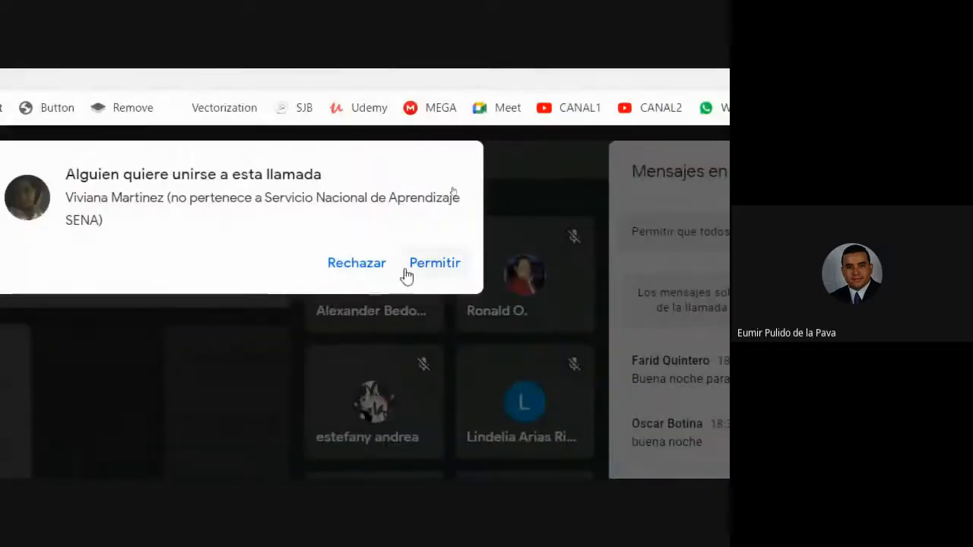
left_click(426, 265)
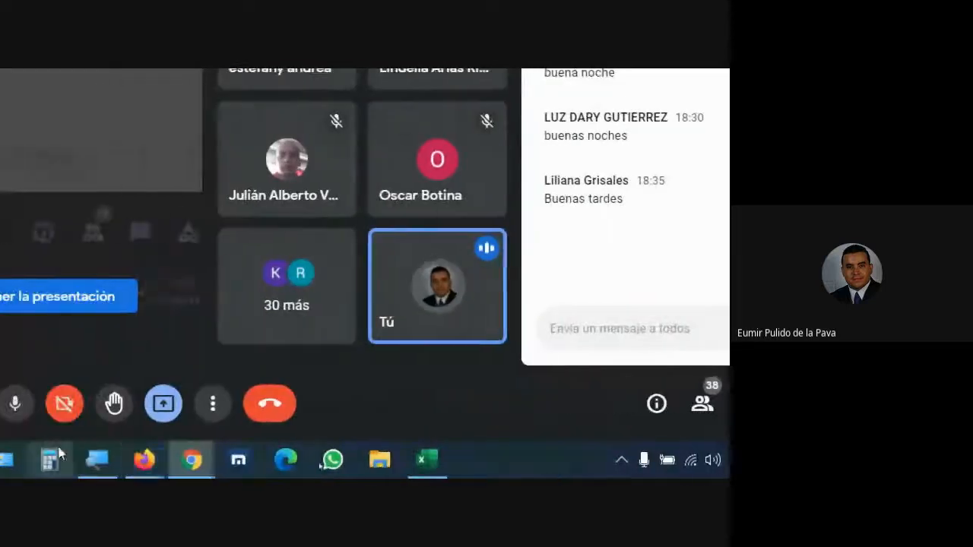
- Zoom the Lupa magnifier out to show the full screen and put its window away
left_click(101, 459)
left_click(39, 392)
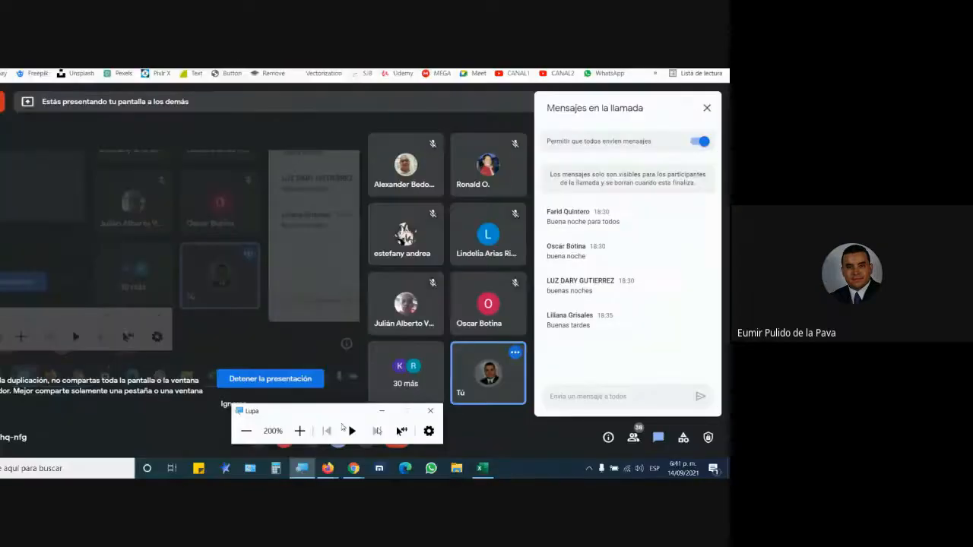
left_click(410, 417)
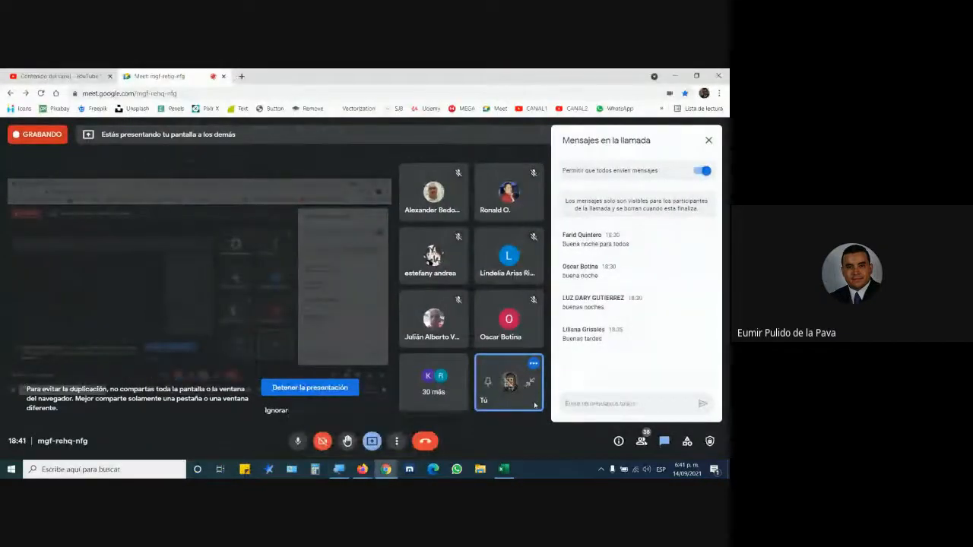
- Switch back to Excel, confirm the D18 formula unedited and minimize the workbook to return to the Meet call
left_click(503, 469)
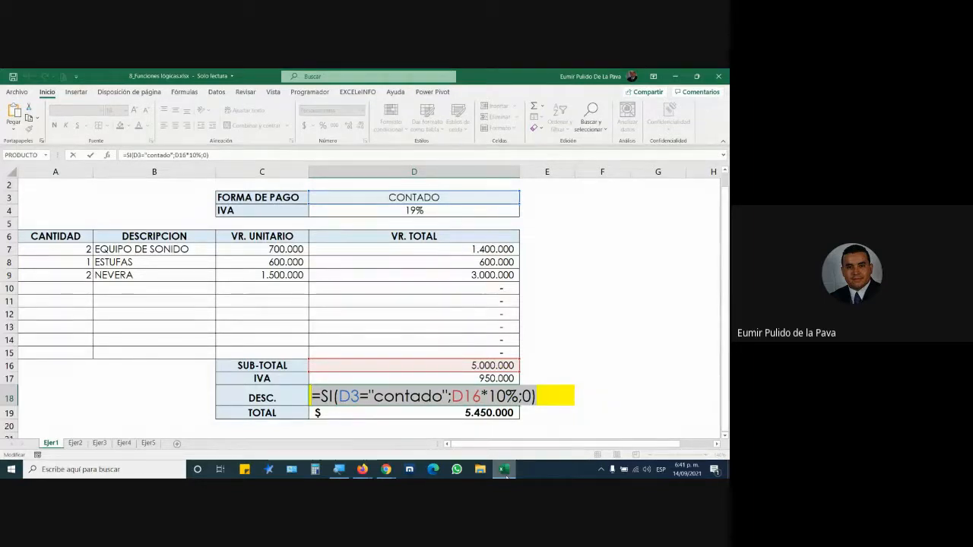
key("Return")
left_click(506, 471)
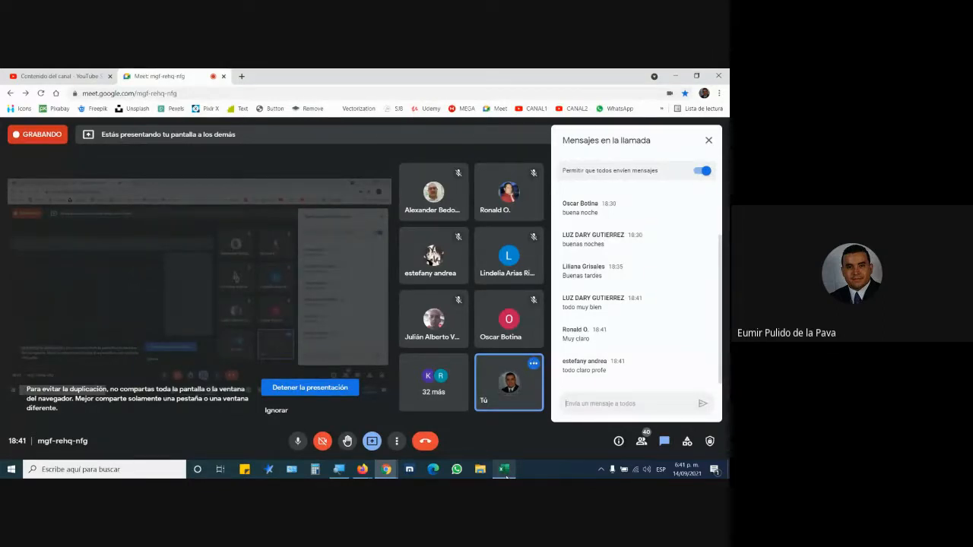
- Switch to the GFPI-F-135 guide PDF in Firefox and highlight the Ejer2 instructions on the Auxilio de Transporte to read them
mouse_move(364, 472)
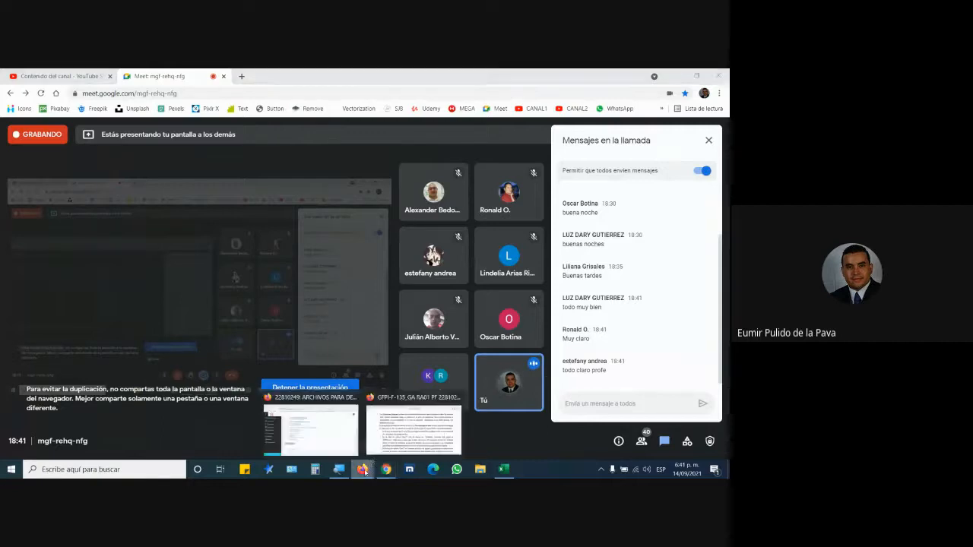
left_click(403, 430)
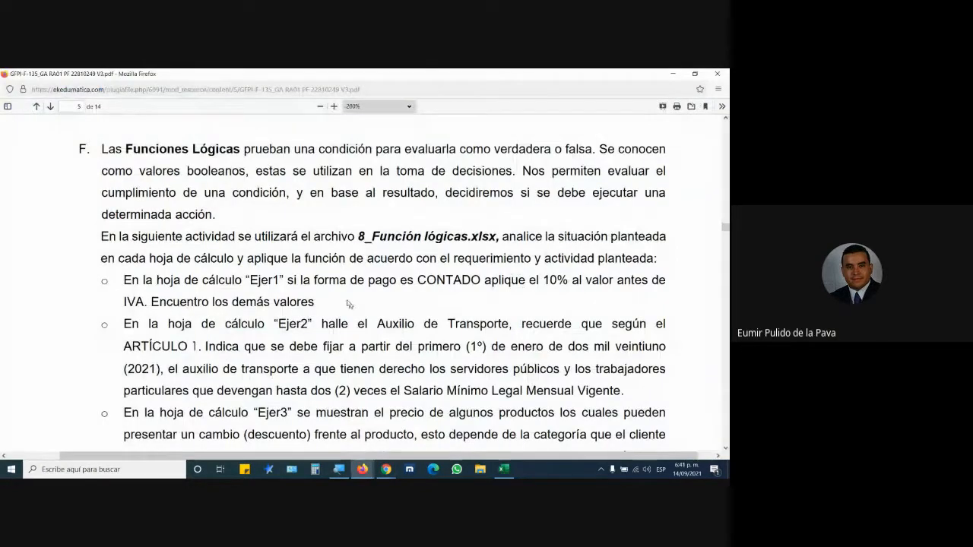
left_click_drag(124, 325, 539, 370)
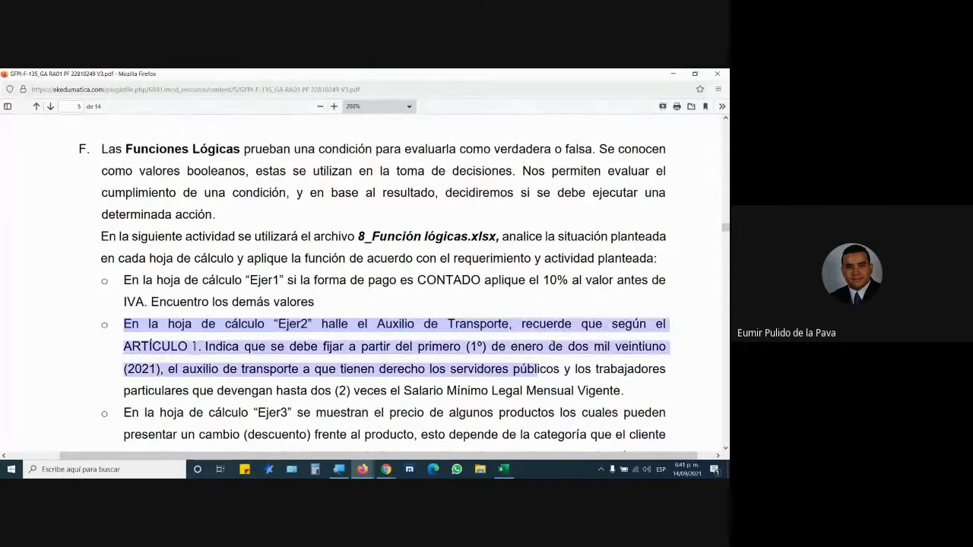
left_click(530, 335)
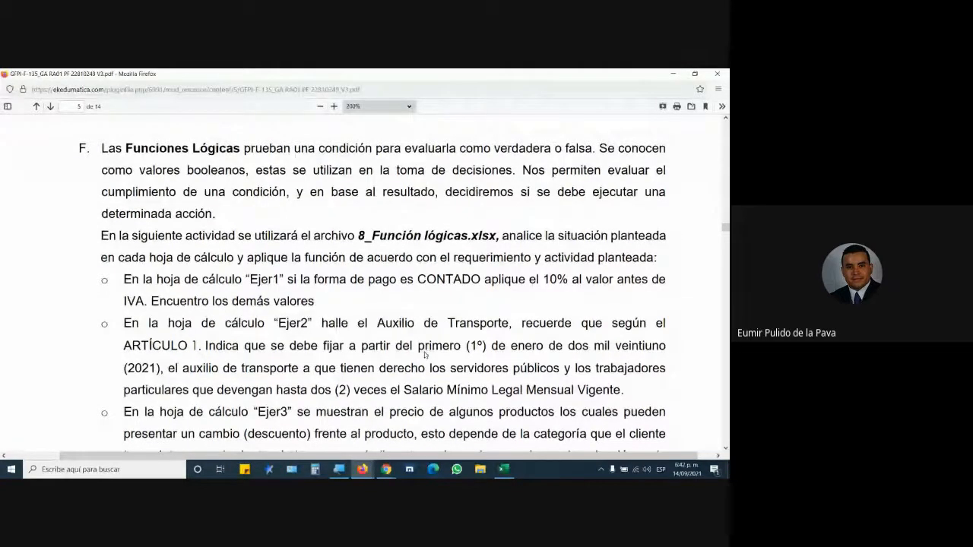
- Switch back to Excel and open the Ejer2 sheet at 140% zoom
scroll(426, 351, "down", 2)
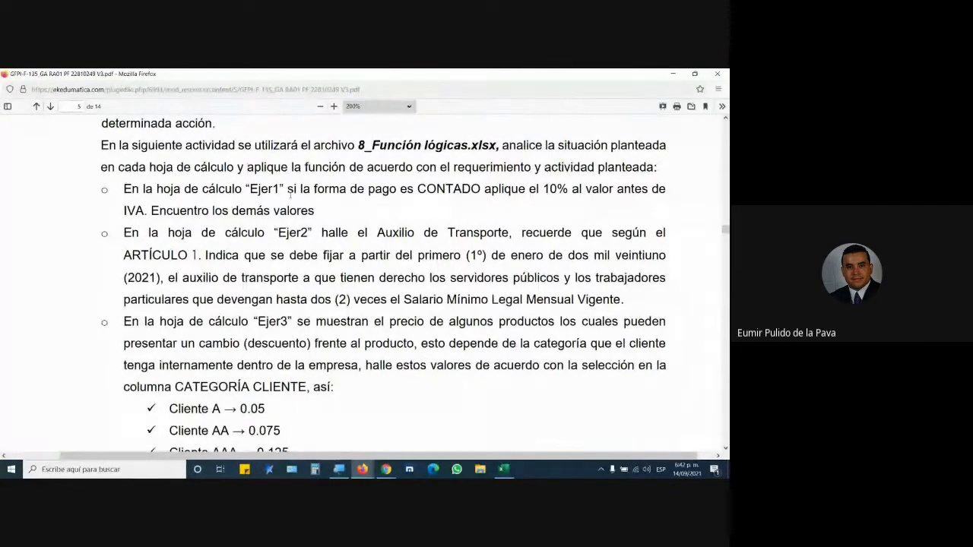
left_click(503, 469)
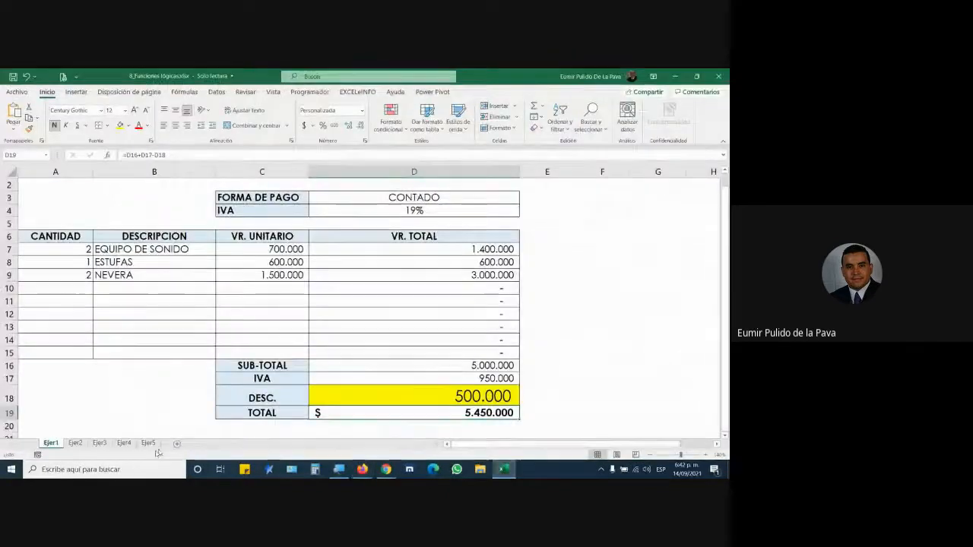
left_click(74, 443)
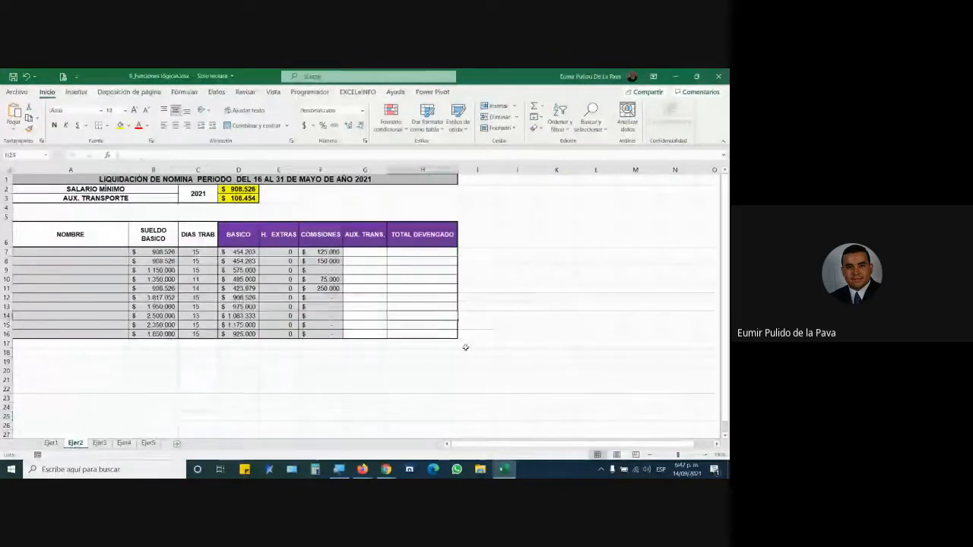
left_click(706, 456)
left_click(705, 457)
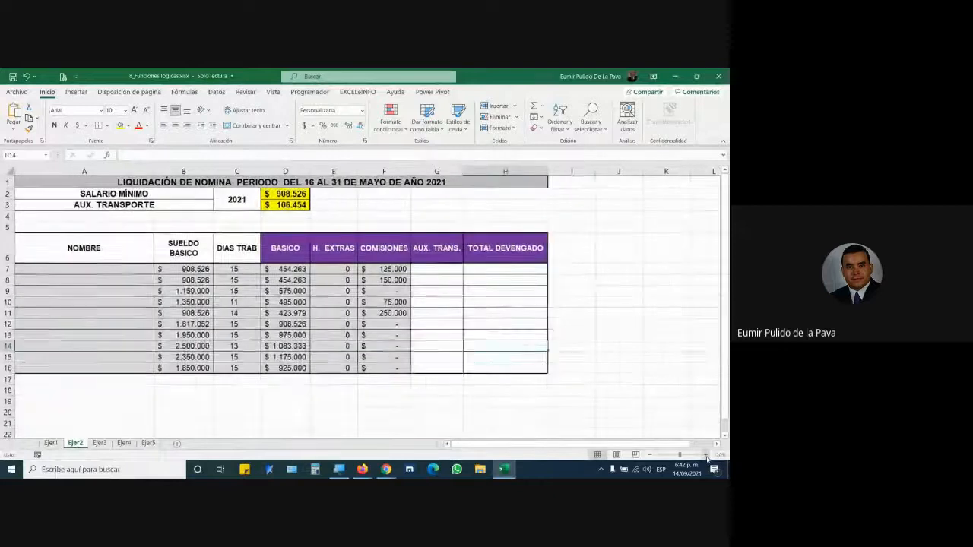
left_click(705, 456)
left_click(705, 456)
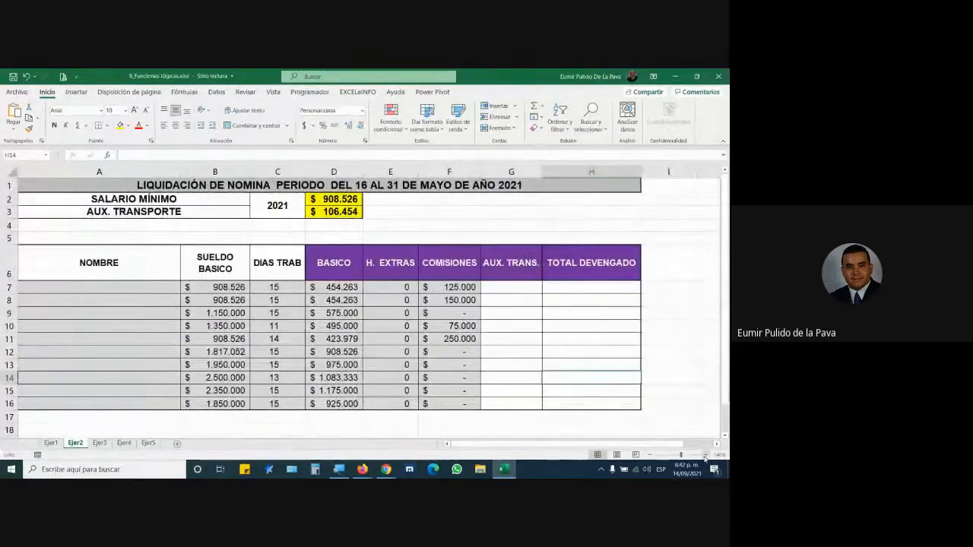
- Review the Ejer2 payroll title, the minimum salary and transport allowance cells, and the empty AUX. TRANS. cells G7:G16
left_click(348, 185)
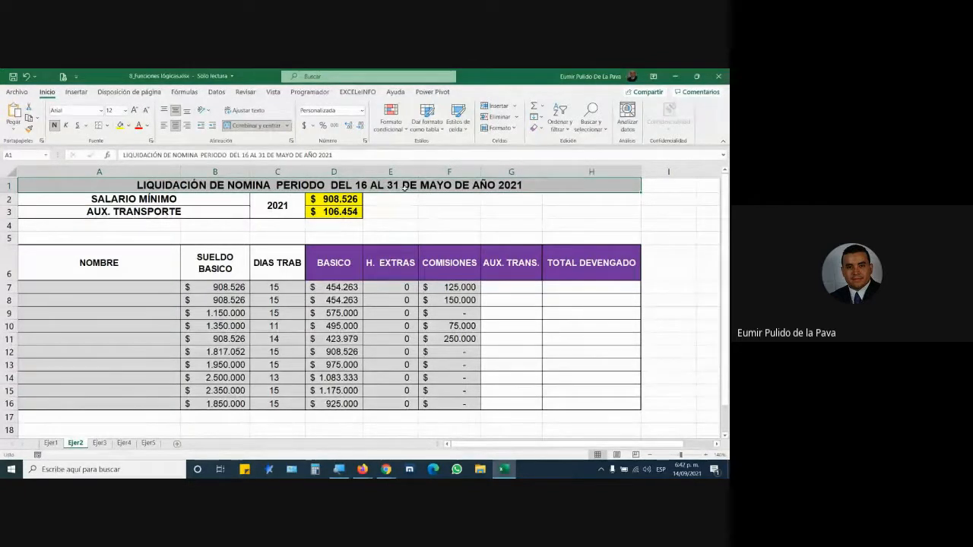
left_click(333, 199)
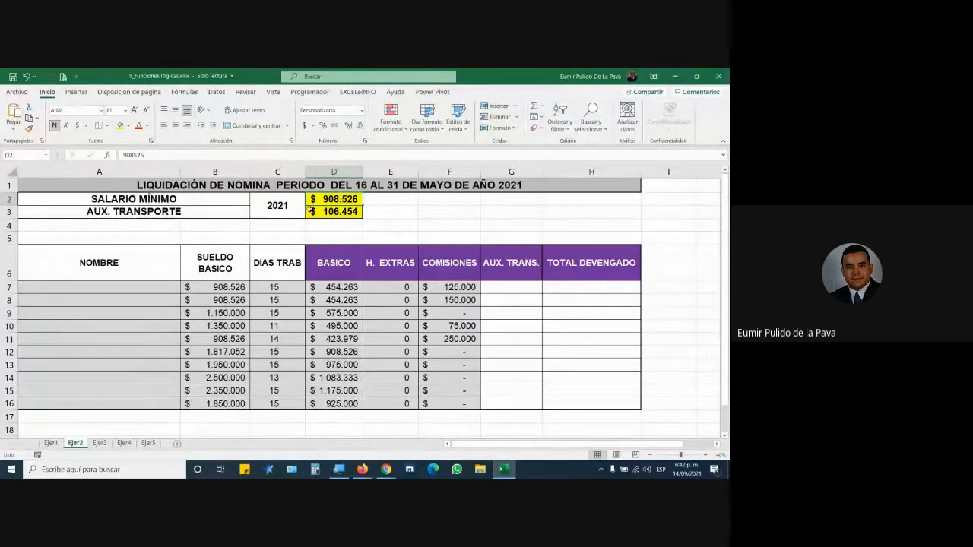
left_click(308, 210)
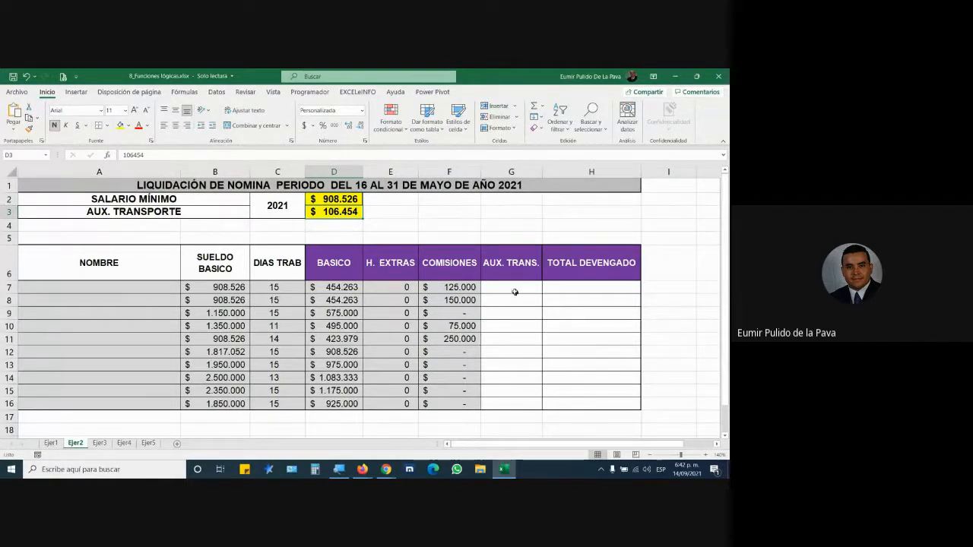
left_click_drag(511, 290, 511, 399)
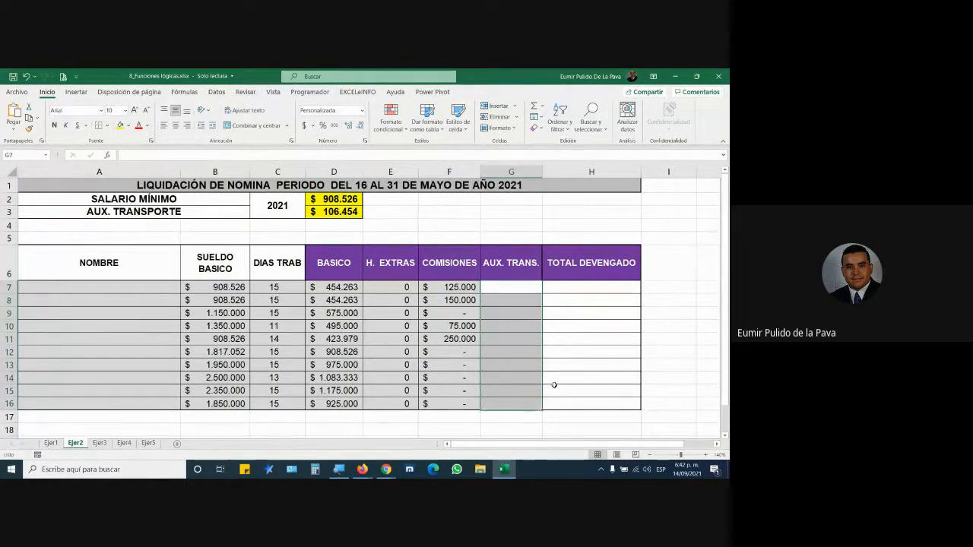
left_click(505, 286)
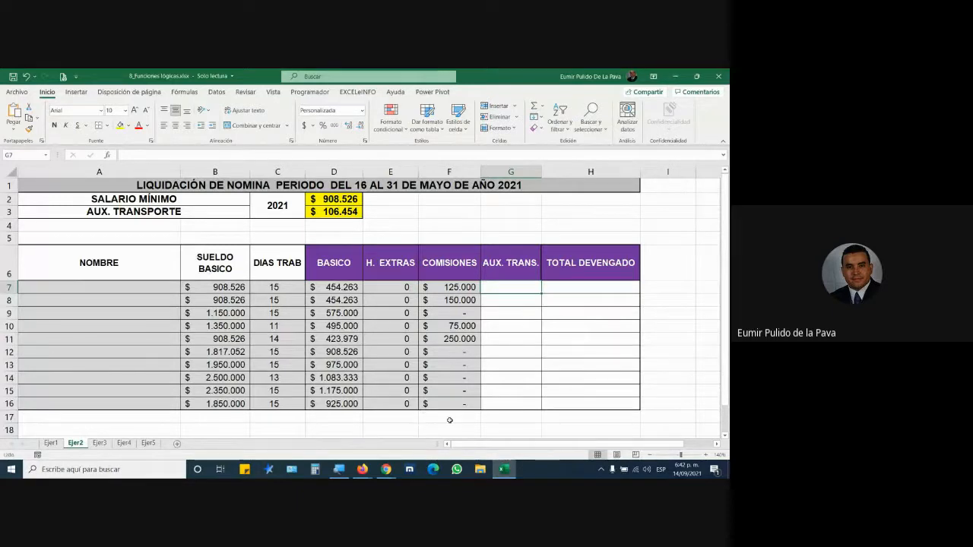
- Switch to the Google Meet call in Chrome, admit the waiting participant and return to Excel
left_click(386, 469)
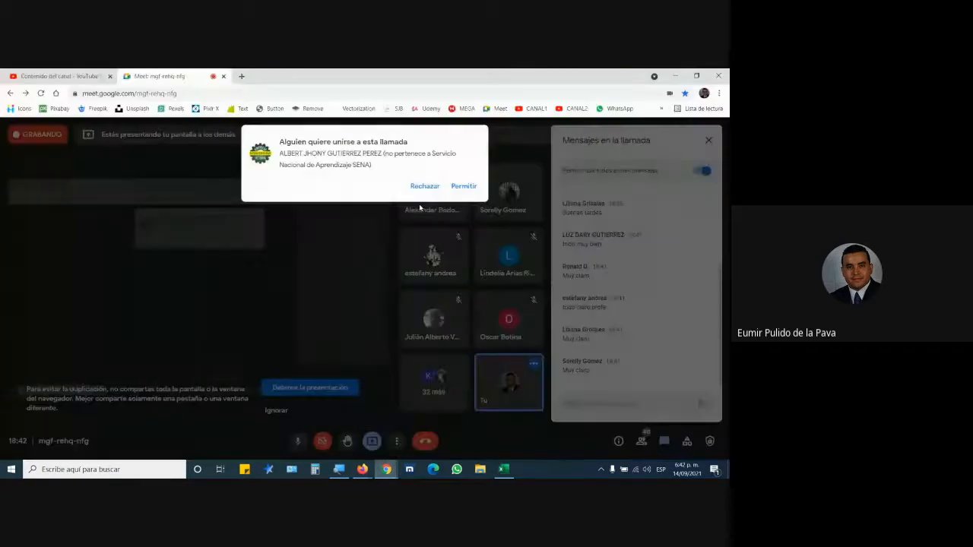
left_click(462, 187)
left_click(503, 469)
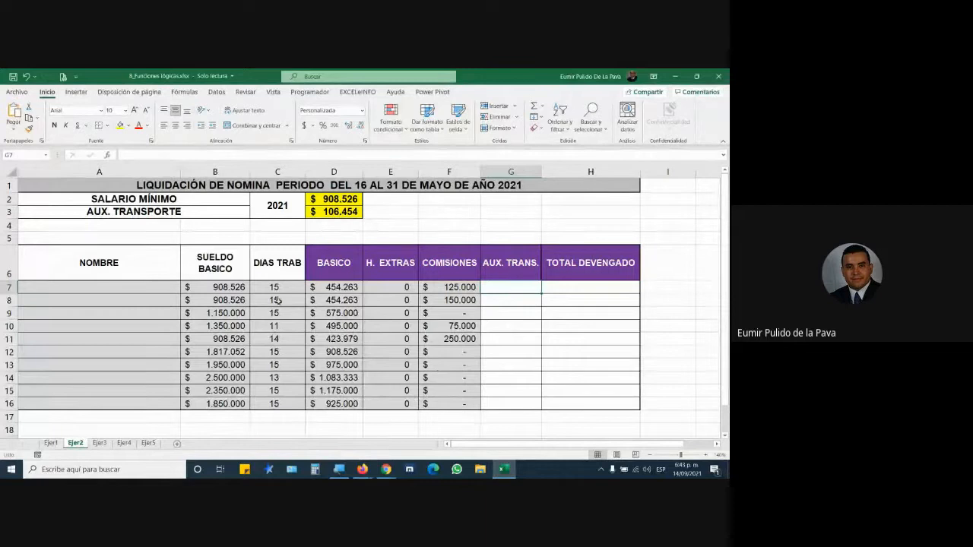
left_click(316, 471)
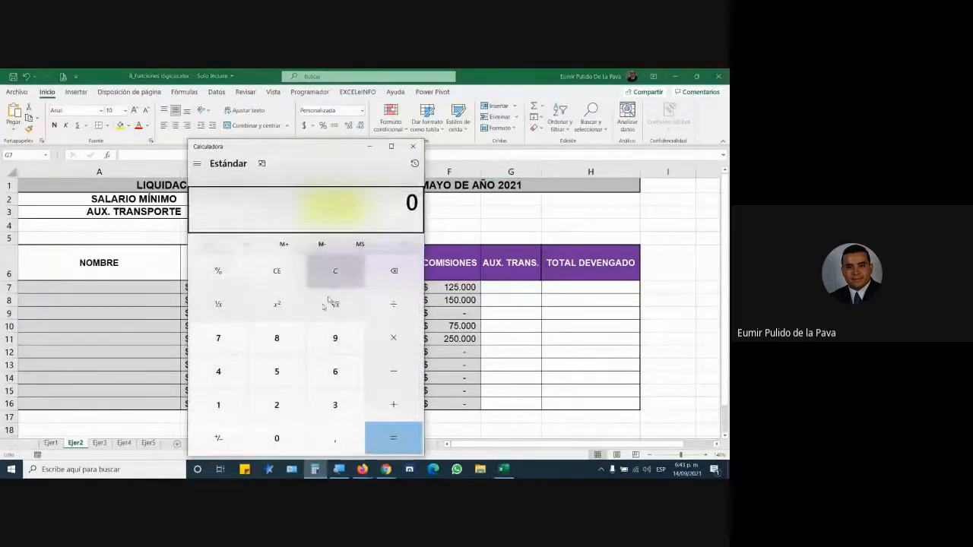
left_click(323, 340)
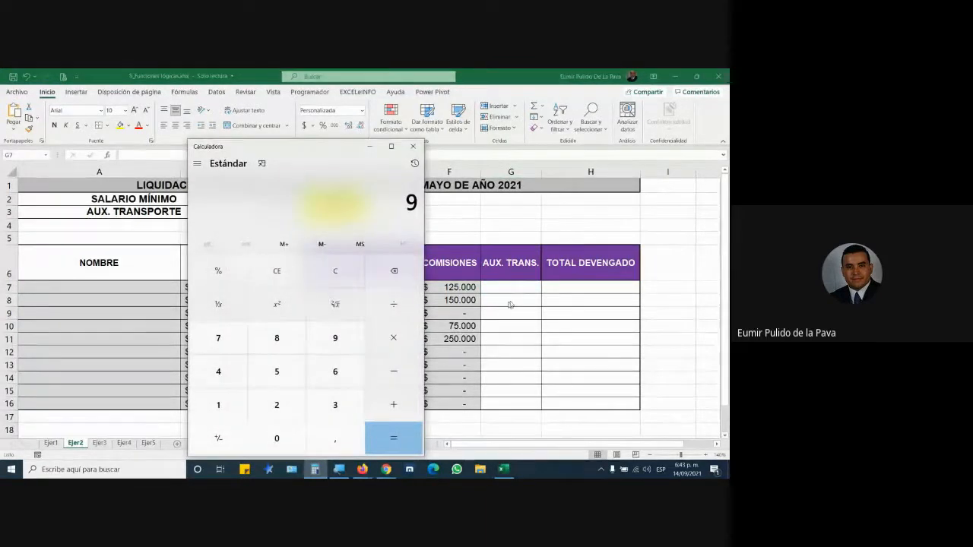
left_click(315, 469)
left_click(315, 469)
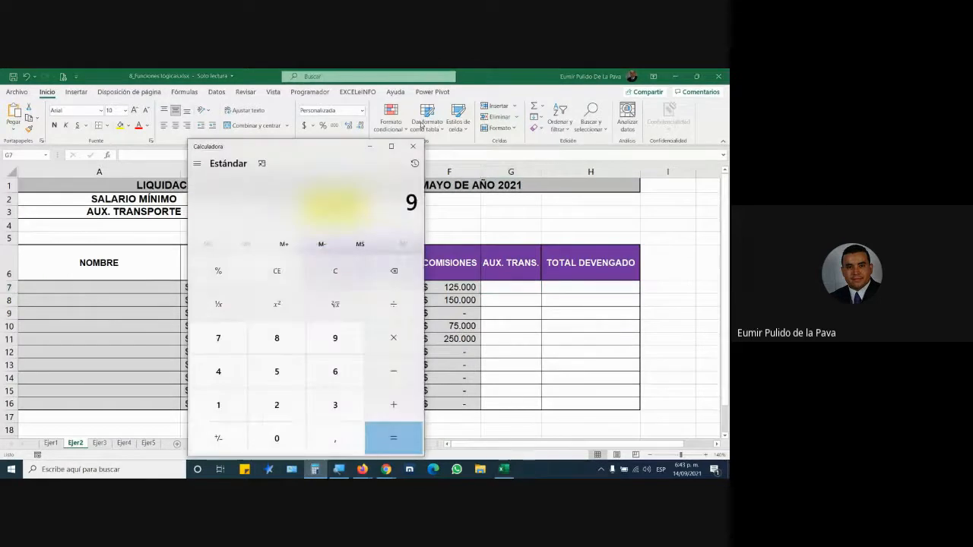
left_click(412, 147)
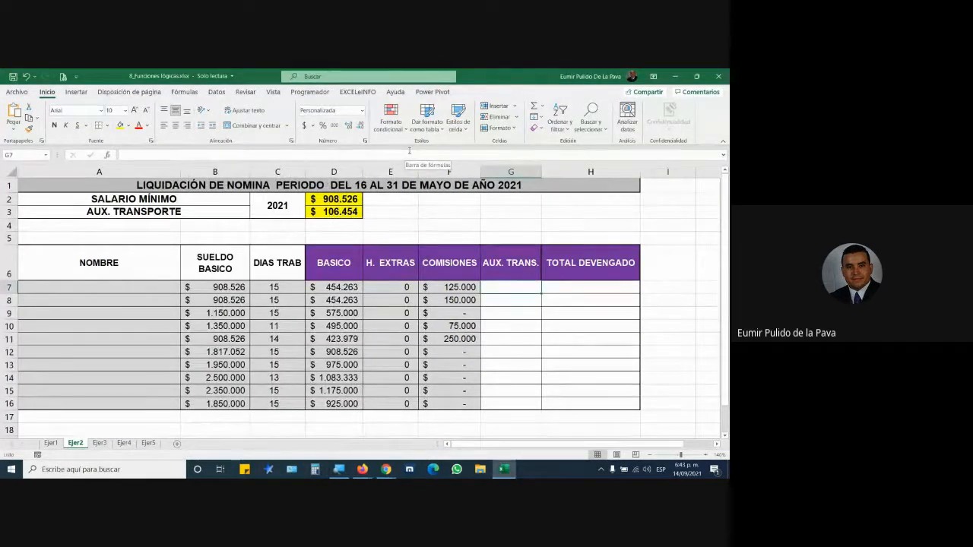
- Examine the AUX. TRANS. cells G7:G16 against the SUELDO BASICO values in B7:B16
left_click_drag(507, 282, 502, 403)
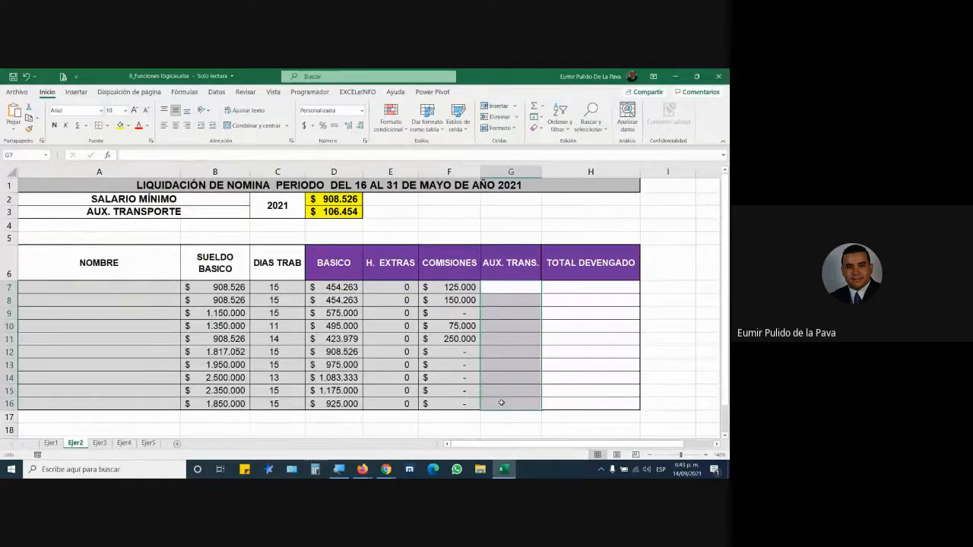
left_click(495, 286)
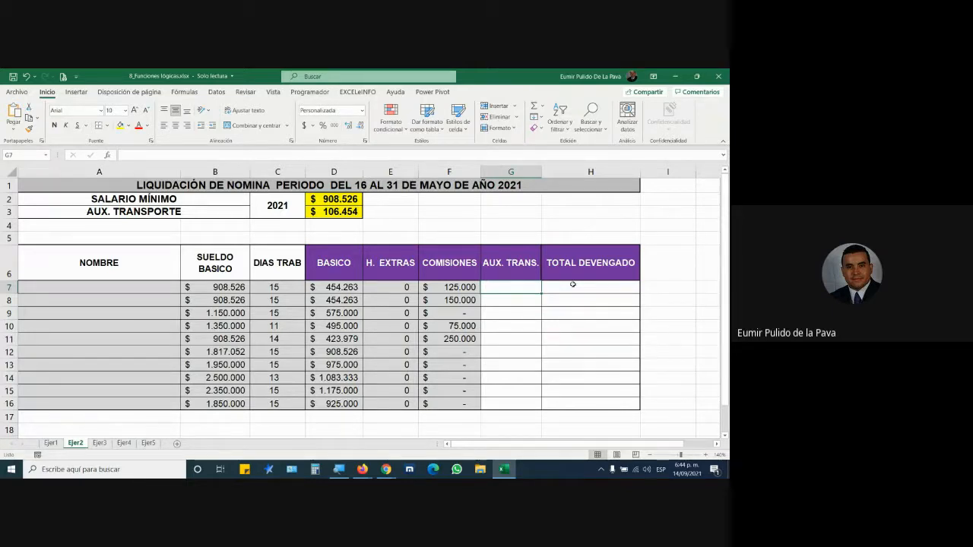
left_click_drag(208, 284, 221, 404)
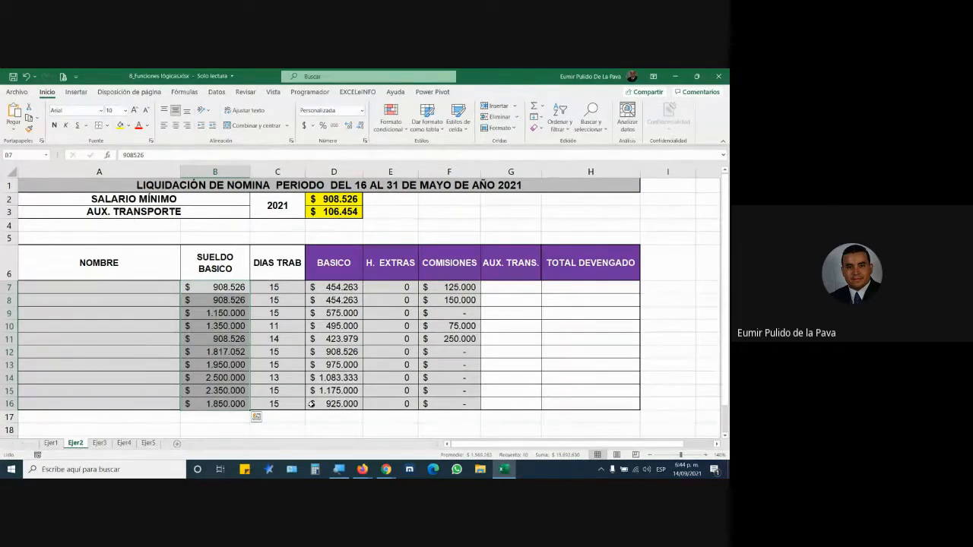
left_click(535, 287)
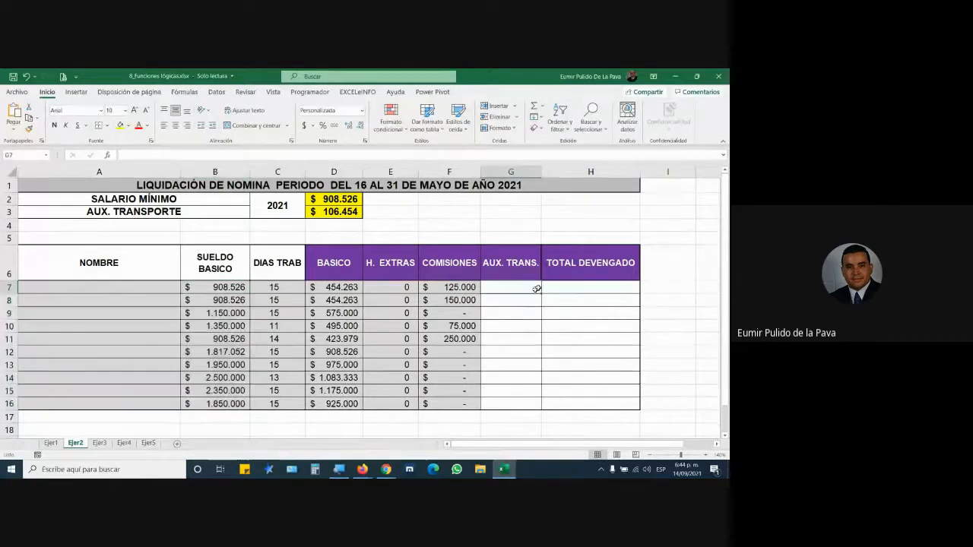
- Increase the font size of cell G7 to 16 and widen the AUX. TRANS. column for a long formula
left_click(134, 111)
left_click(133, 110)
left_click(134, 110)
left_click(133, 110)
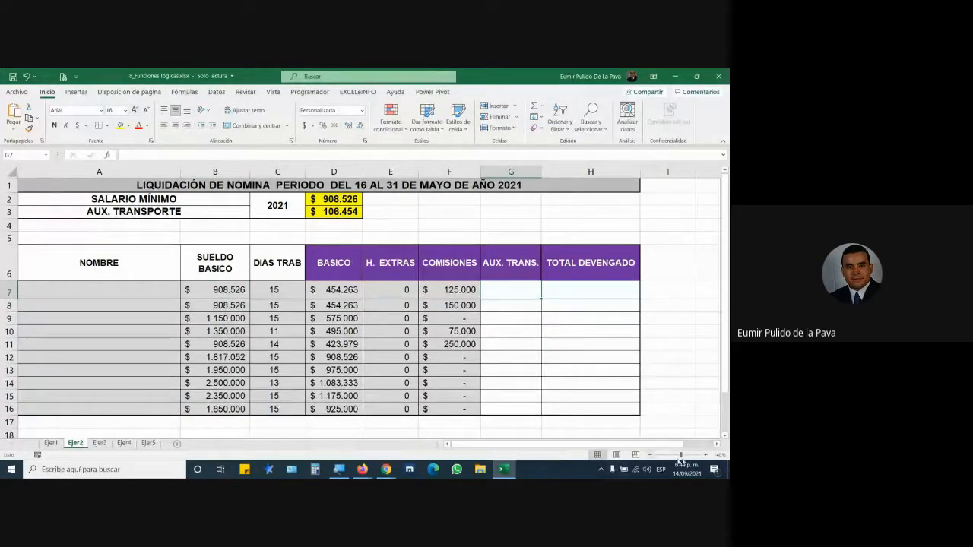
left_click(717, 444)
left_click(717, 444)
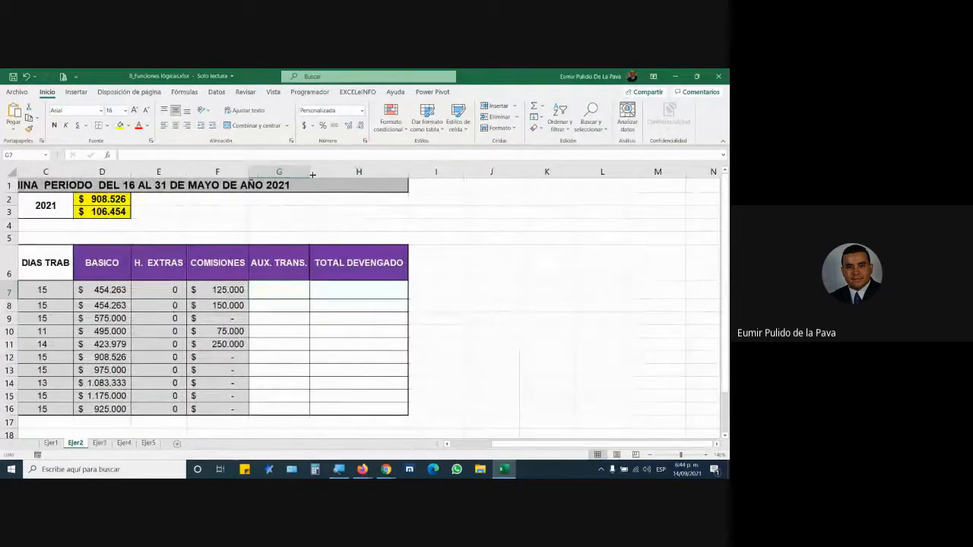
left_click_drag(312, 175, 530, 177)
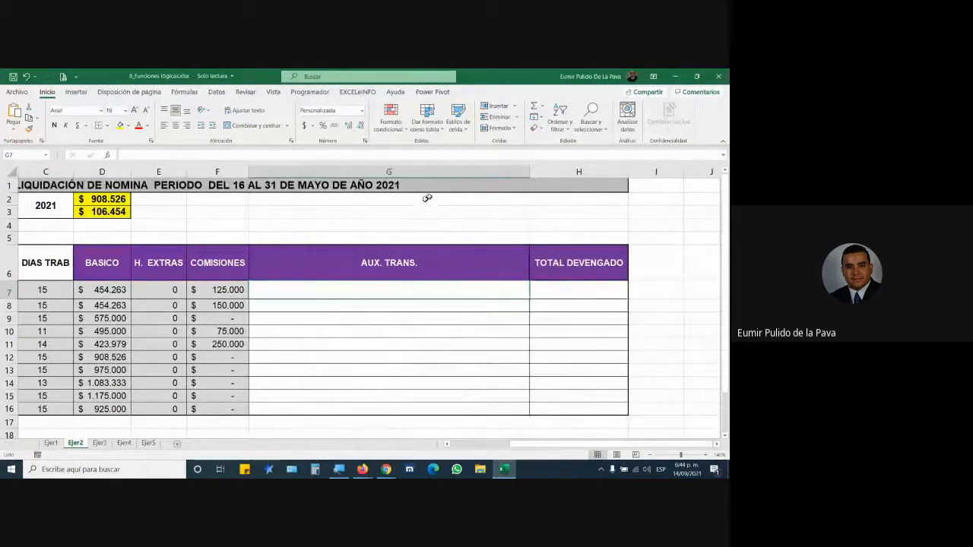
- Start an SI formula in G7 and magnify the screen to 200% with the Lupa magnifier
type("=si")
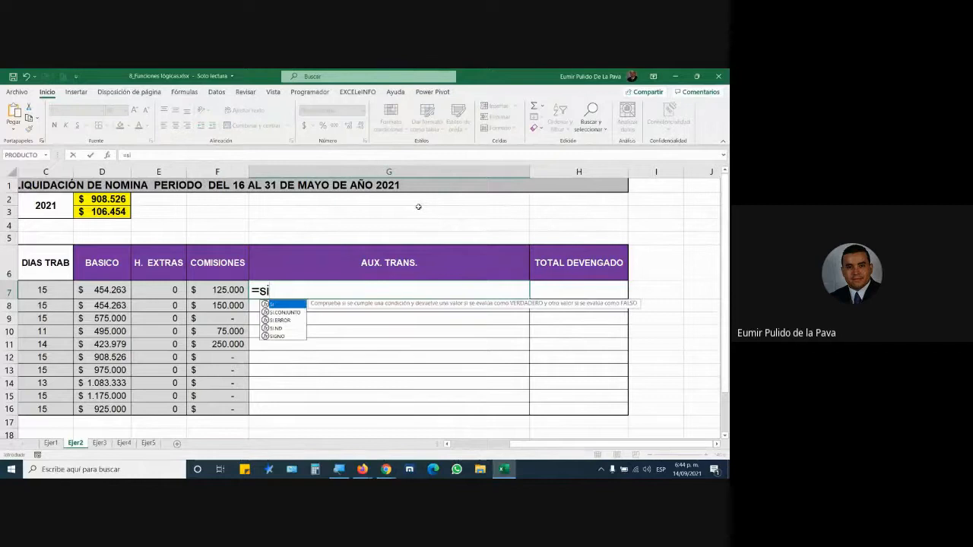
key("Tab")
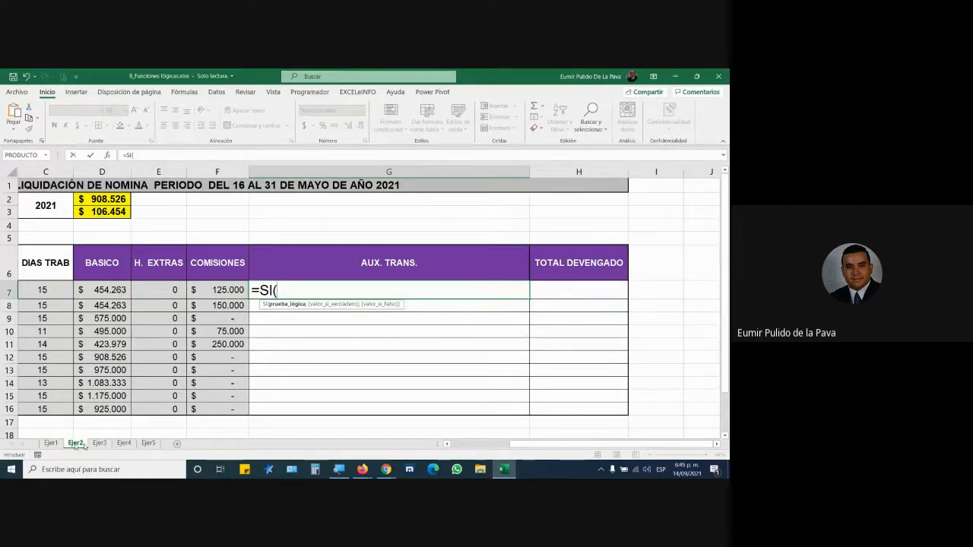
left_click(339, 469)
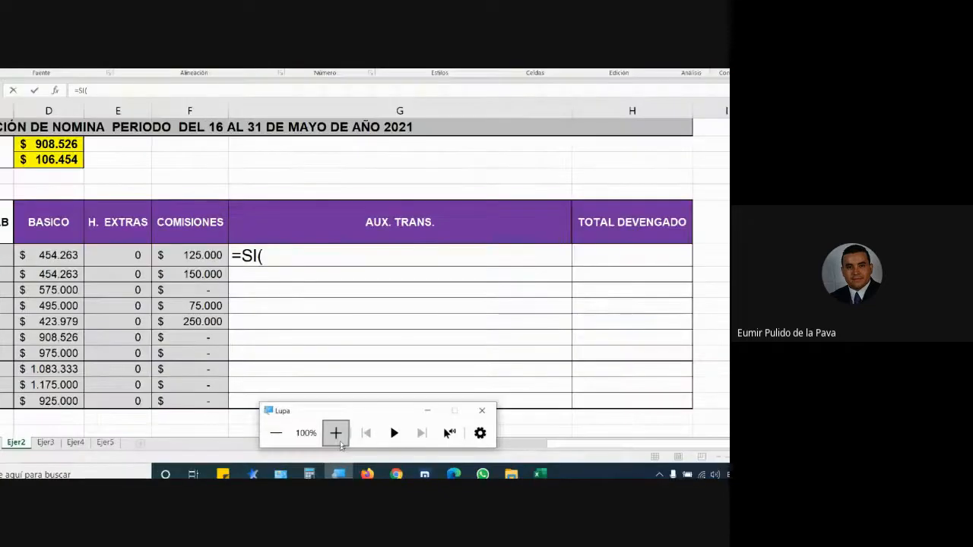
left_click(336, 433)
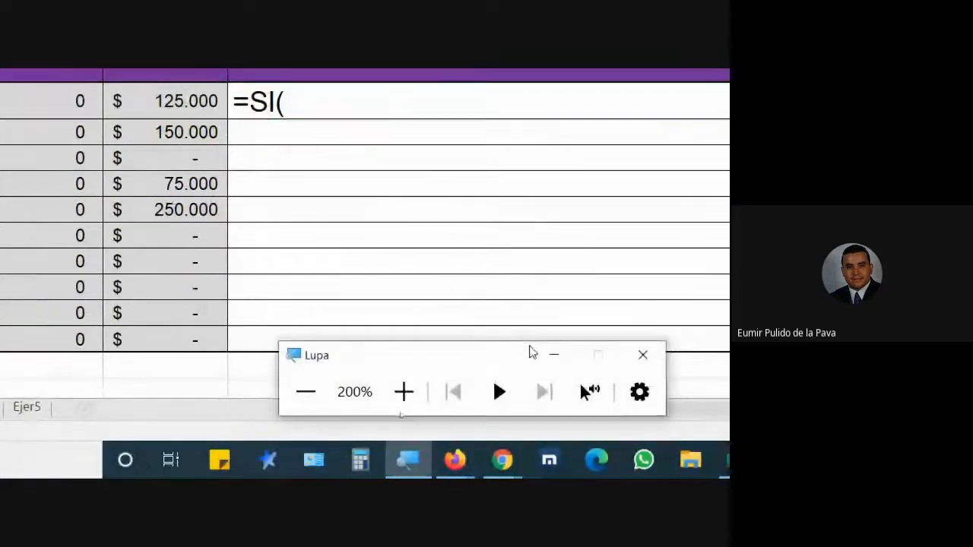
left_click(553, 354)
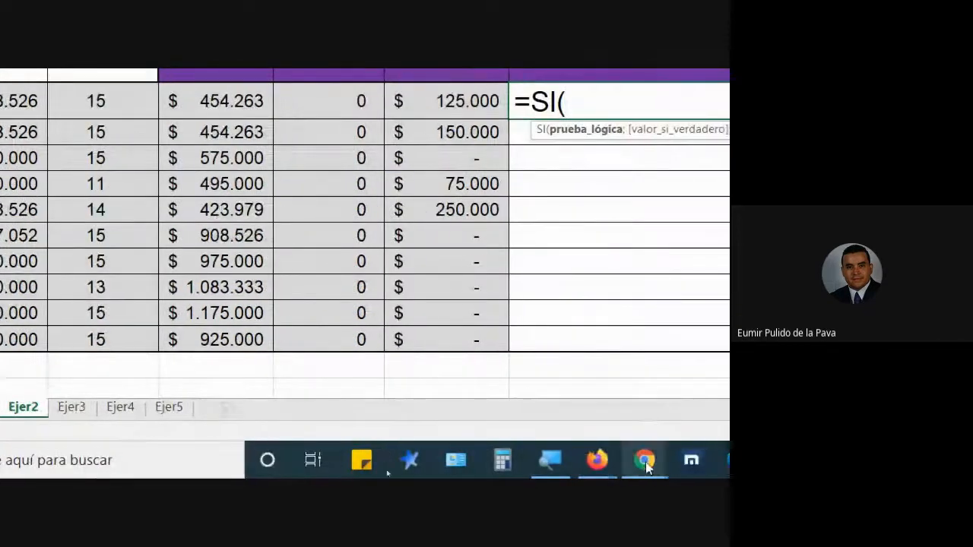
- Admit the unknown participant requesting to join the Google Meet call in Chrome and go back to the Excel workbook
mouse_move(645, 465)
left_click(565, 404)
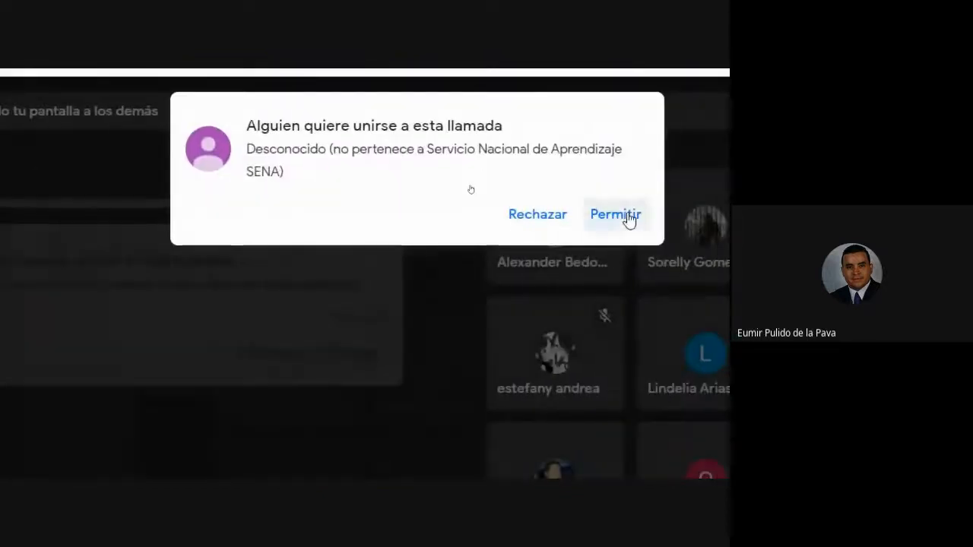
left_click(627, 215)
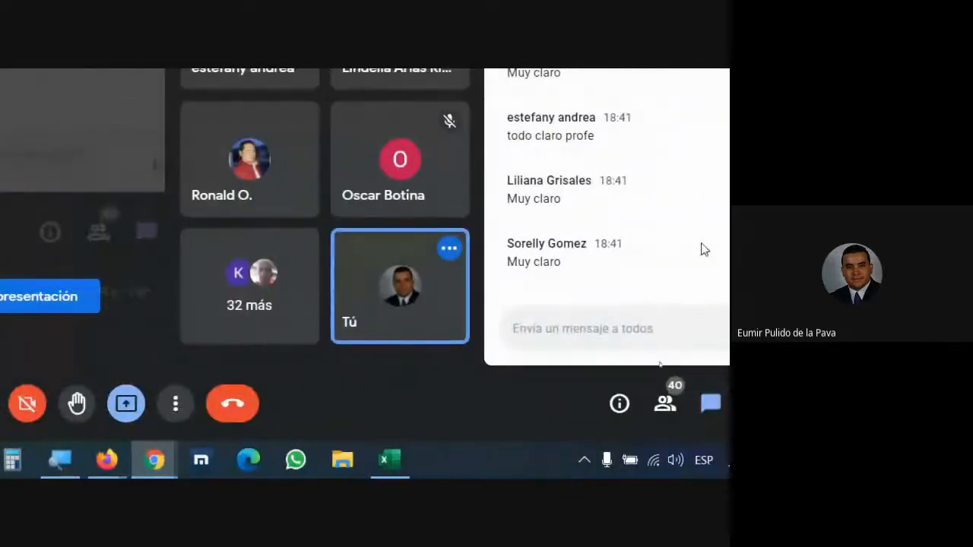
left_click(389, 460)
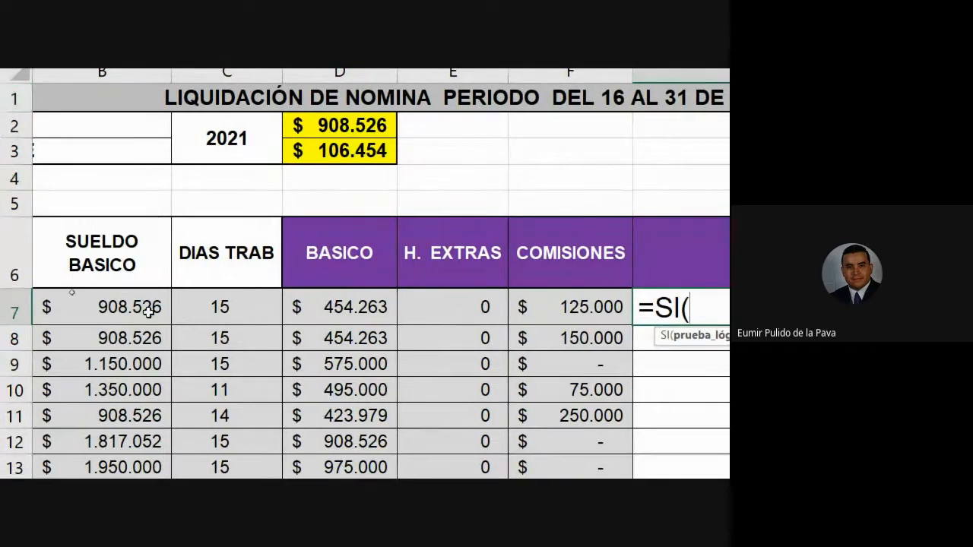
- Try the logical test B7<=D2*2 in G7's SI formula and discard the entry
left_click(103, 310)
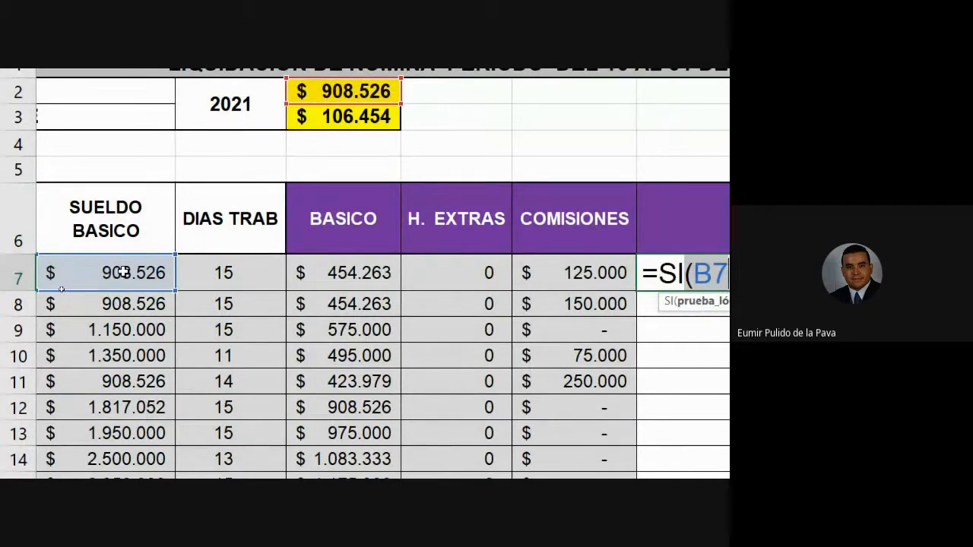
type("<=D2*2")
key("Left")
key("Left")
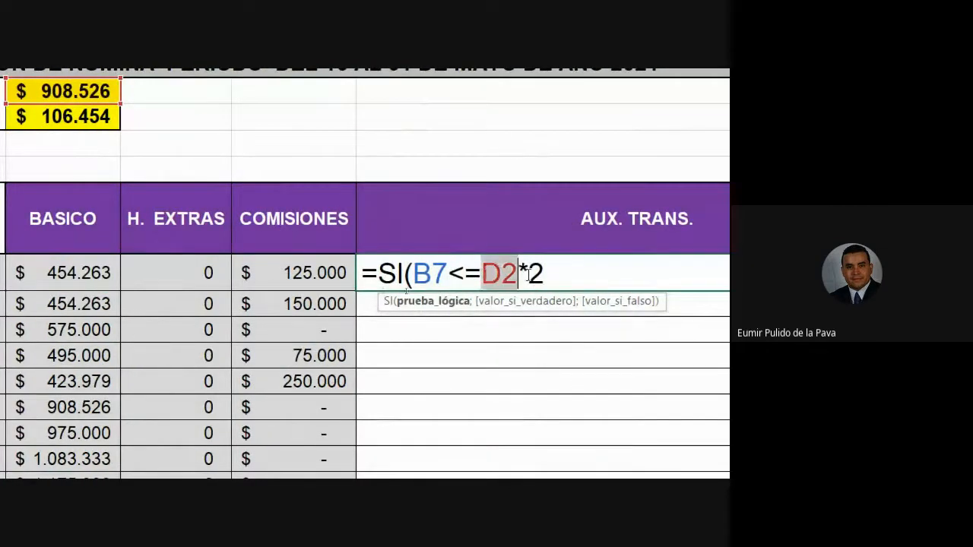
left_click(555, 281)
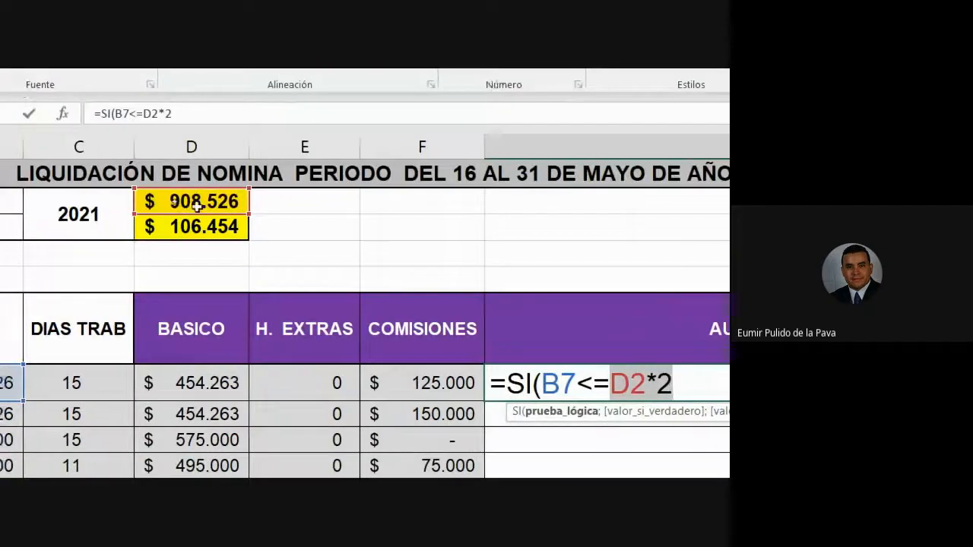
key("Escape")
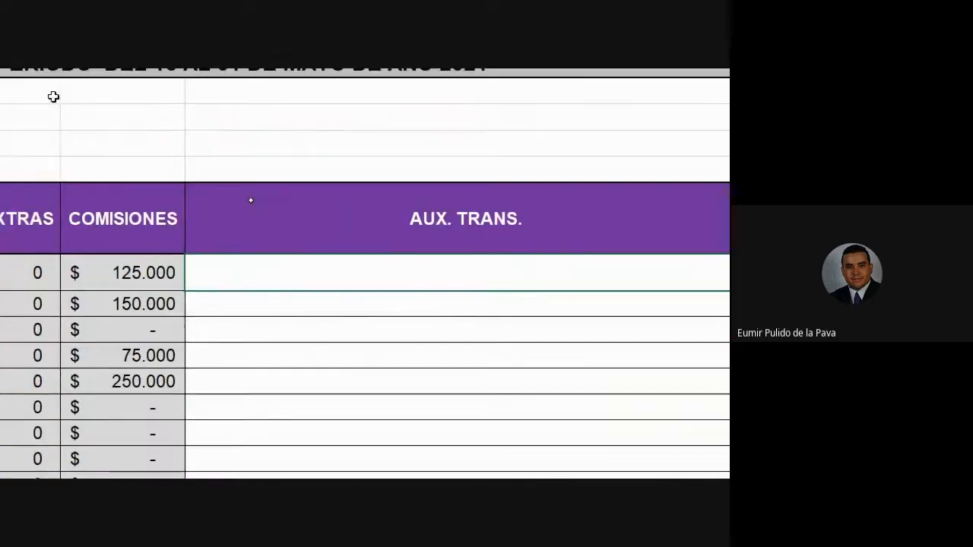
- Calculate two minimum wages in E2 with the formula =D2*2 and review the cell's formula
left_click(495, 247)
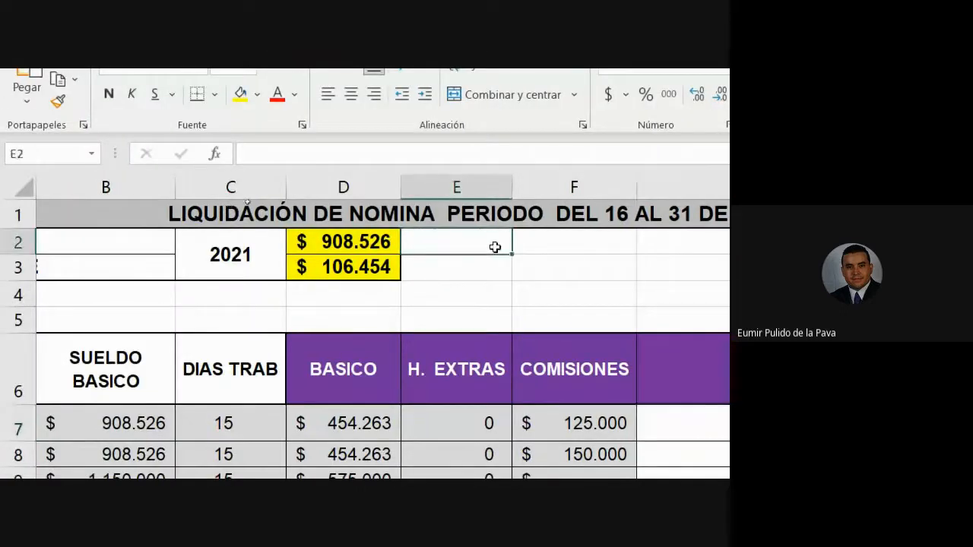
type("=")
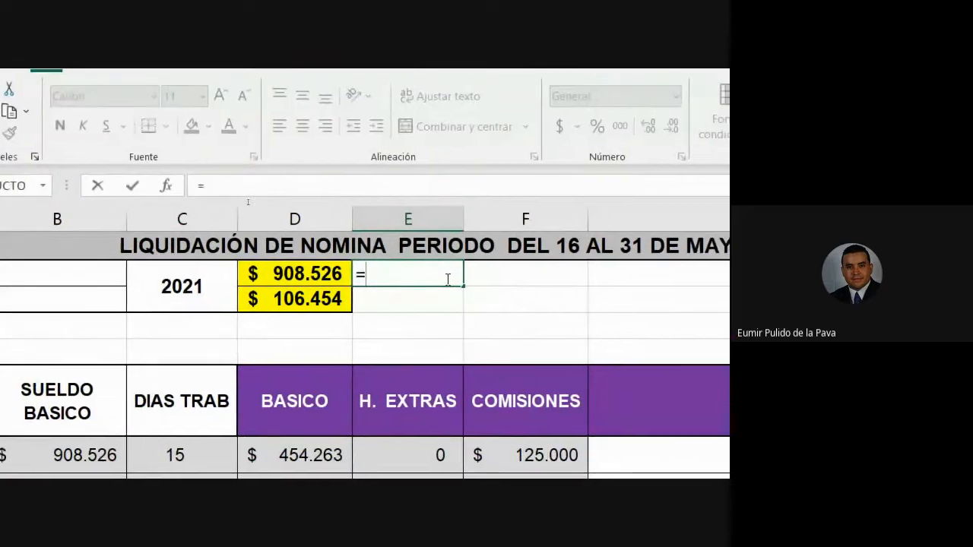
key("Left")
type("*2")
key("Return")
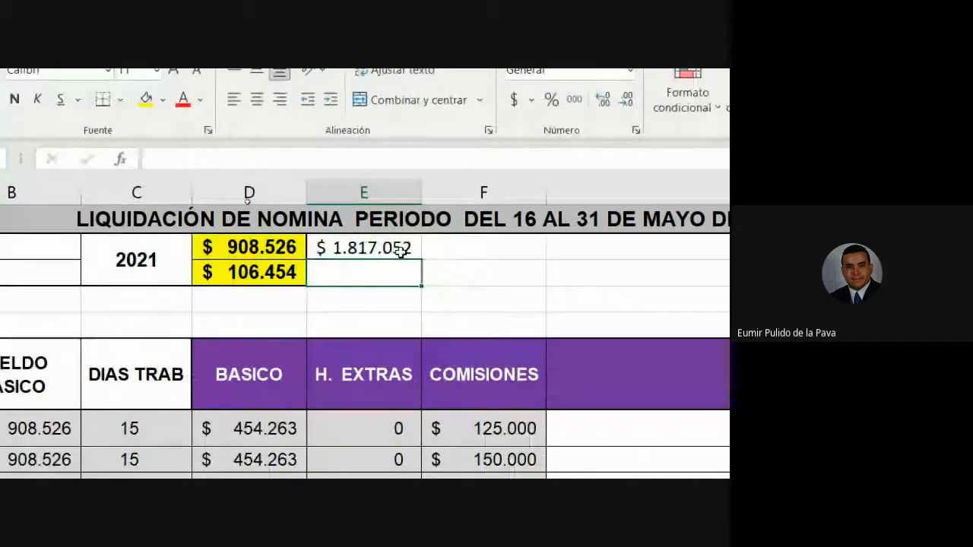
left_click(372, 247)
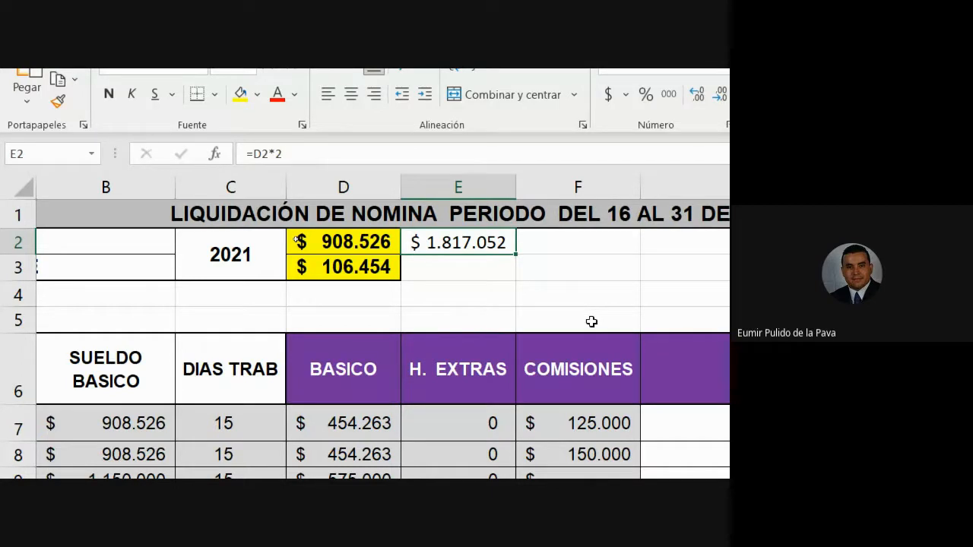
double_click(449, 243)
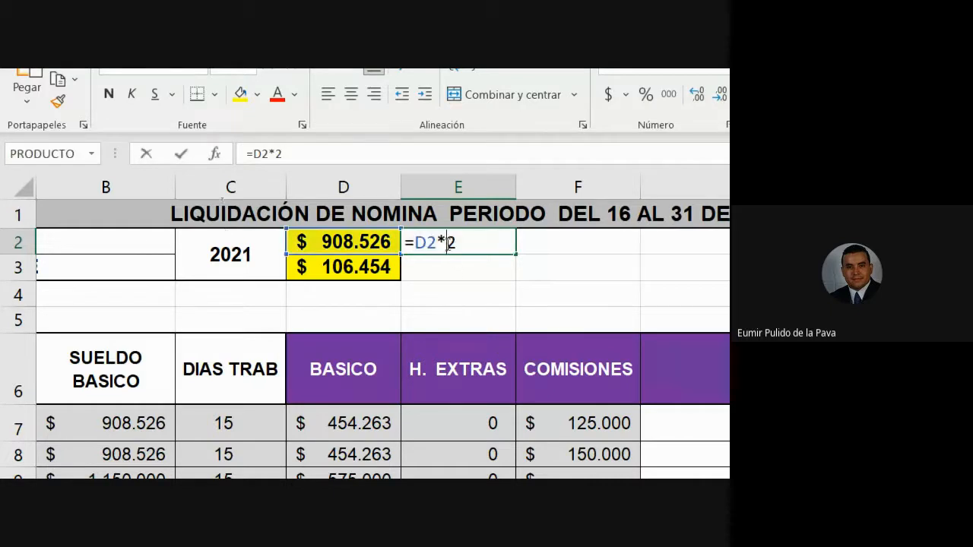
left_click_drag(460, 243, 416, 245)
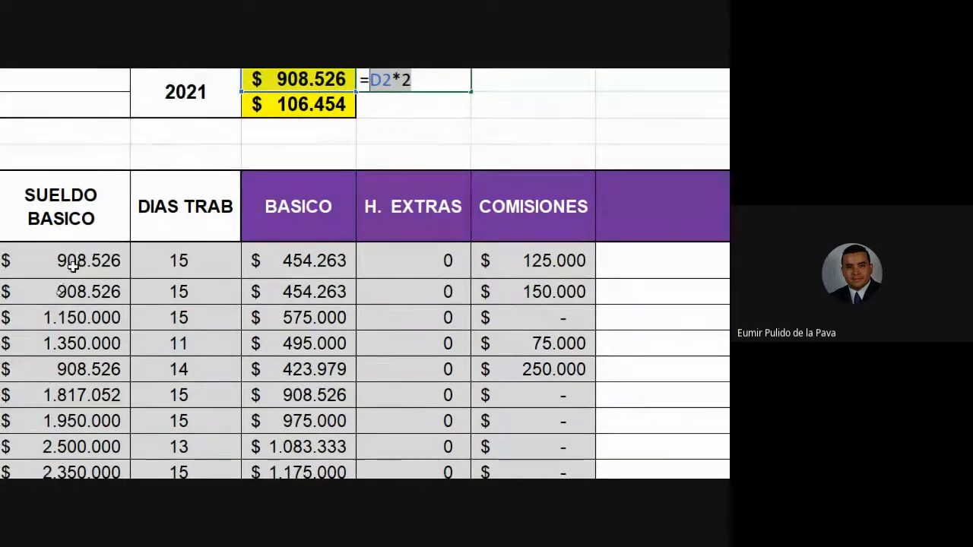
key("Return")
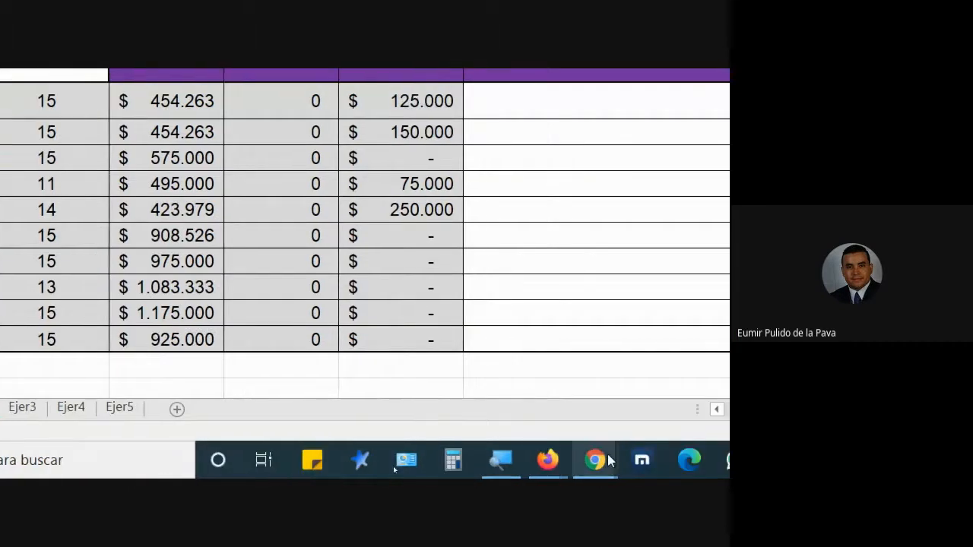
- Switch to the Google Meet call in Chrome to check it and go back to the Excel workbook
mouse_move(678, 460)
left_click(606, 397)
left_click(523, 144)
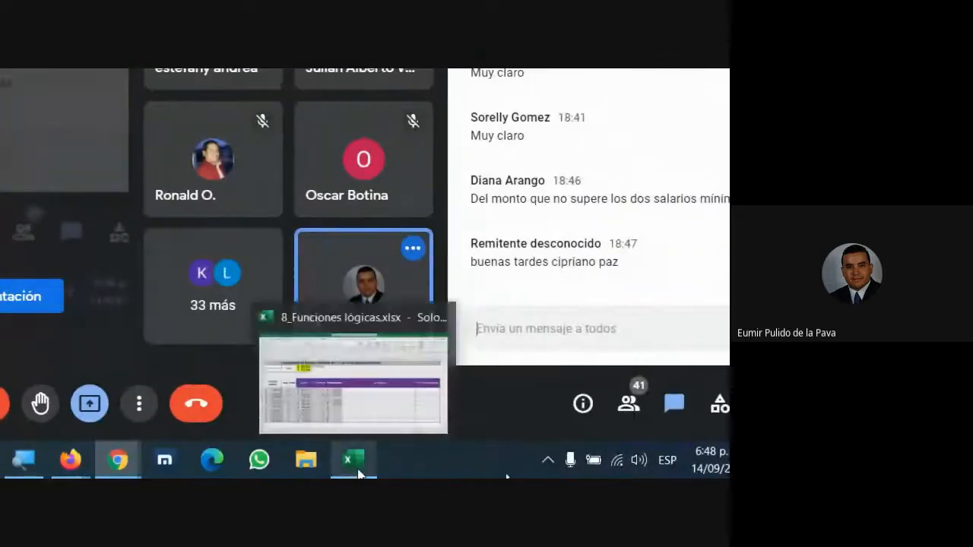
left_click(351, 460)
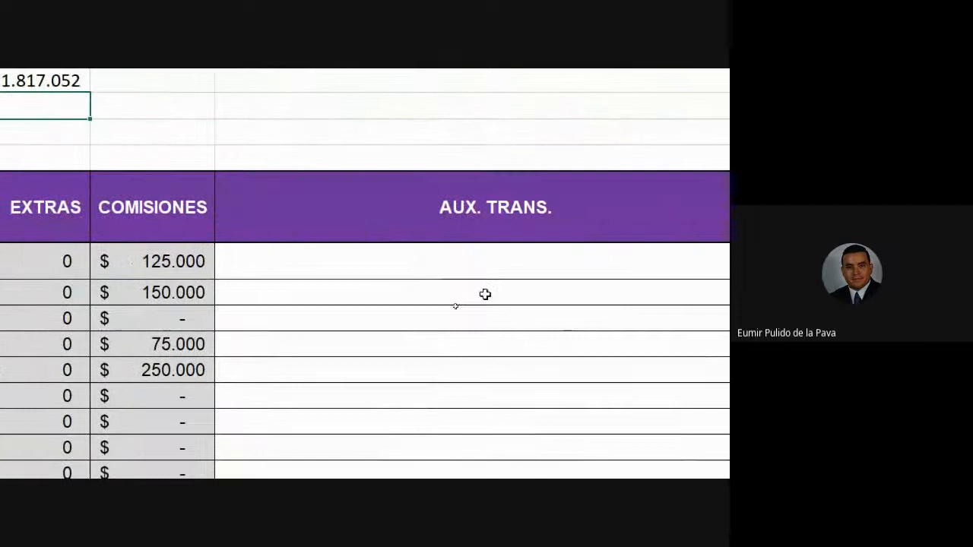
- Start an SI formula in G7 with the logical test B7<=D2*2
left_click(365, 256)
type("=")
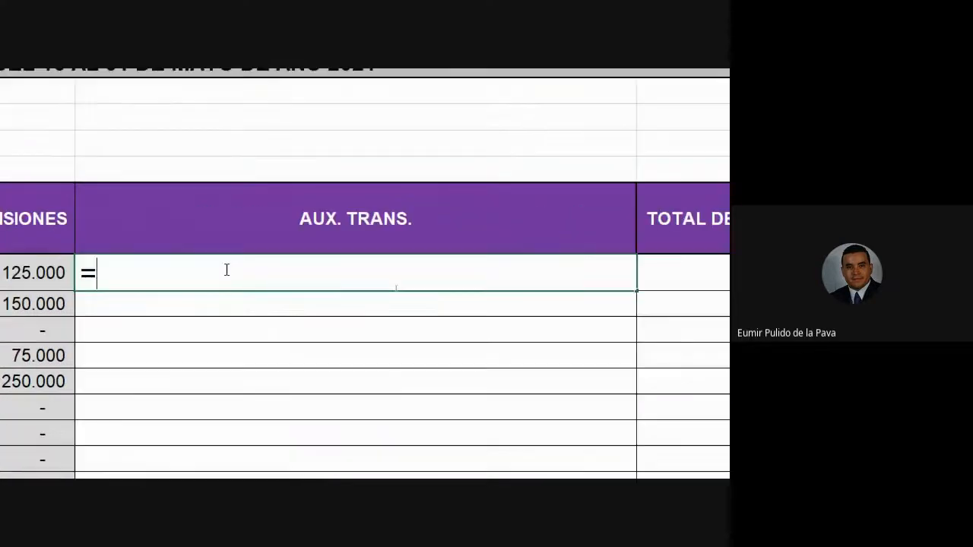
type("SI(")
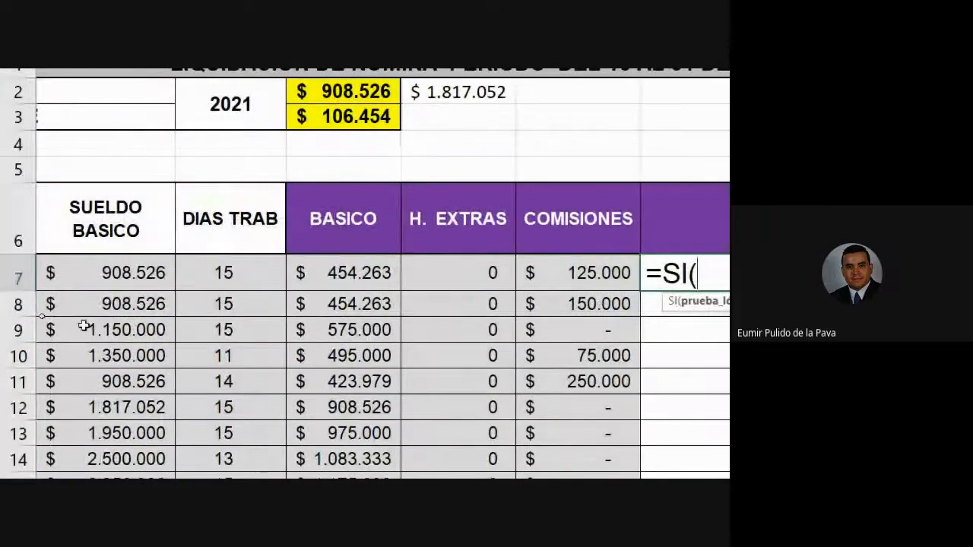
left_click(103, 272)
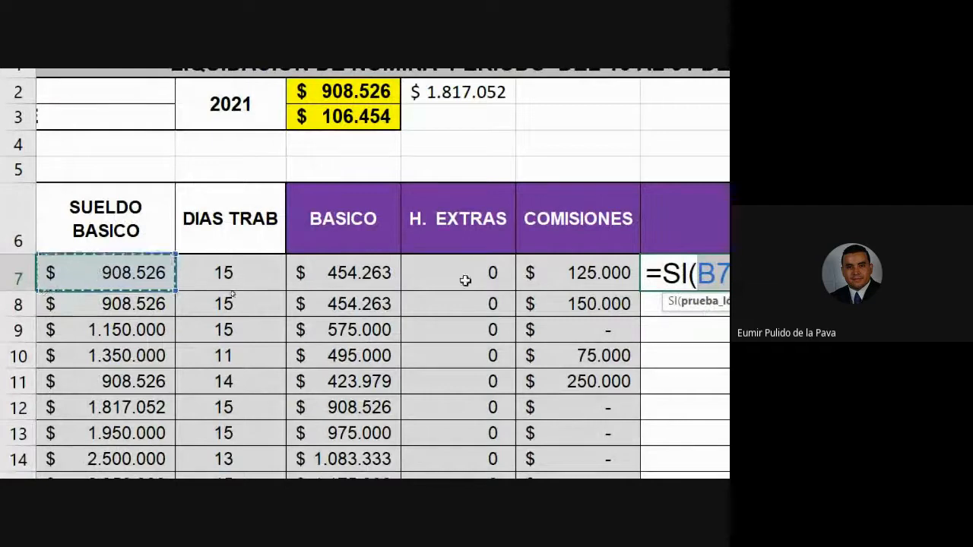
type("<=")
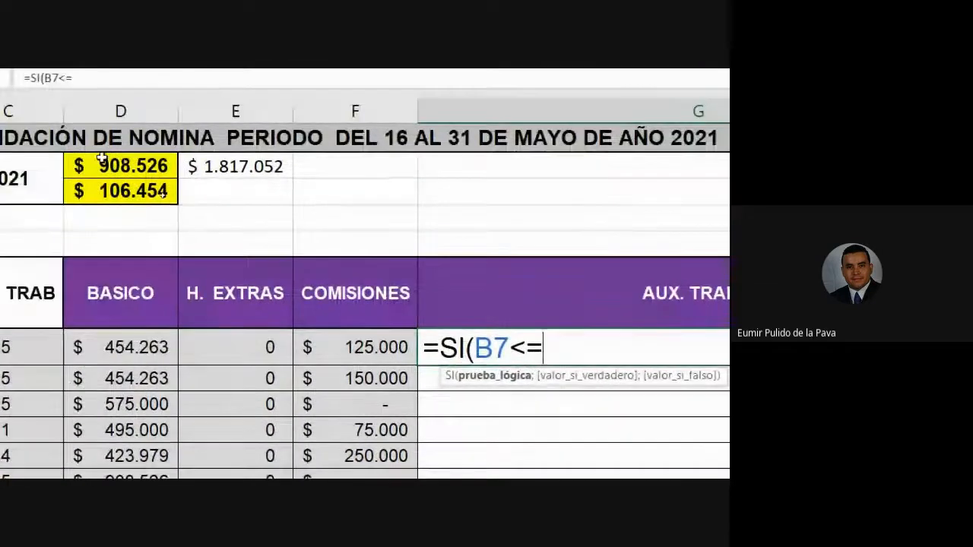
left_click(121, 166)
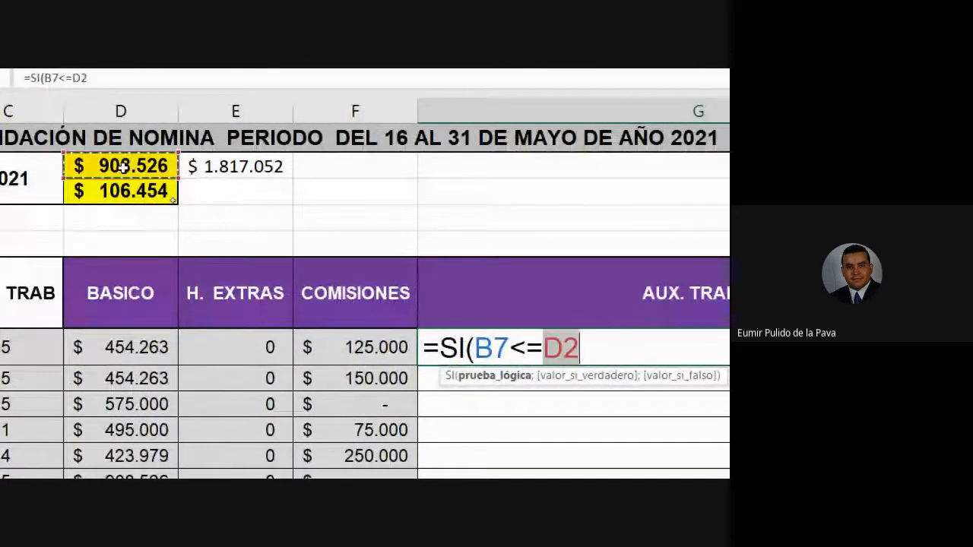
type("*2")
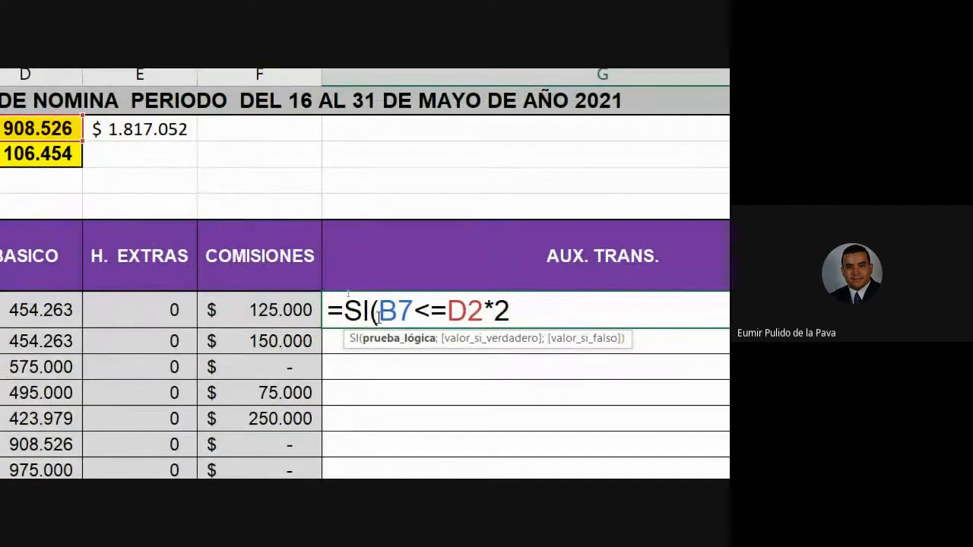
- Delete B7<= from G7's logical test, rebuild the test as B7<=D2*2, and begin the value-if-true argument
left_click_drag(378, 312, 510, 312)
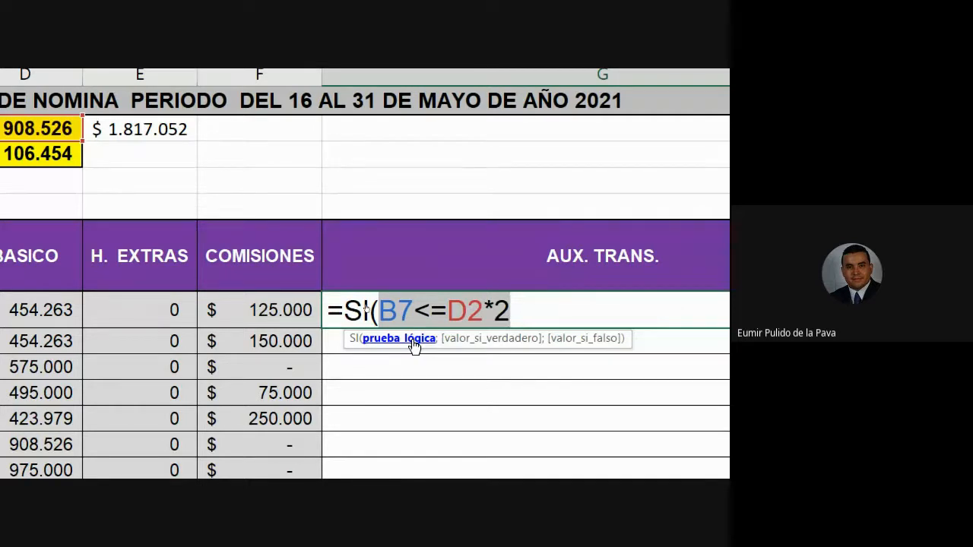
left_click_drag(378, 311, 449, 313)
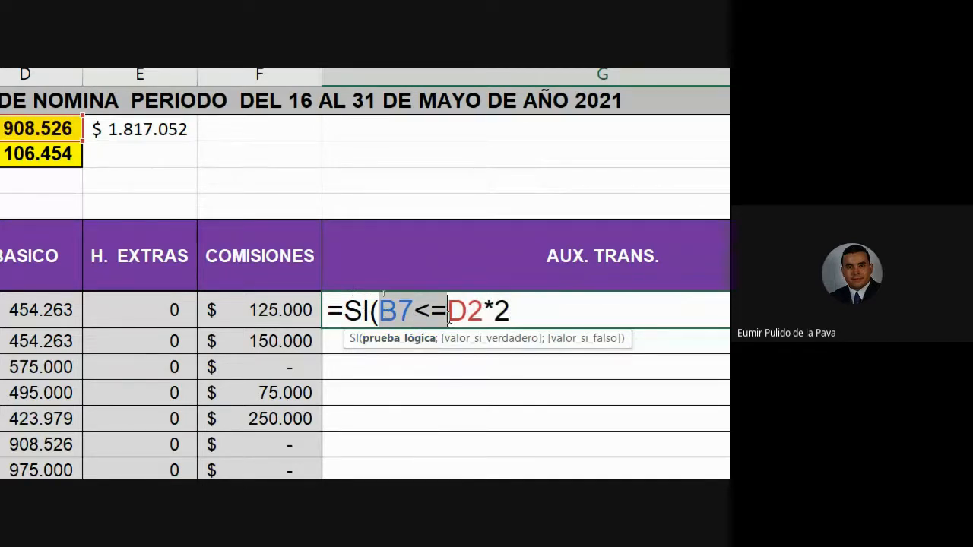
key("BackSpace")
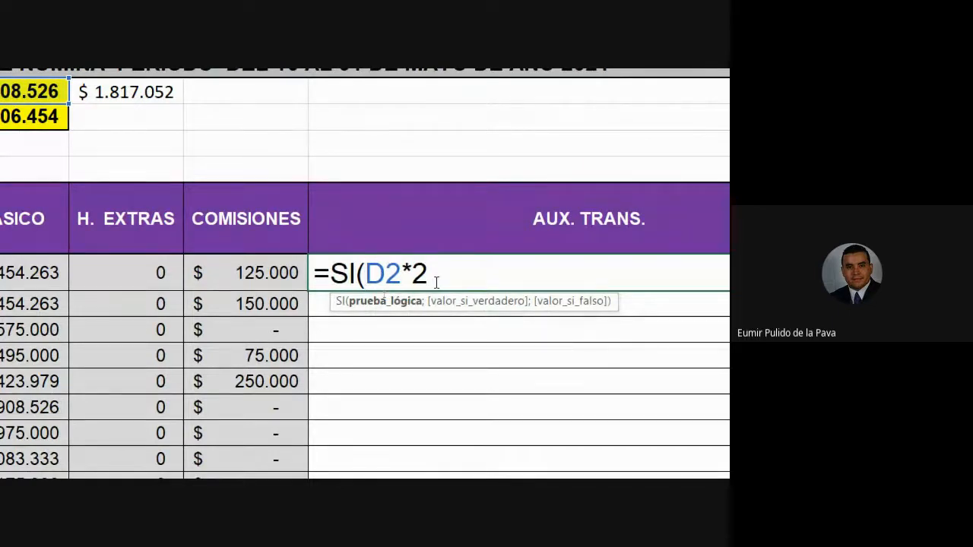
left_click_drag(364, 273, 435, 274)
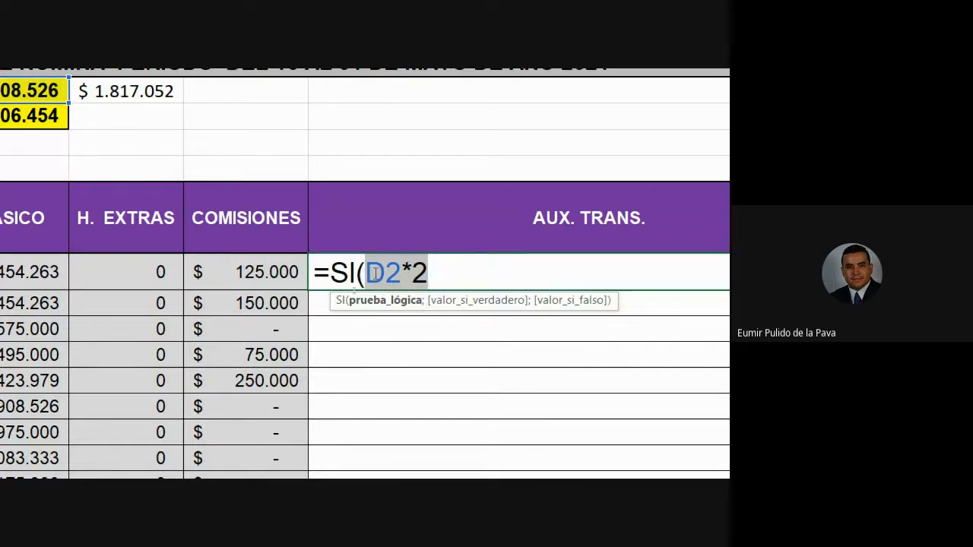
left_click(372, 273)
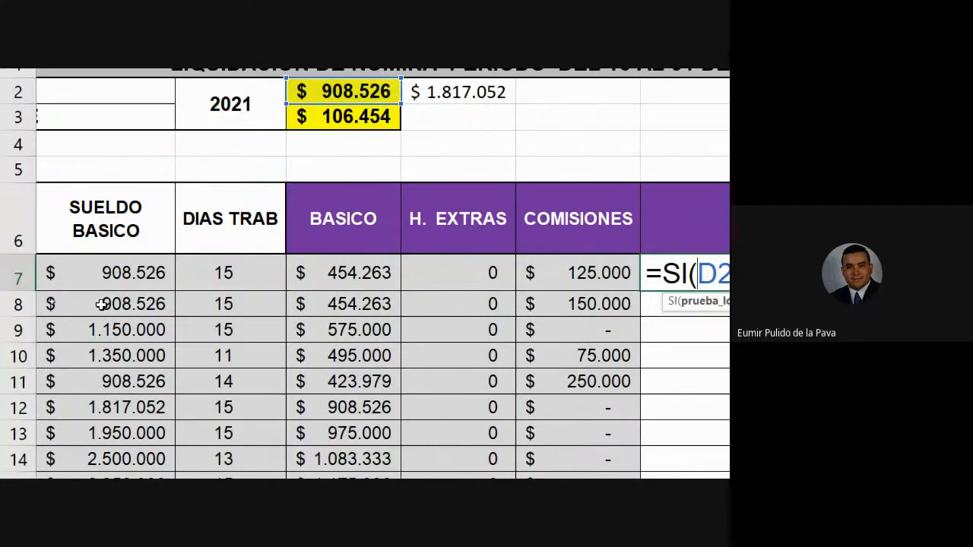
left_click(104, 280)
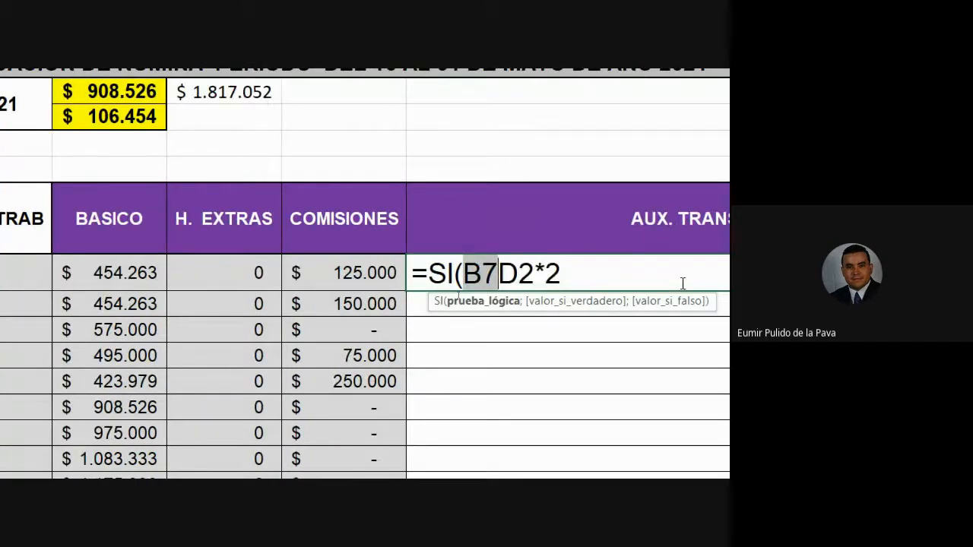
type("<=D2*2")
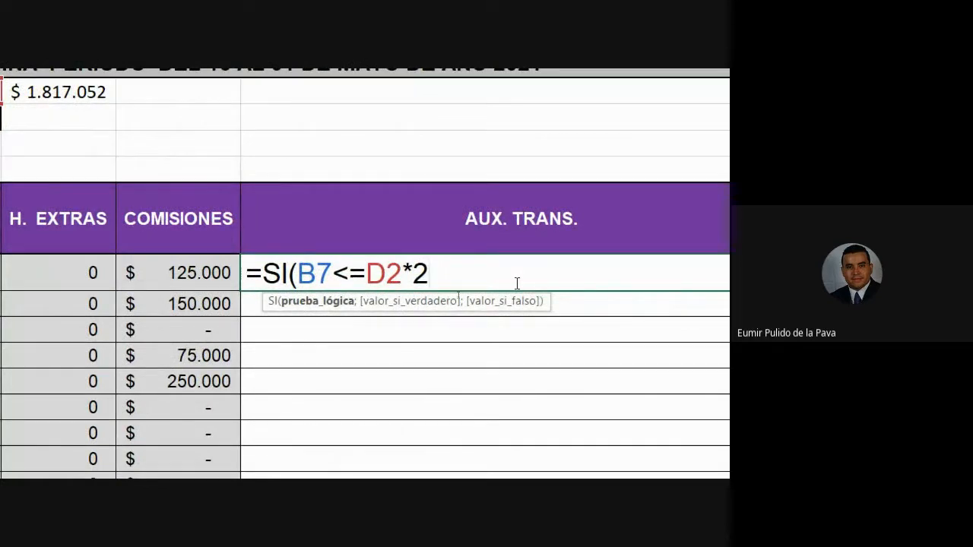
type(";")
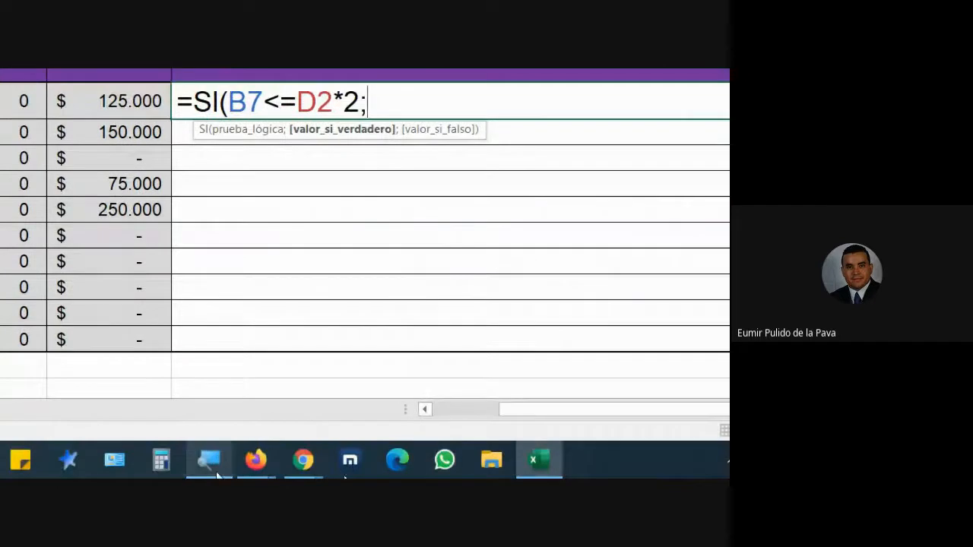
- Attend to the pending prompt in the Google Meet call in Chrome and return to the Excel workbook
left_click(303, 459)
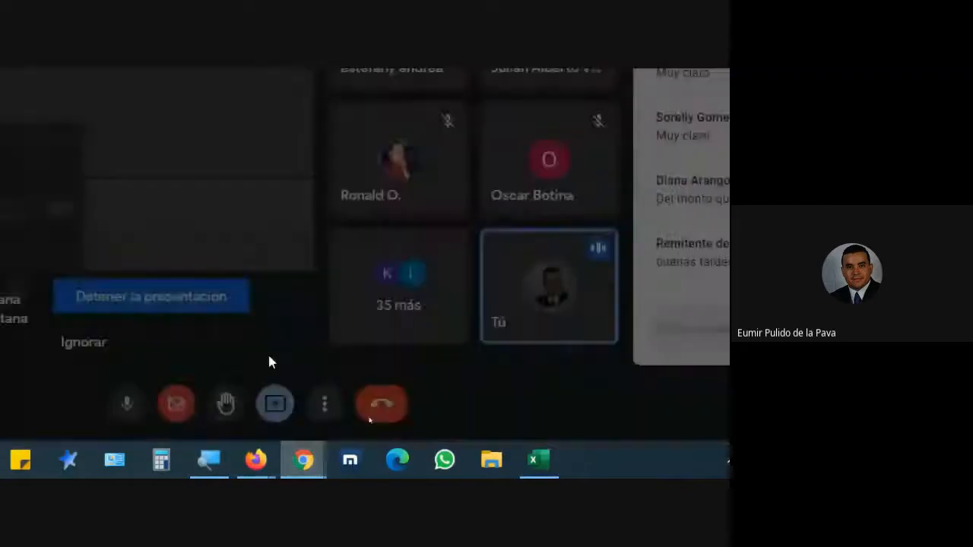
left_click(456, 270)
left_click(462, 271)
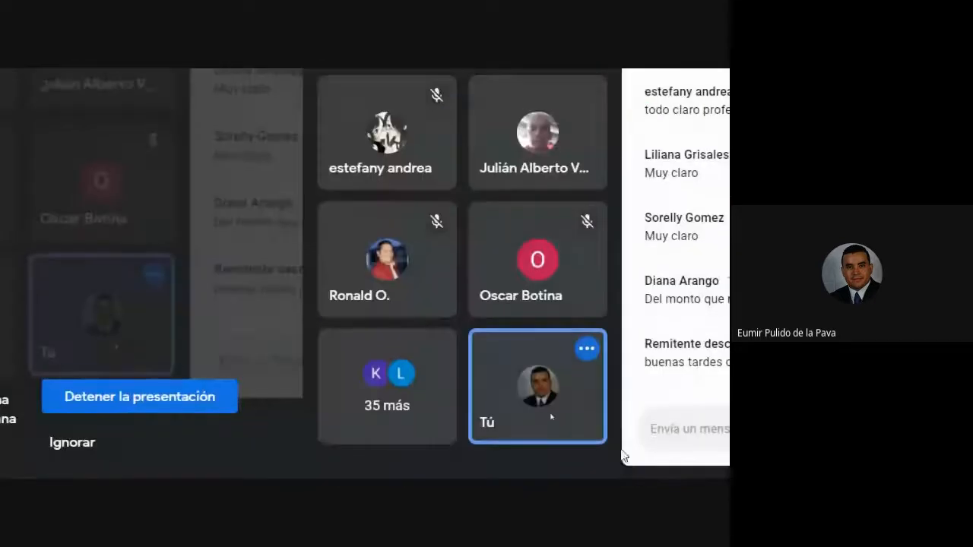
left_click(541, 476)
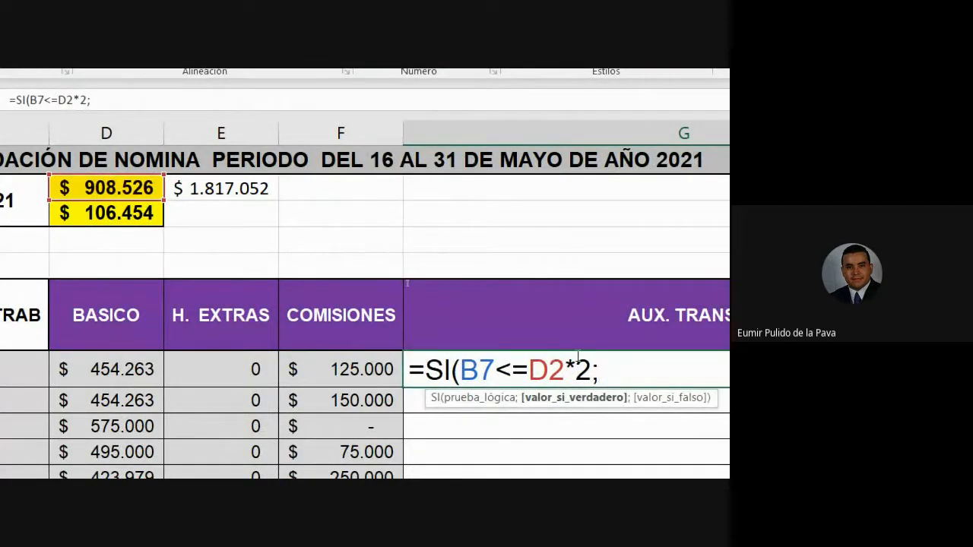
- Use the transport allowance in D3 as the value-if-true argument of G7's SI formula
left_click(125, 215)
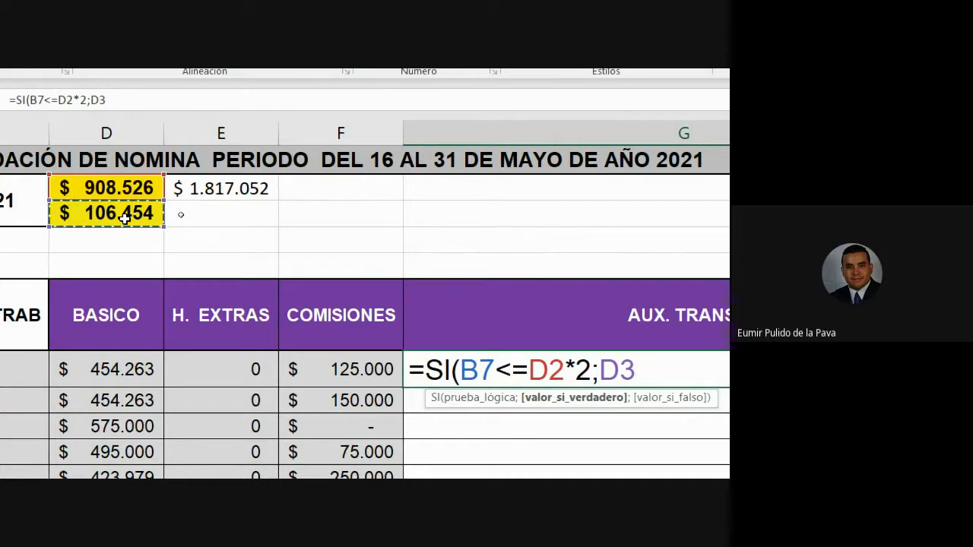
scroll(9, 260, "left", 3)
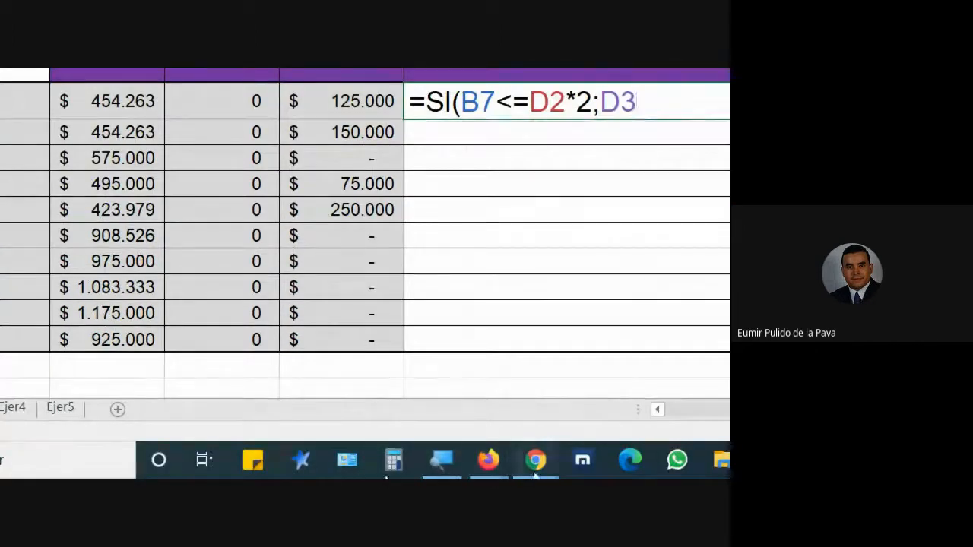
- Admit everyone requesting to join the Google Meet call in Chrome and return to the Excel workbook
left_click(536, 460)
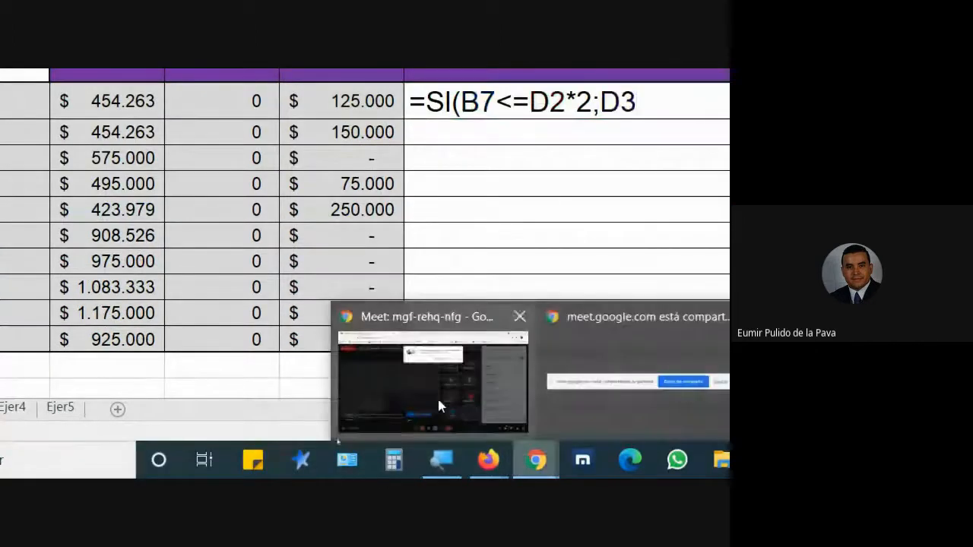
left_click(437, 396)
left_click(640, 122)
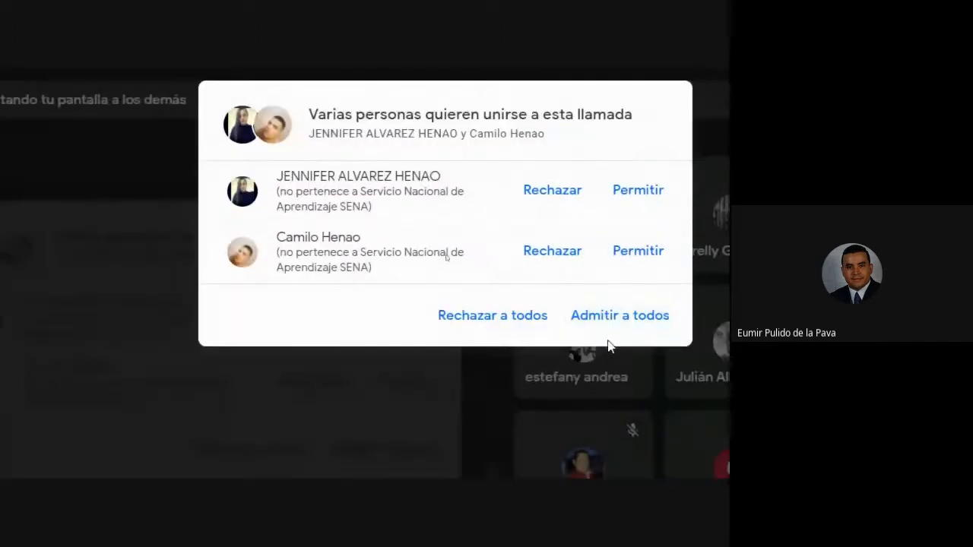
left_click(614, 317)
right_click(618, 315)
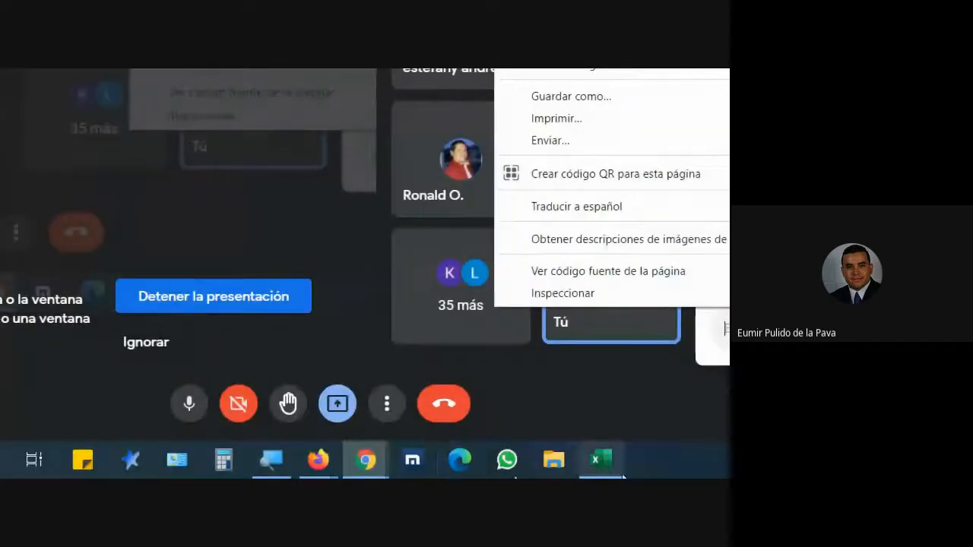
left_click(621, 474)
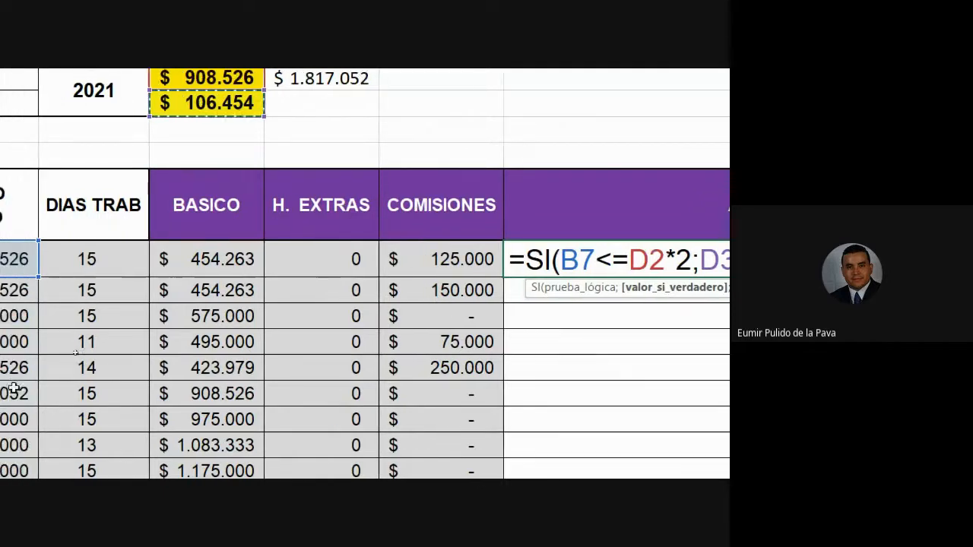
- Lock the row of the D2 reference as D$2 in G7's formula and return to the formula's end
left_click(622, 260)
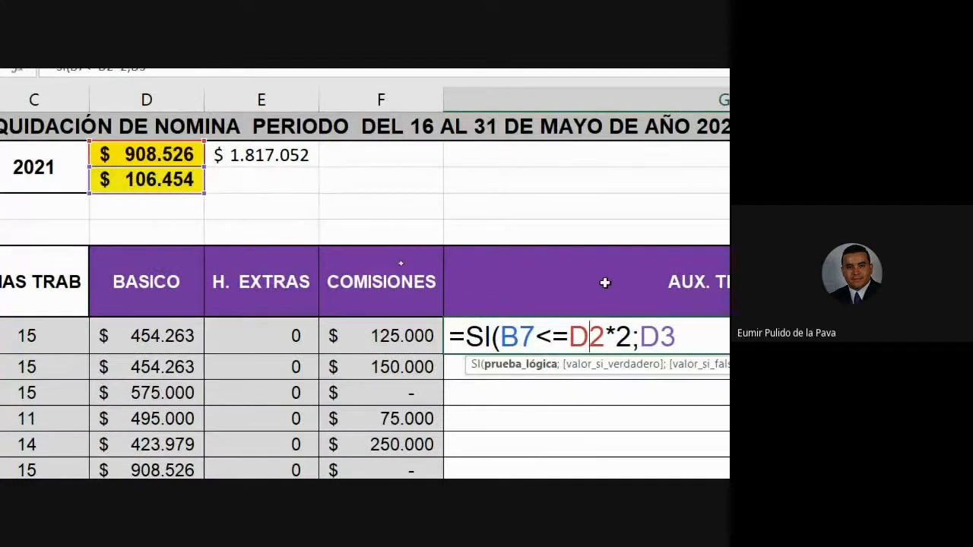
key("F4")
key("F4")
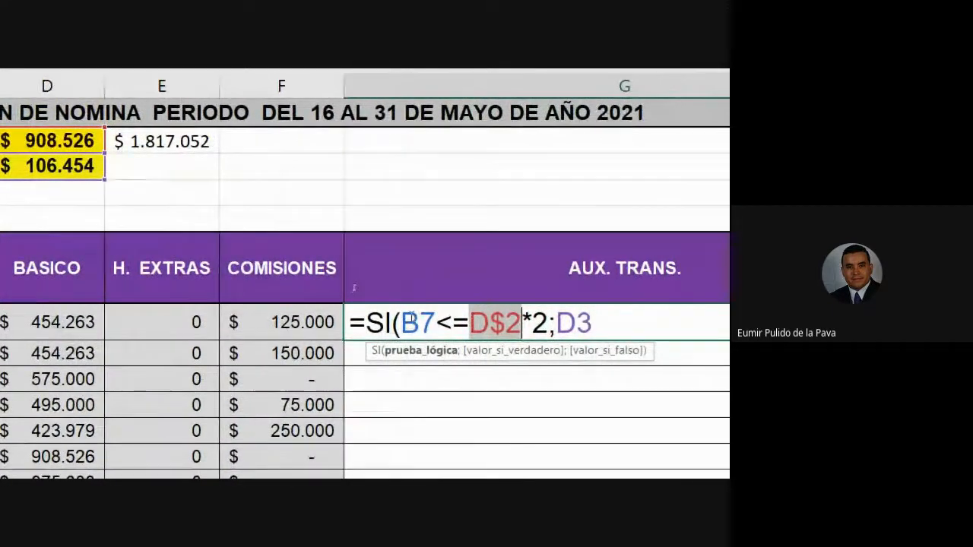
left_click_drag(401, 323, 594, 323)
left_click(600, 321)
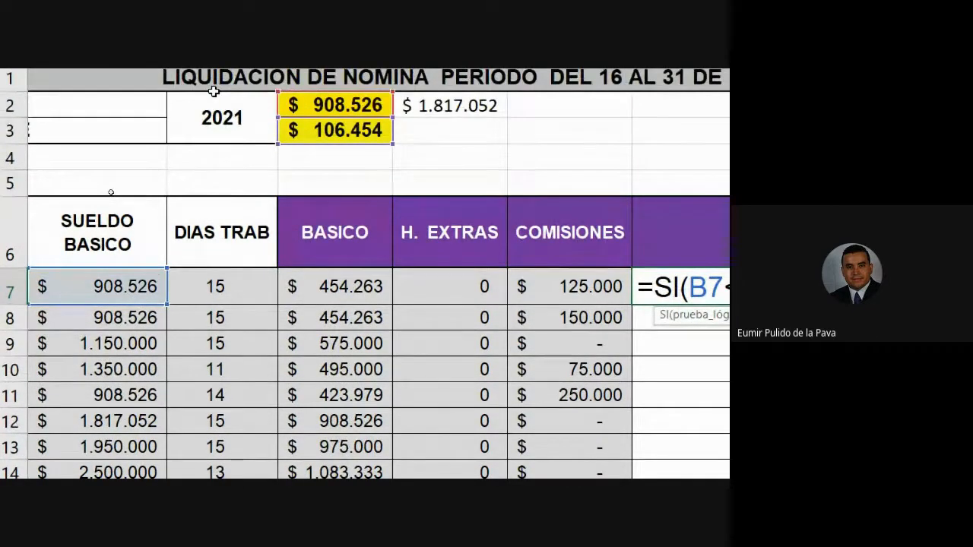
- Highlight the D$2 reference in G7's formula, then return the screen magnification to 100% with the Magnifier
type("=D$2*2;D3")
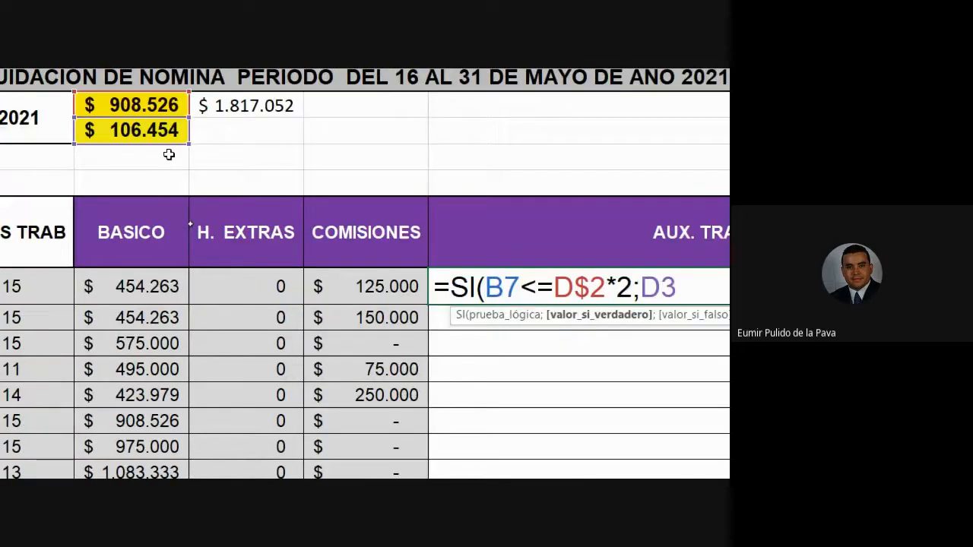
left_click_drag(554, 286, 604, 286)
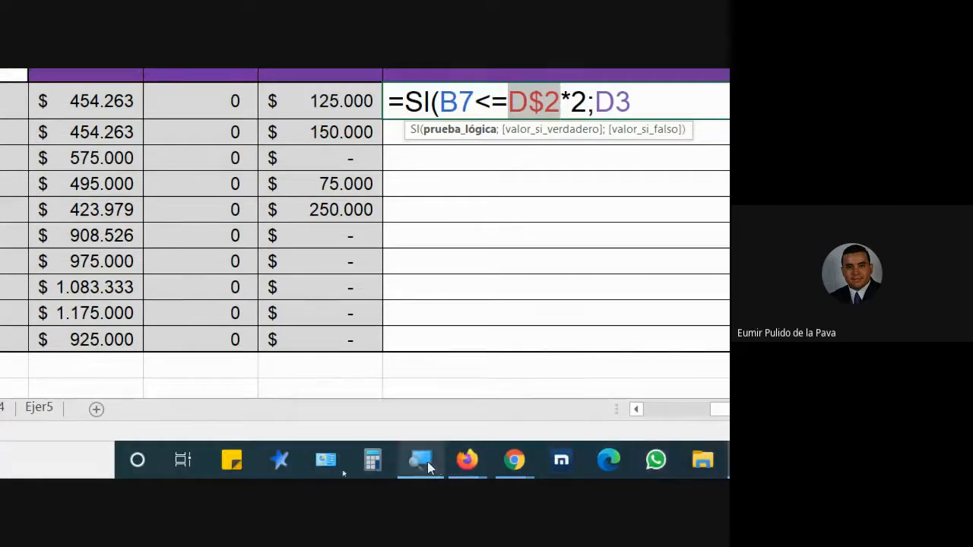
left_click(427, 463)
left_click(318, 392)
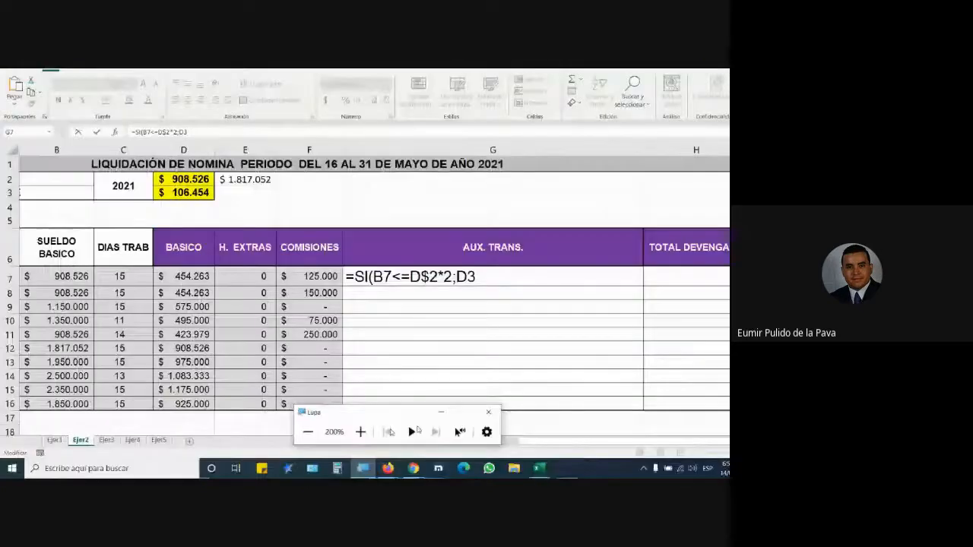
left_click(416, 416)
- Dismiss the raised-hand notice in the Google Meet call in Chrome, review the participant list, and return to the Excel workbook
left_click(387, 470)
left_click(335, 428)
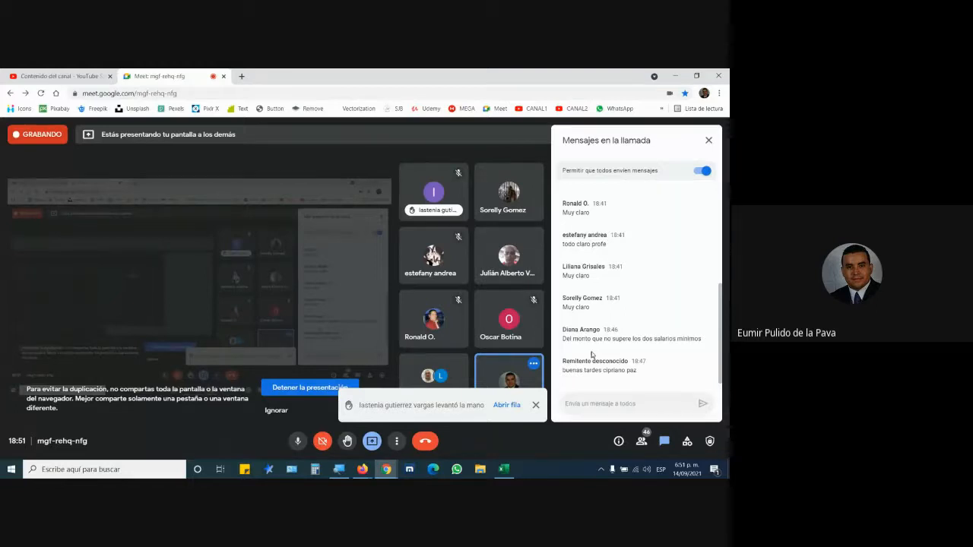
left_click(535, 405)
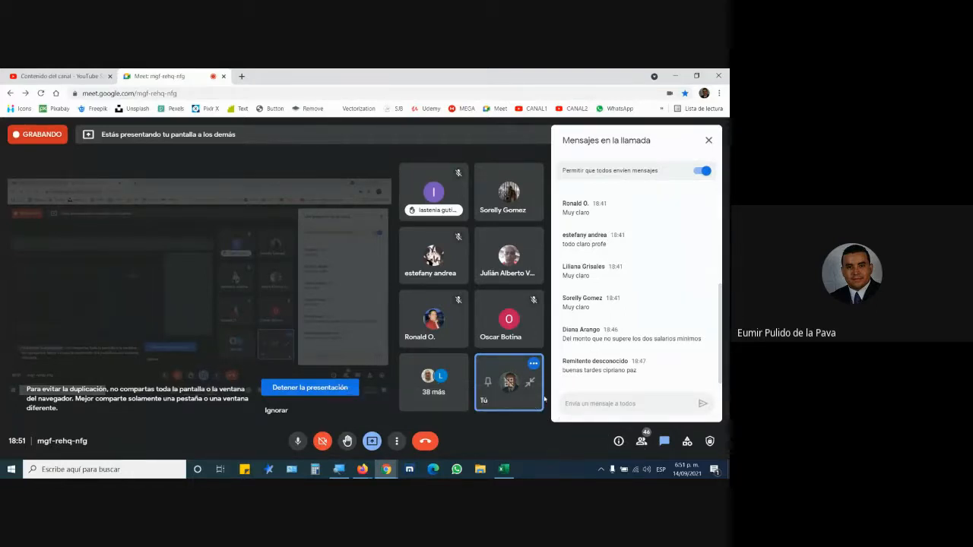
left_click(642, 441)
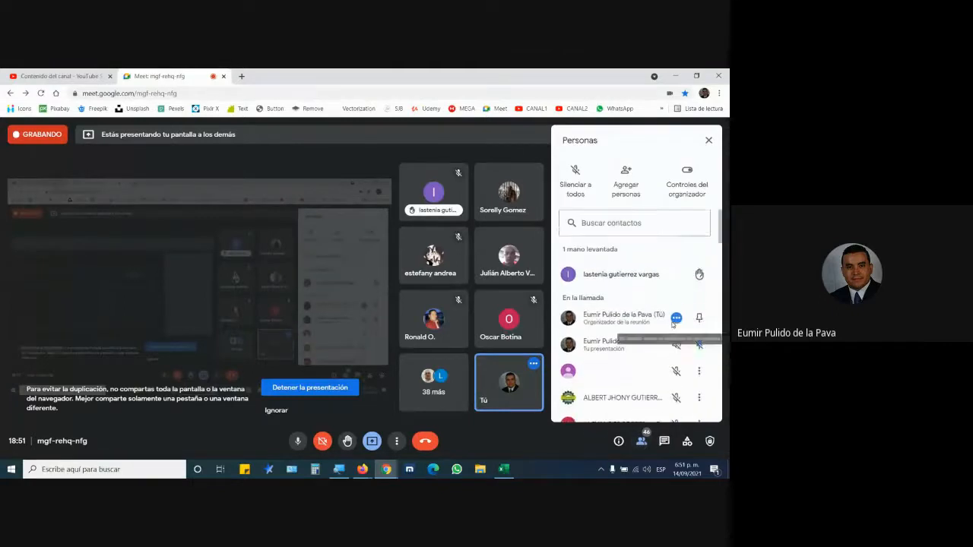
scroll(673, 335, "down", 6)
scroll(672, 333, "down", 10)
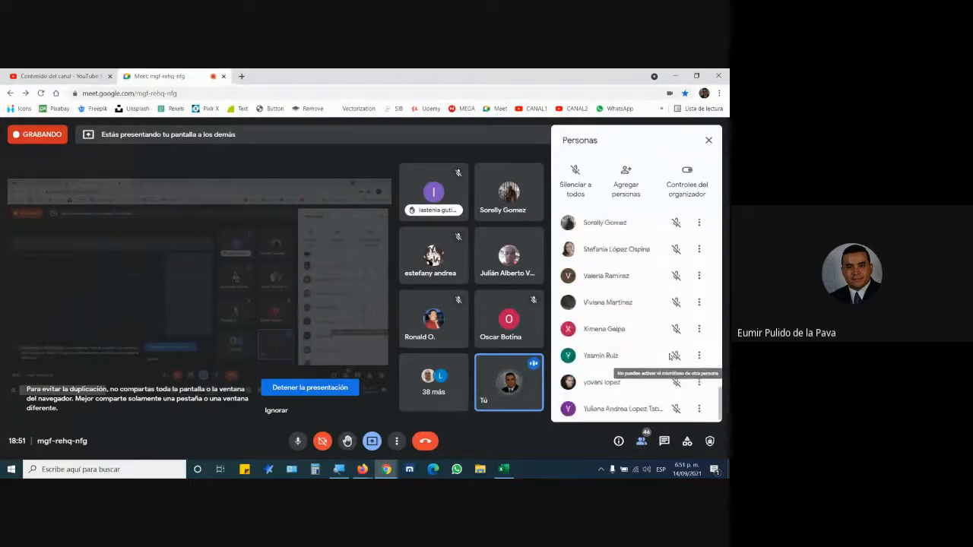
scroll(669, 360, "up", 12)
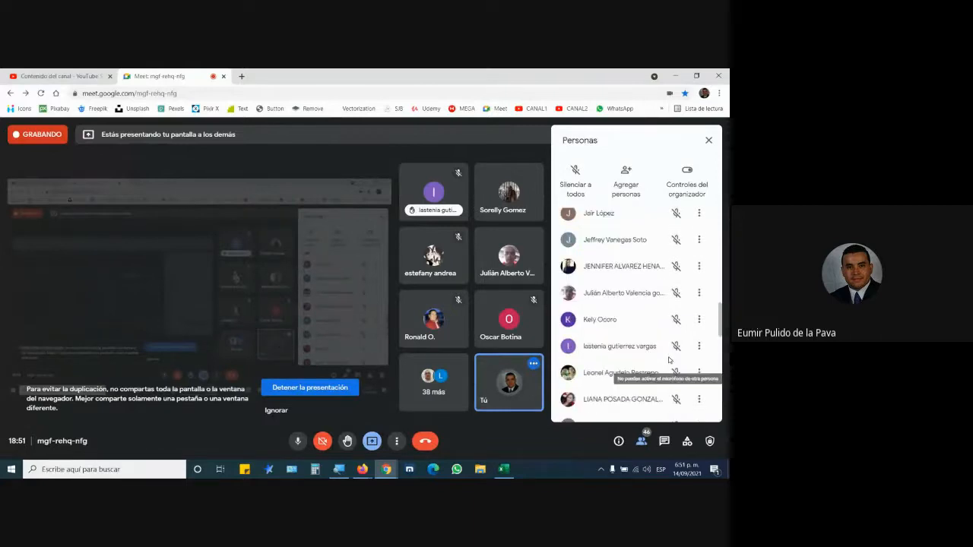
scroll(680, 357, "up", 5)
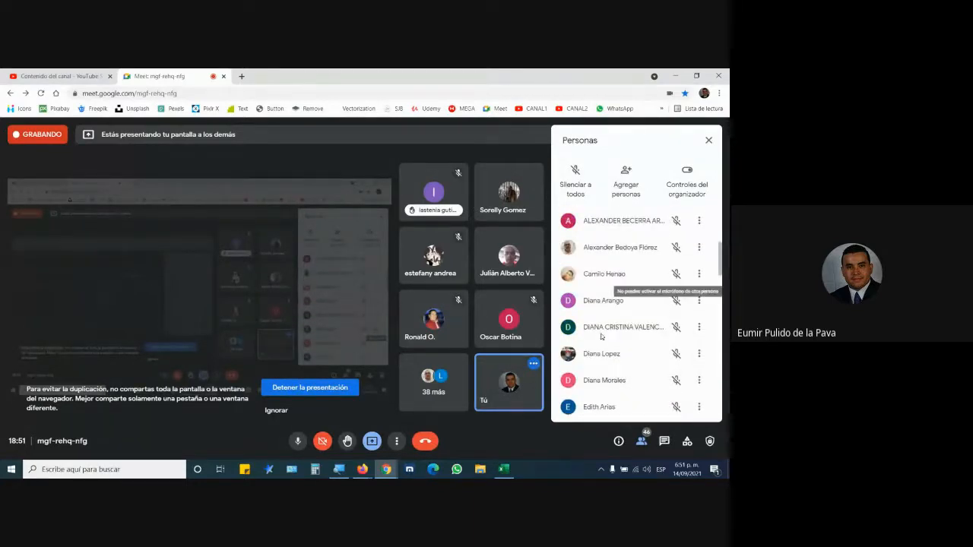
left_click(505, 473)
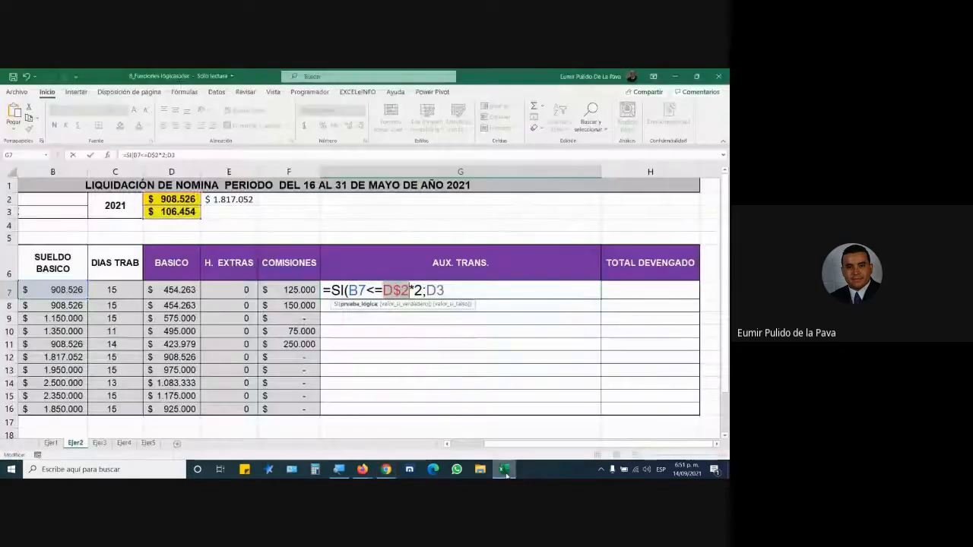
- Delete the D3 reference at the end of G7's formula and pick the transport allowance cell D3 again
left_click(444, 291)
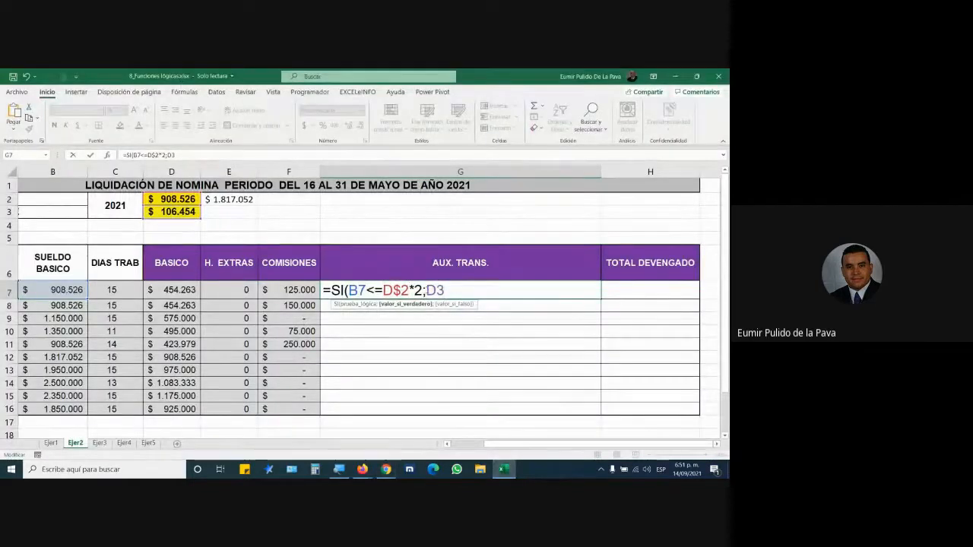
key("BackSpace")
key("BackSpace")
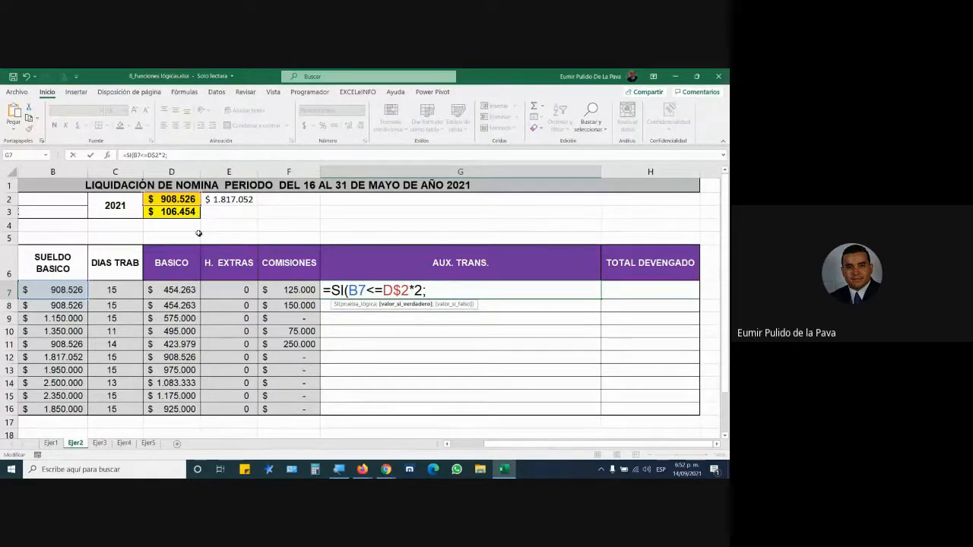
left_click(183, 215)
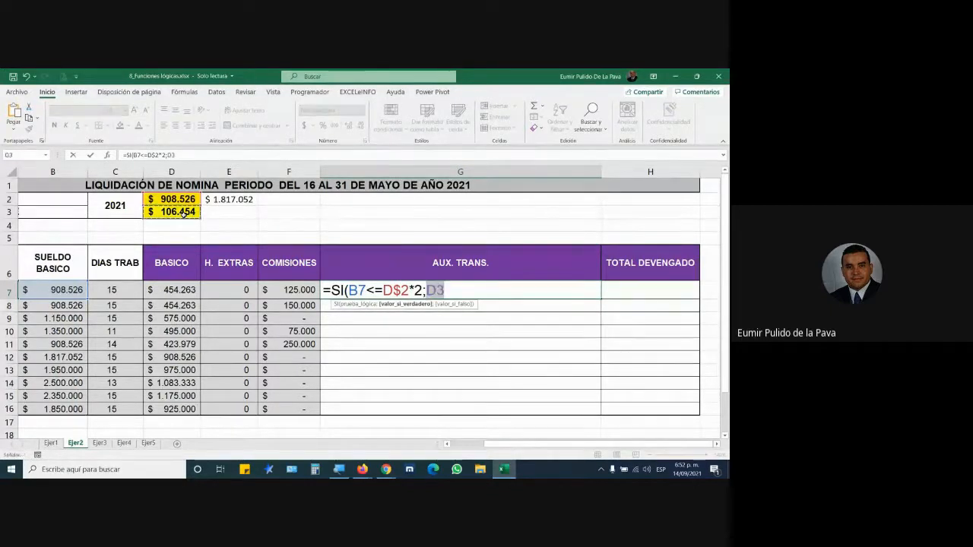
- Open the Google Meet chat in Chrome, admit the person asking to join the call, and return to the Excel workbook
left_click(386, 469)
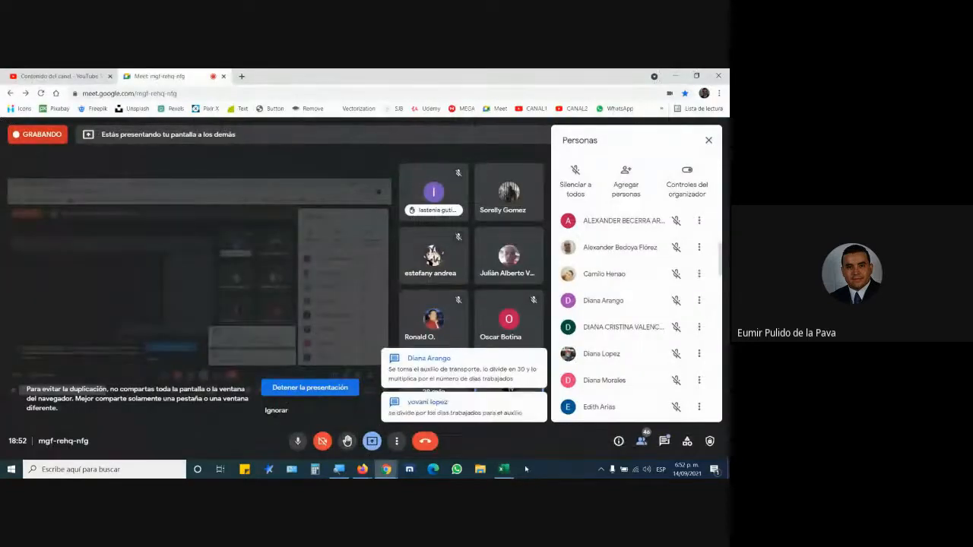
left_click(664, 443)
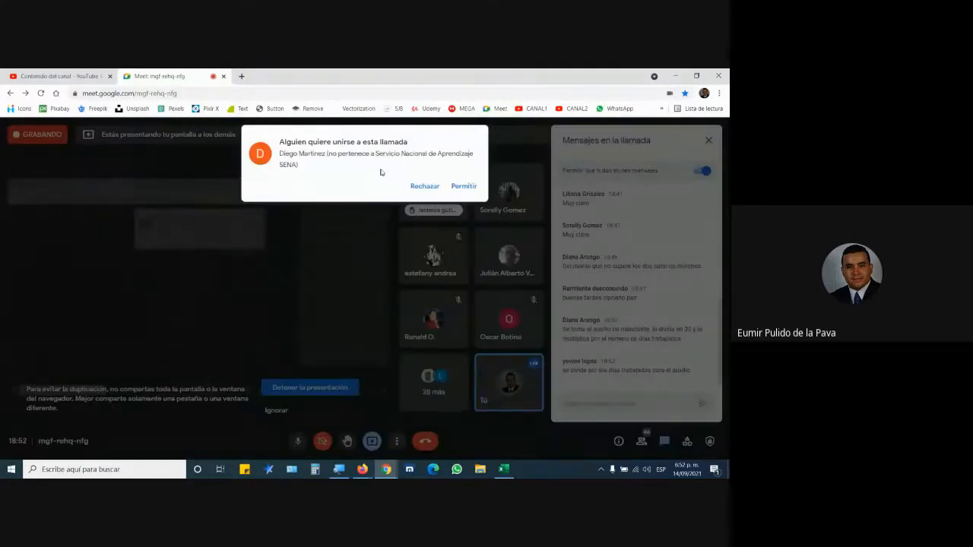
left_click(464, 186)
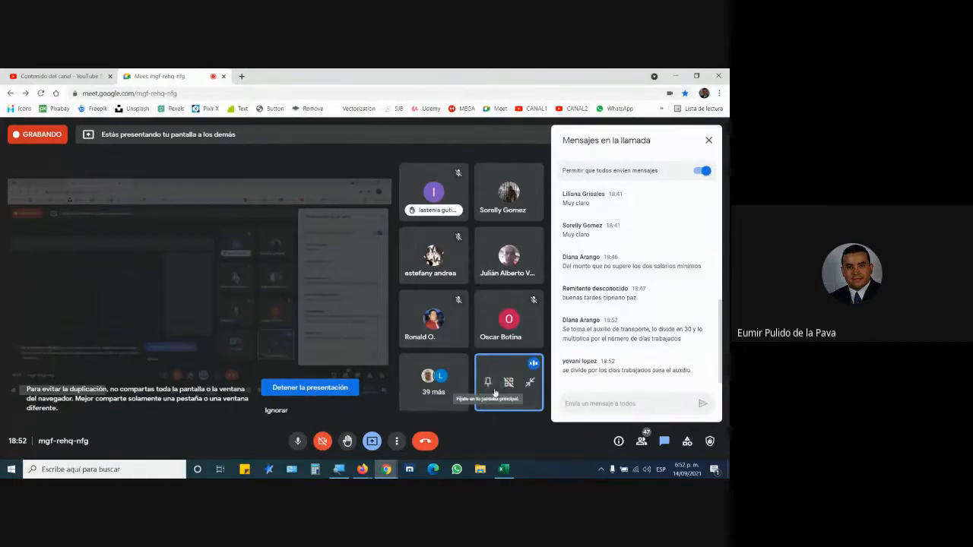
left_click(504, 469)
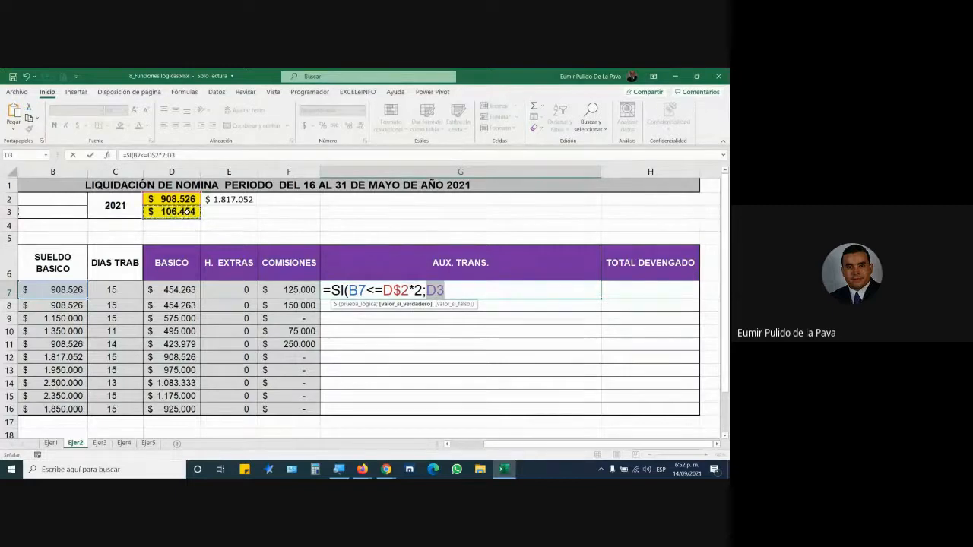
- Lock the row of the transport allowance reference as D$3 in G7's formula and divide it by 30
key("F4")
key("F4")
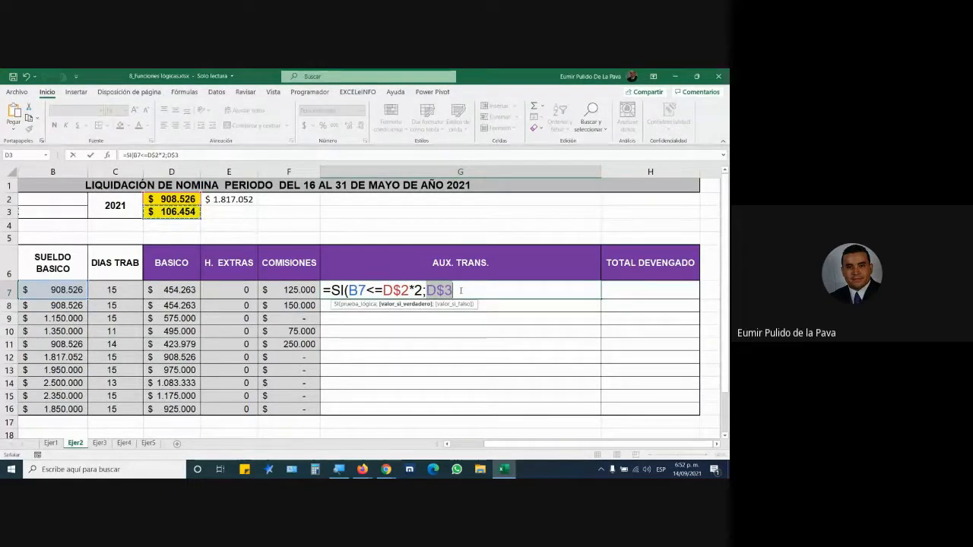
left_click(460, 291)
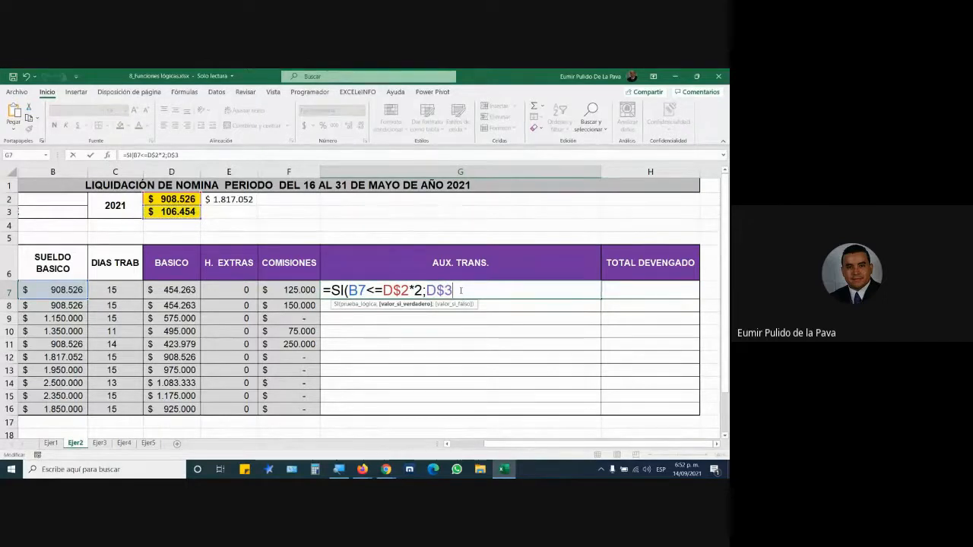
type("/3")
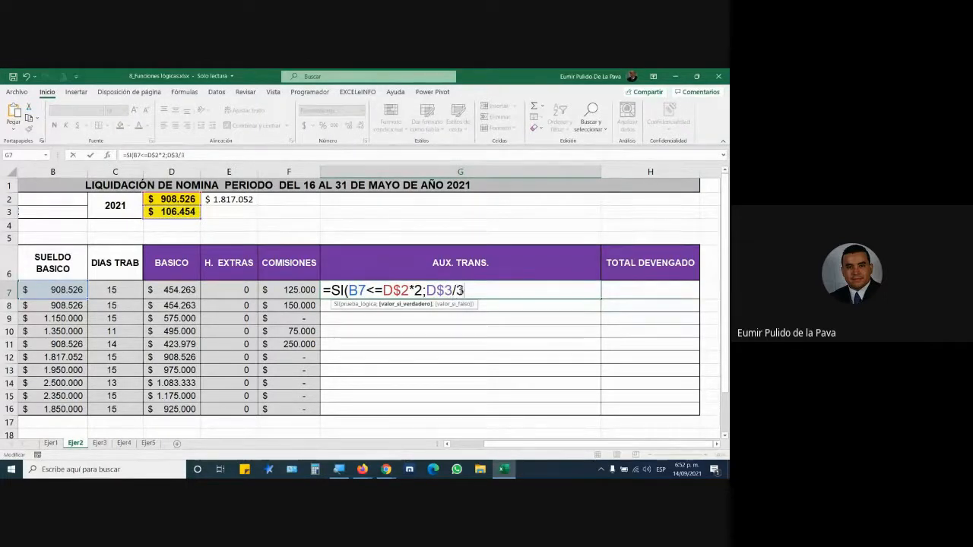
type("0")
- Multiply D$3/30 in G7's formula by the days worked in C7
left_click_drag(427, 291, 472, 290)
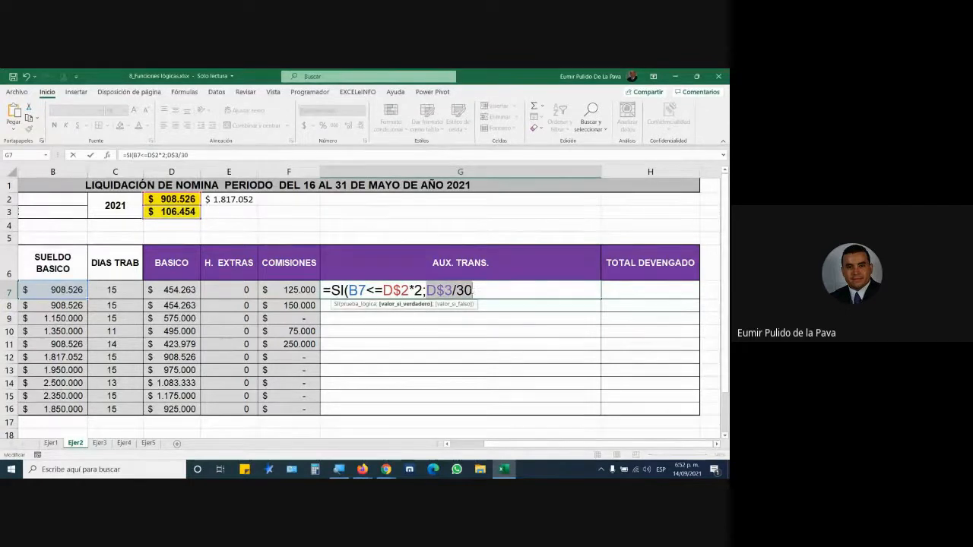
left_click(498, 293)
type("*")
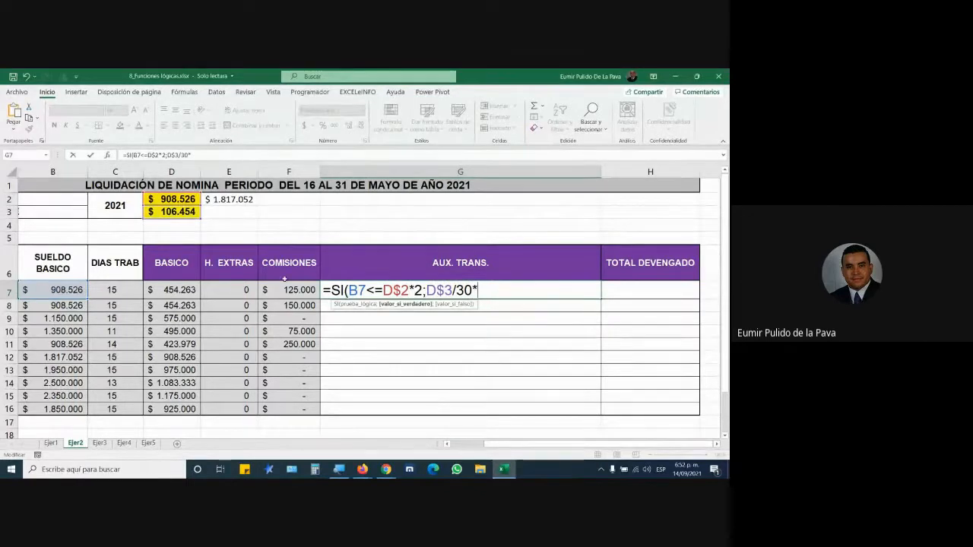
left_click(137, 288)
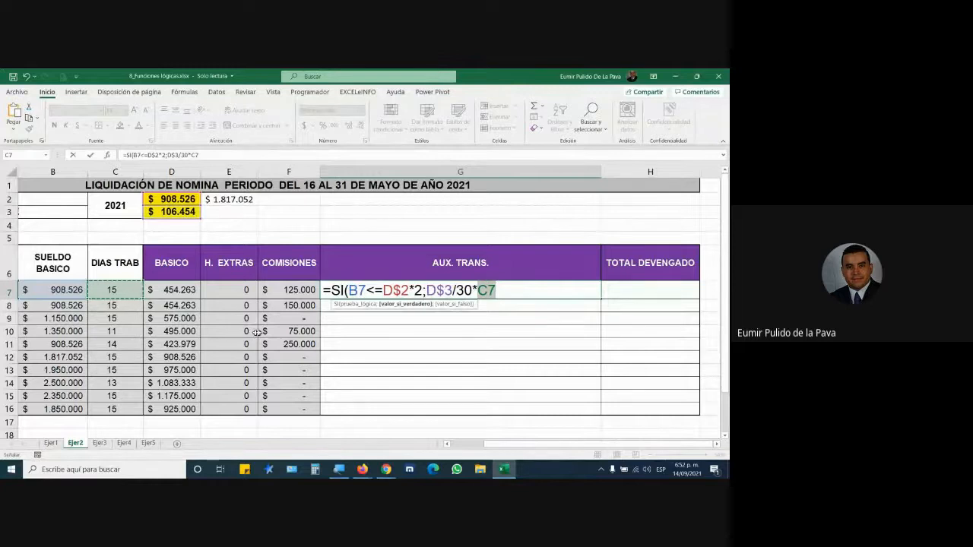
- Magnify the screen to 200% with the Magnifier and highlight the D$3/30*C7 argument in G7's formula
left_click(339, 469)
left_click(332, 443)
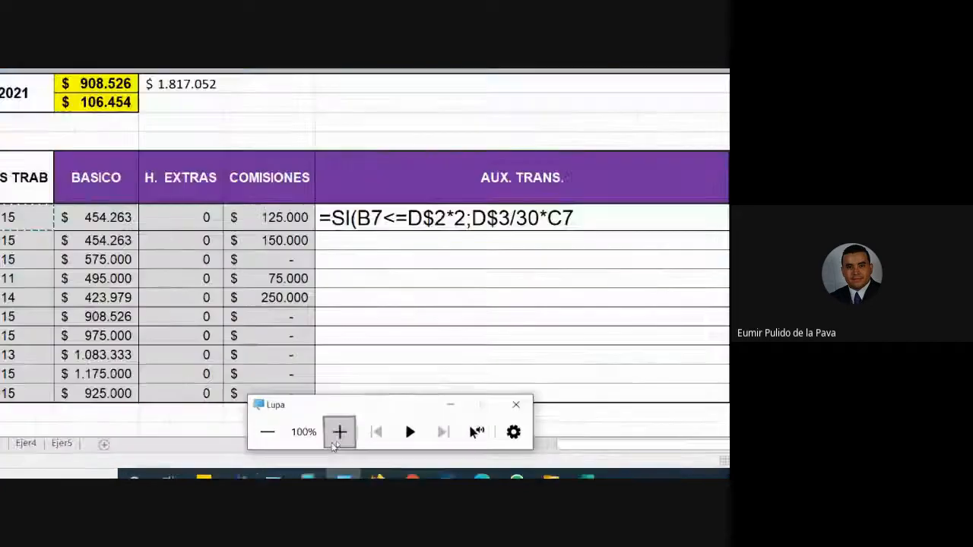
left_click(450, 405)
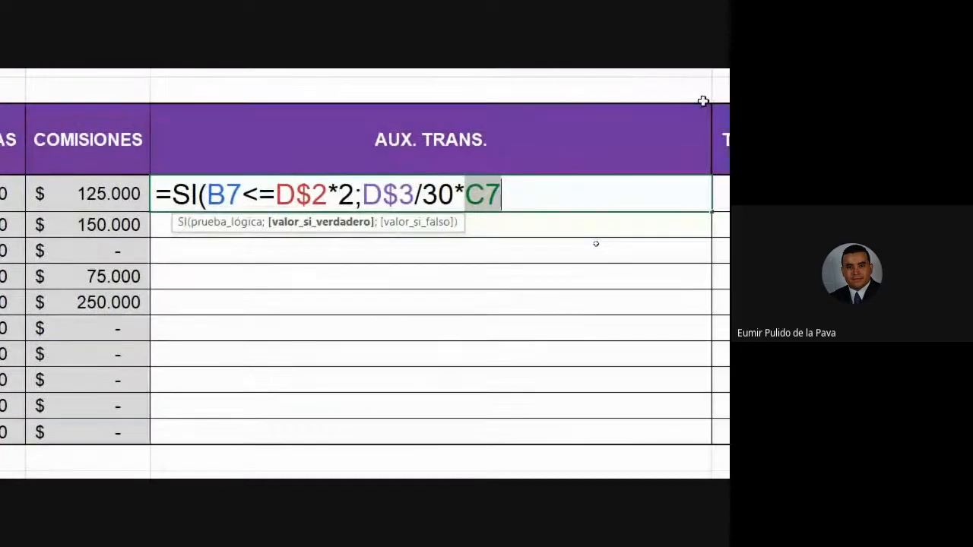
left_click_drag(207, 194, 523, 215)
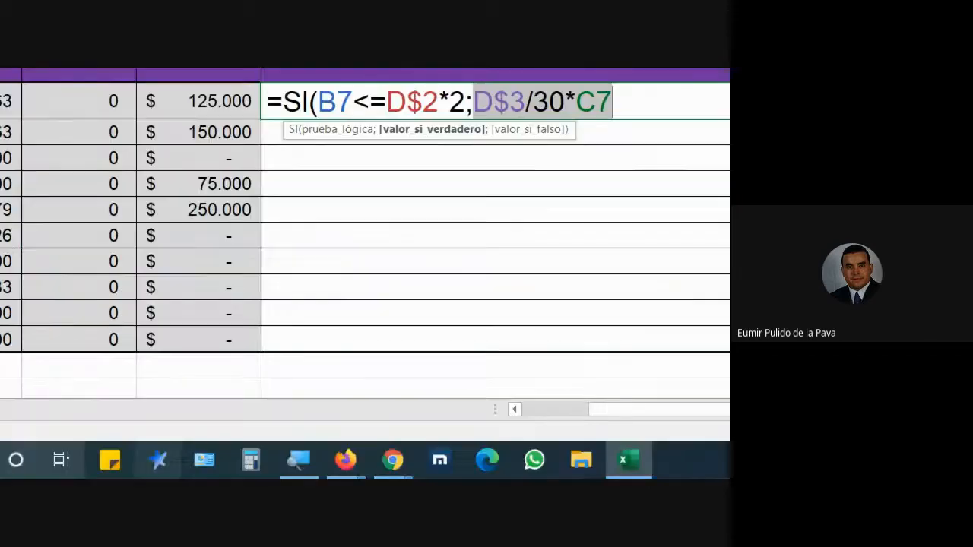
- Admit the person requesting to join the Google Meet call in Chrome and return to the Excel workbook
left_click(393, 458)
left_click(331, 403)
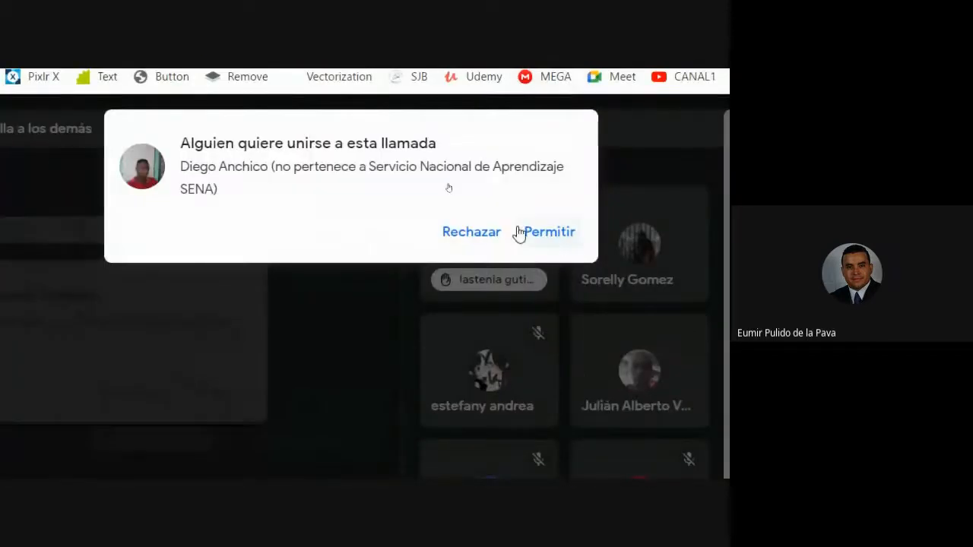
left_click(528, 112)
left_click(639, 461)
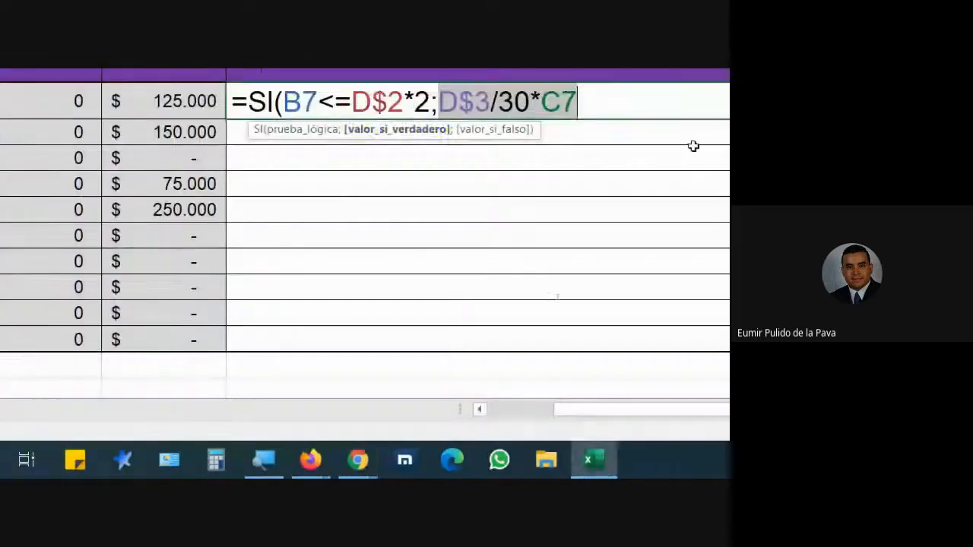
- Examine G7's value-if-true argument by highlighting D$3/30, C7 and the whole D$3/30*C7 expression
left_click_drag(435, 237, 467, 239)
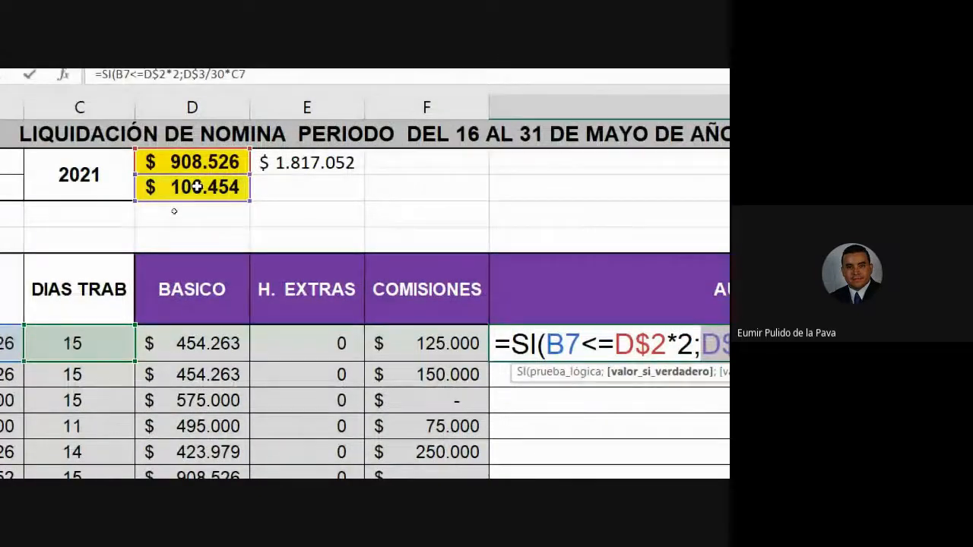
left_click(496, 345)
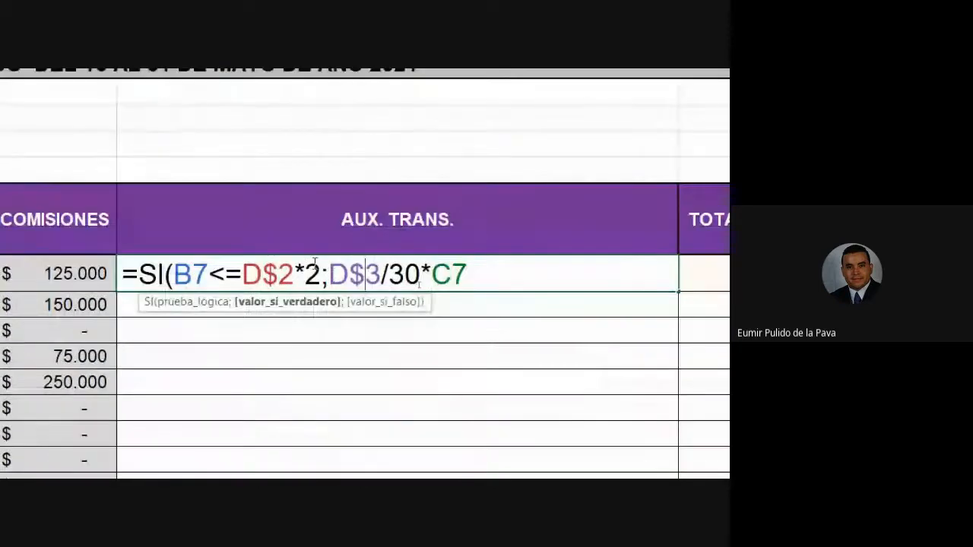
left_click_drag(454, 345, 546, 348)
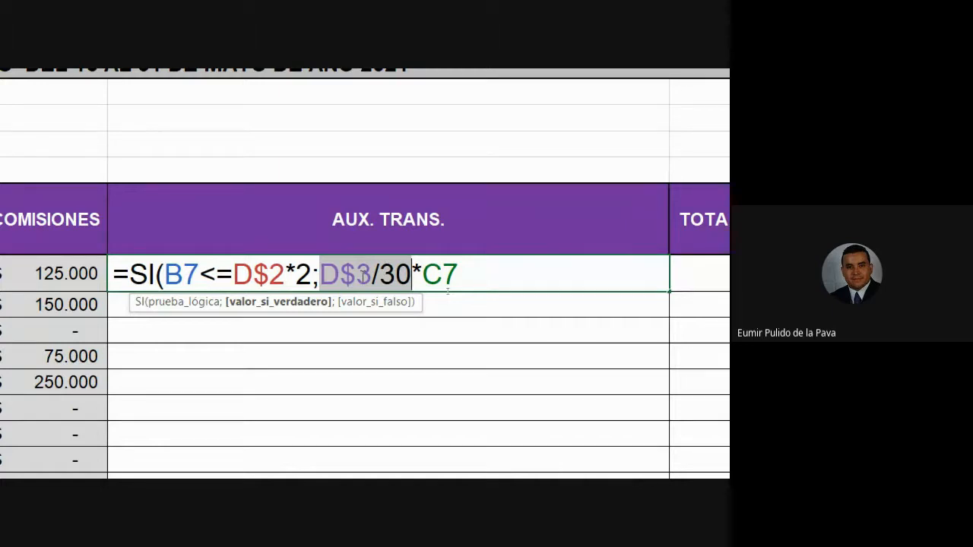
left_click_drag(422, 275, 460, 278)
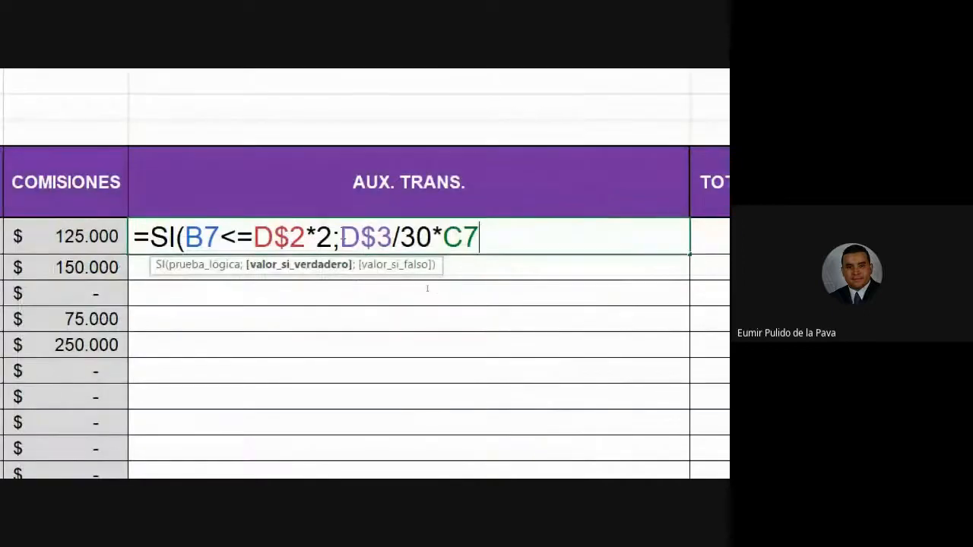
left_click_drag(232, 272, 371, 272)
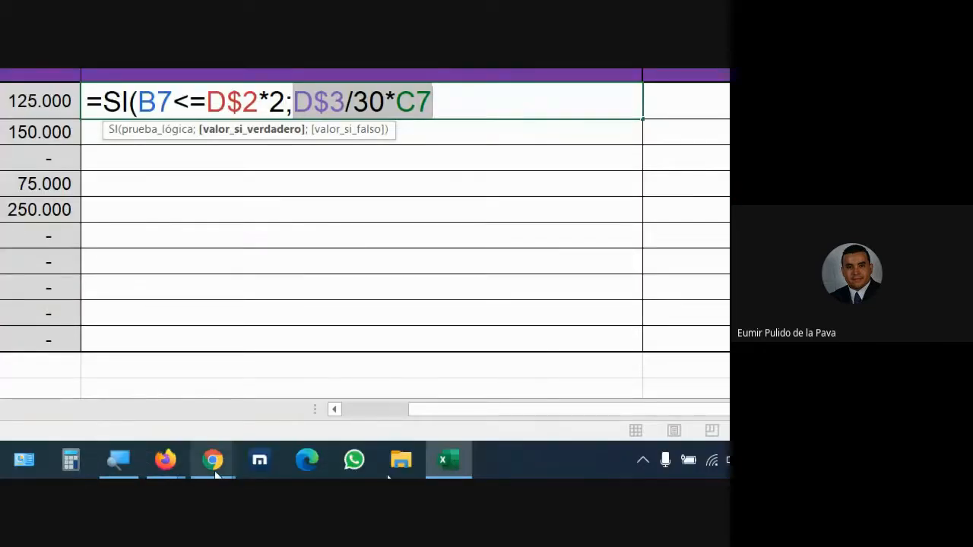
- Check the chat messages of the Google Meet call in Chrome and return to the Excel workbook
left_click(213, 473)
left_click(110, 380)
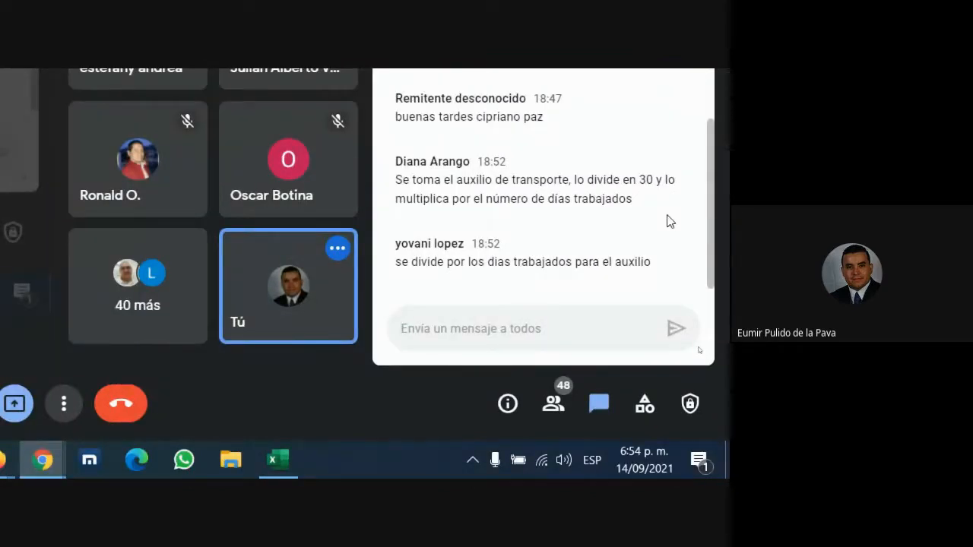
left_click(254, 387)
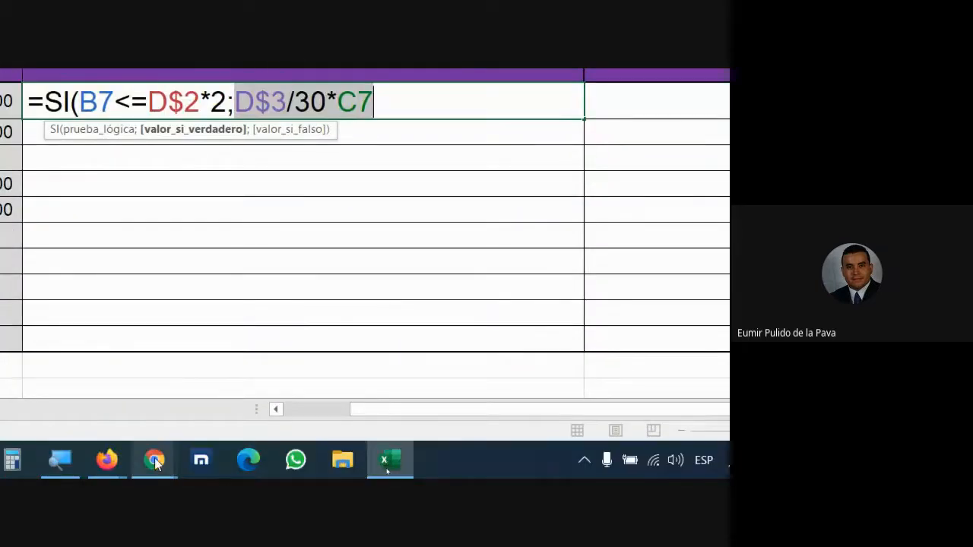
- Check the Google Meet call in Chrome, return to the Excel workbook and highlight D$3/30*C7 and its operators in G7's formula
left_click(154, 460)
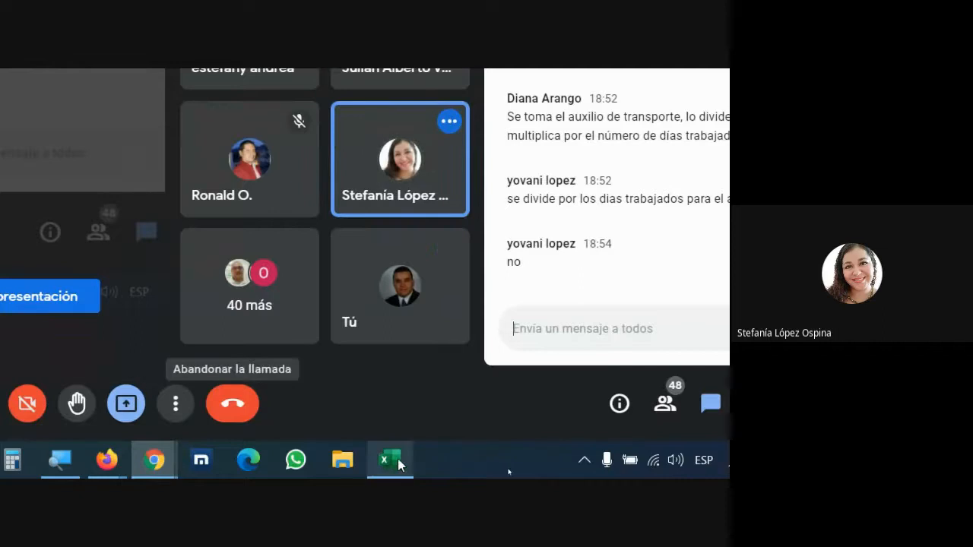
left_click(397, 458)
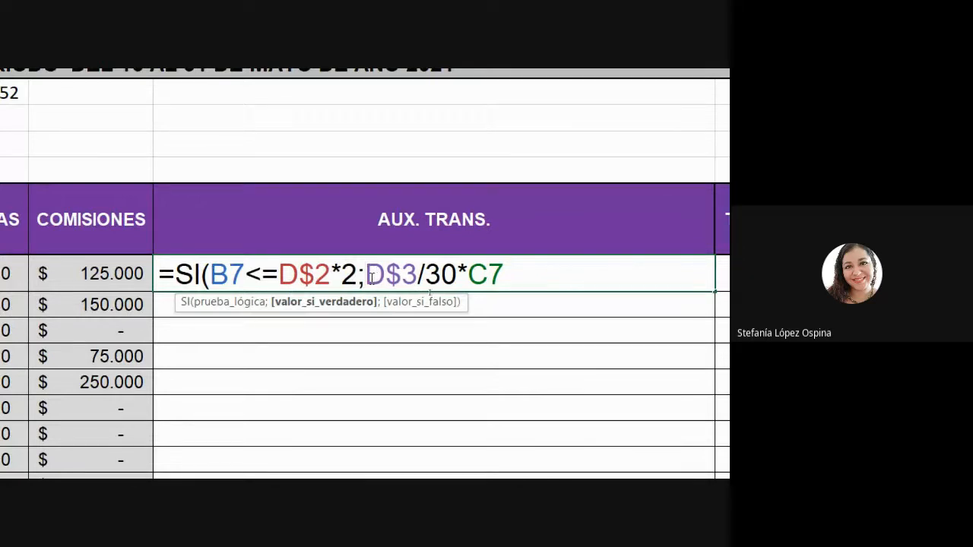
left_click_drag(366, 274, 504, 274)
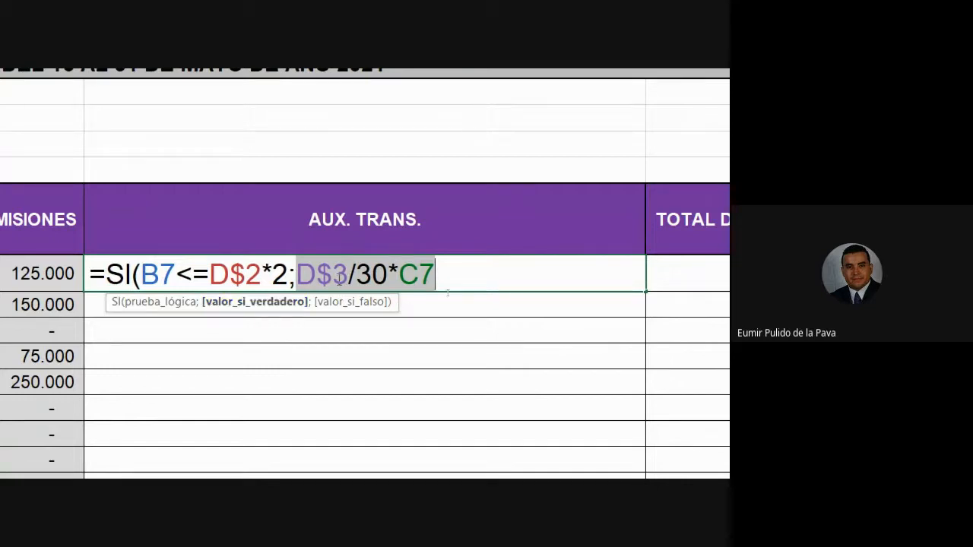
left_click_drag(328, 273, 467, 274)
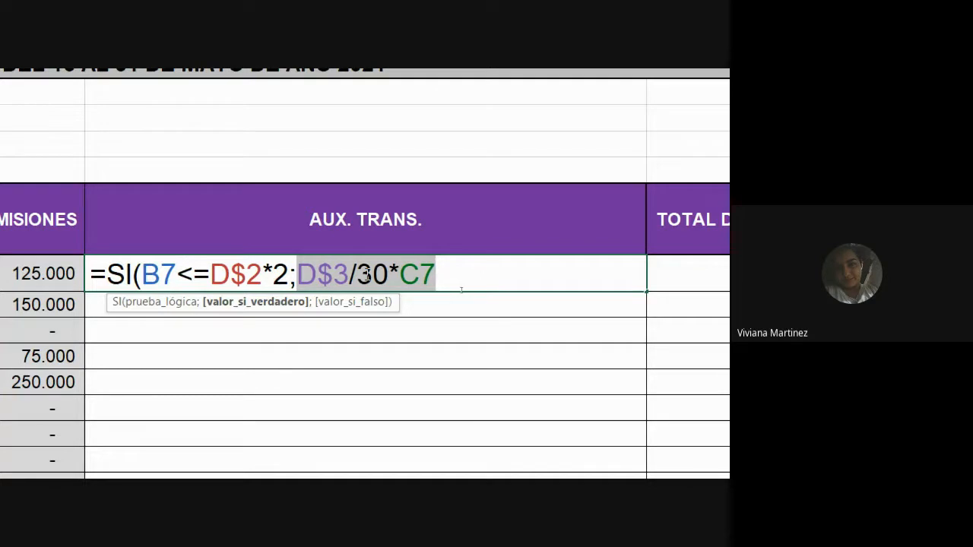
left_click(350, 274)
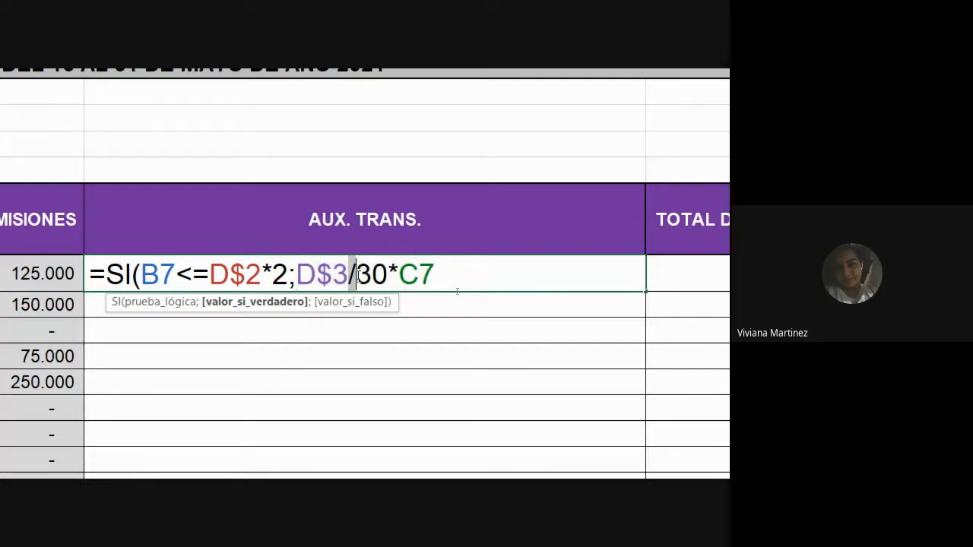
left_click(403, 272)
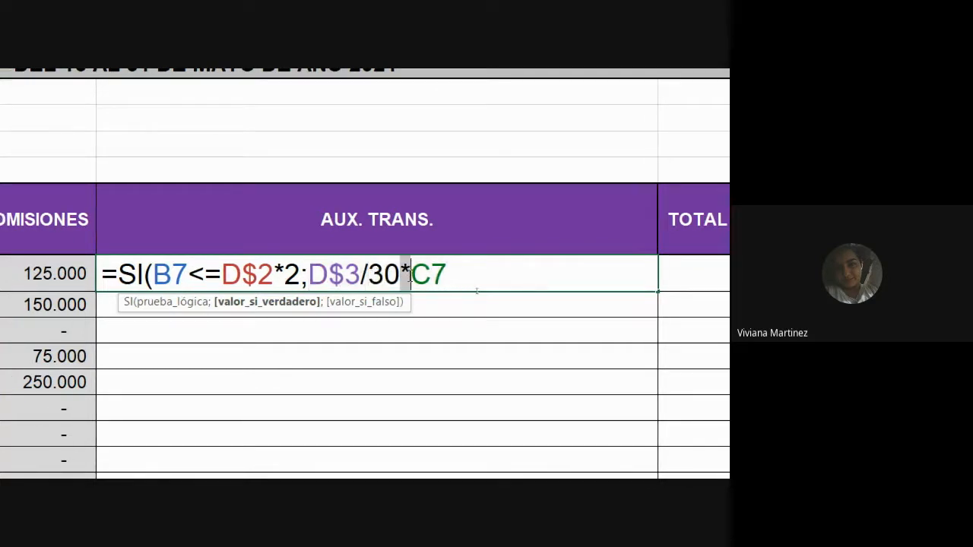
left_click(323, 274)
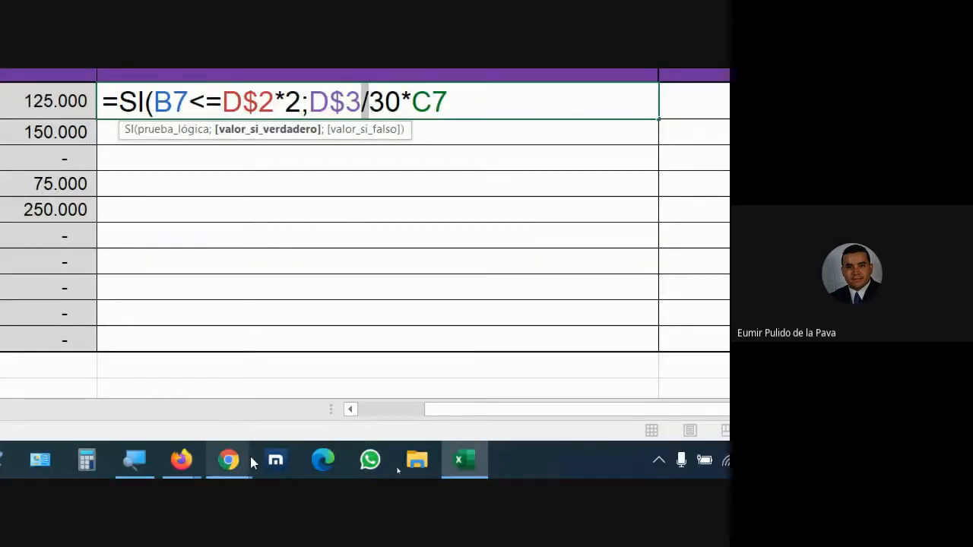
- Admit the waiting participant to the Google Meet call in Chrome and return to the end of G7's formula in Excel
left_click(245, 458)
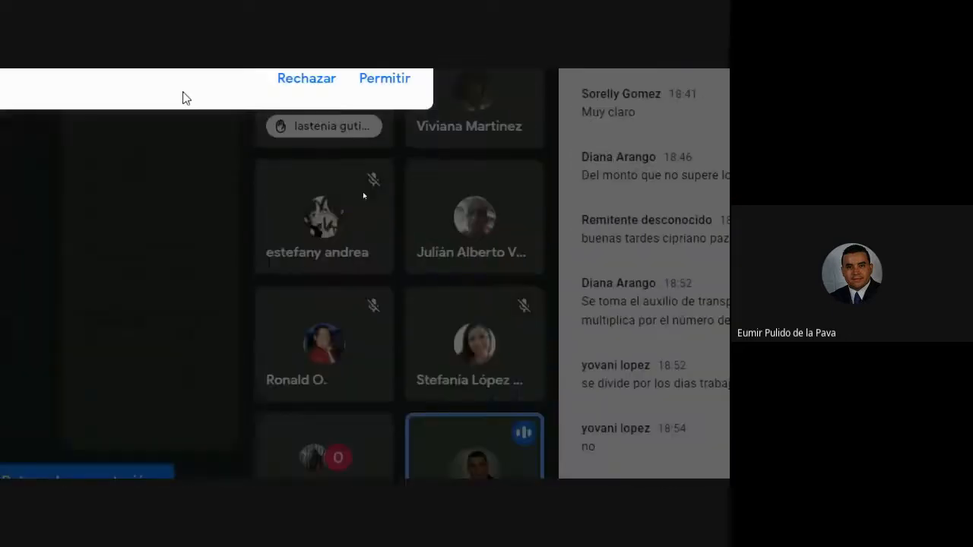
left_click(385, 78)
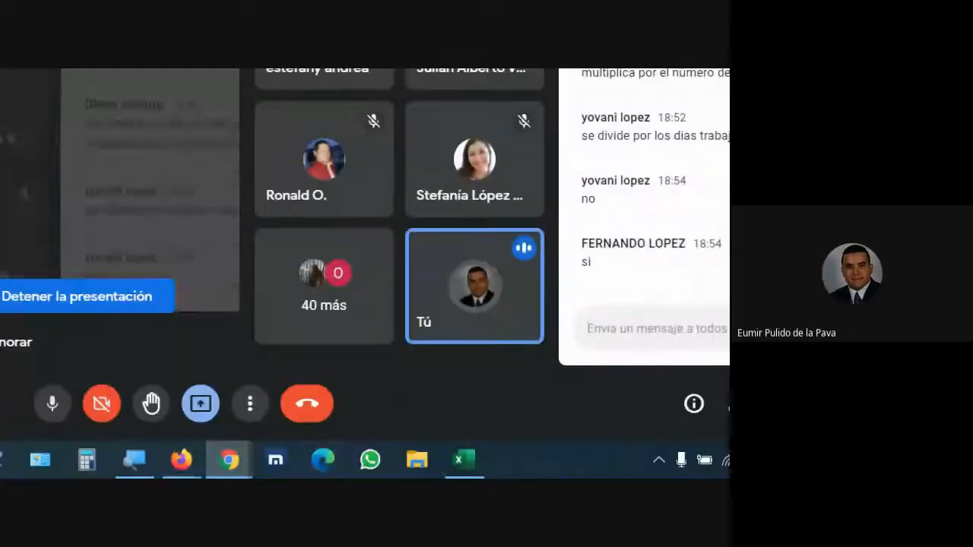
left_click(464, 459)
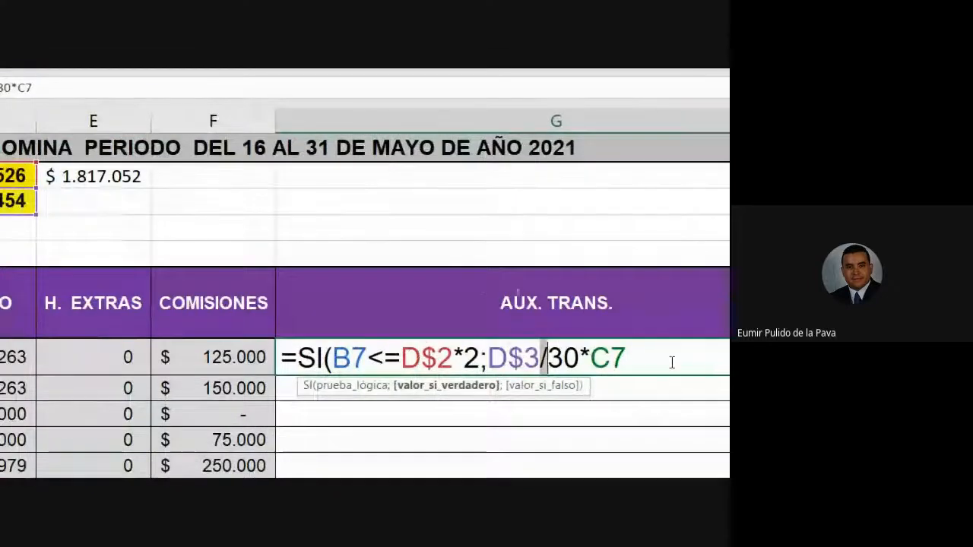
left_click(628, 358)
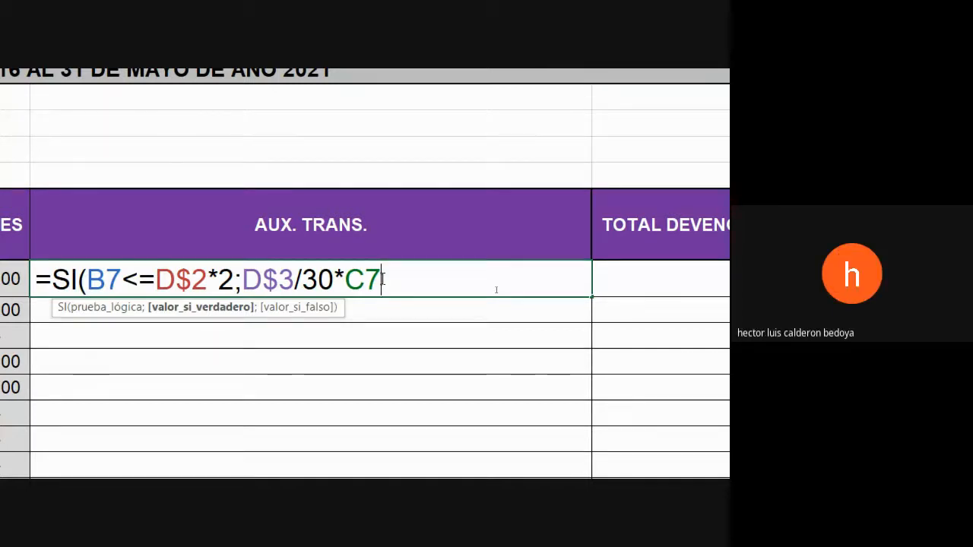
- Read the participants' answers in the Google Meet chat in Chrome, including the earlier messages, and return to the Excel workbook
left_click(229, 467)
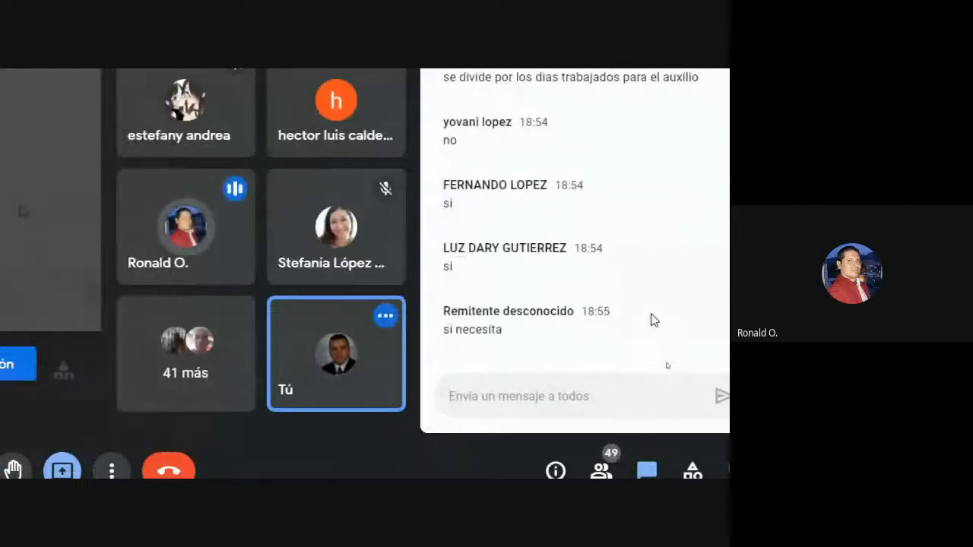
left_click_drag(442, 216, 528, 263)
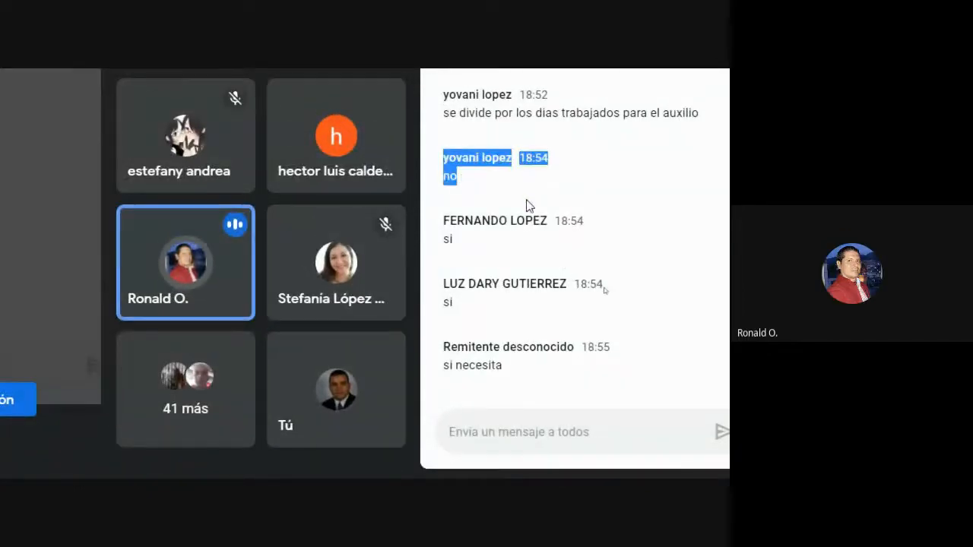
mouse_move(198, 289)
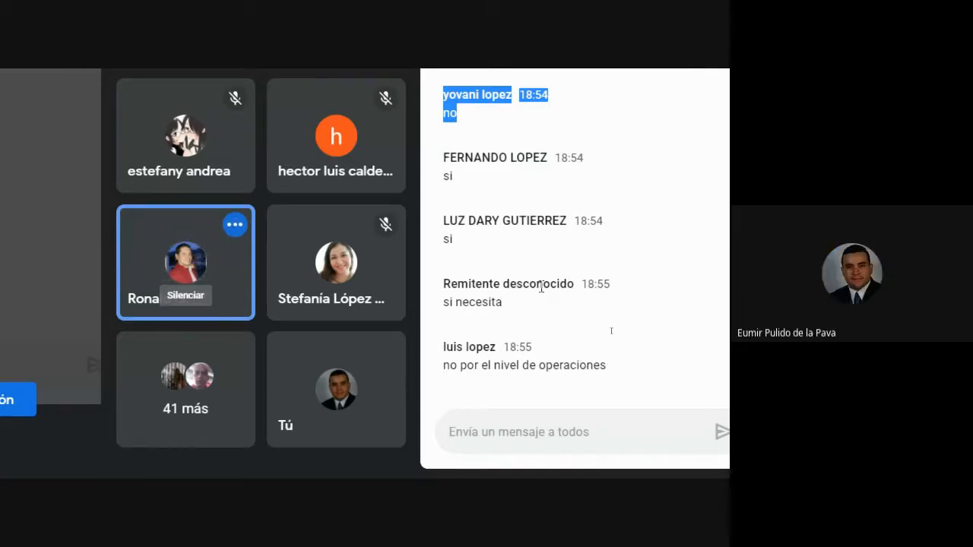
scroll(536, 302, "up", 1)
scroll(536, 302, "up", 3)
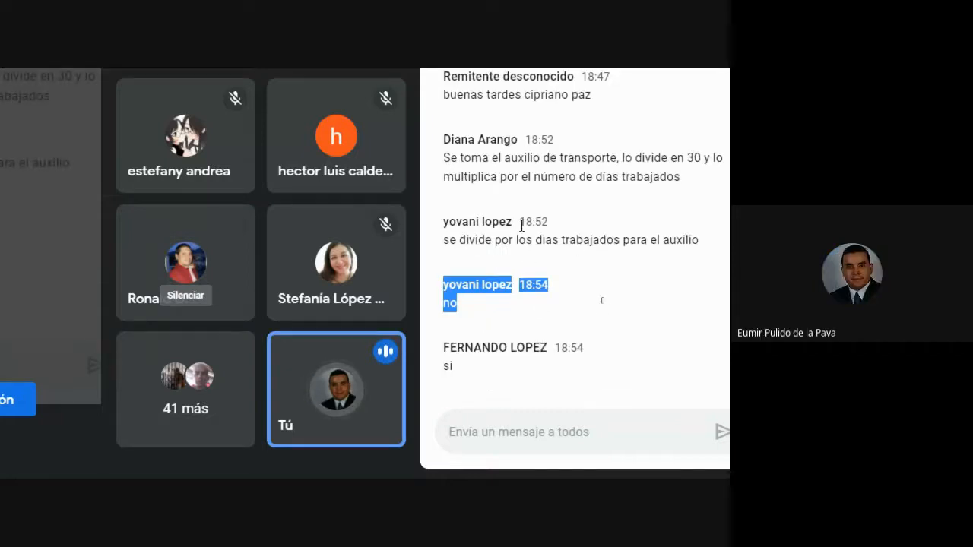
left_click(328, 454)
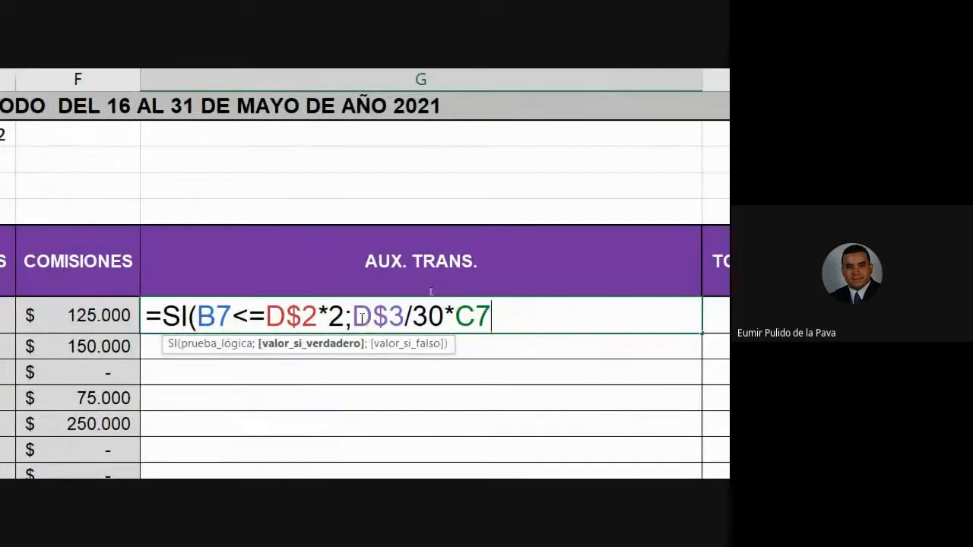
- Examine the calculation order in G7's value-if-true argument by highlighting D$3/30 and the whole D$3/30*C7 expression
left_click_drag(360, 318, 444, 318)
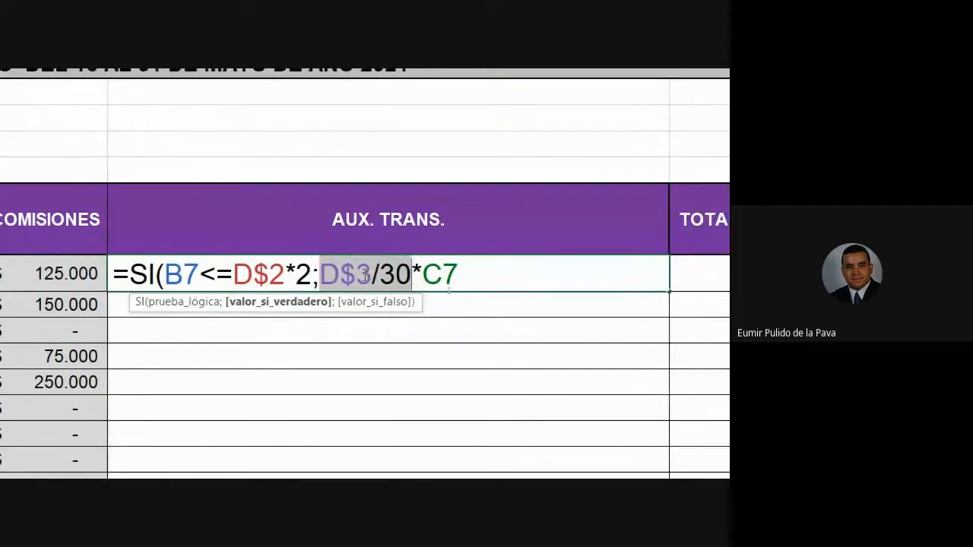
left_click(368, 274)
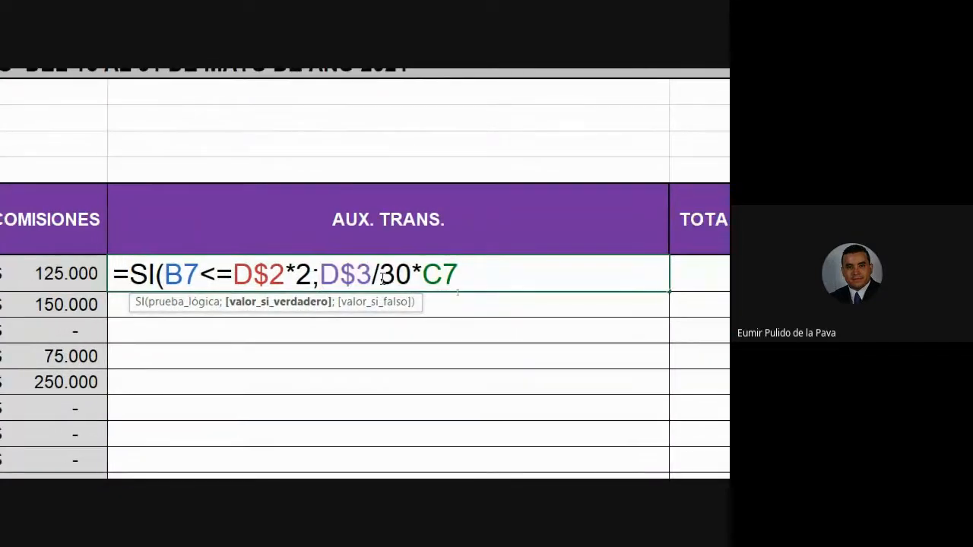
left_click_drag(339, 273, 423, 275)
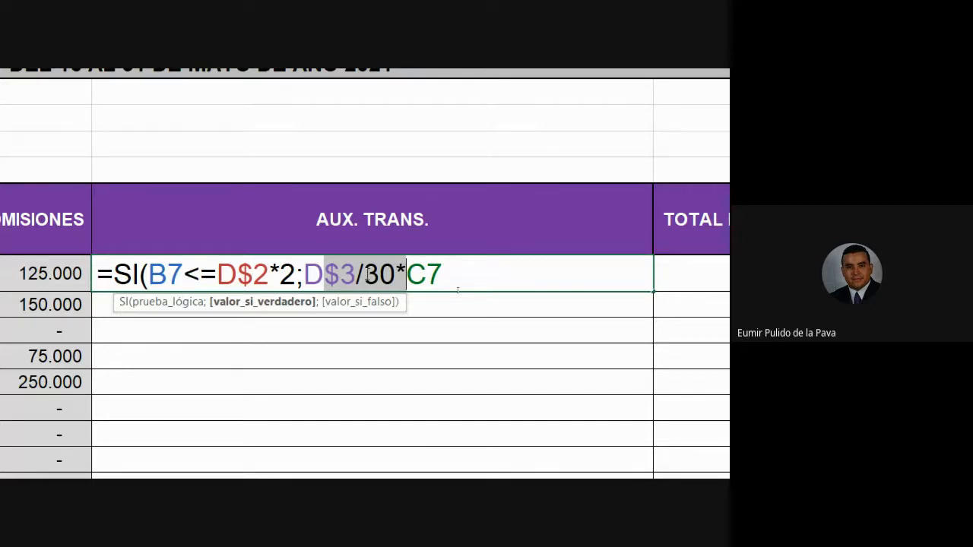
left_click_drag(308, 277, 423, 276)
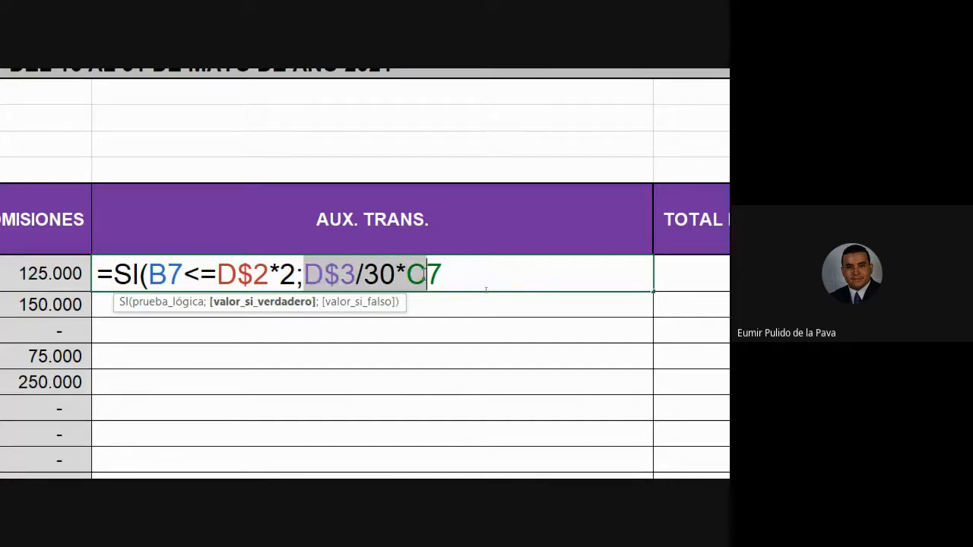
left_click_drag(149, 274, 586, 278)
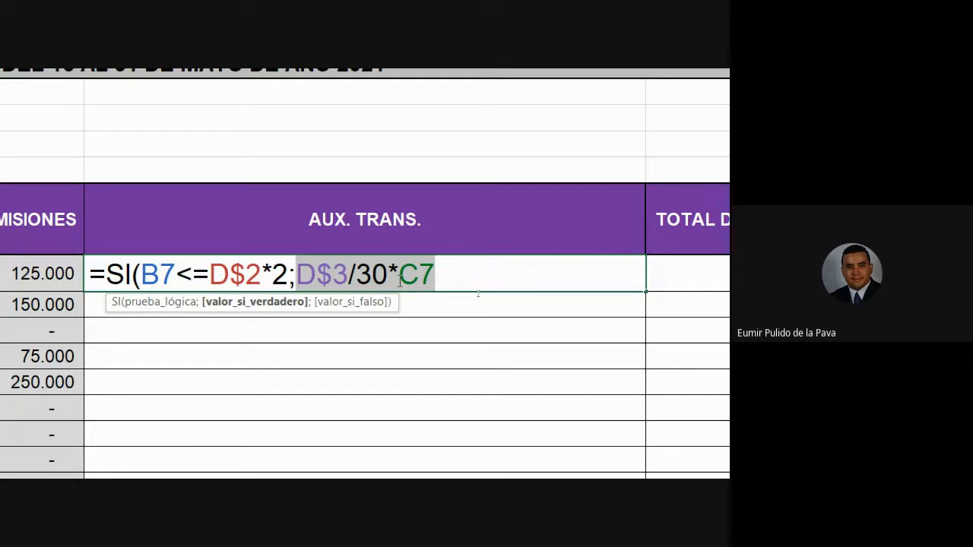
left_click_drag(296, 275, 387, 276)
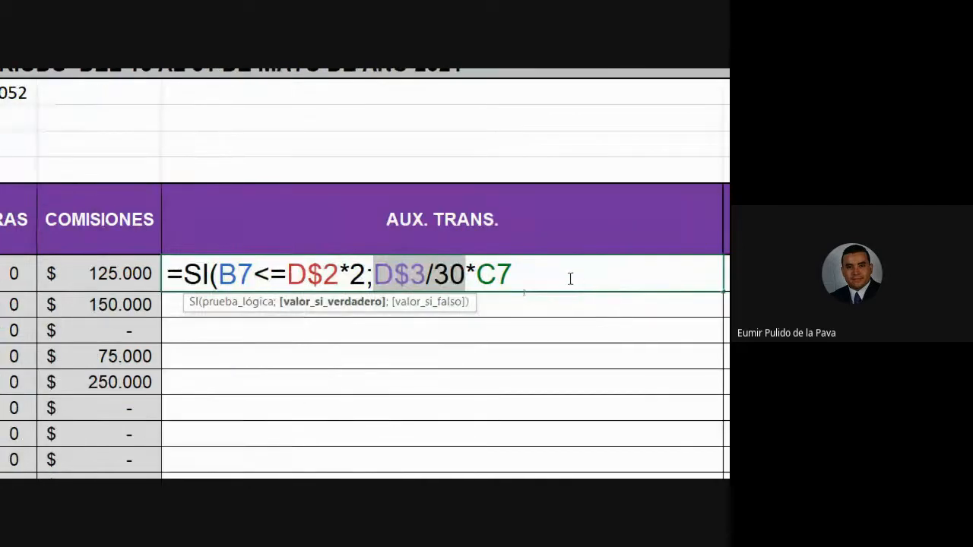
left_click(366, 276)
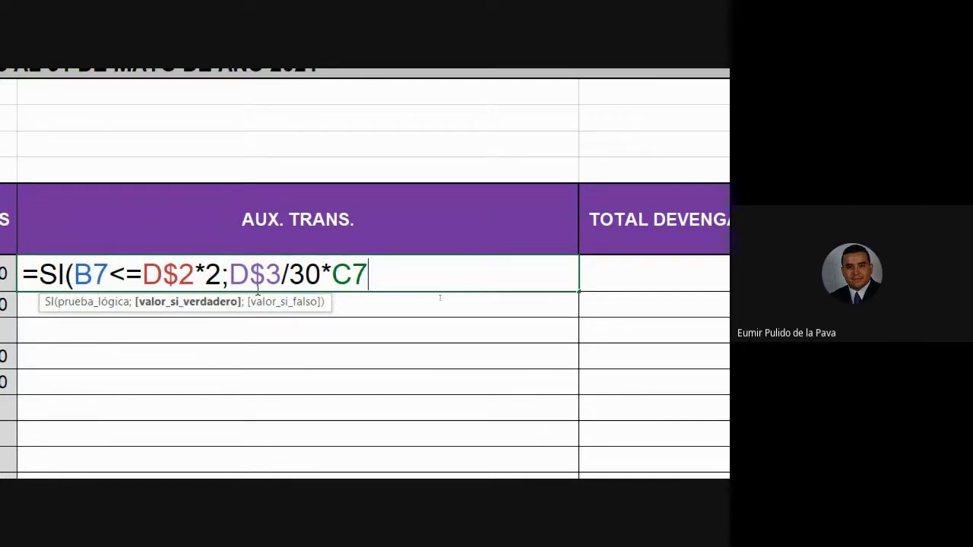
- Try enclosing D$3/30 in parentheses within G7's value-if-true argument and remove the parentheses again
left_click(229, 273)
type("(")
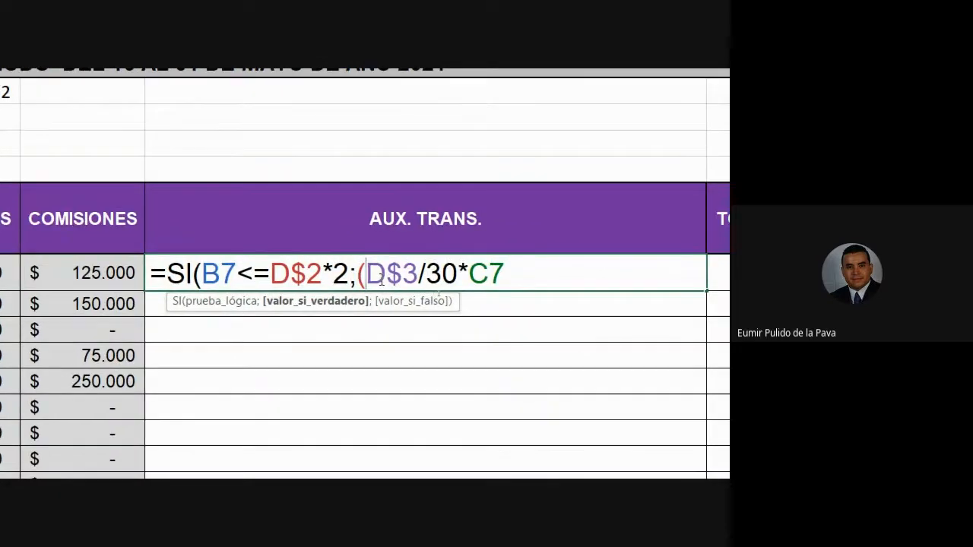
left_click(455, 275)
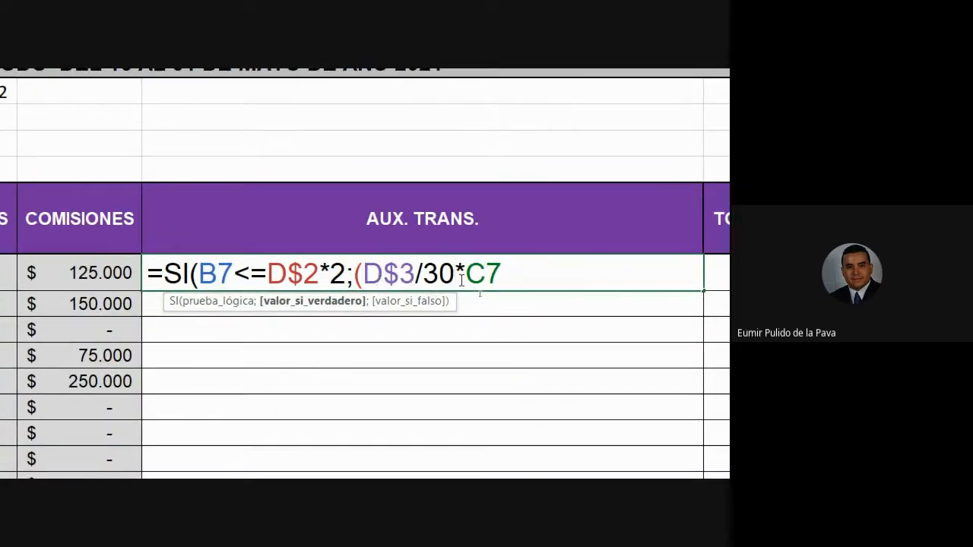
type(")")
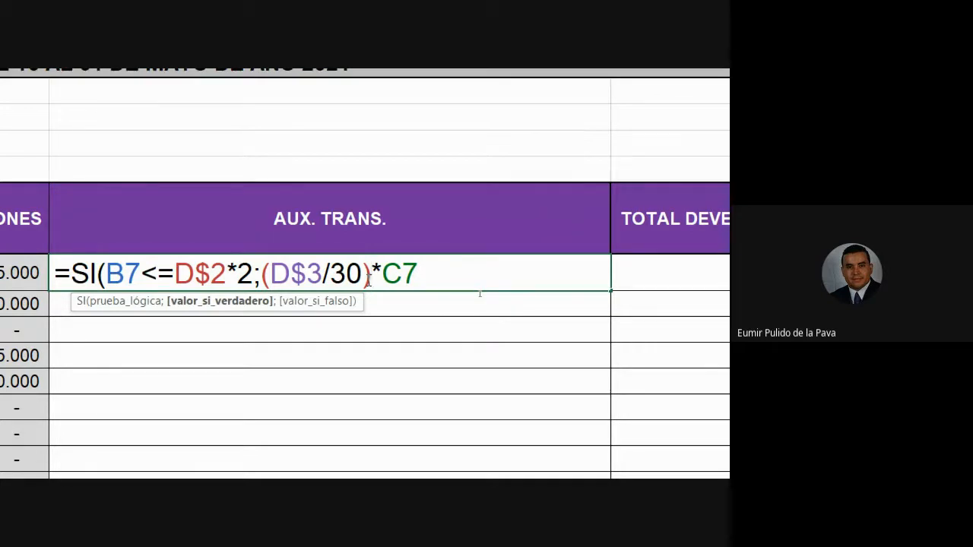
key("BackSpace")
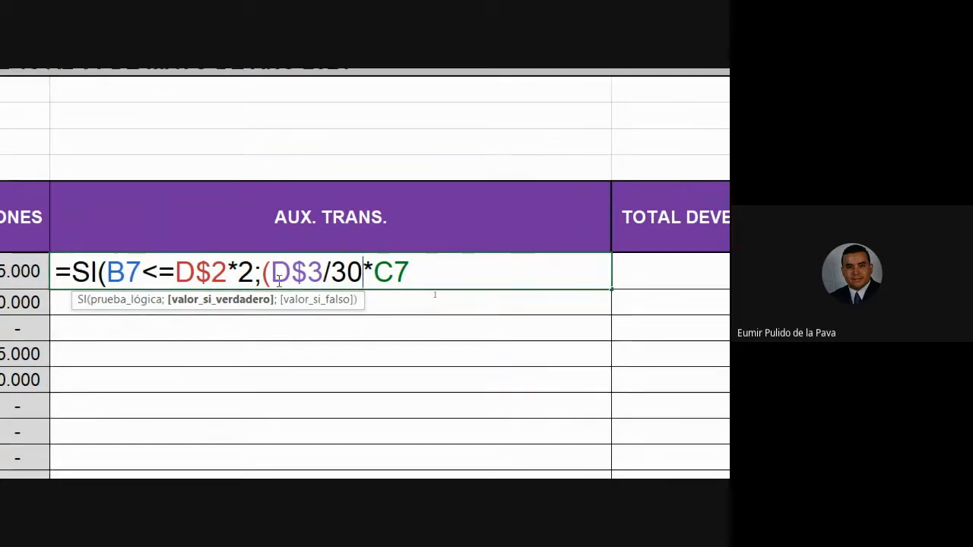
left_click(275, 275)
key("BackSpace")
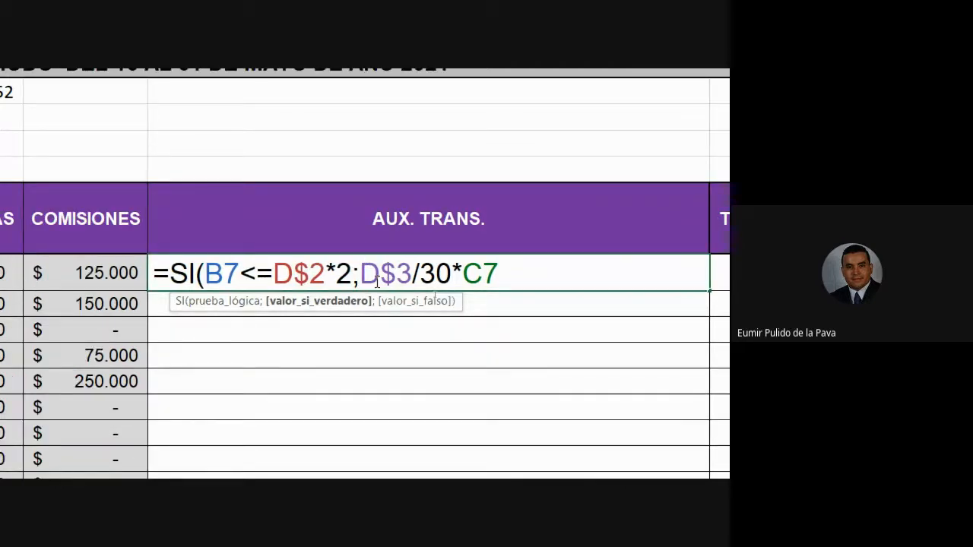
- Enclose 30*C7 in parentheses so that G7's value-if-true argument reads D$3/(30*C7)
left_click_drag(322, 272, 398, 278)
left_click(327, 272)
type("(")
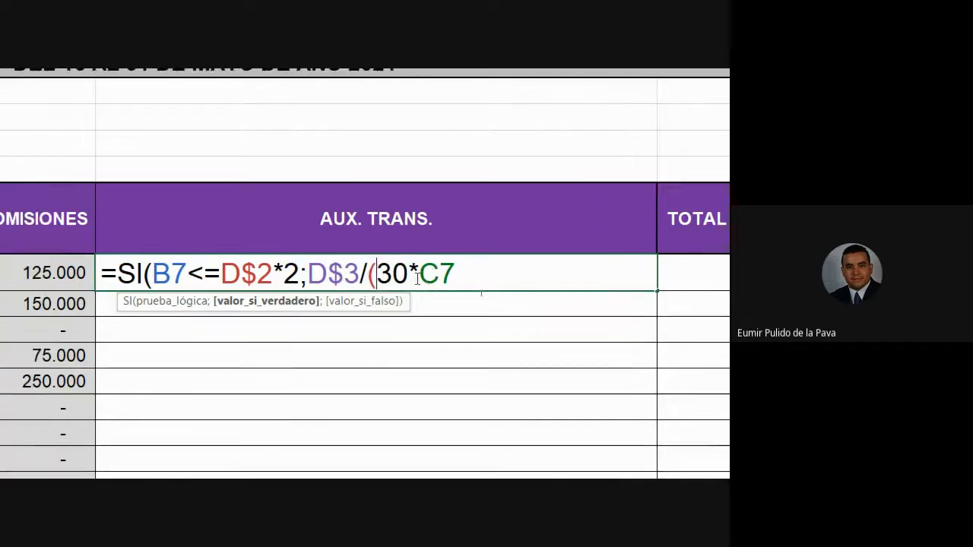
left_click(440, 277)
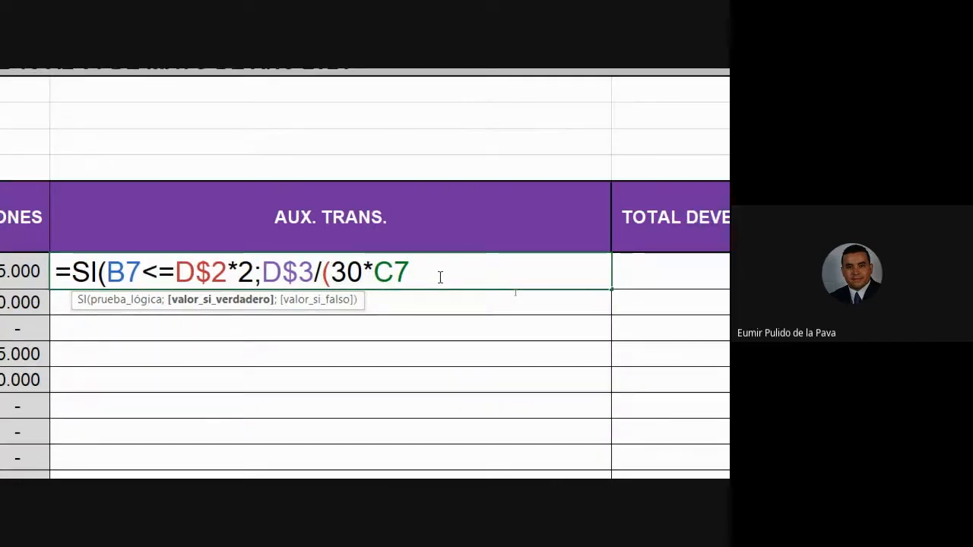
type(")")
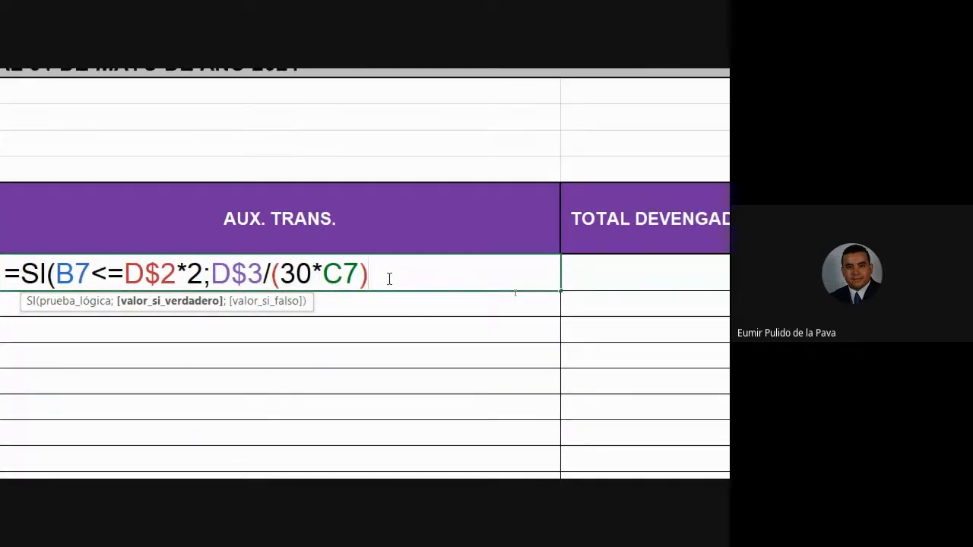
- Examine how D$3/(30*C7) is evaluated by highlighting the division sign, the multiplication sign, 30*C7 and the D$3 reference
left_click_drag(263, 275, 272, 274)
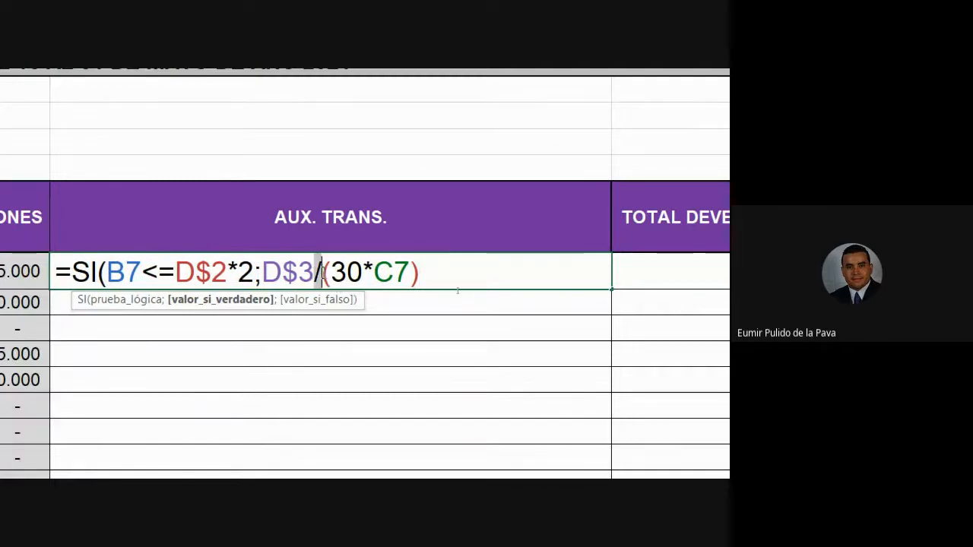
left_click_drag(363, 272, 371, 272)
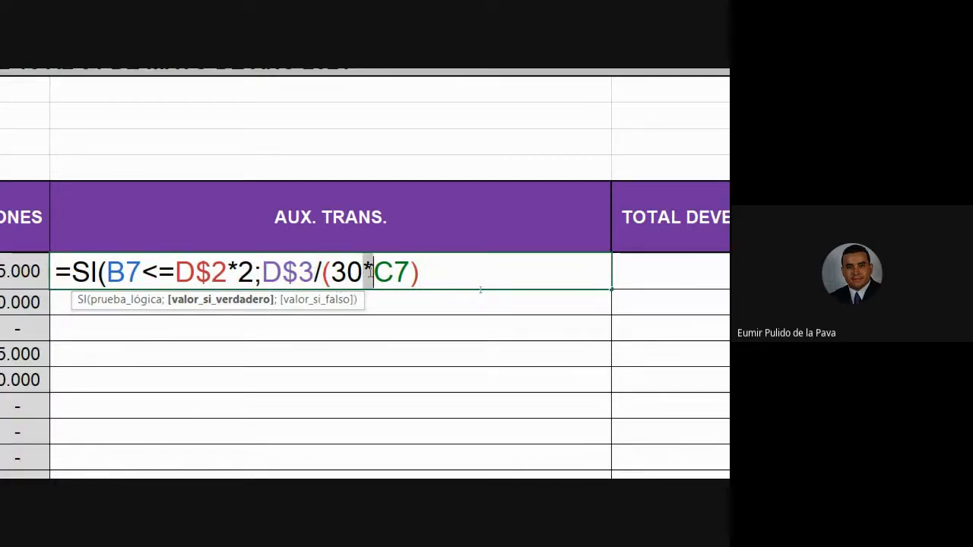
left_click_drag(281, 272, 409, 272)
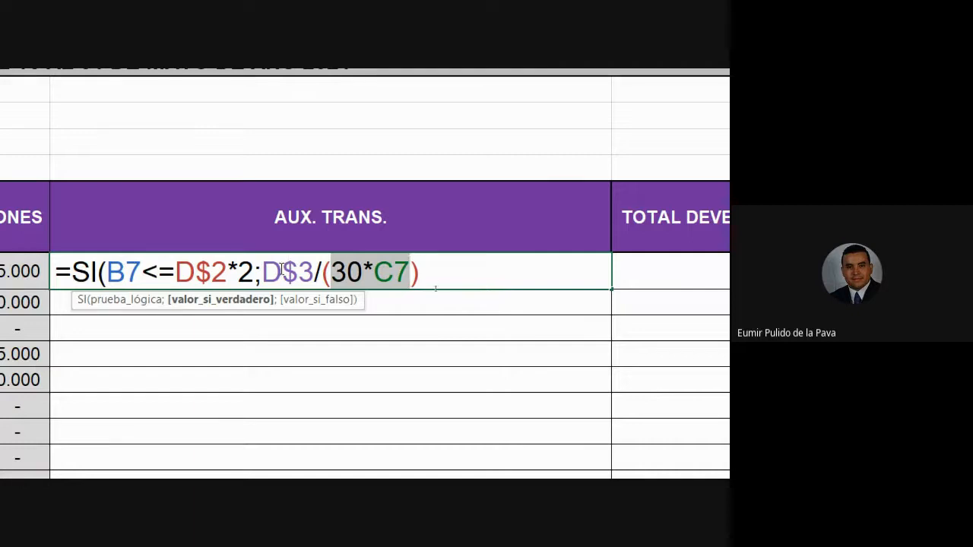
left_click_drag(281, 272, 314, 272)
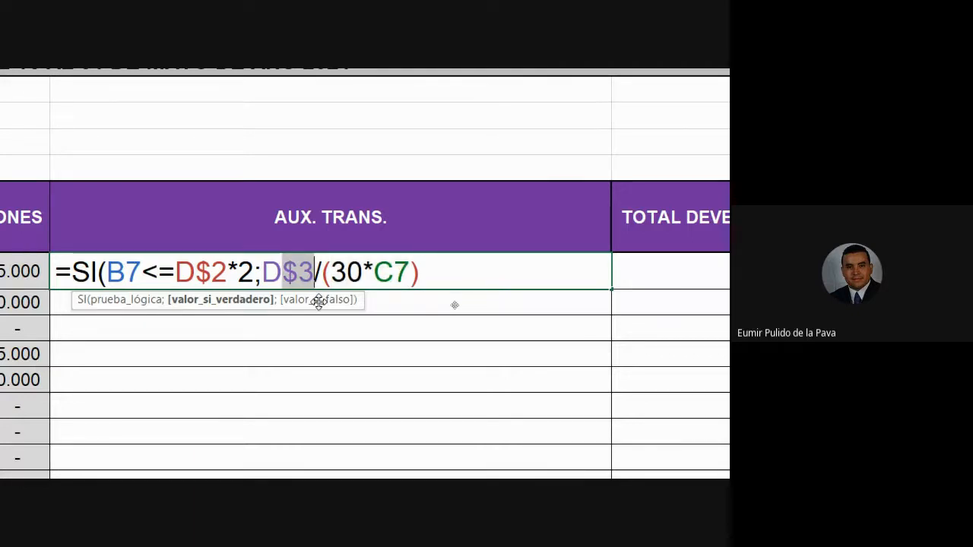
- Remove the parentheses around 30*C7 in G7's formula so that its value-if-true argument reads D$3/30*C7
left_click(329, 272)
key("BackSpace")
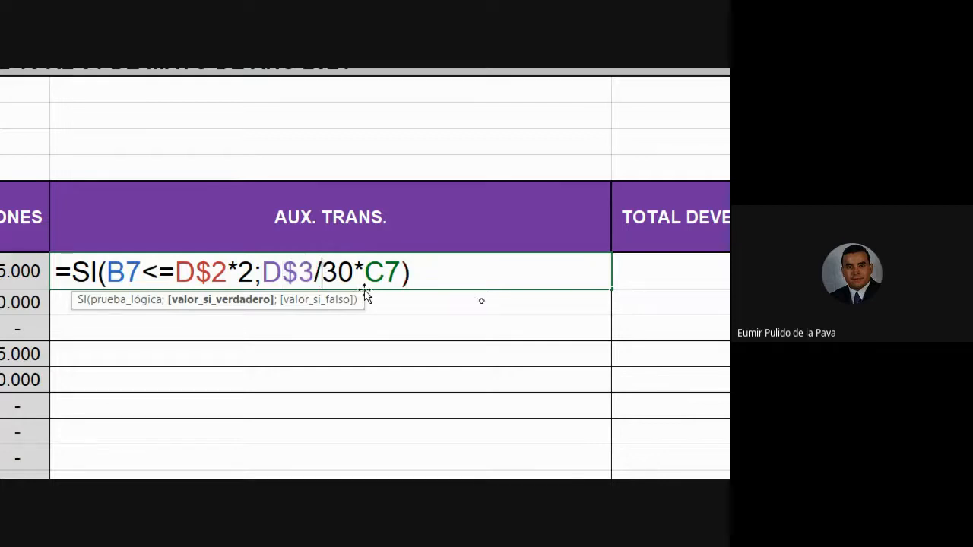
left_click(413, 273)
key("BackSpace")
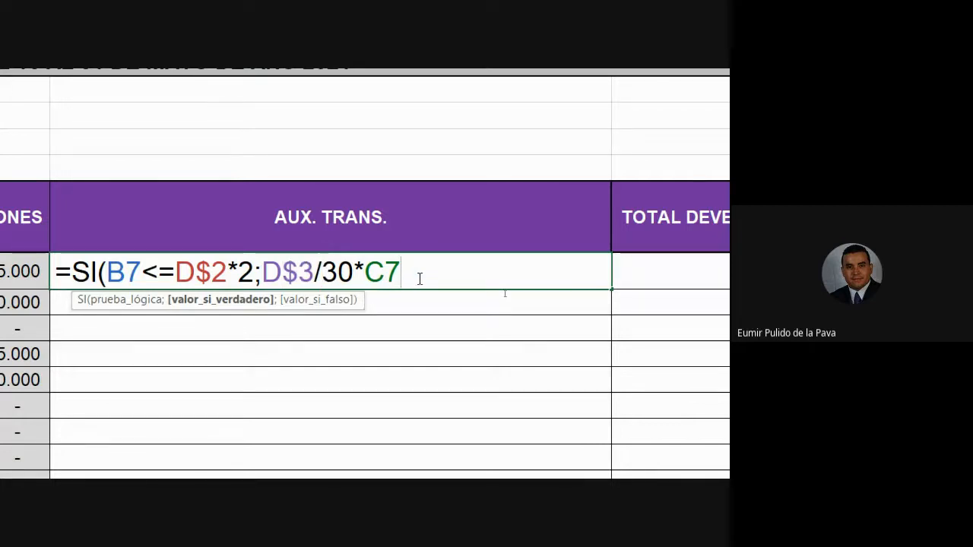
- Complete G7 as =SI(B7<=D$2*2;D$3/30*C7;0) and copy the formula down the AUX. TRANS. column
type(";")
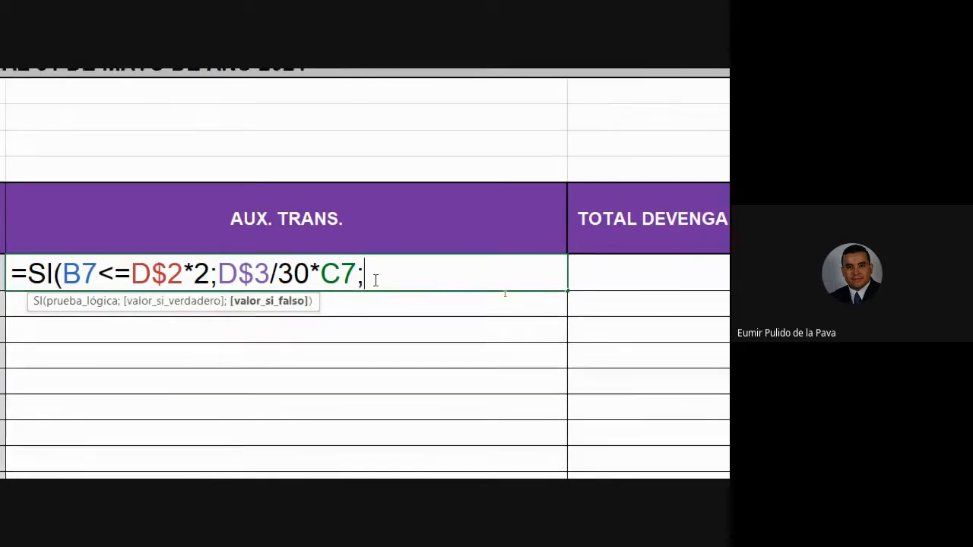
left_click_drag(64, 272, 185, 279)
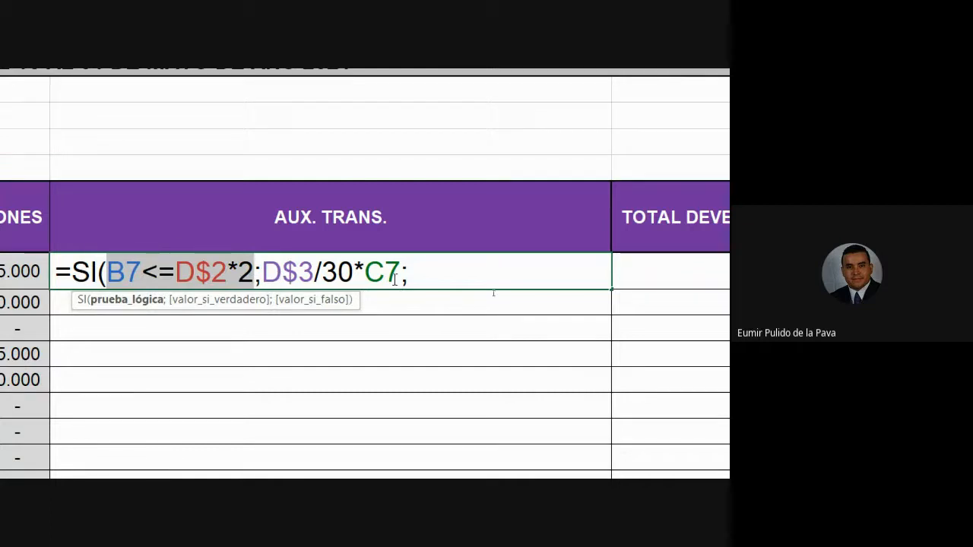
left_click(420, 267)
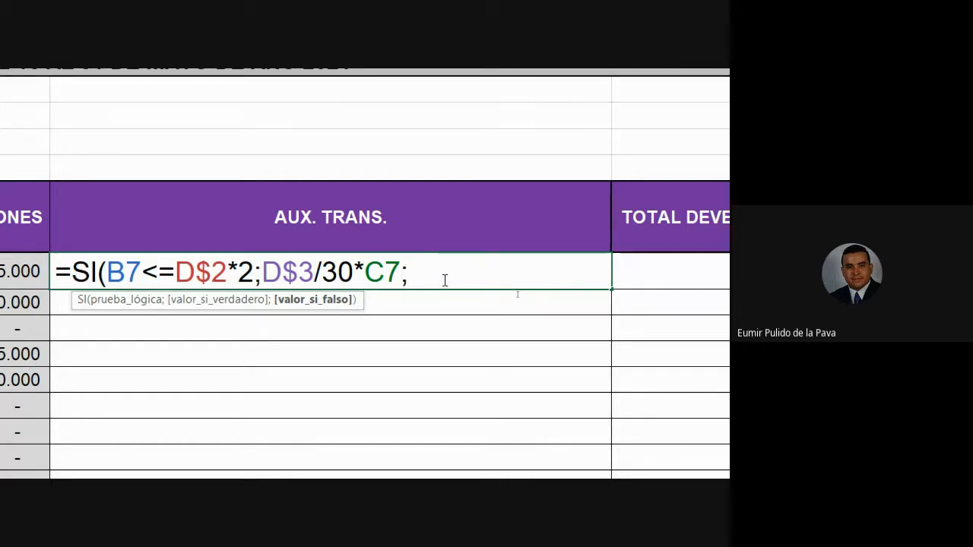
type("0")
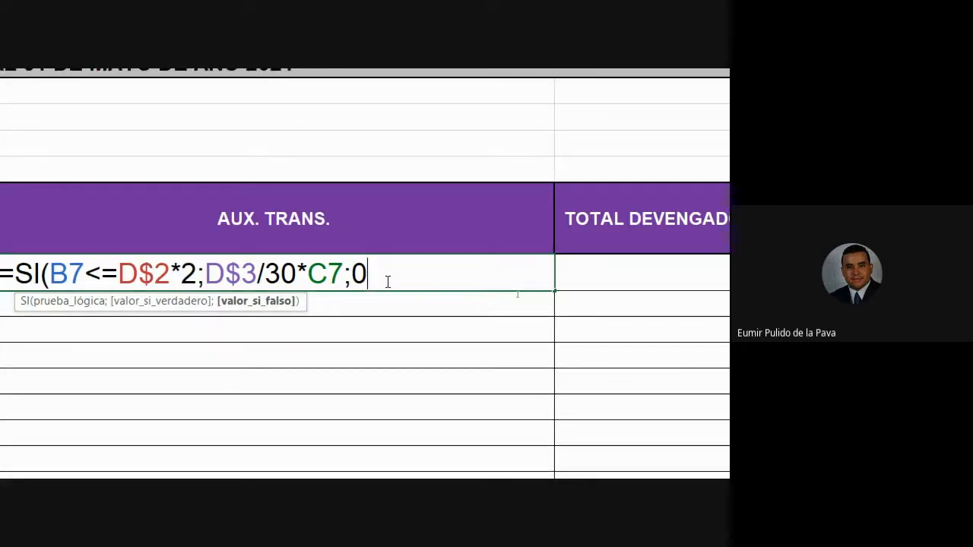
type(")")
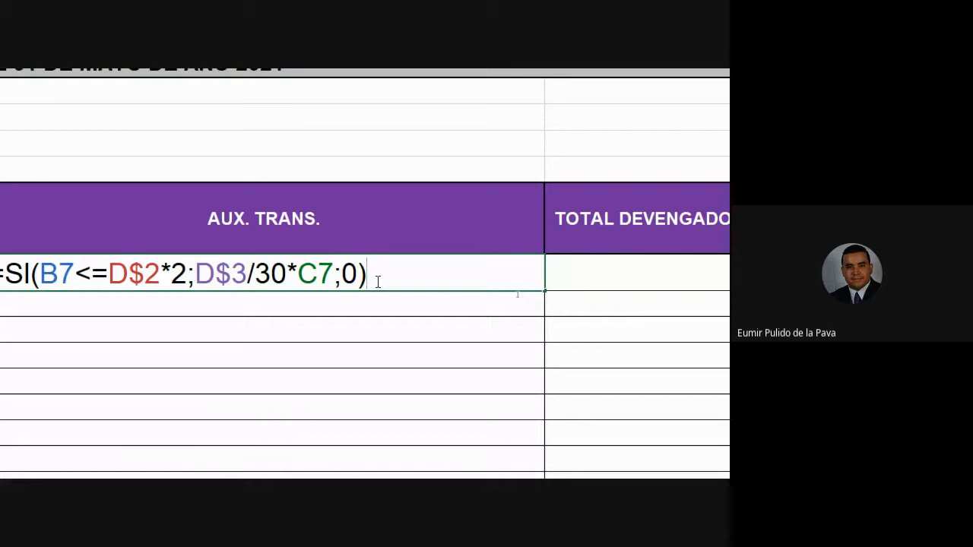
key("Return")
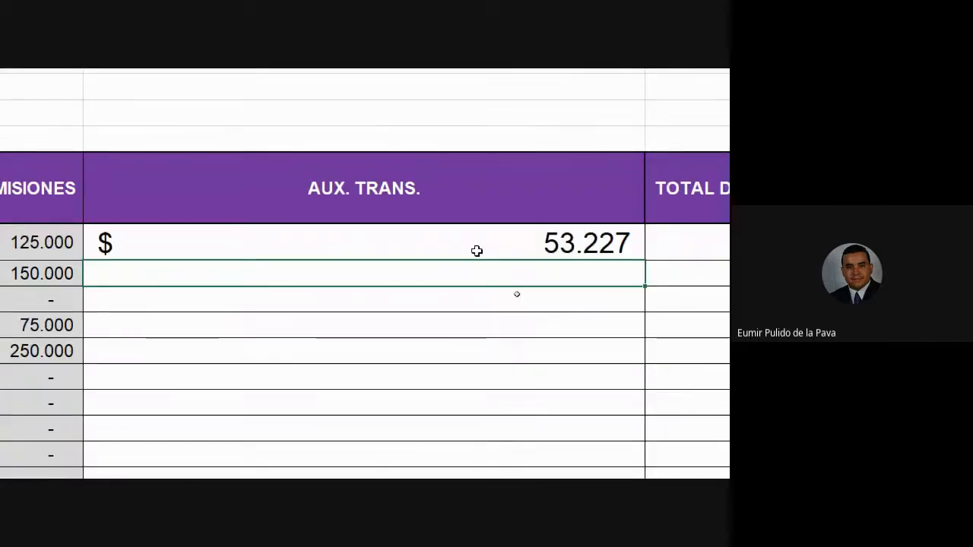
left_click(436, 278)
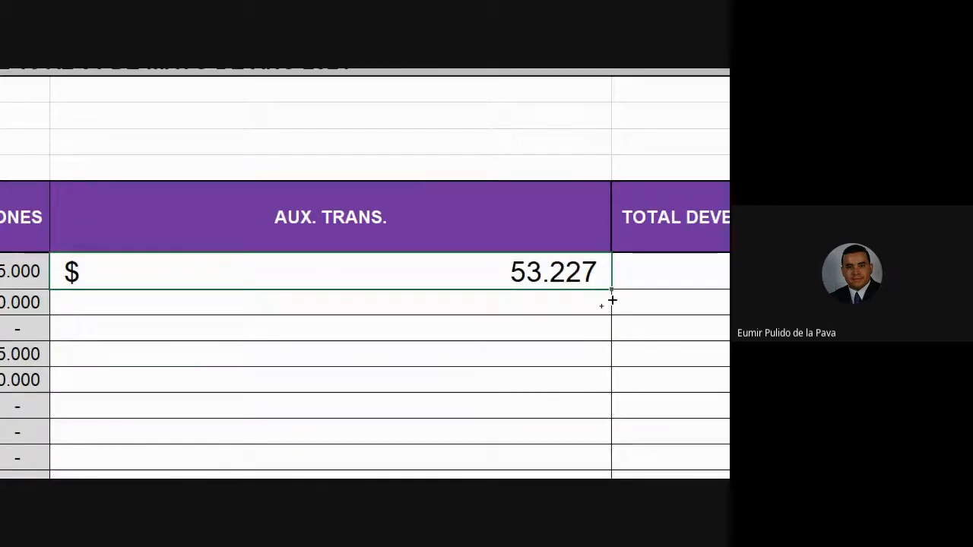
mouse_move(612, 301)
left_mouse_down()
mouse_move(616, 467)
mouse_move(615, 272)
mouse_move(618, 296)
left_mouse_up()
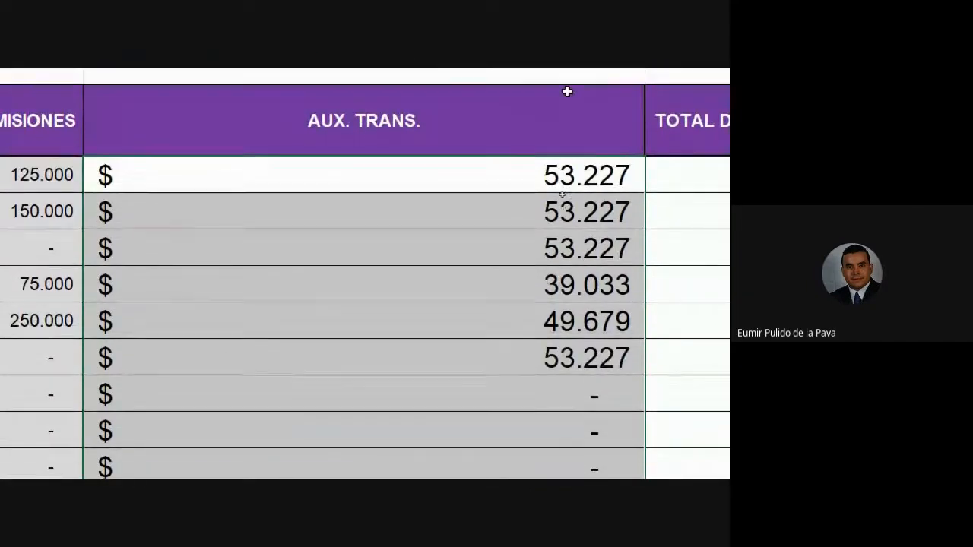
- Try 14 as the days worked in C7
left_click_drag(524, 178, 83, 172)
left_click(83, 173)
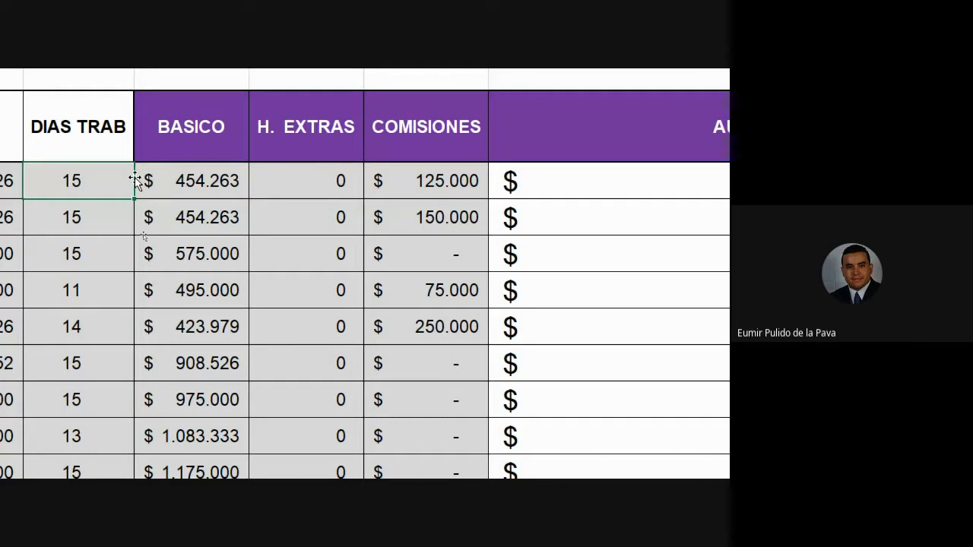
type("14")
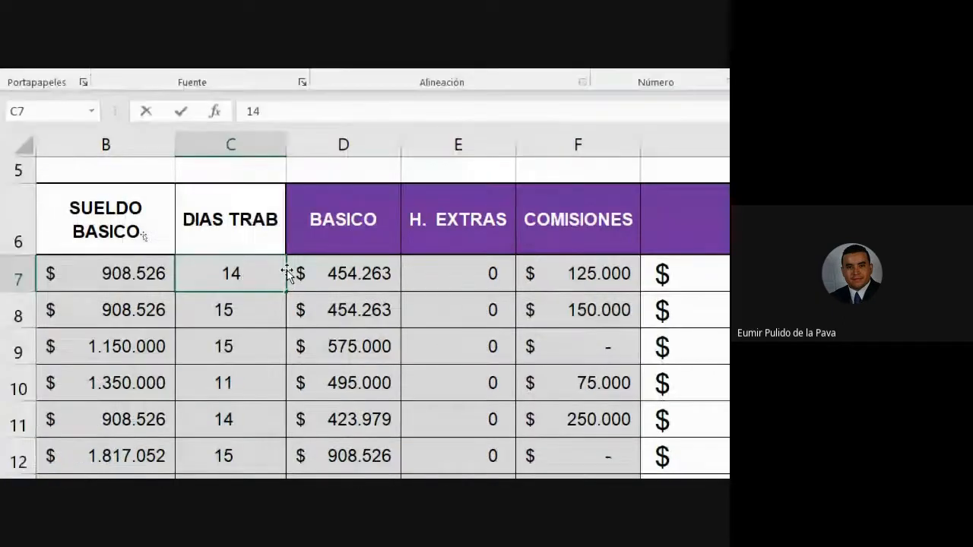
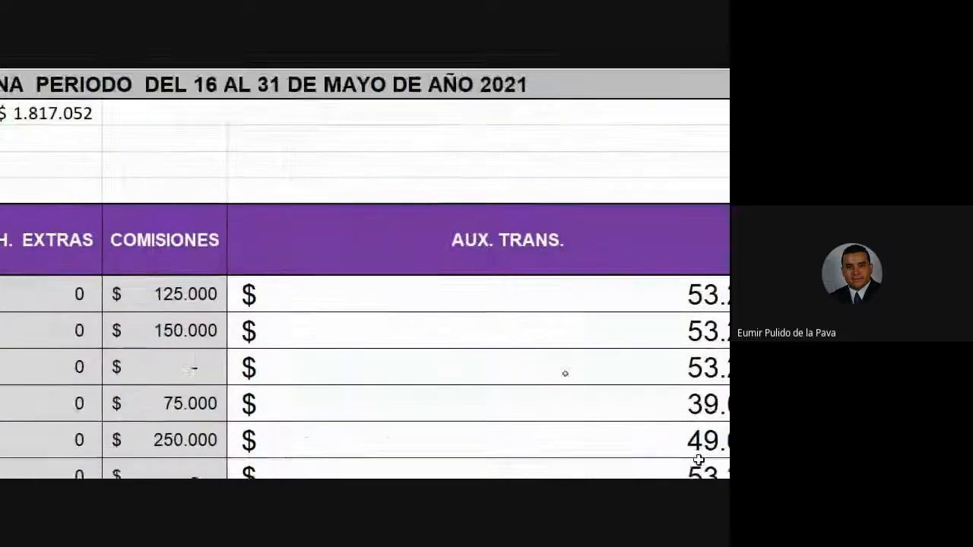
- Review G7's SI formula by highlighting its logical test, the D$3/30*C7 value-if-true argument and the 0 value-if-false argument
double_click(519, 273)
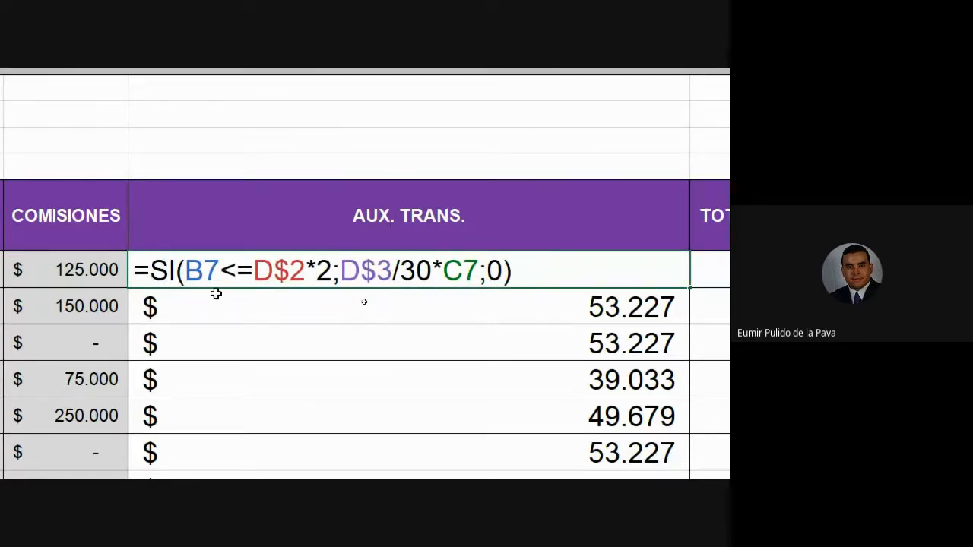
left_click_drag(185, 270, 332, 270)
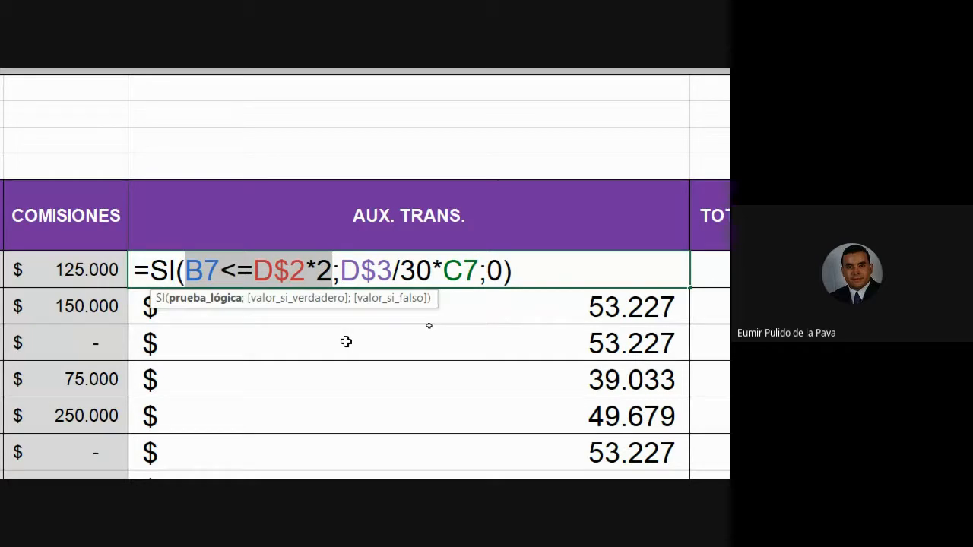
left_click_drag(341, 270, 478, 272)
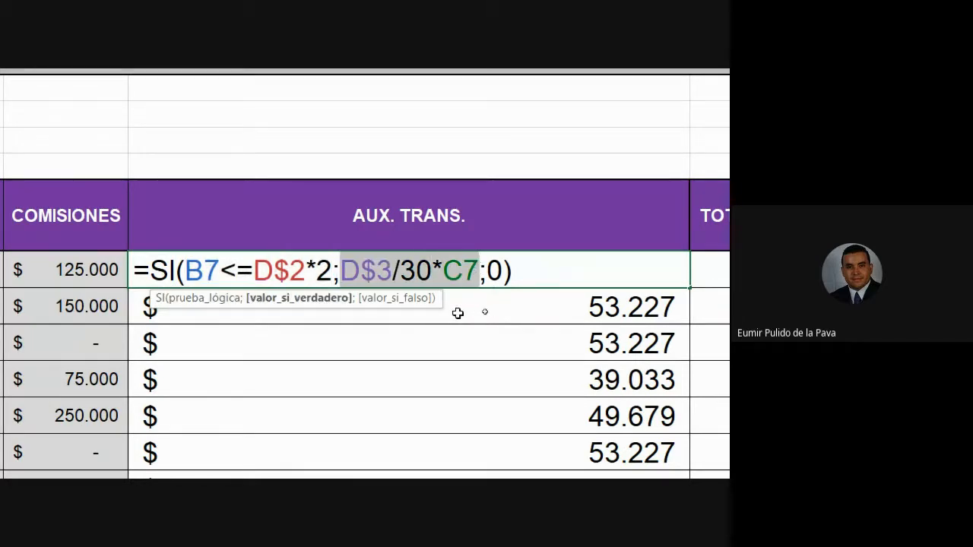
double_click(494, 271)
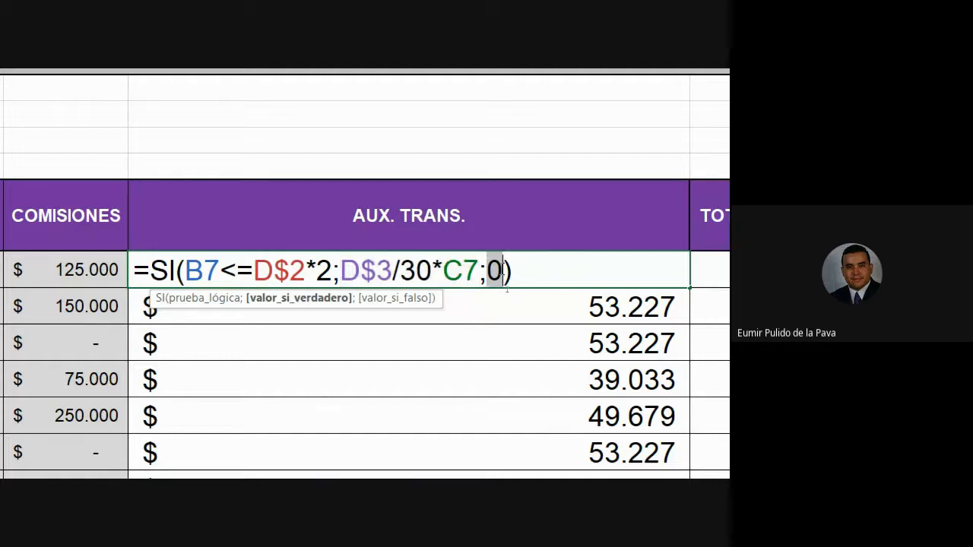
left_click(500, 333)
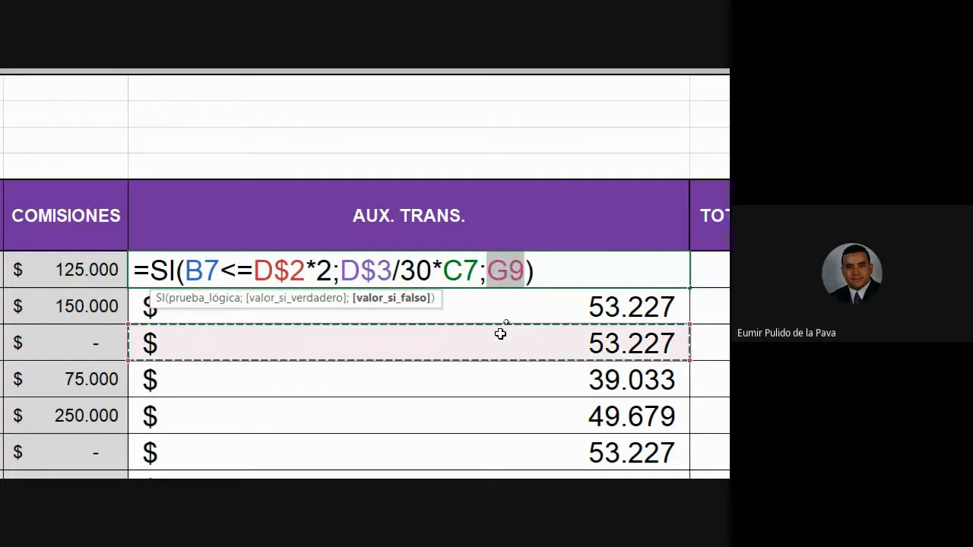
key("ctrl+Return")
scroll(502, 228, "down", 1)
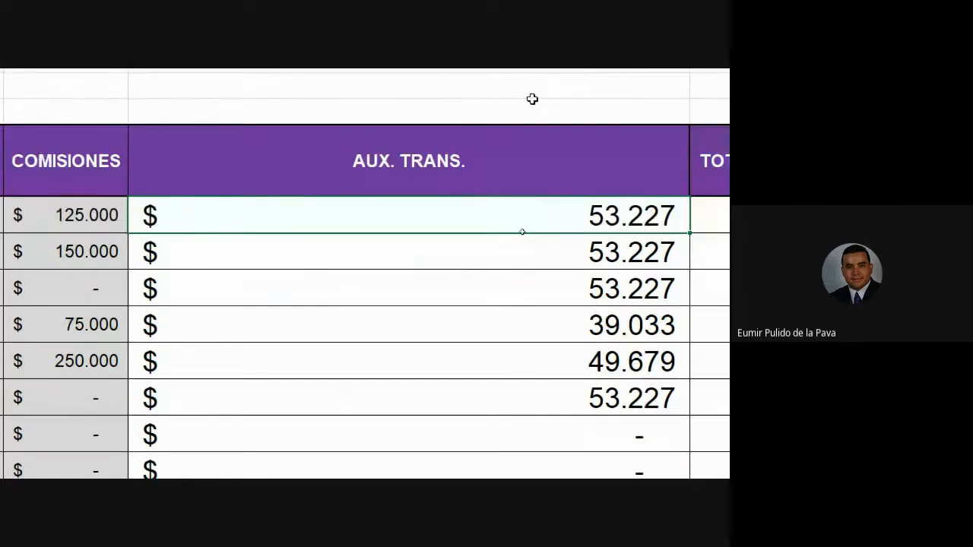
- Switch to the Google Meet call in Chrome and admit everyone waiting to join
left_click(258, 460)
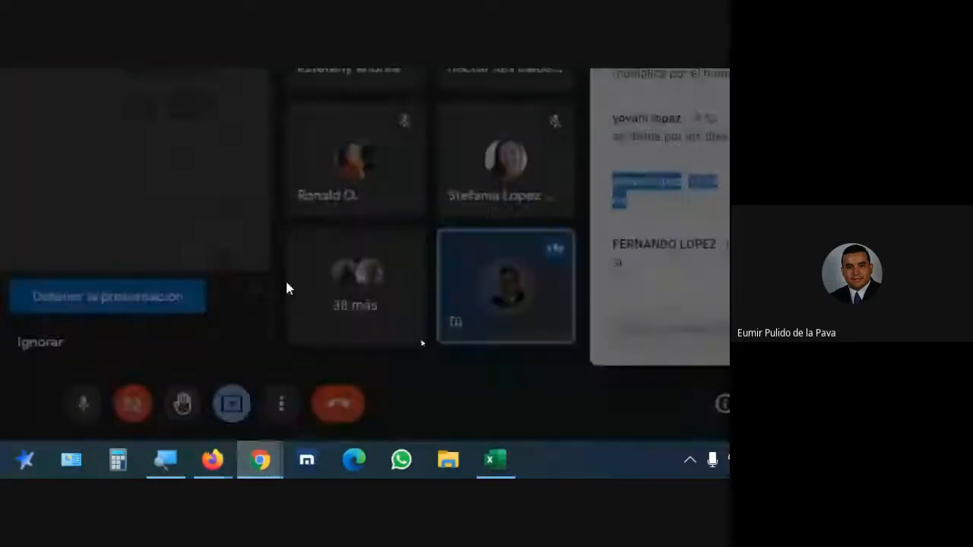
left_click(391, 219)
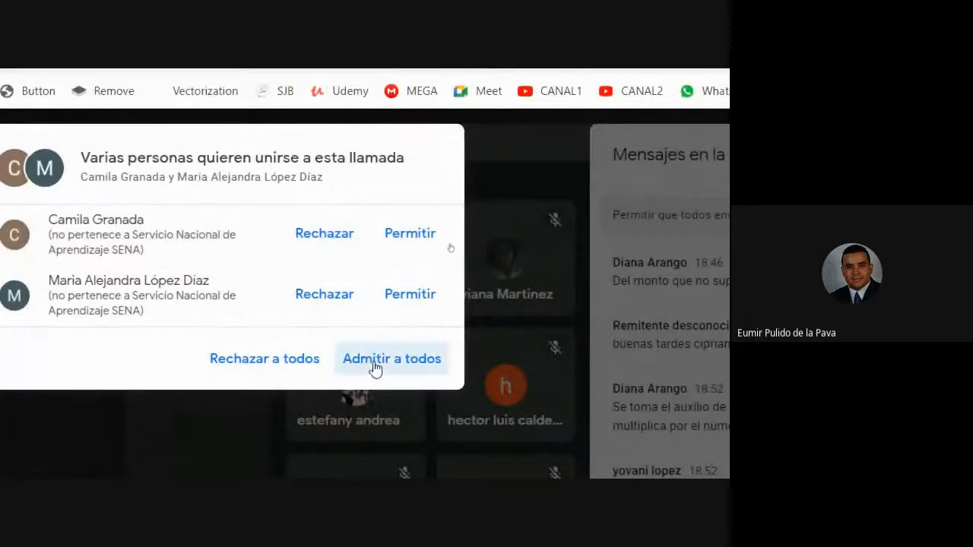
left_click(373, 365)
- Read the participants' chat messages about whether the allowance calculation needs parentheses
scroll(659, 367, "down", 4)
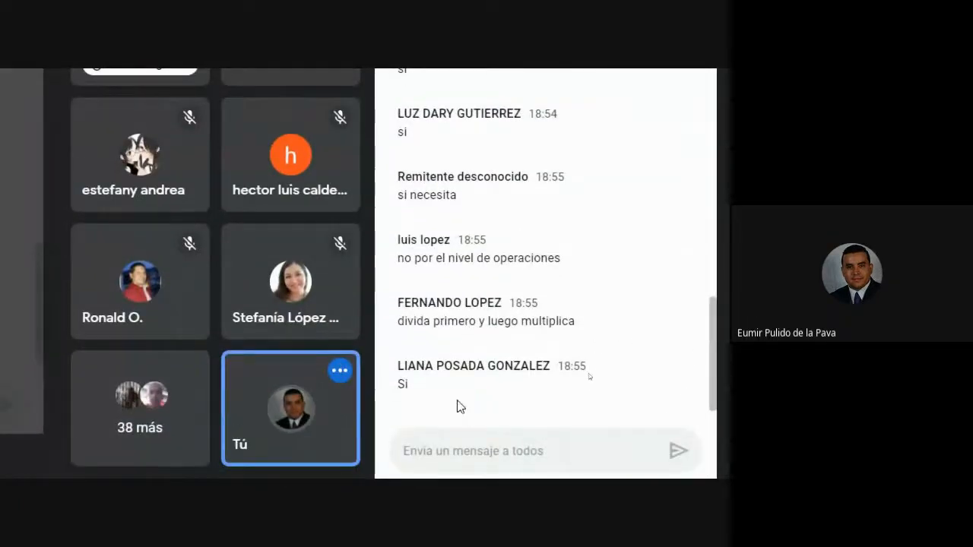
scroll(453, 346, "up", 5)
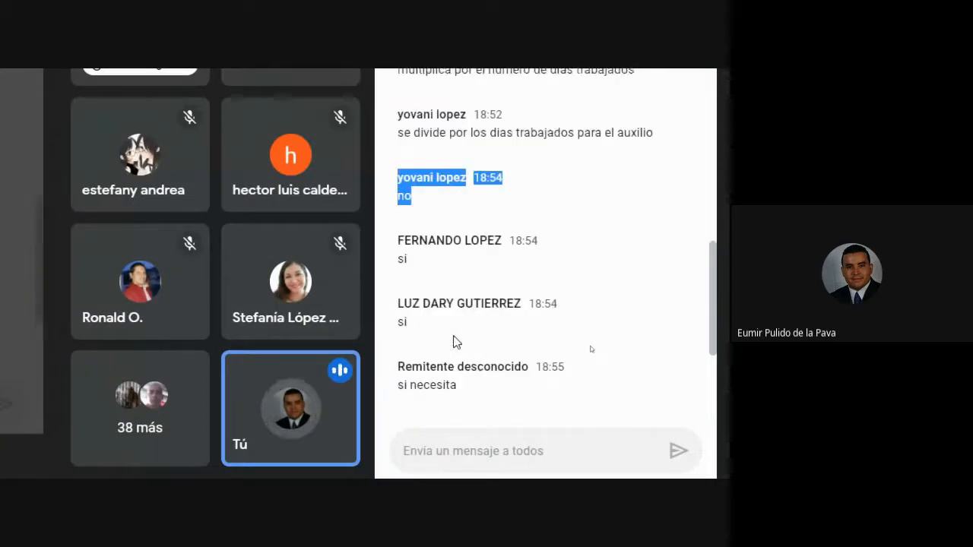
left_click(559, 320)
scroll(589, 339, "down", 5)
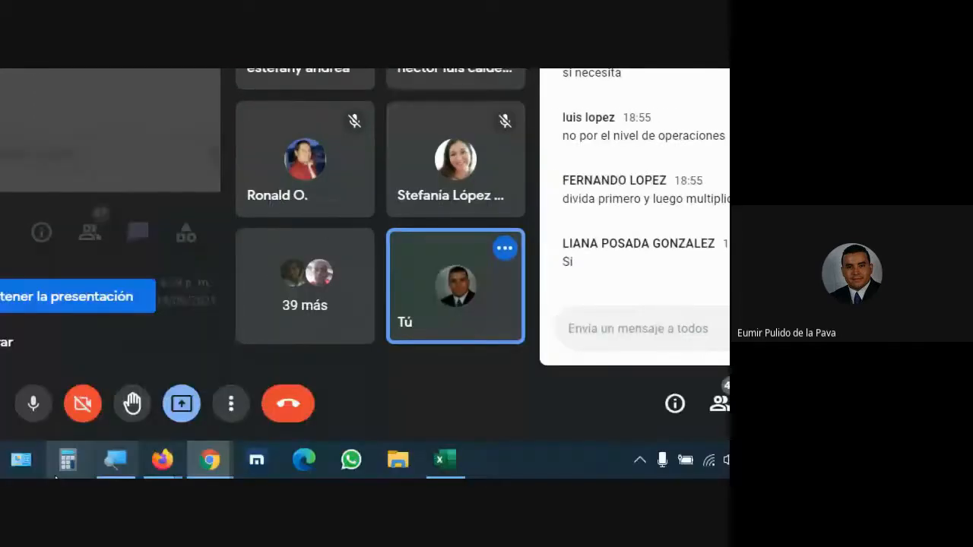
left_click(66, 391)
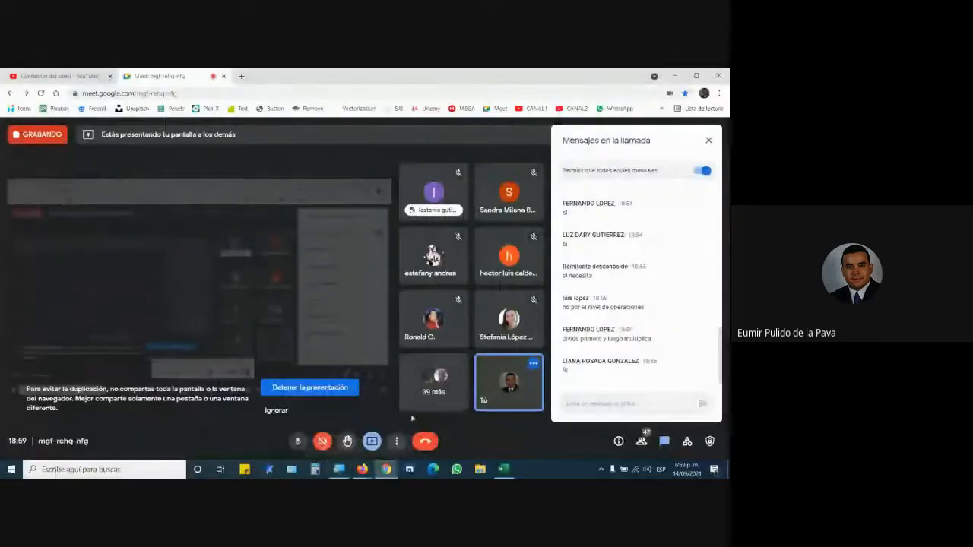
- Return to the Excel workbook and look over G7's formula in sheet Ejer2
left_click(503, 469)
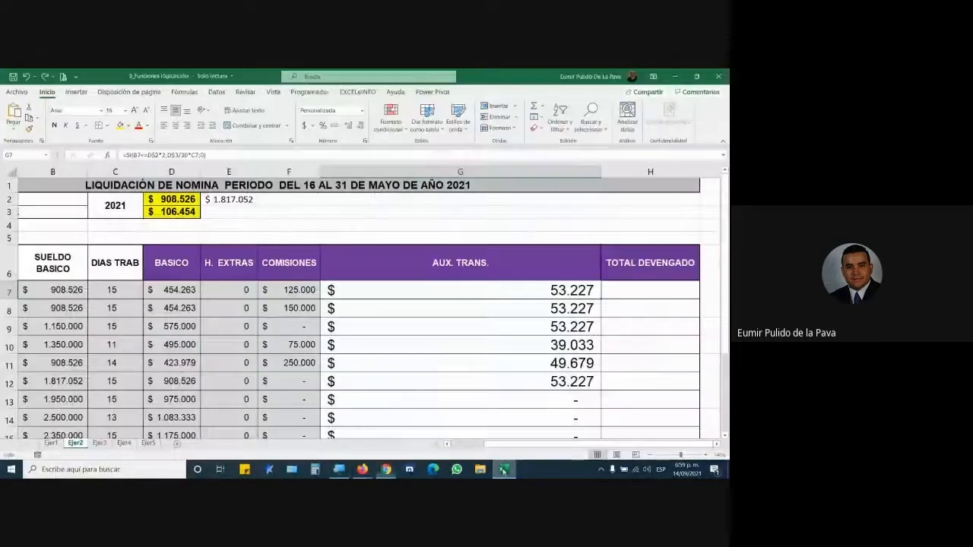
double_click(398, 290)
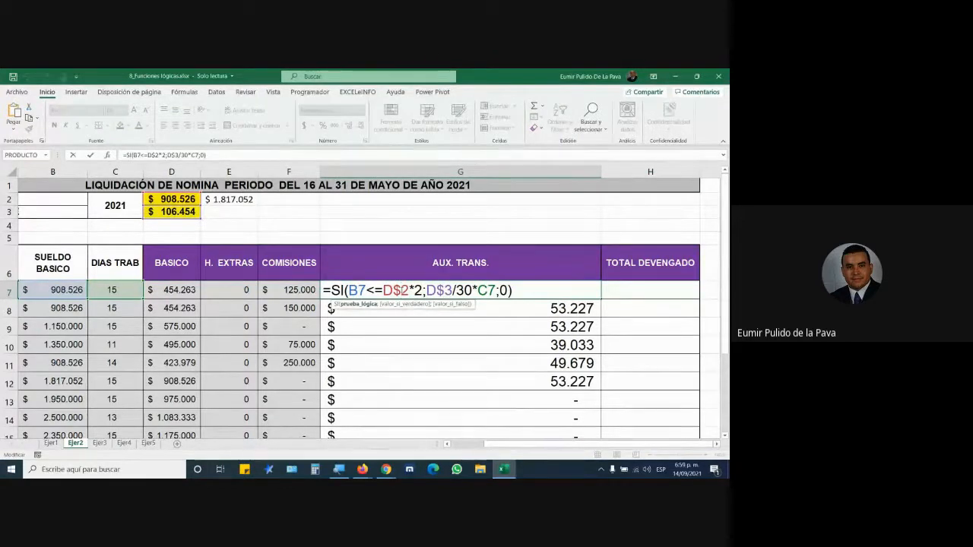
key("Return")
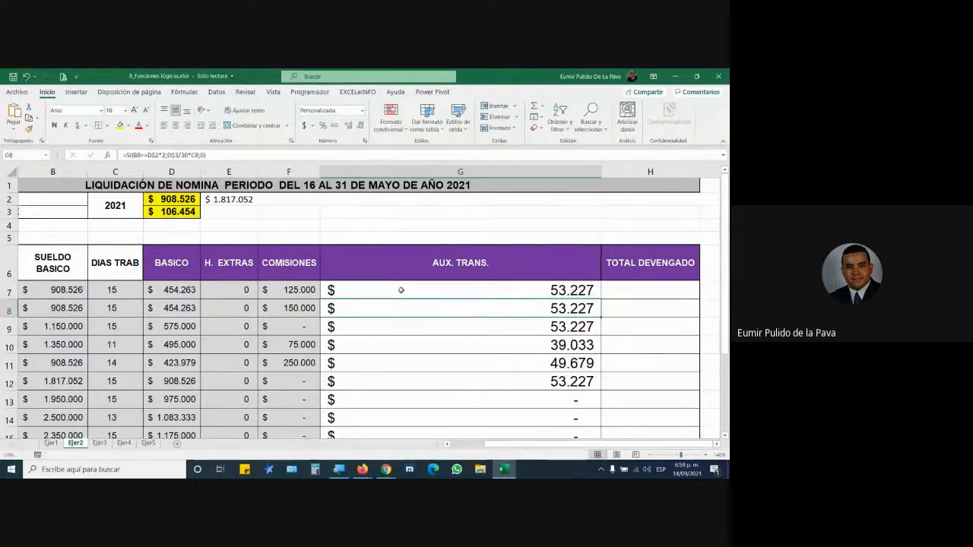
- Switch to the GFPI-F-135 PDF guide in Firefox and highlight the start of the Ejer3 instructions
mouse_move(363, 469)
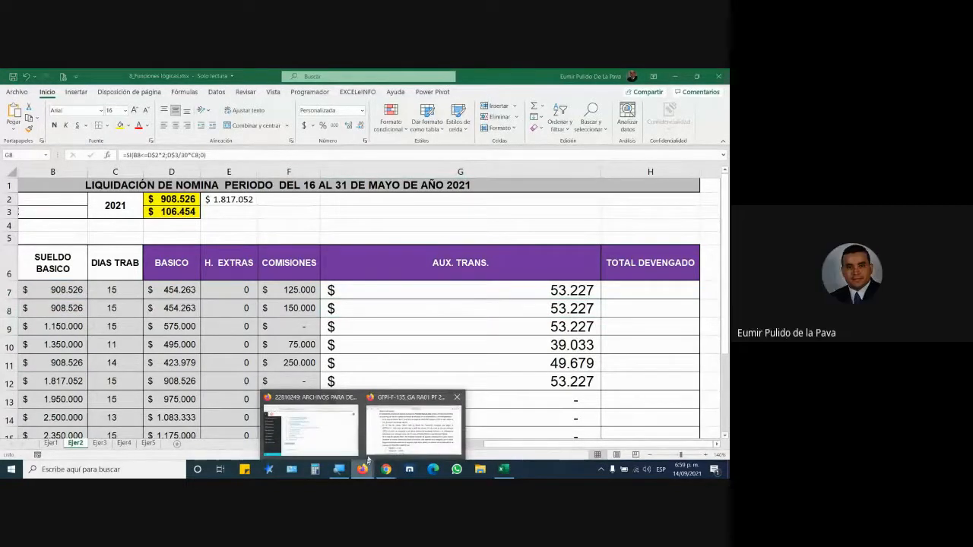
left_click(412, 426)
scroll(319, 322, "down", 3)
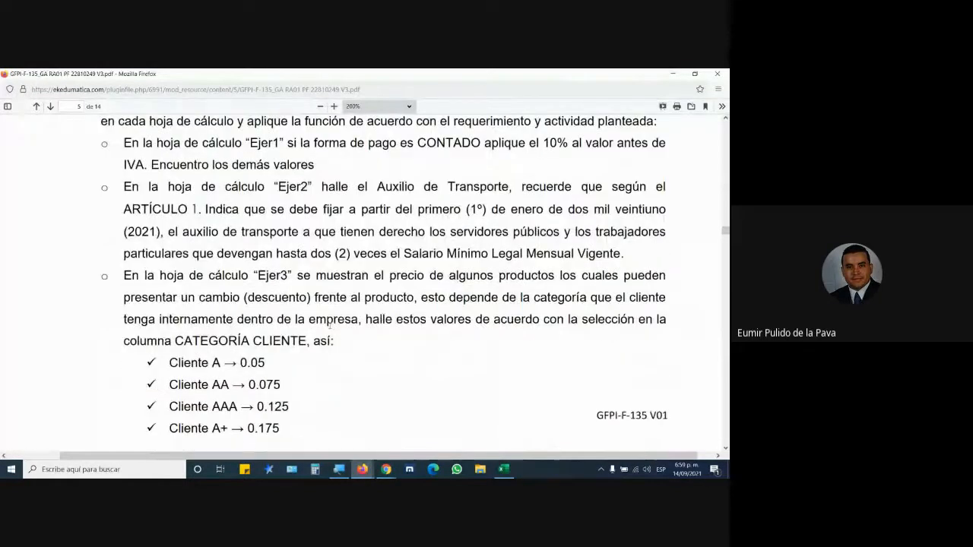
left_click_drag(123, 185, 287, 197)
- Check the participant list in the Google Meet call and return to the Ejer3 instructions in the PDF guide
left_click(389, 469)
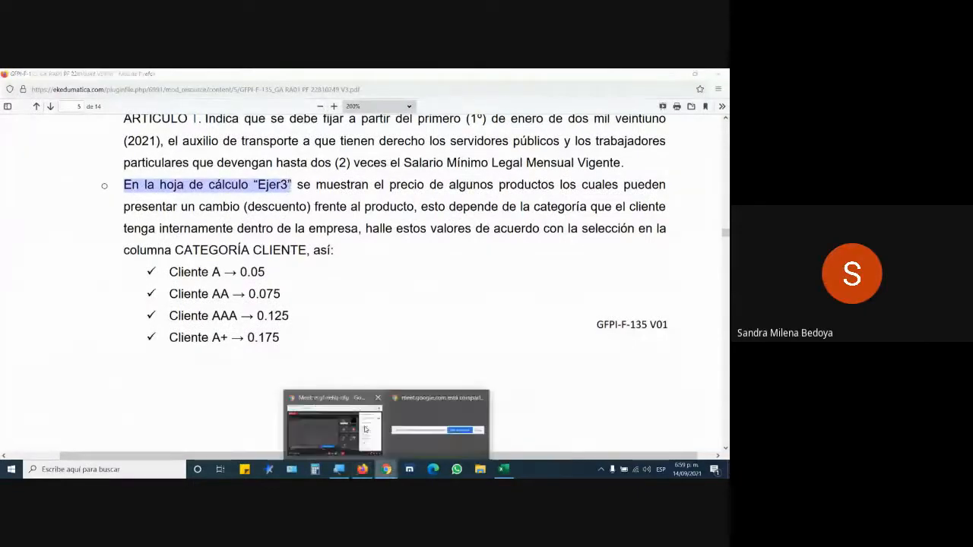
left_click(365, 430)
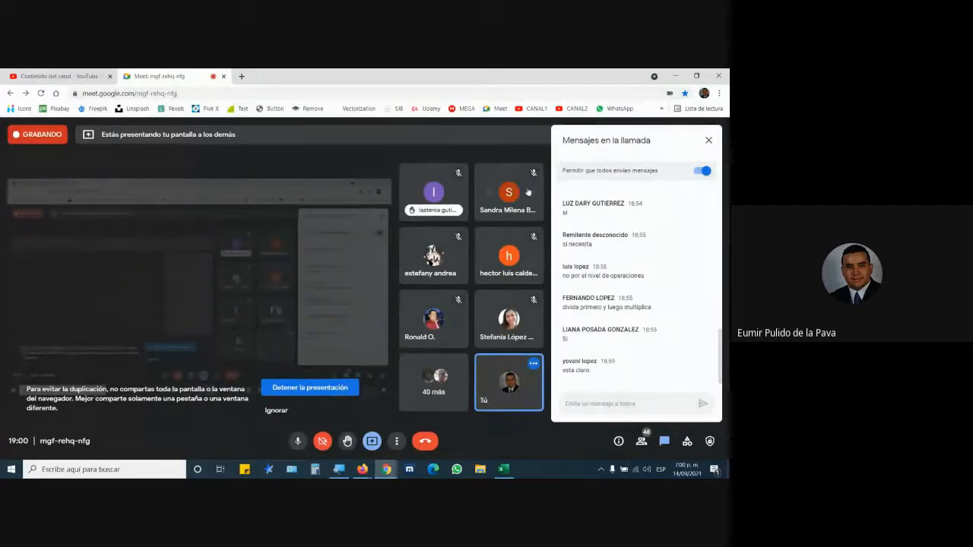
left_click(641, 442)
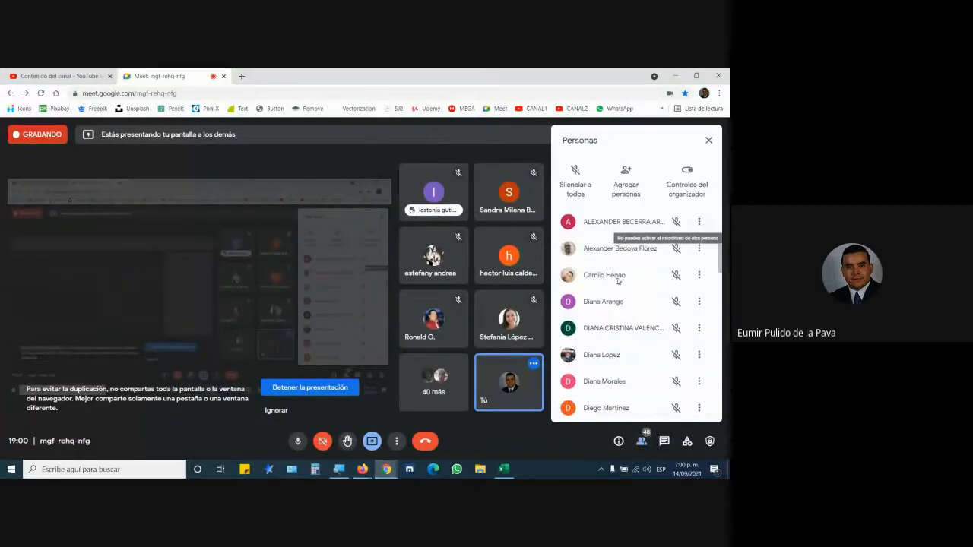
left_click(699, 274)
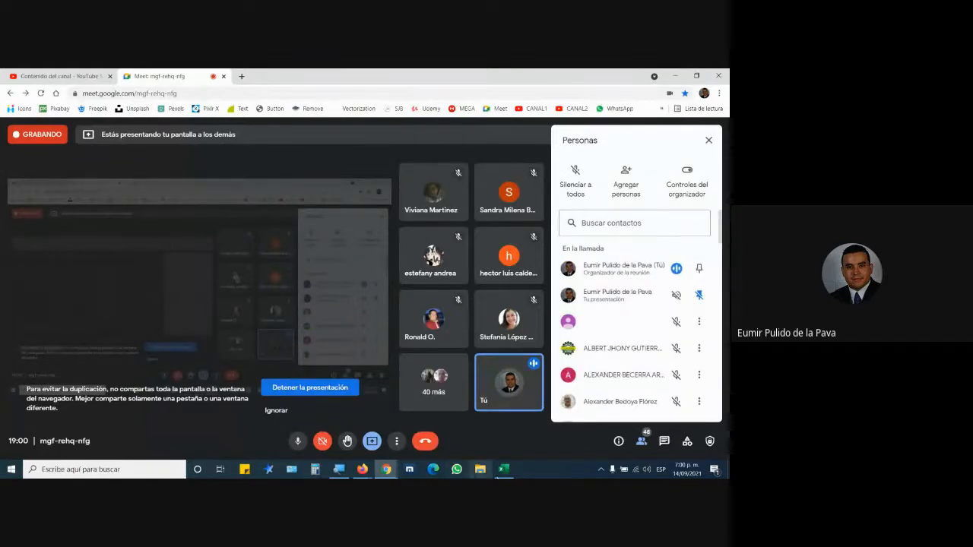
mouse_move(363, 472)
left_click(413, 430)
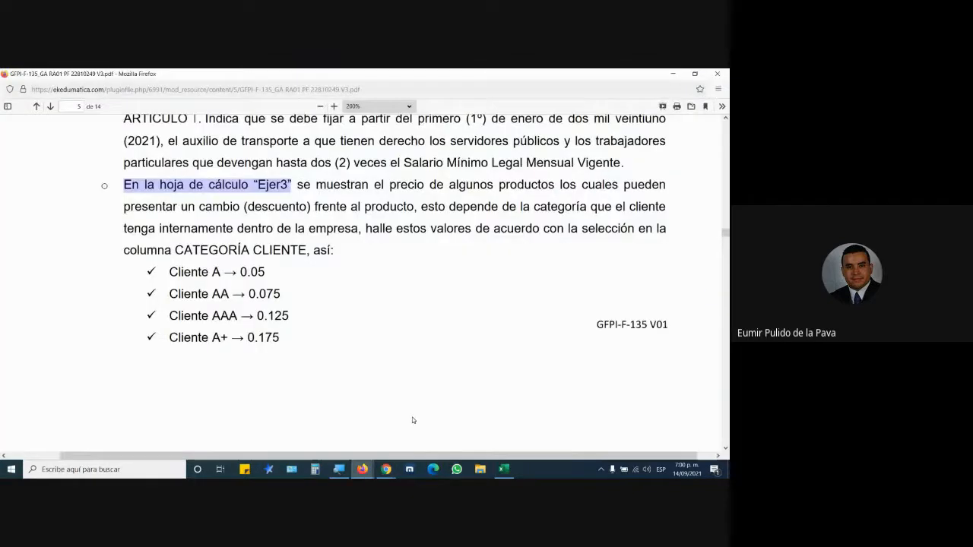
- Read the Ejer3 instructions in the PDF guide, highlighting the paragraph and the discount list from Cliente A to Cliente A+
left_click_drag(258, 184, 290, 185)
left_click_drag(362, 185, 373, 271)
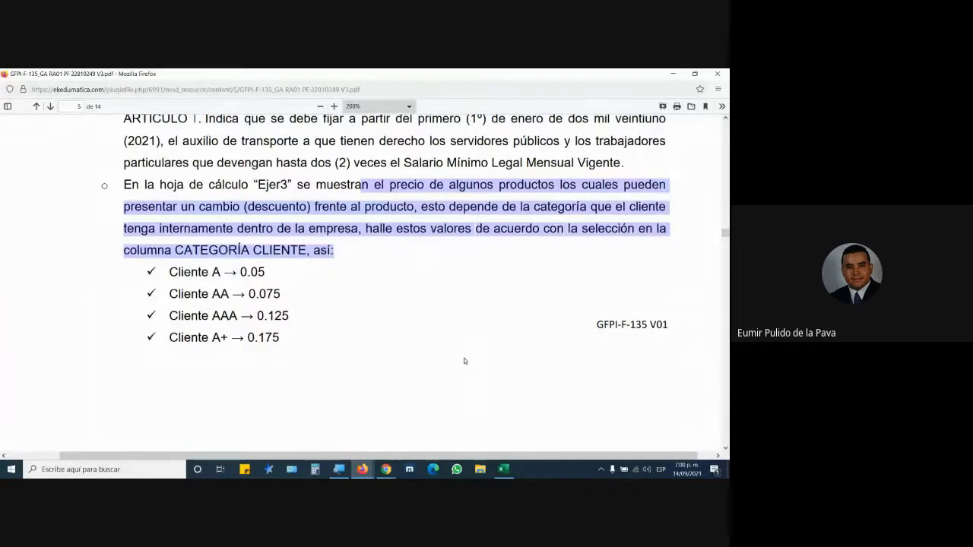
left_click_drag(170, 275, 283, 340)
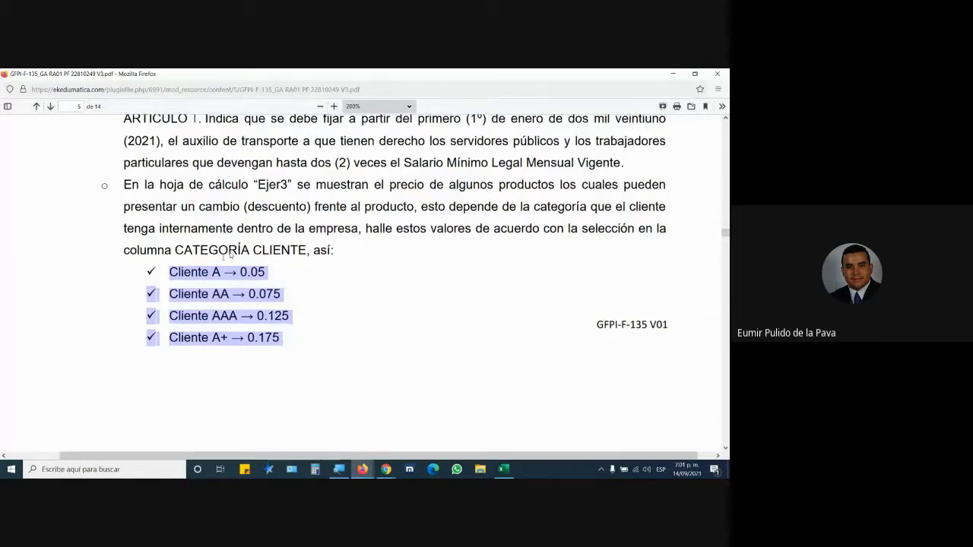
- Highlight only the Cliente A and Cliente AA discount lines in the Ejer3 category list
left_click(163, 276)
left_click_drag(169, 274, 282, 295)
left_click(337, 311)
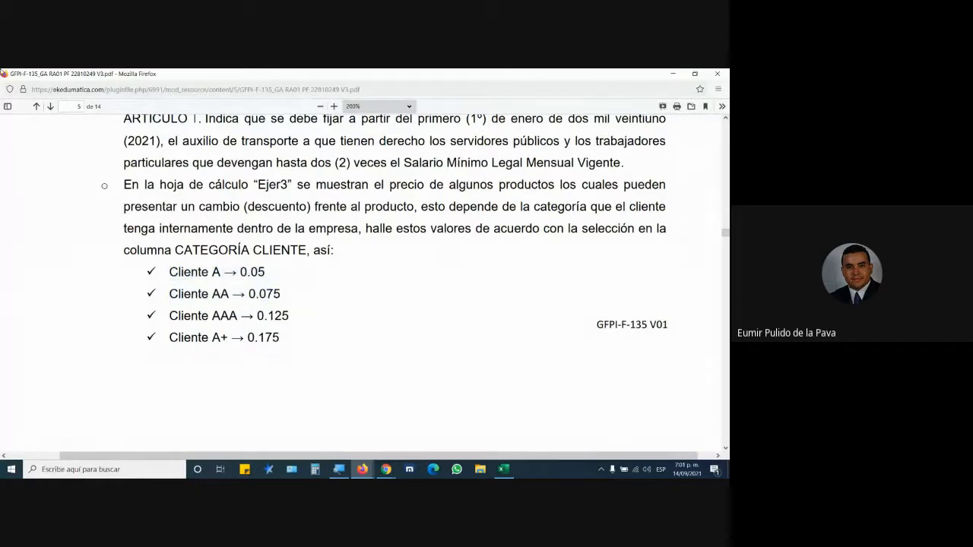
left_click_drag(169, 272, 282, 295)
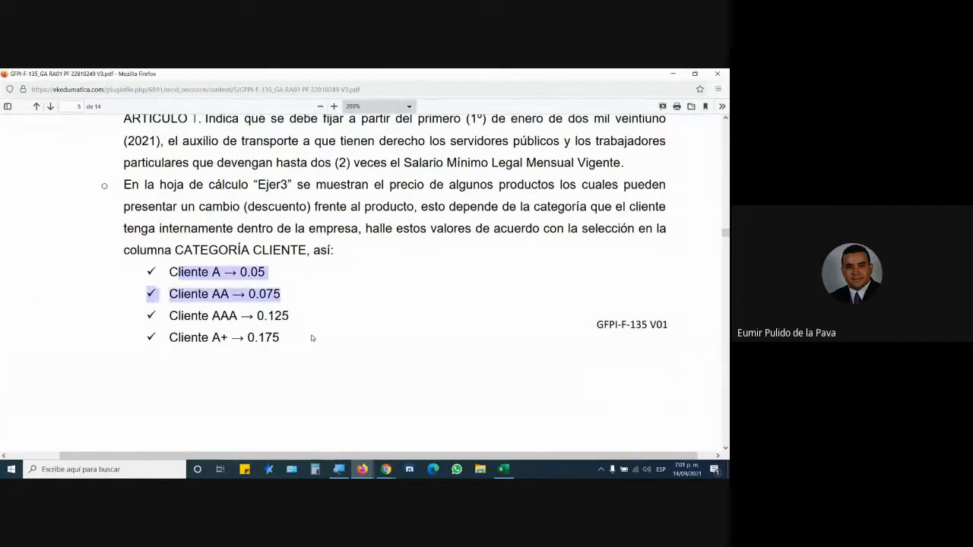
left_click(315, 330)
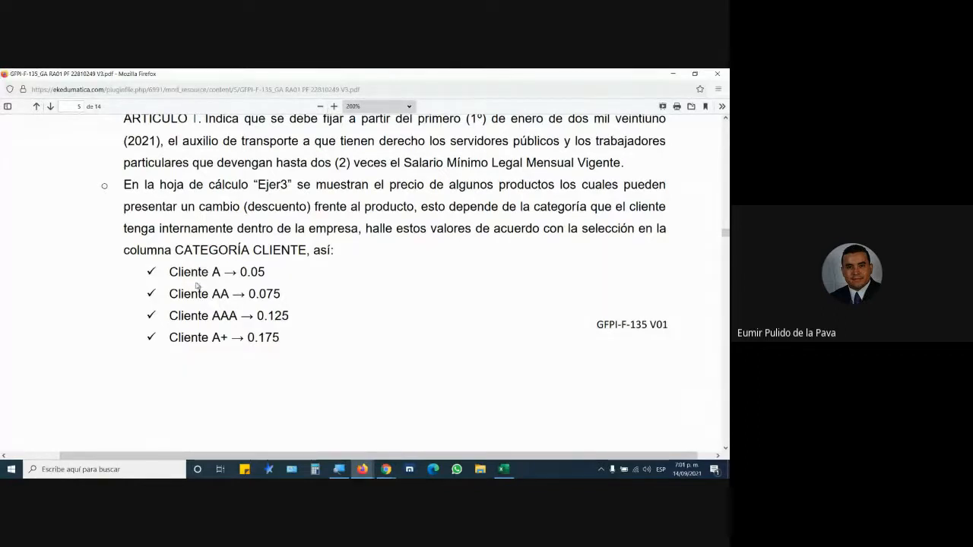
left_click_drag(180, 272, 315, 303)
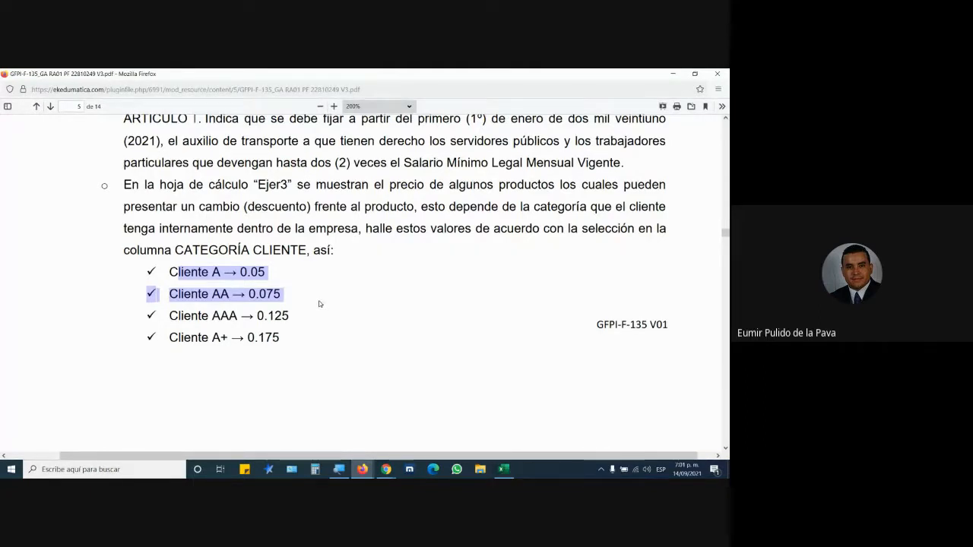
- Switch to Chrome and enter the web search "si anidado cuan" in a new tab
mouse_move(386, 469)
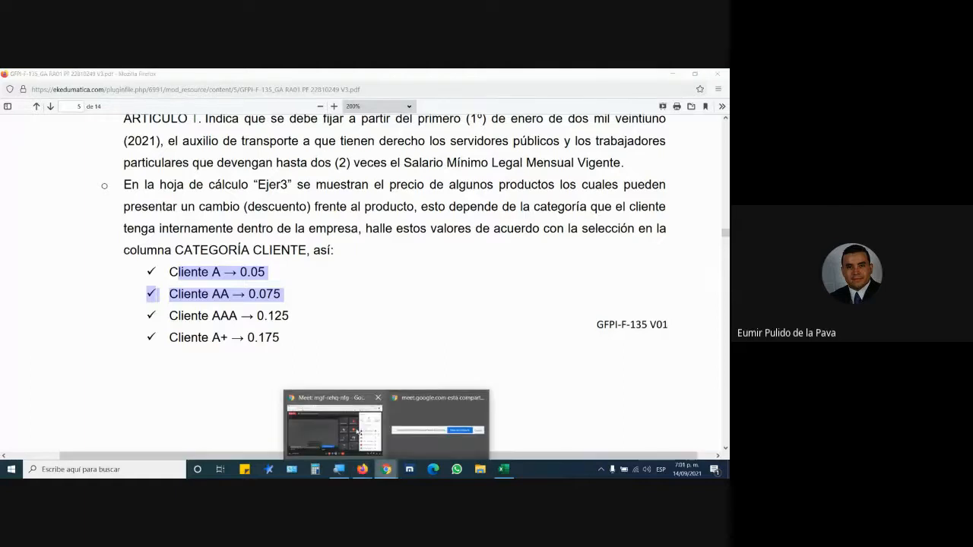
left_click(366, 408)
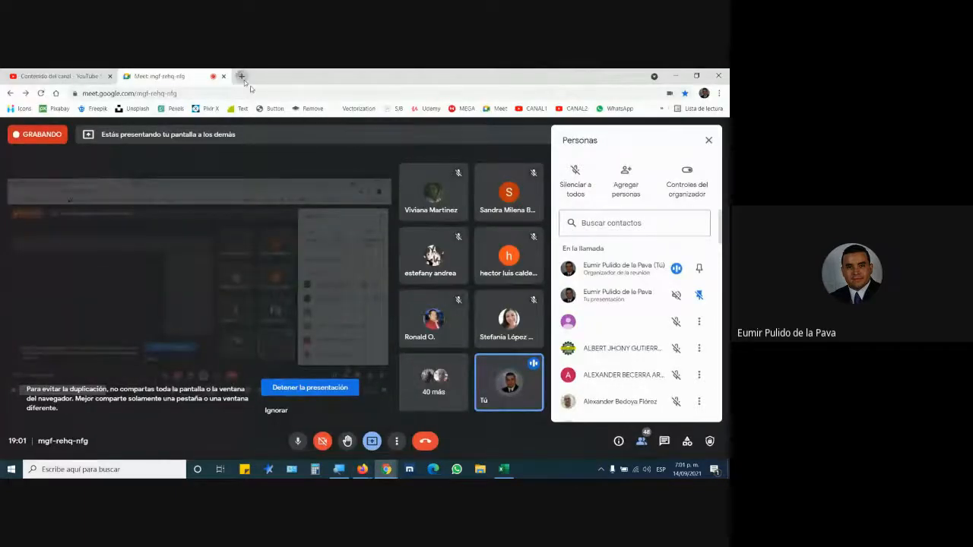
left_click(242, 76)
type("si anid")
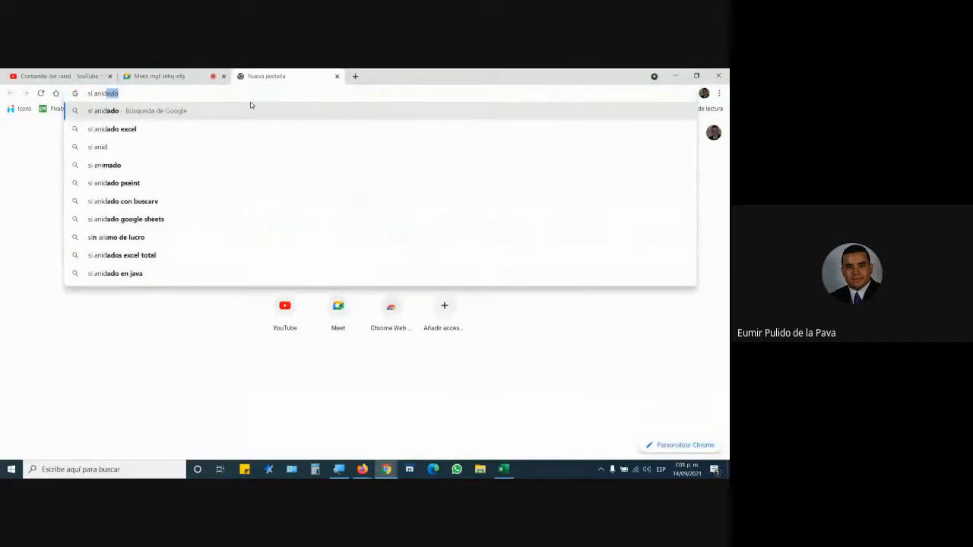
type("a")
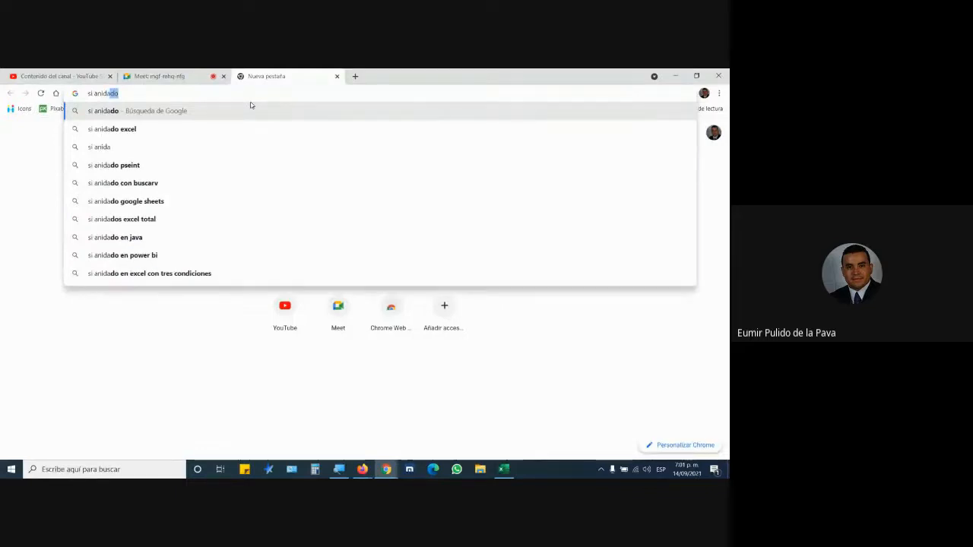
type("d")
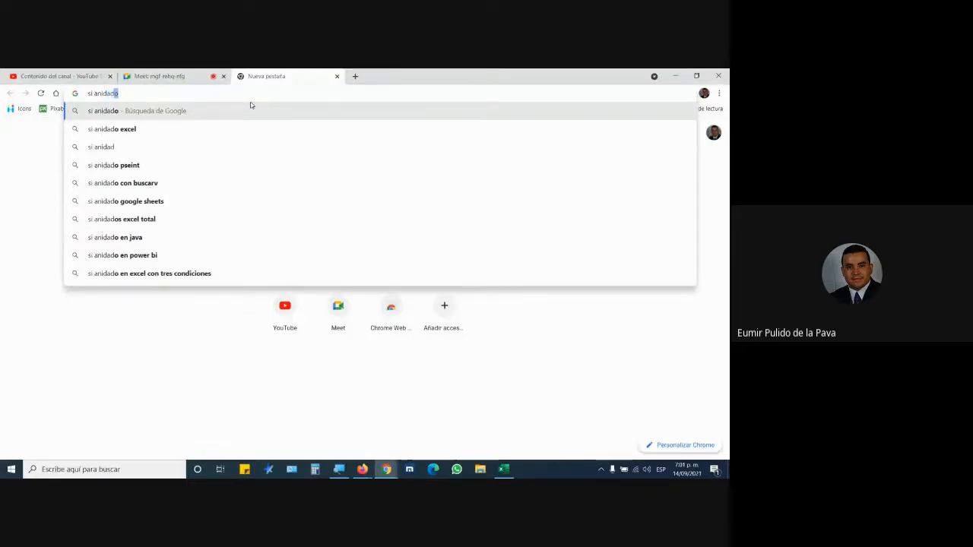
type("o cuan")
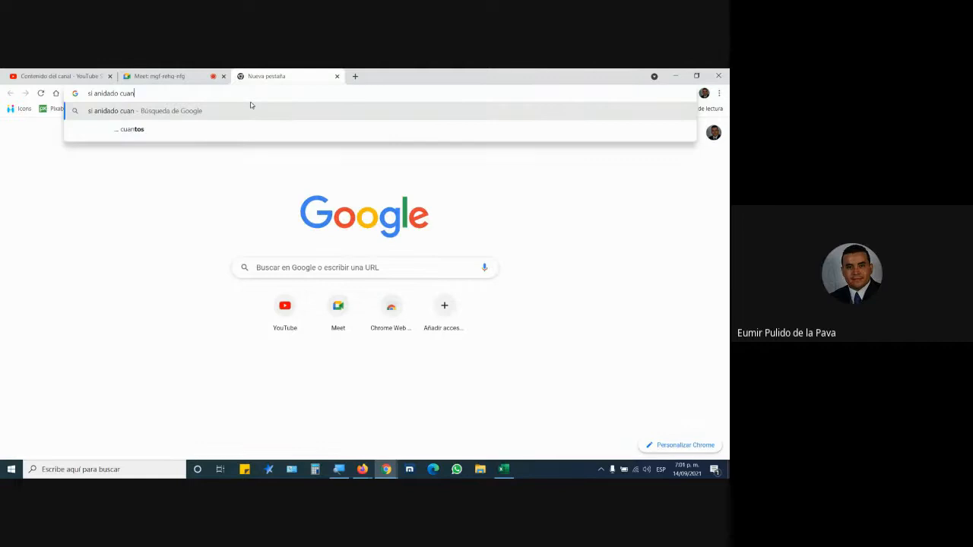
- Search the web for "si anidado cuantos" and open the Microsoft support article on nested SI formulas
type("tos")
key("Return")
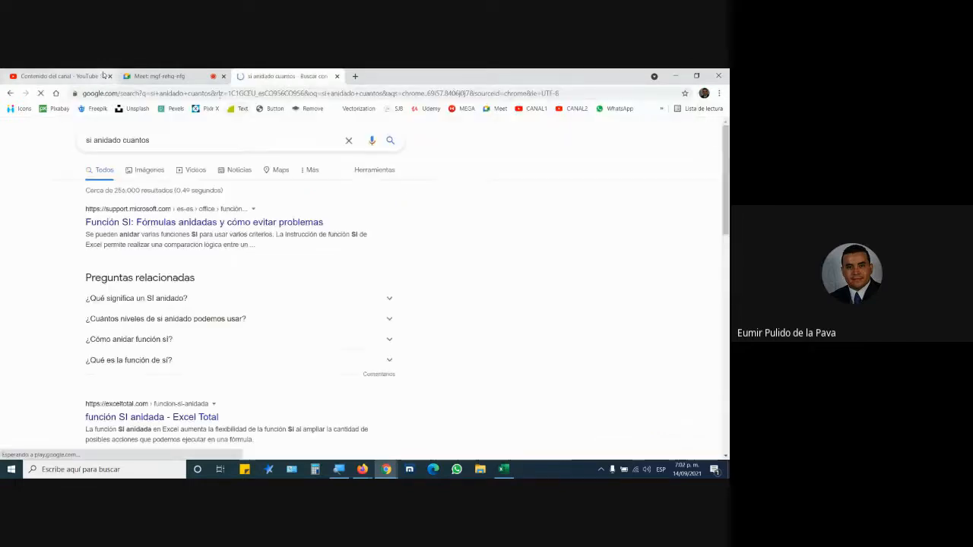
middle_click(236, 227)
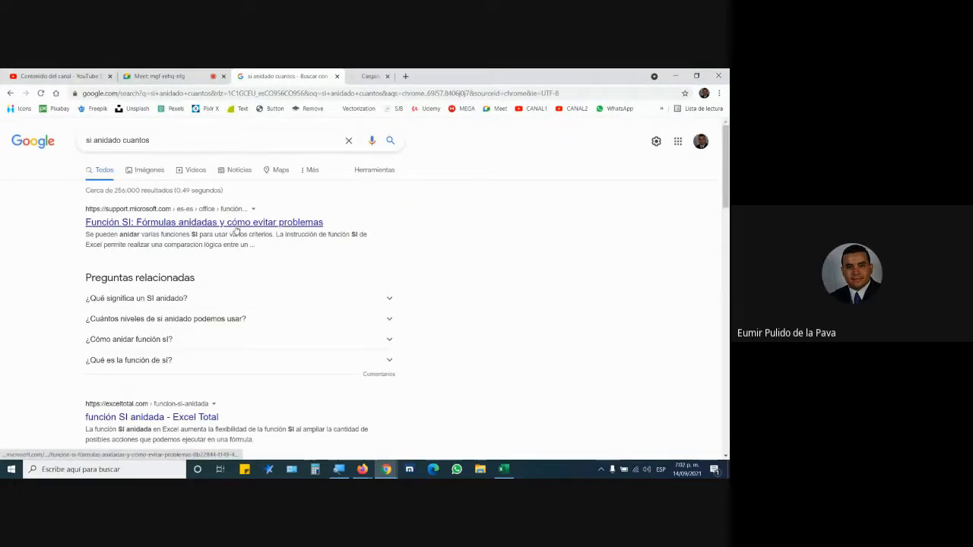
left_click(382, 74)
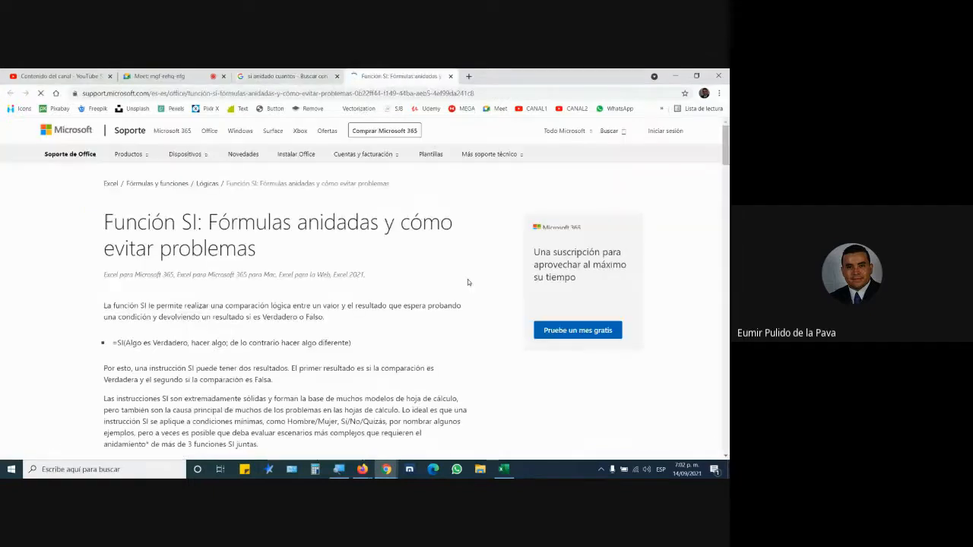
- Examine the article's section on the SI nesting limit and its long nested grading formula, using Magnifier at 200%
scroll(468, 282, "down", 2)
scroll(480, 282, "down", 5)
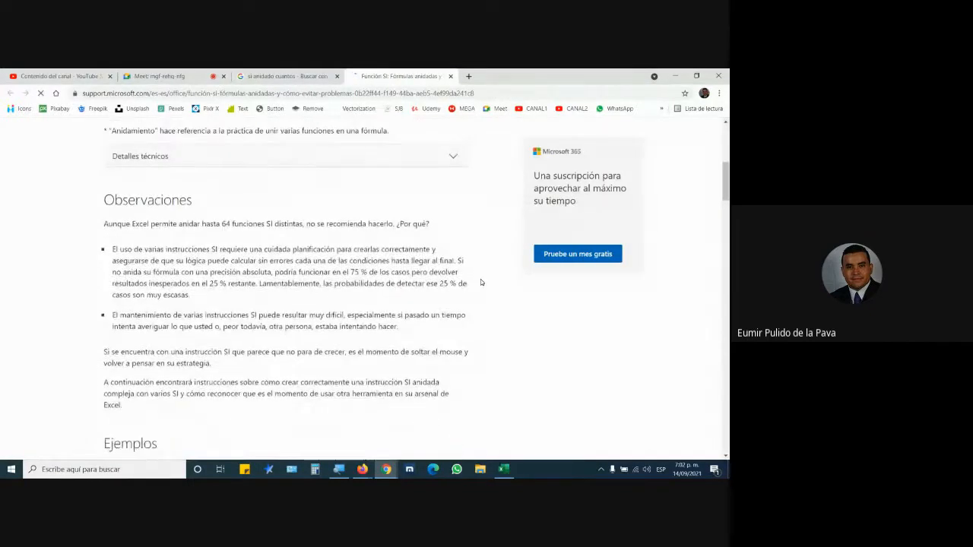
scroll(481, 282, "down", 5)
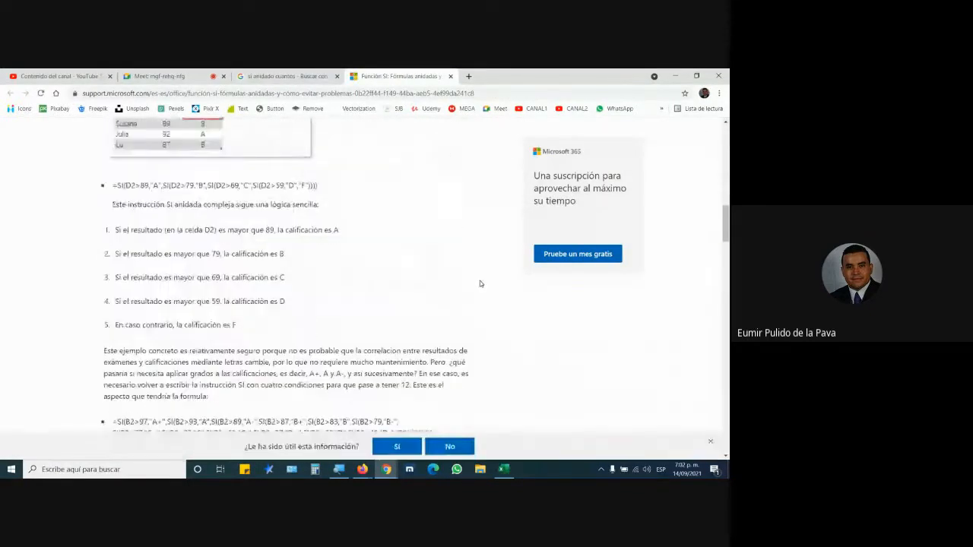
scroll(480, 283, "down", 2)
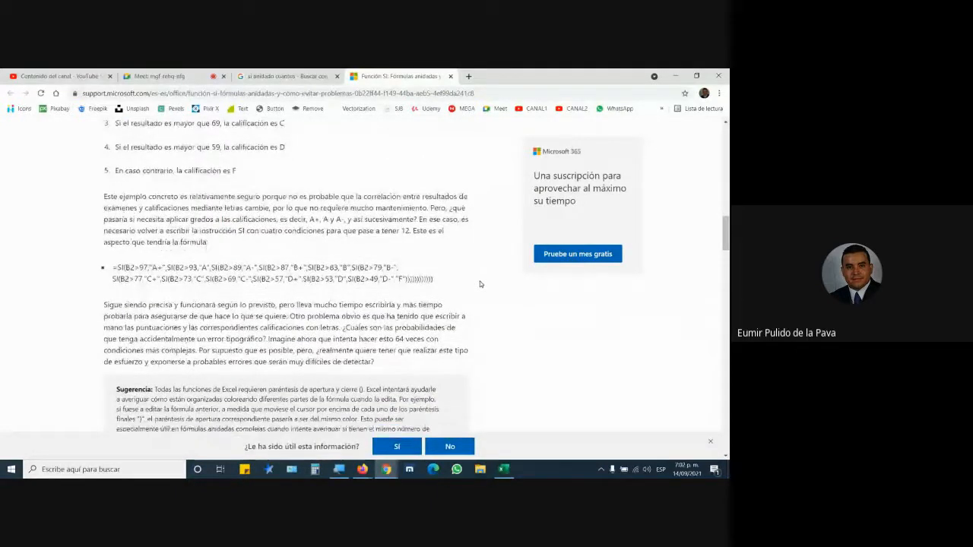
left_click(339, 469)
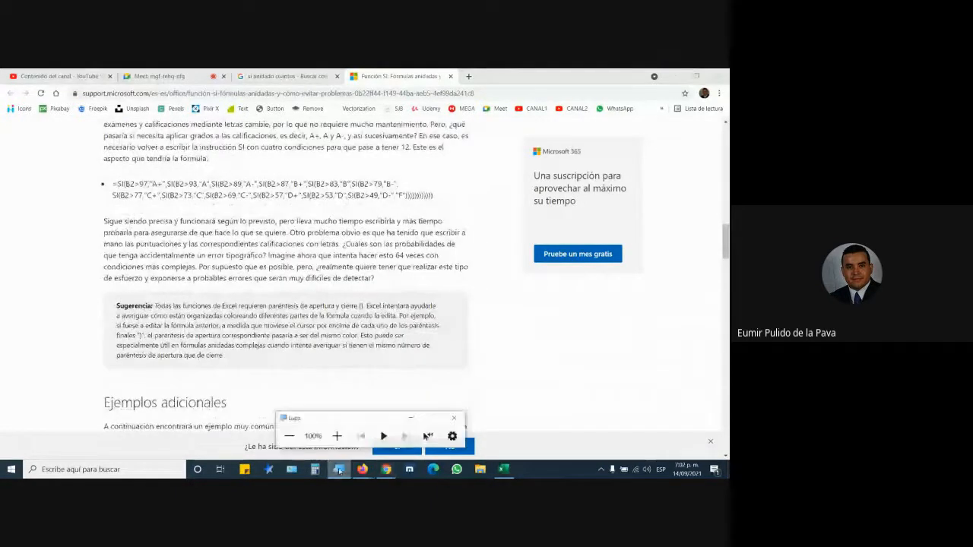
left_click(337, 434)
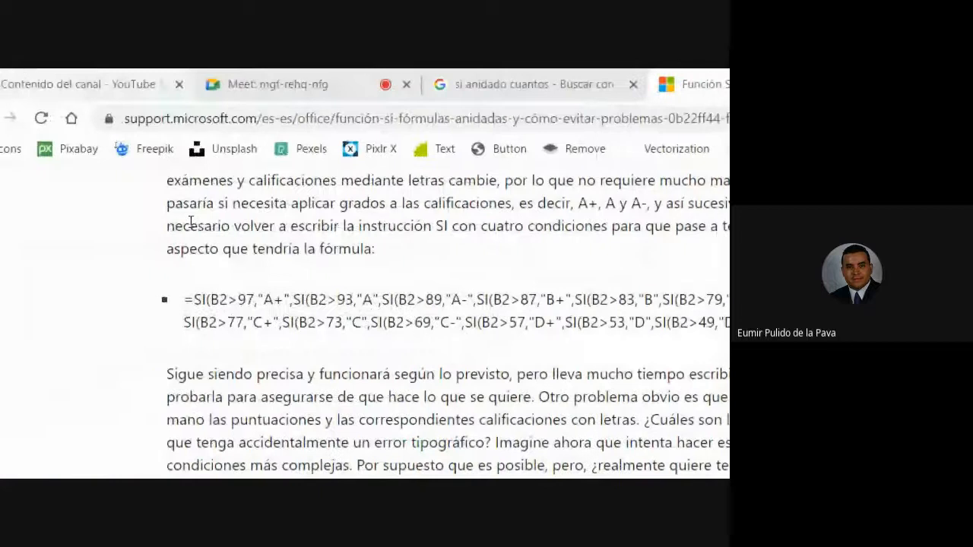
left_click_drag(120, 119, 284, 122)
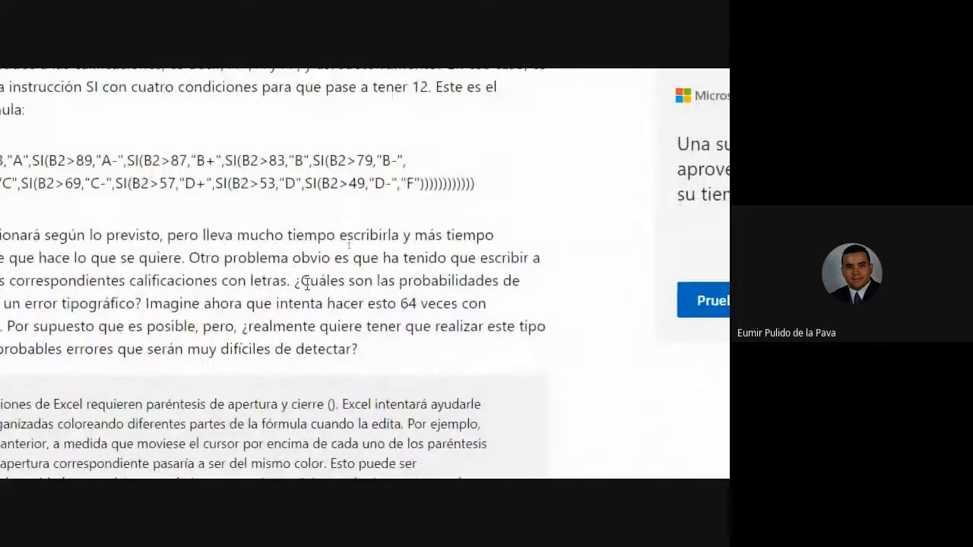
left_click_drag(370, 305, 486, 305)
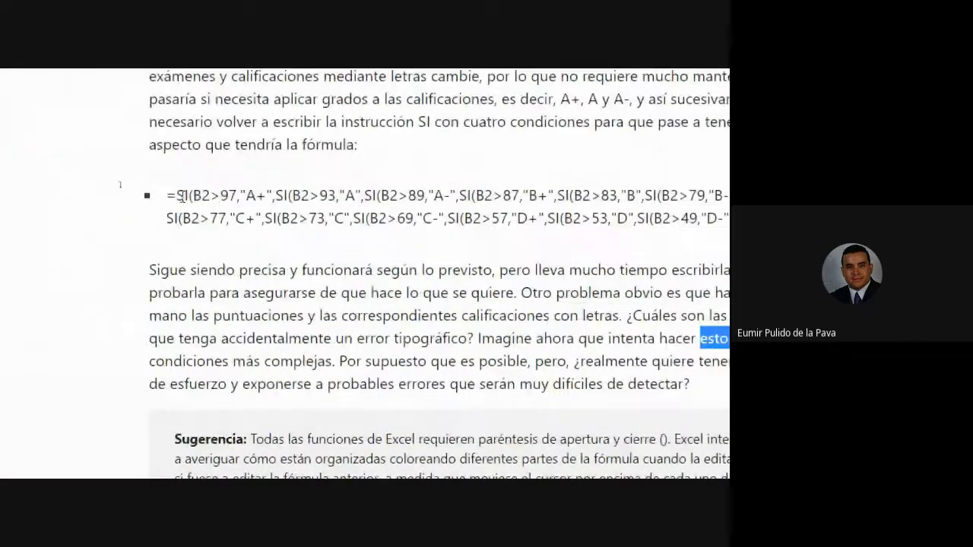
left_click_drag(178, 196, 573, 219)
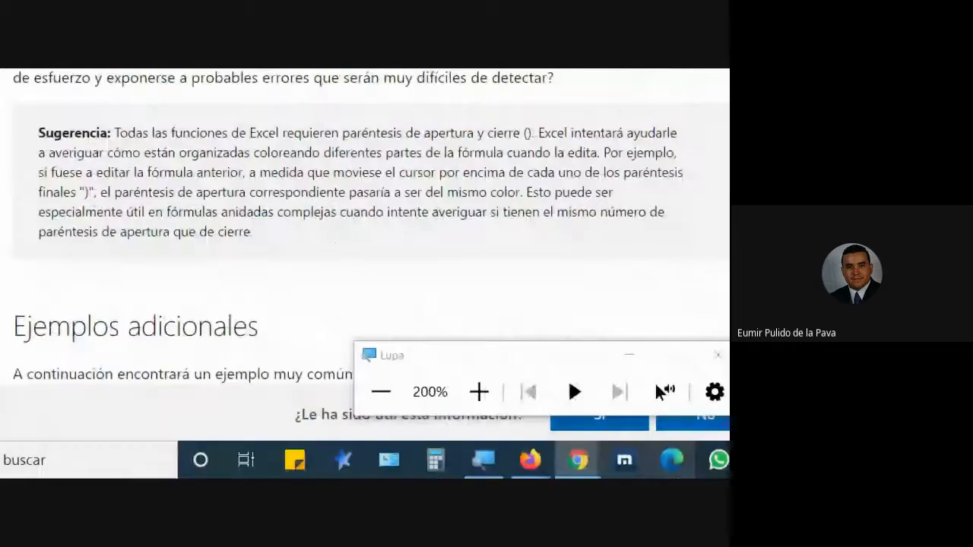
key("super+minus")
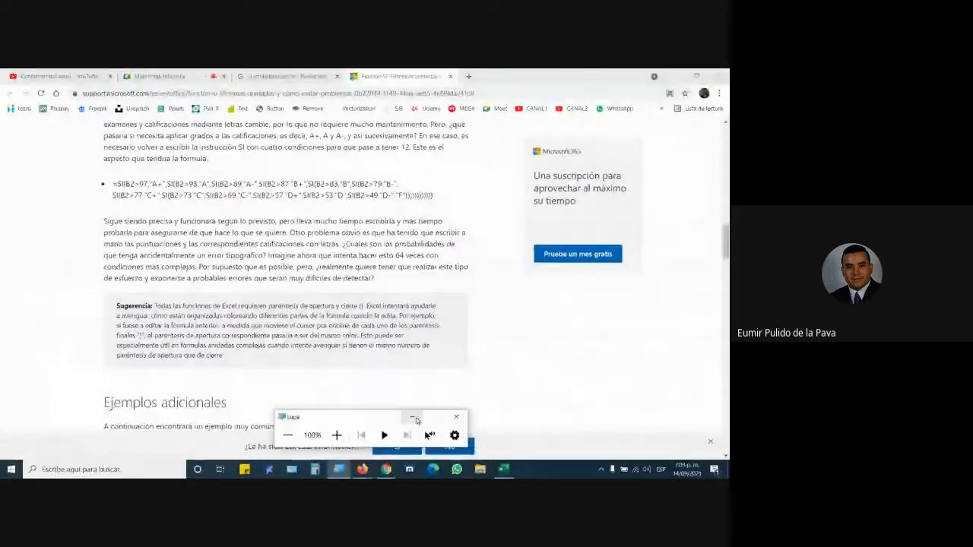
- Switch to the exercise PDF in Firefox and review the Ejer3 discount list for client categories A, AA, AAA and A+
mouse_move(362, 469)
left_click(399, 435)
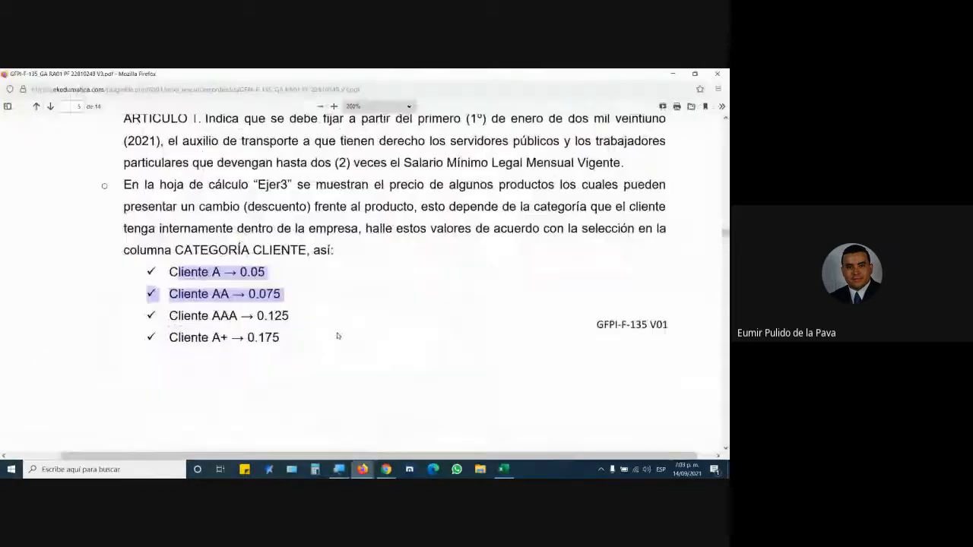
left_click_drag(180, 272, 283, 295)
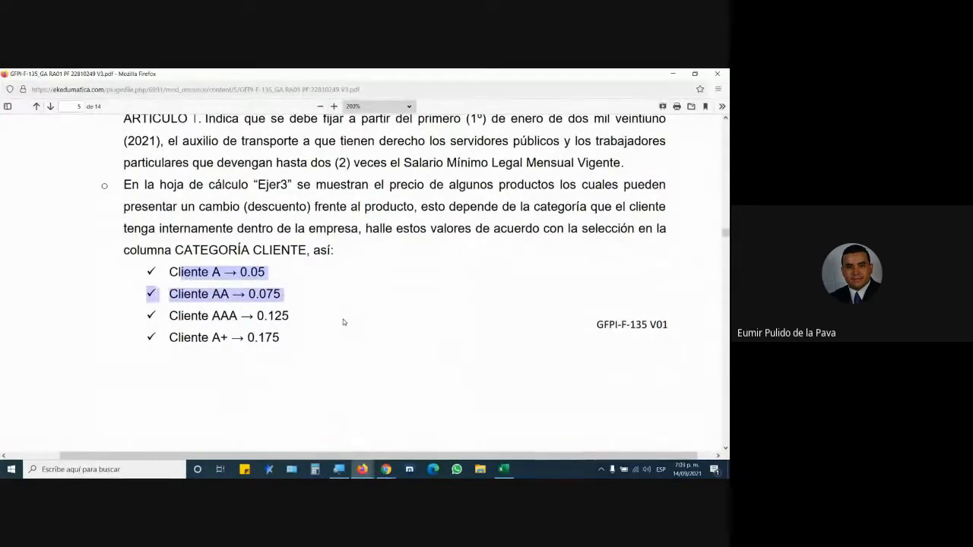
left_click_drag(178, 274, 280, 339)
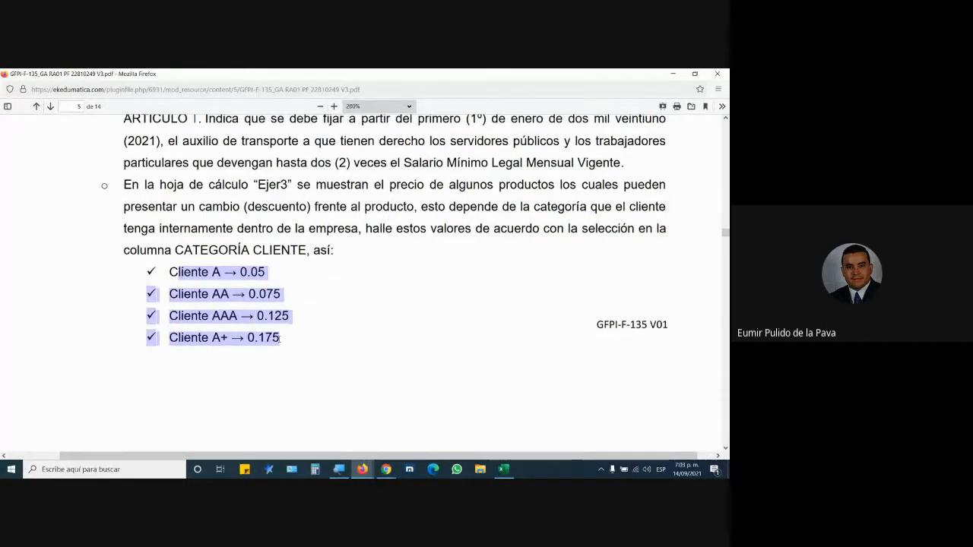
scroll(279, 341, "down", 2)
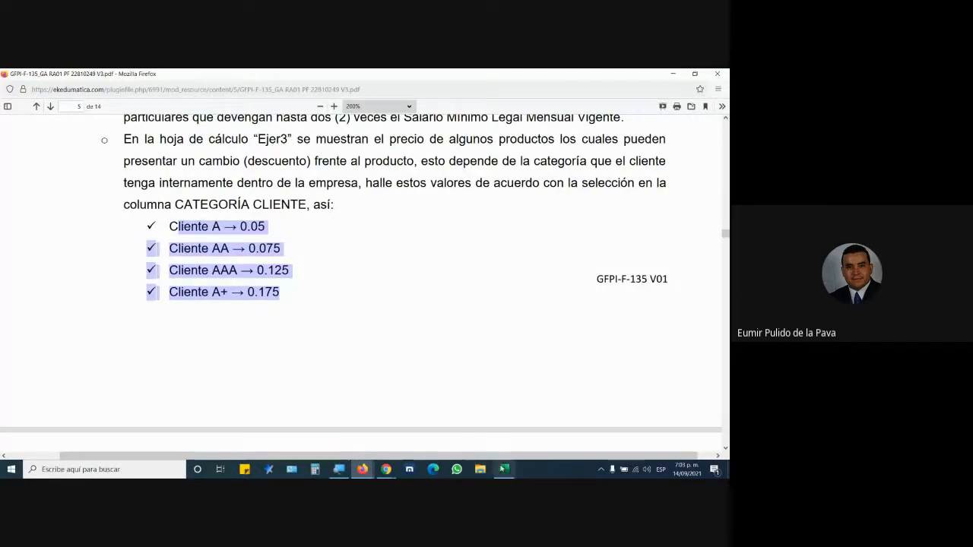
- Switch to the logical functions workbook in Excel, show sheet Ejer3 and enlarge its view to 170%
left_click(502, 469)
left_click(99, 443)
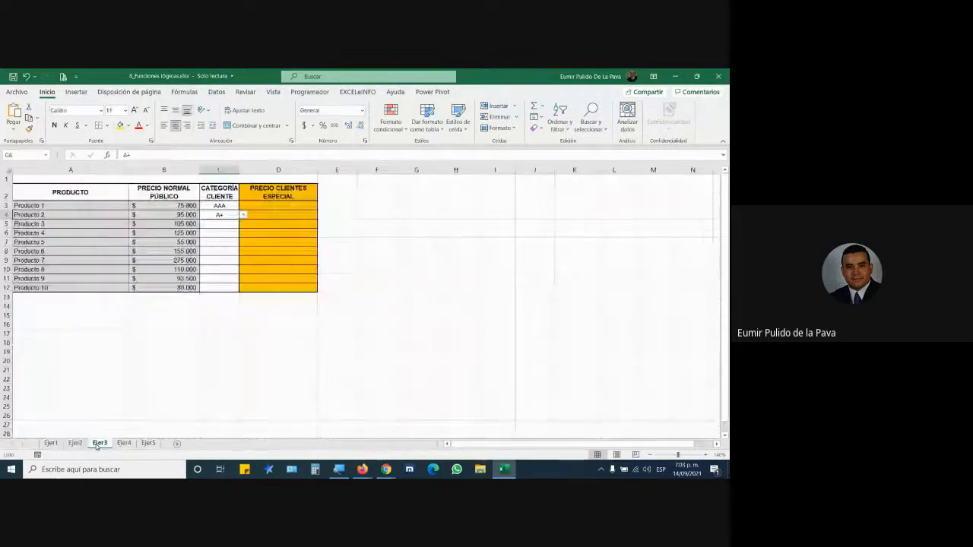
left_click(308, 250)
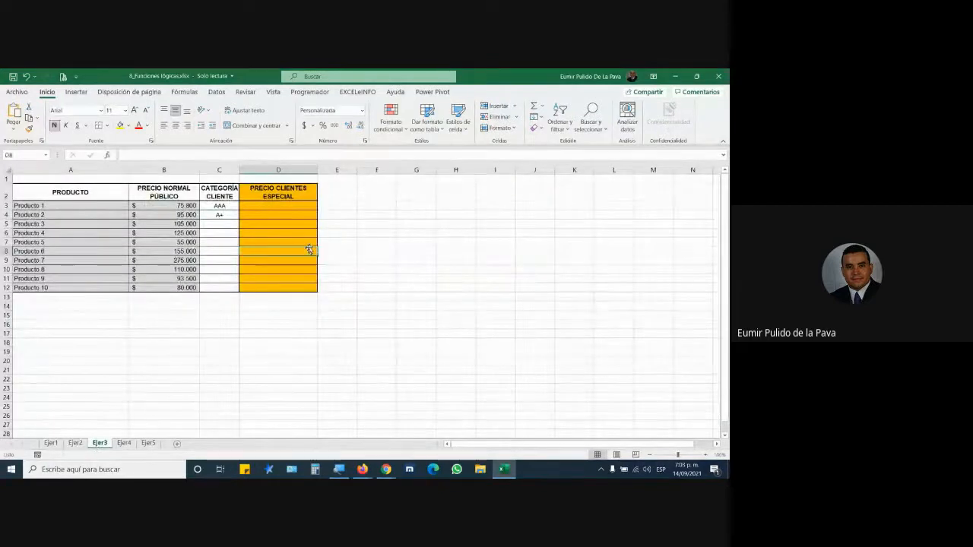
left_click(706, 455)
left_click(705, 454)
left_click(705, 454)
left_click(705, 454)
left_click(705, 455)
left_click(706, 455)
left_click(706, 455)
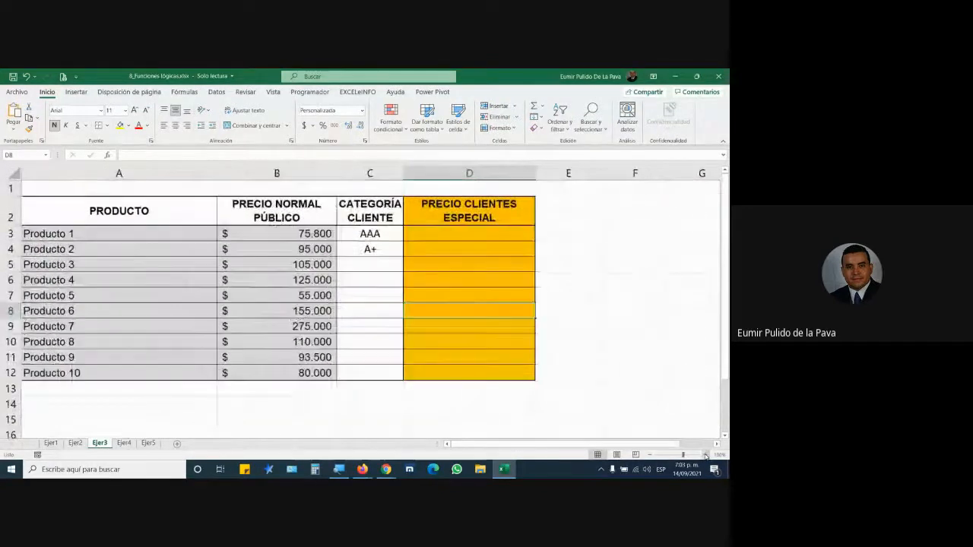
- Highlight the normal public price column and the special client price column to review the table's layout
left_click_drag(293, 236, 292, 376)
left_click(274, 173)
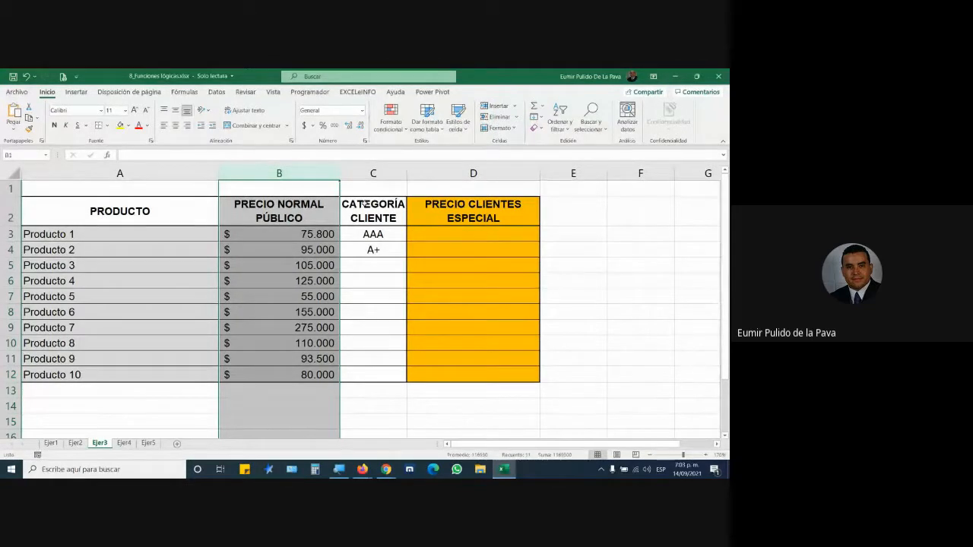
left_click(473, 173)
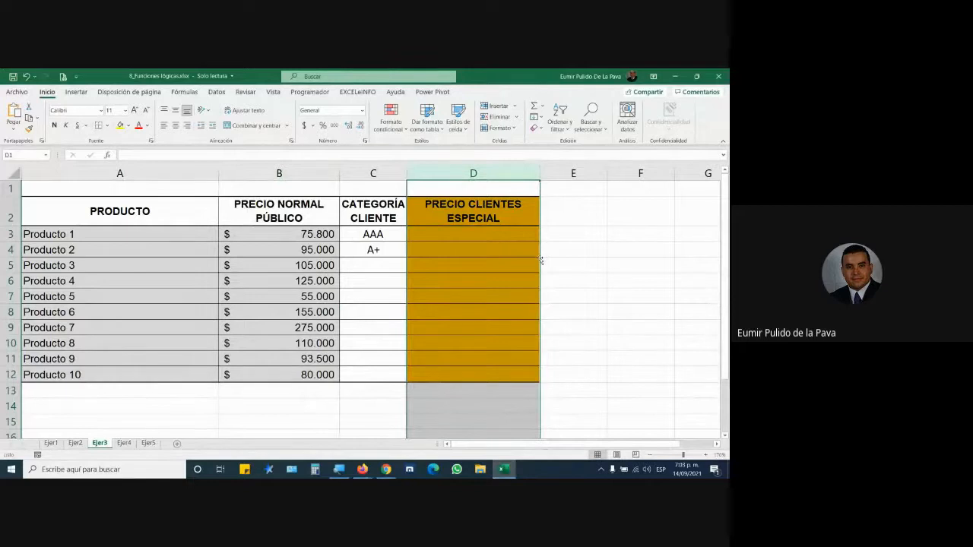
left_click_drag(494, 235, 489, 371)
- Clear the client categories in C3:C12 and widen column D to about twice its width
left_click_drag(389, 234, 388, 368)
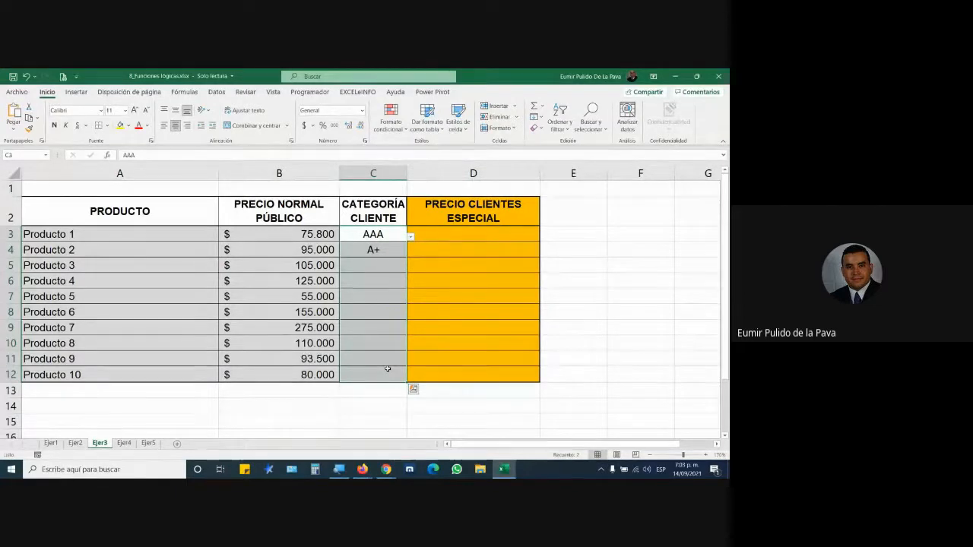
key("Delete")
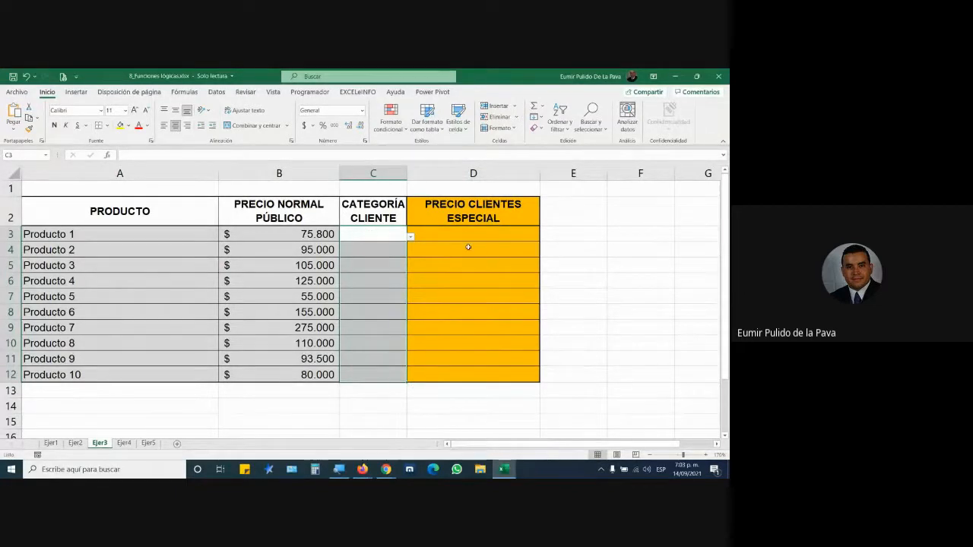
left_click_drag(536, 173, 676, 172)
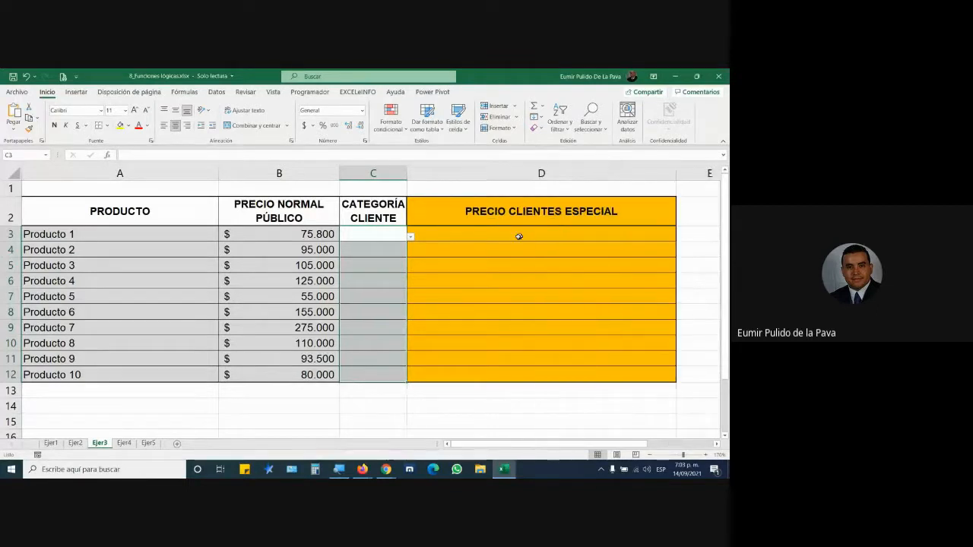
- Set the font size of cell D3 to 16
left_click(519, 235)
left_click(134, 110)
left_click(135, 110)
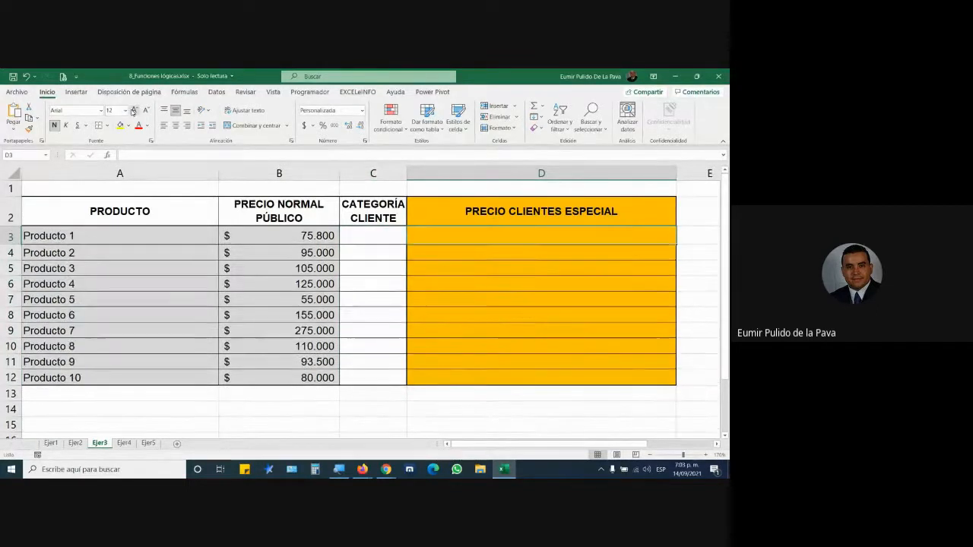
left_click(134, 110)
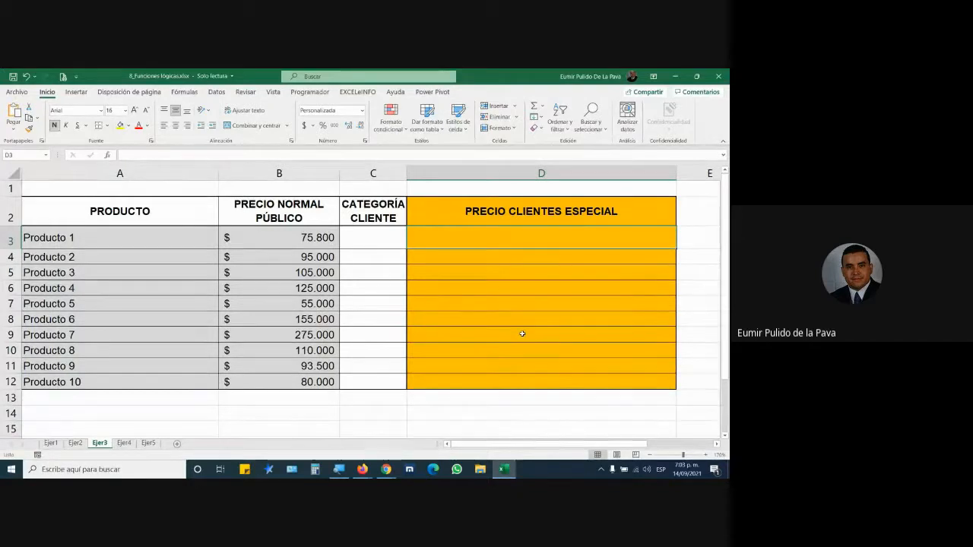
- Start an SI formula in D3 with cell C3 as the reference in its logical test
type("=SI(")
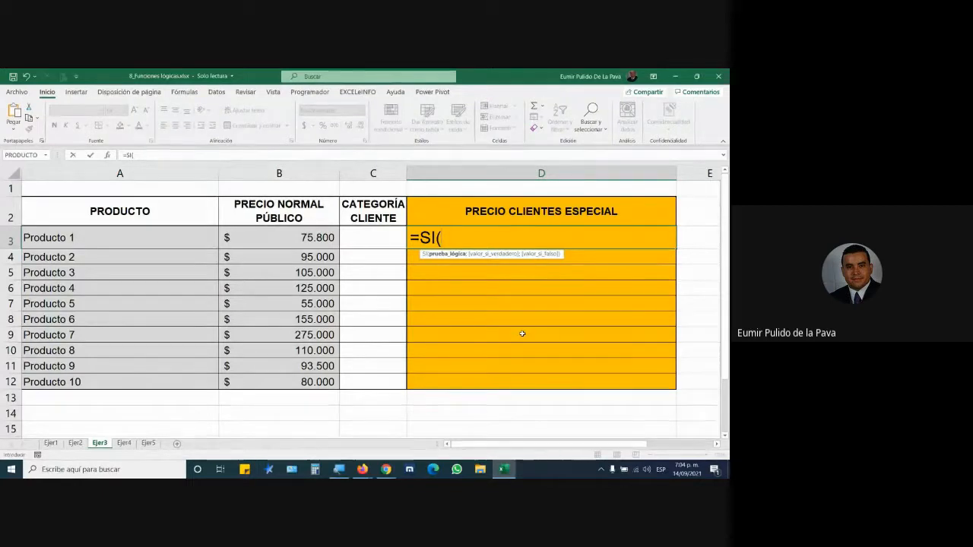
left_click(356, 241)
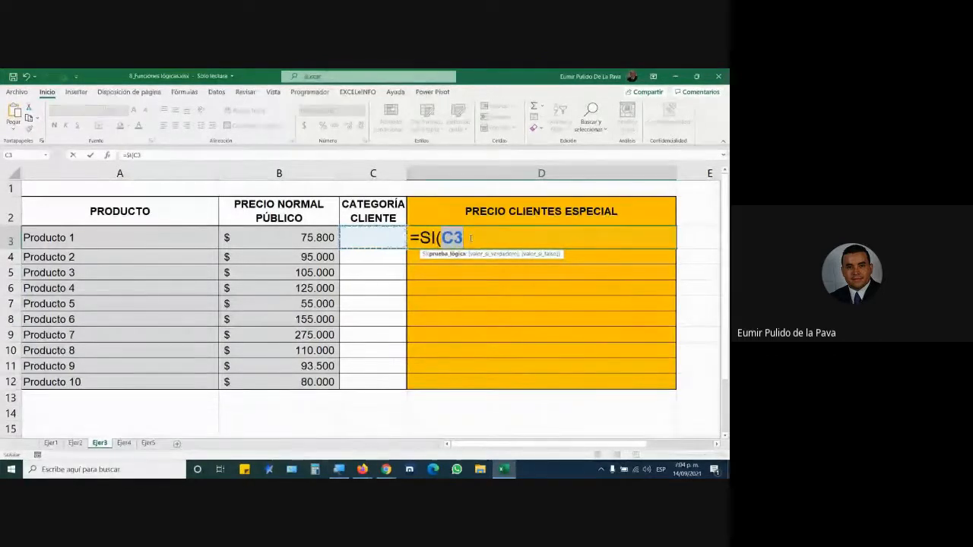
- Point the logical test's reference at each category cell from C4 to C12 in turn, then back at C3
left_click(390, 258)
left_click(382, 272)
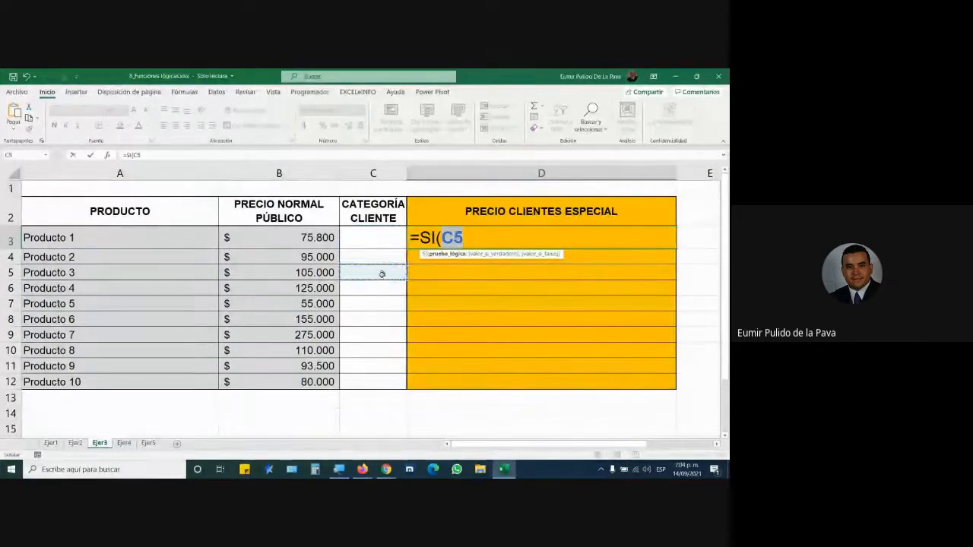
left_click(380, 288)
left_click(379, 303)
left_click(379, 319)
left_click(377, 335)
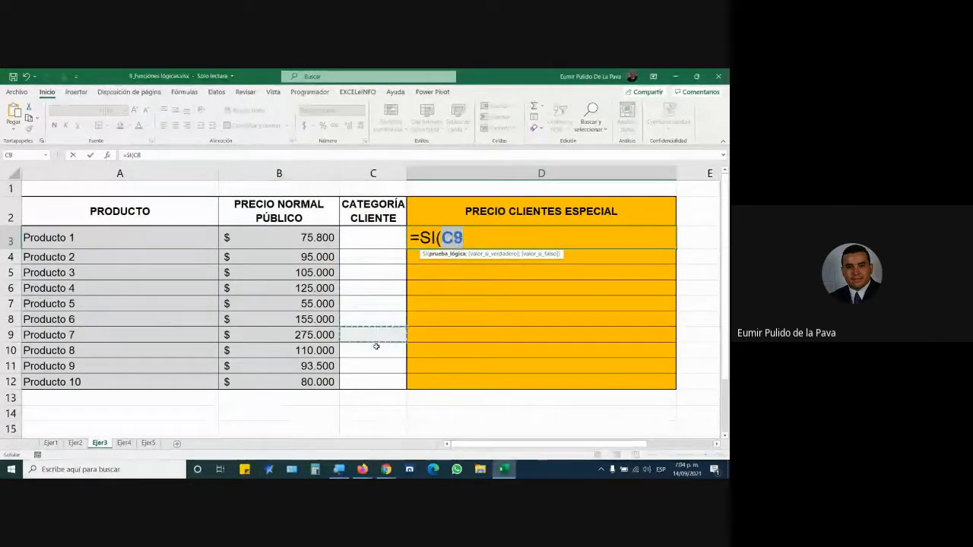
left_click(377, 350)
left_click(377, 366)
left_click(378, 381)
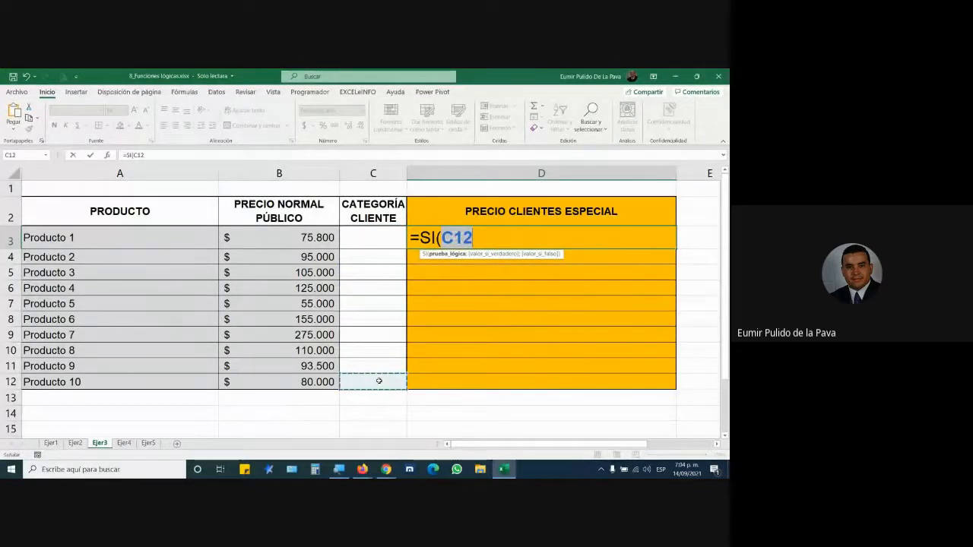
left_click(375, 237)
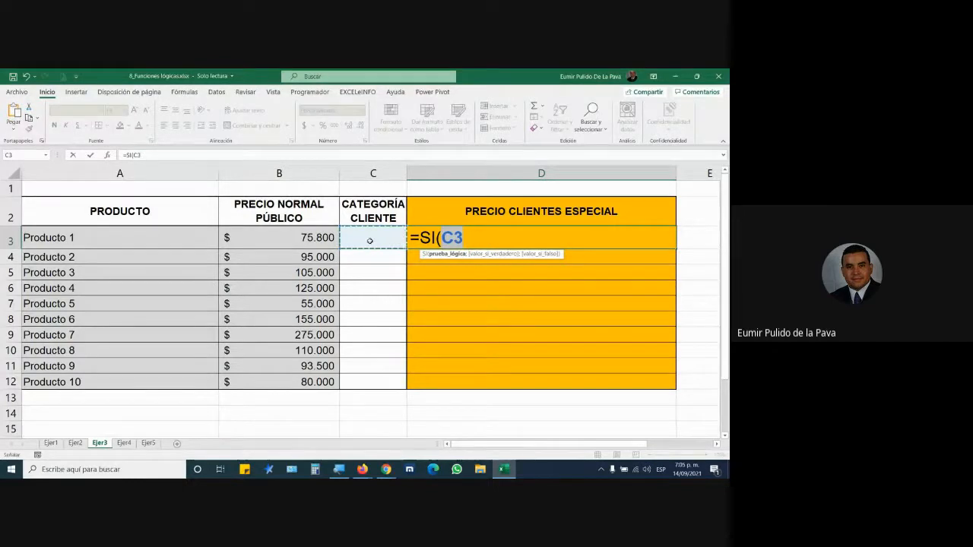
- Consult the client category discount list in the Firefox PDF for the condition to test in the D3 formula
key("alt+Tab")
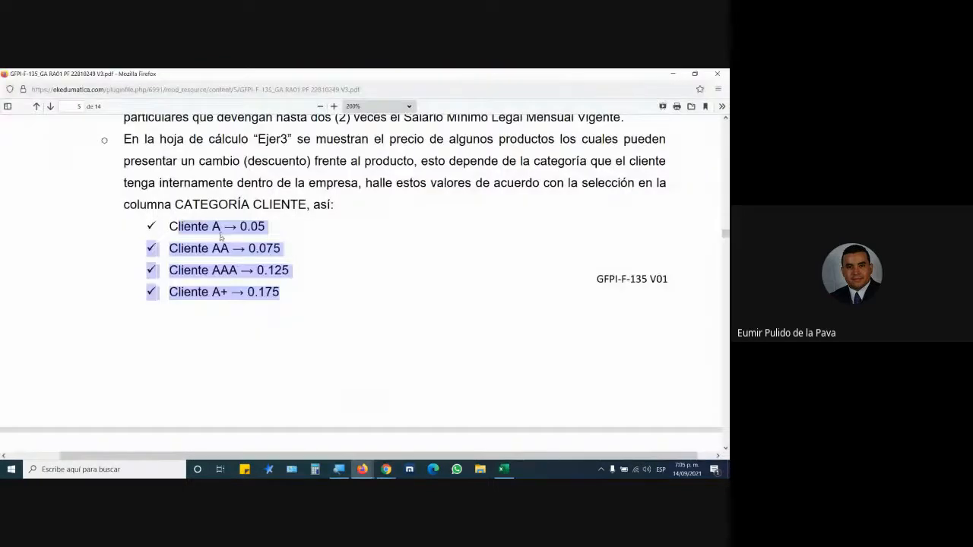
key("alt+Tab")
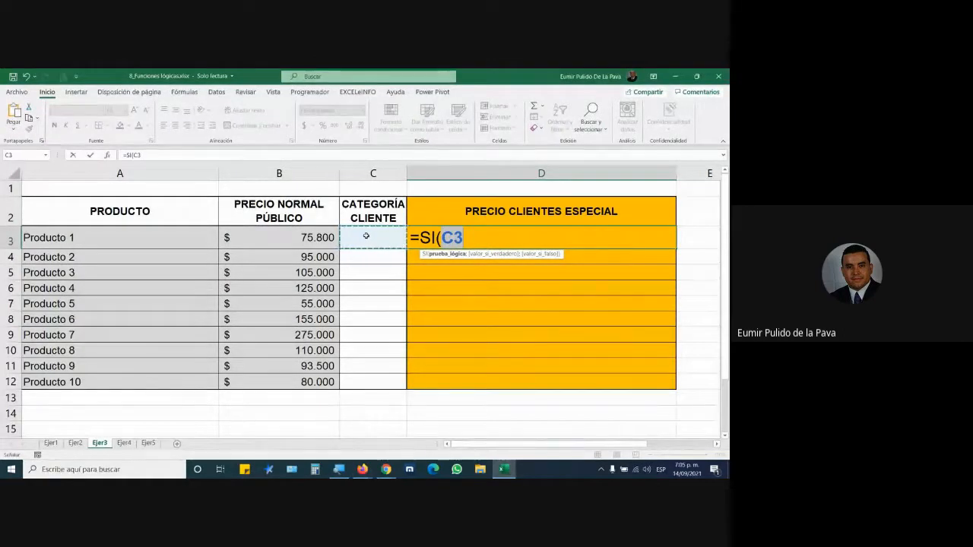
key("alt+Tab")
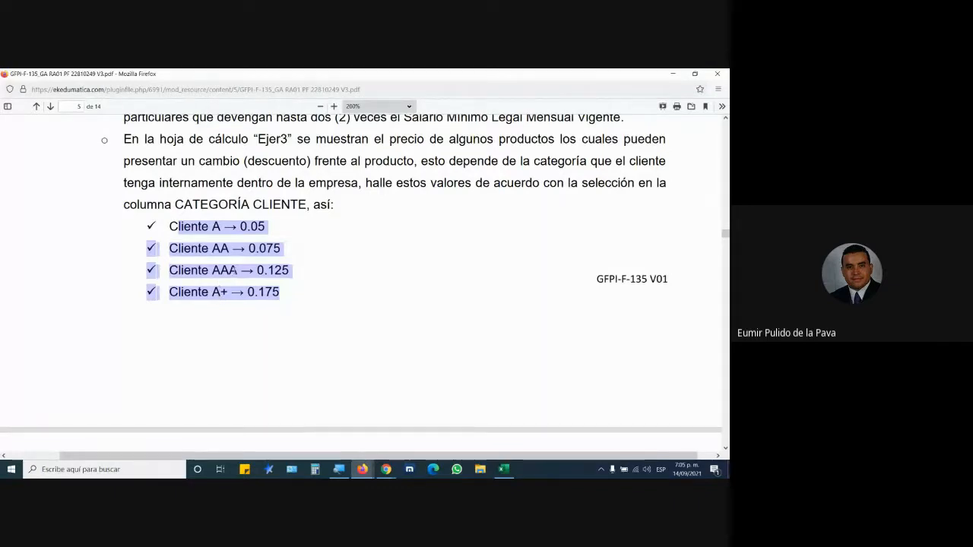
- Switch back to Excel and complete the logical test of the D3 formula as C3="A"
key("alt+Tab")
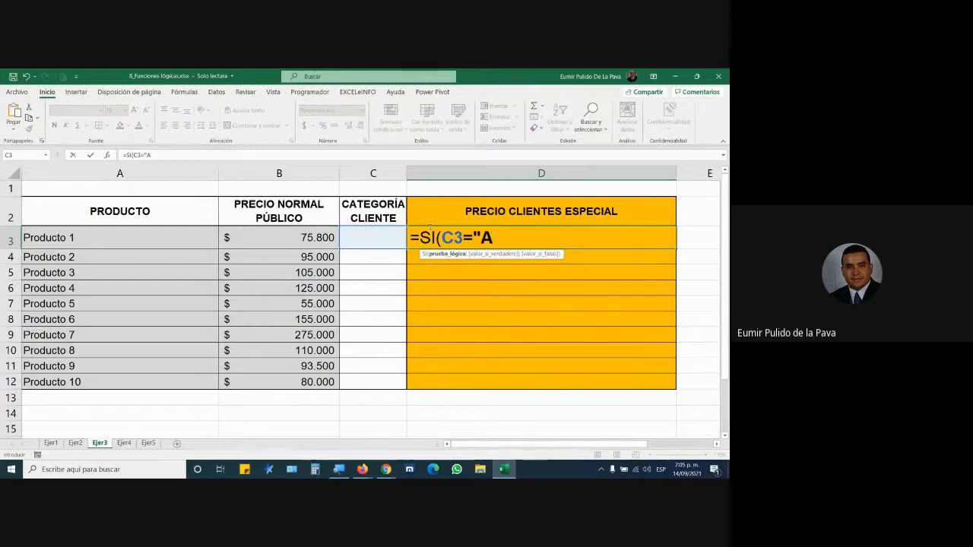
type("\"")
left_click_drag(443, 238, 503, 238)
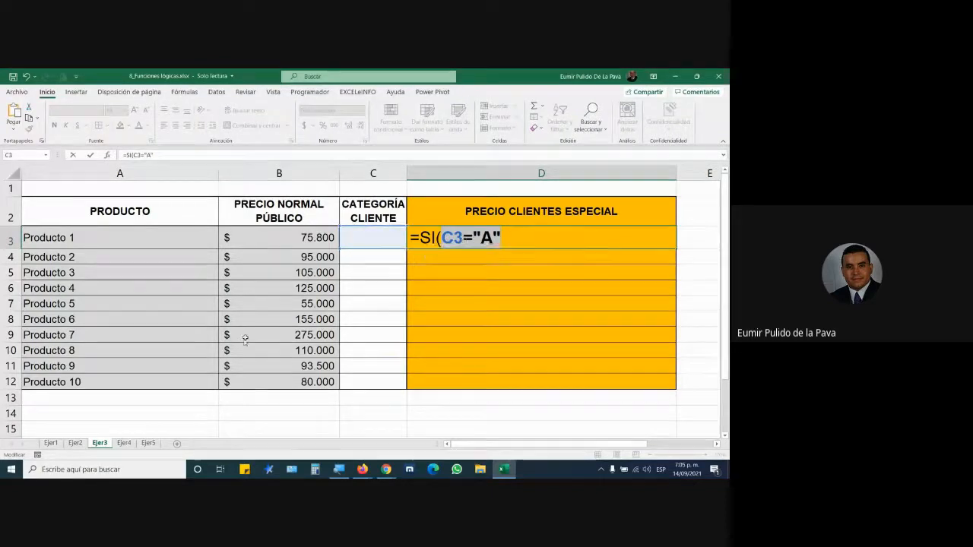
- Check the Cliente A discount in the Firefox PDF and enter B3*0,05 as the value if true in Excel's D3 formula
key("alt+Tab")
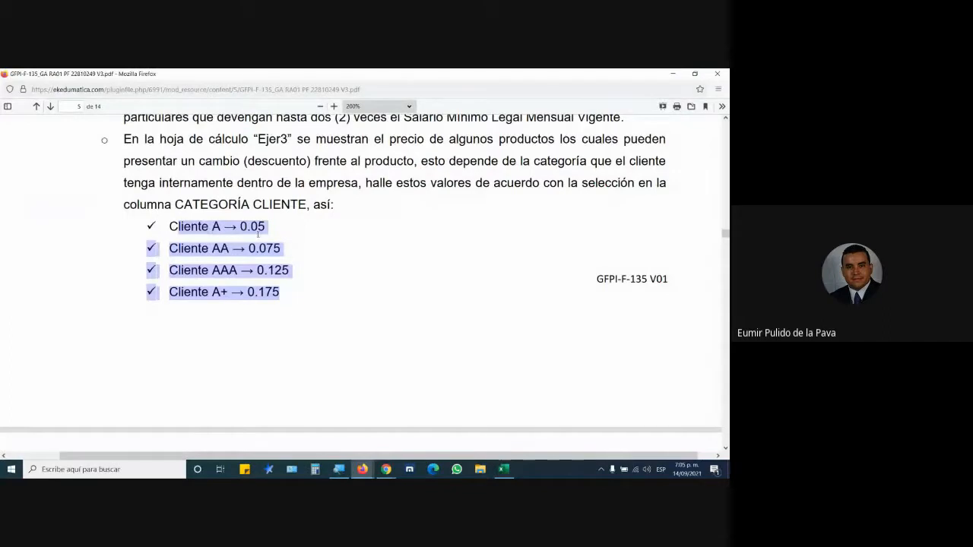
key("alt+Tab")
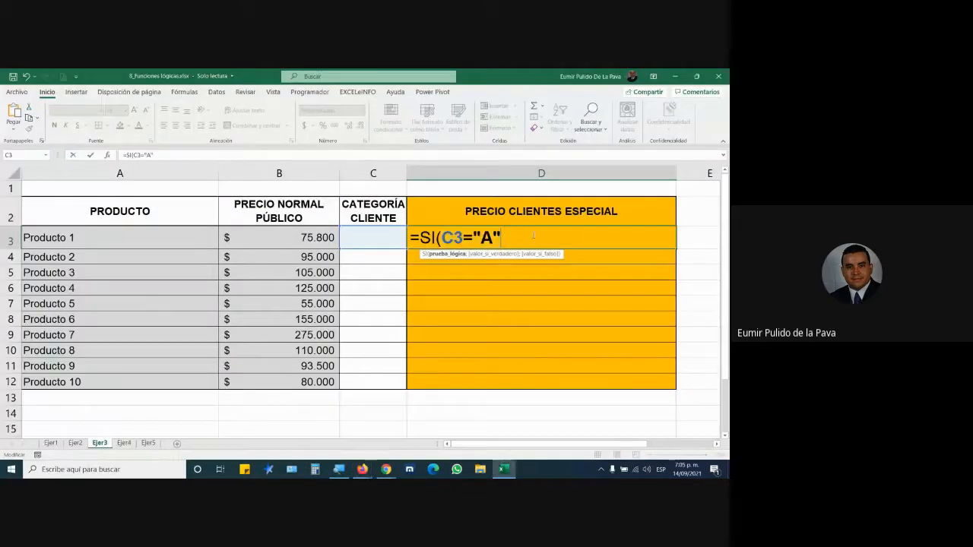
type(";")
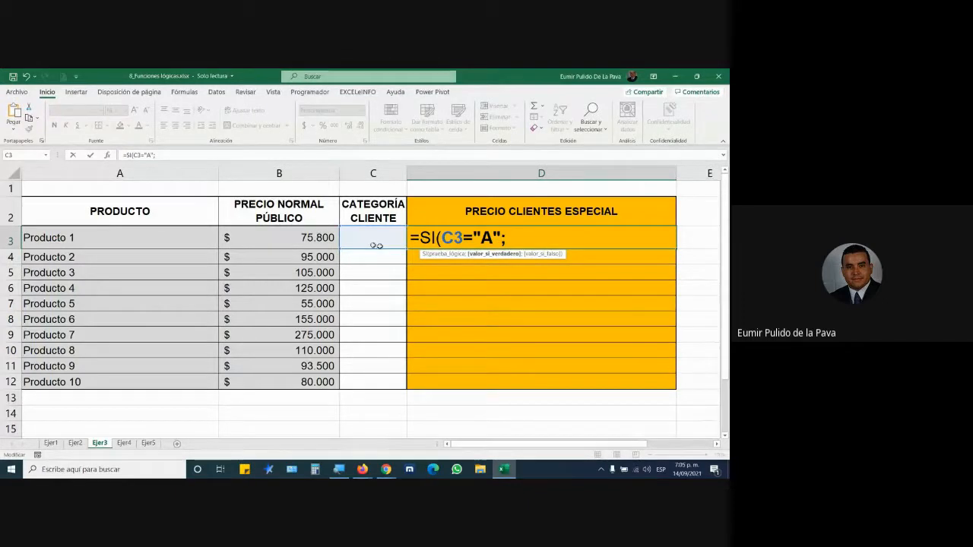
left_click(305, 237)
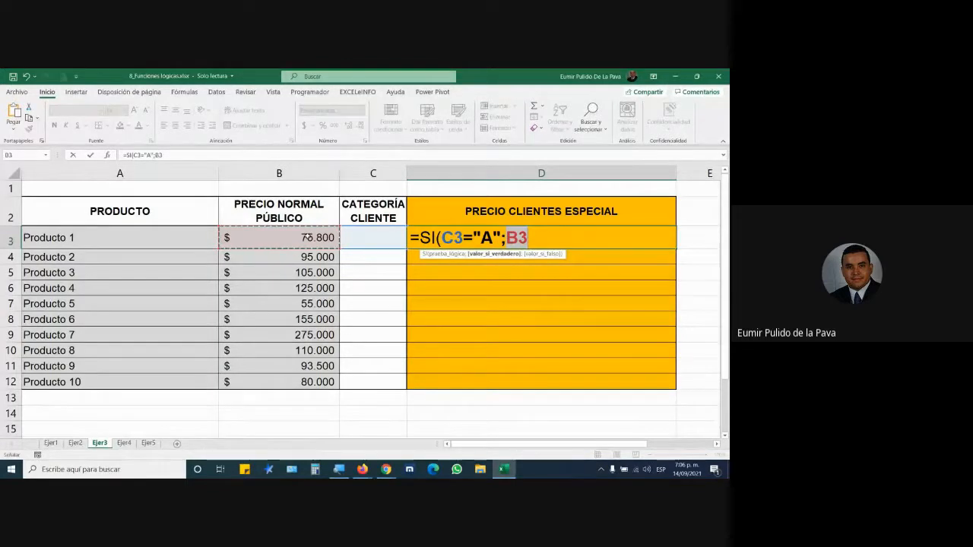
type("*")
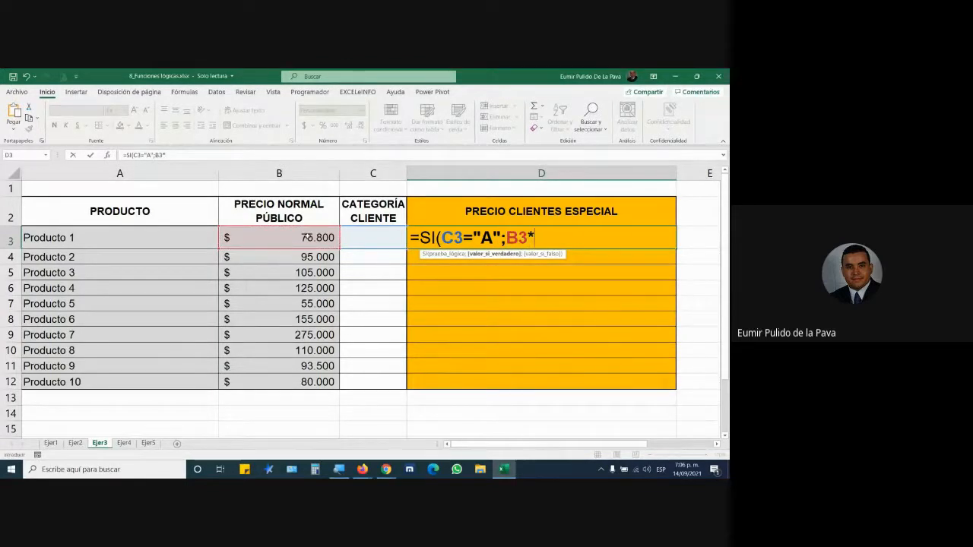
type("0,05")
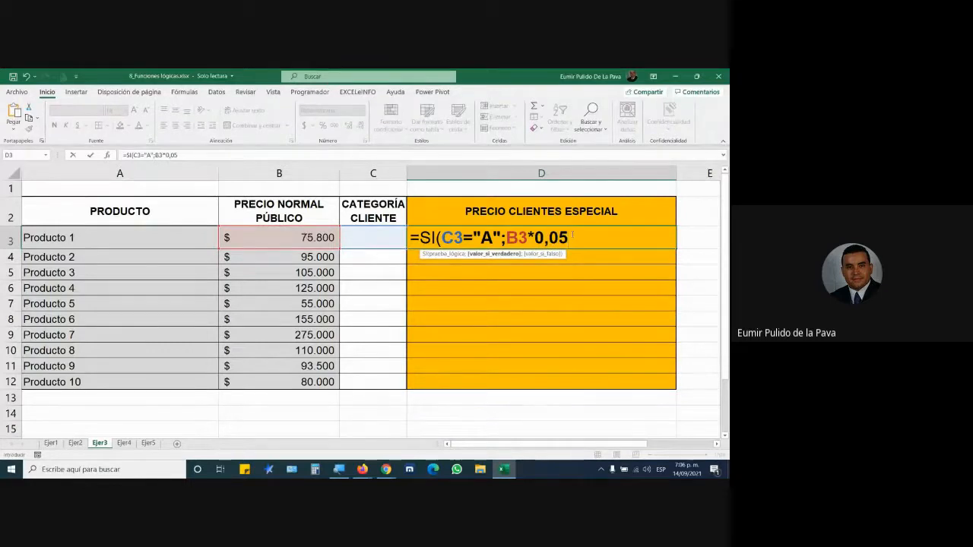
left_click_drag(507, 238, 578, 243)
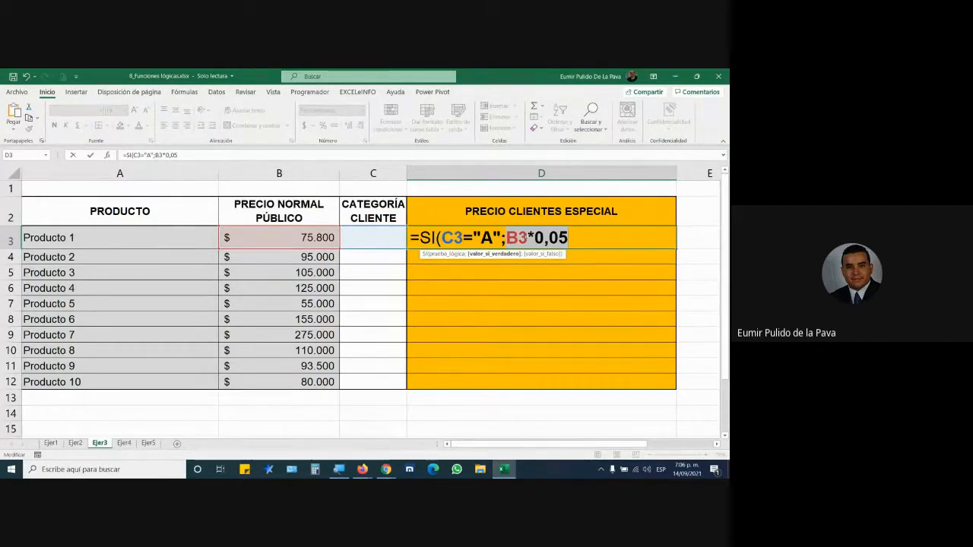
left_click_drag(443, 238, 505, 237)
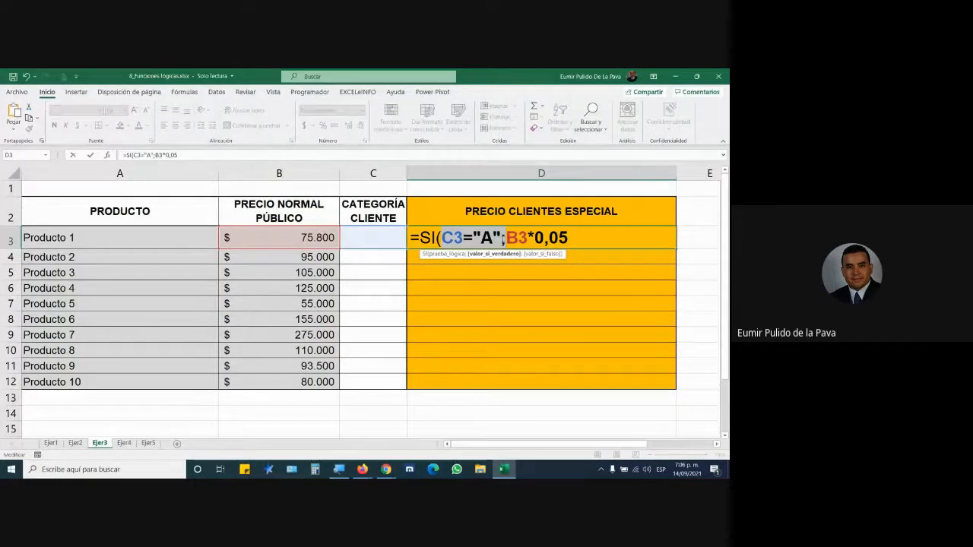
- Consult the Cliente AA discount in the Firefox PDF and return to the D3 formula in Excel
key("alt+Tab")
left_click(218, 249)
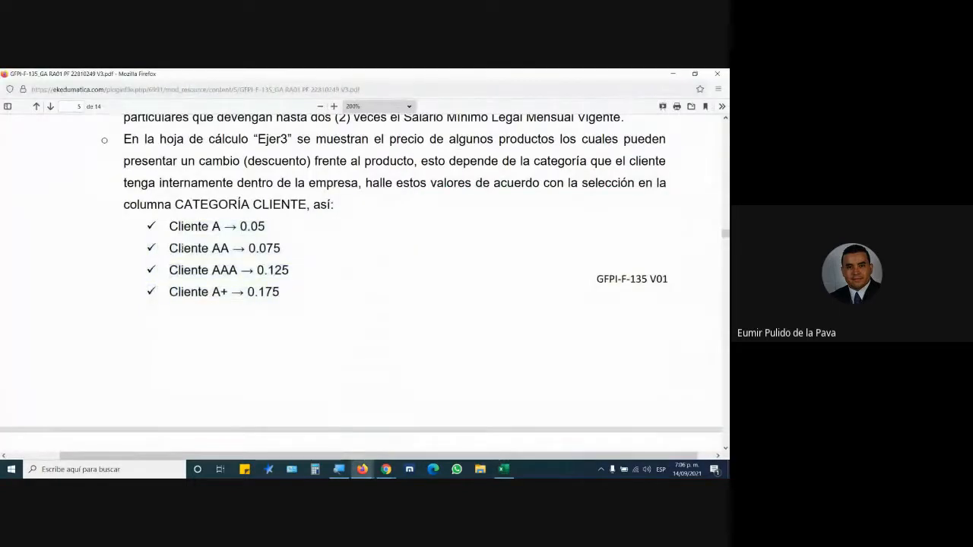
left_click_drag(181, 248, 290, 248)
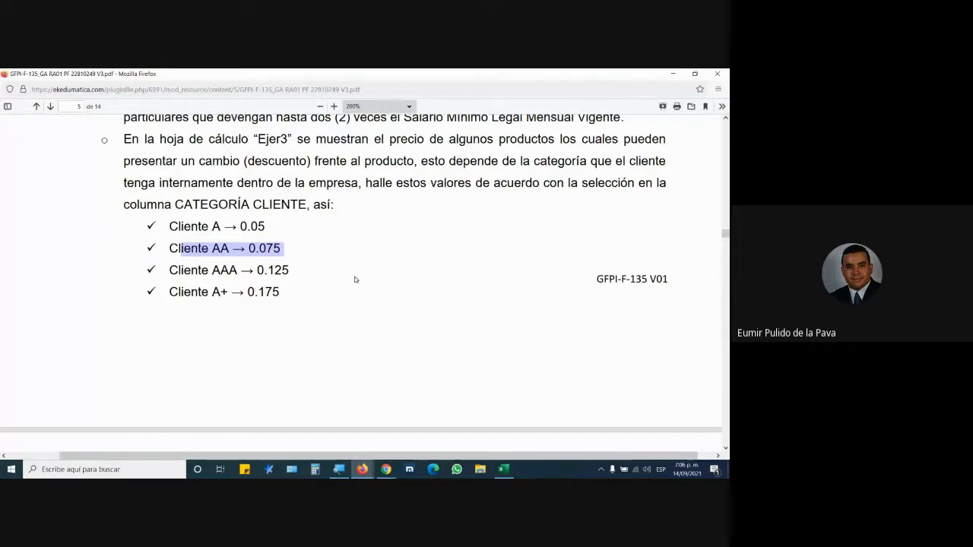
key("alt+Tab")
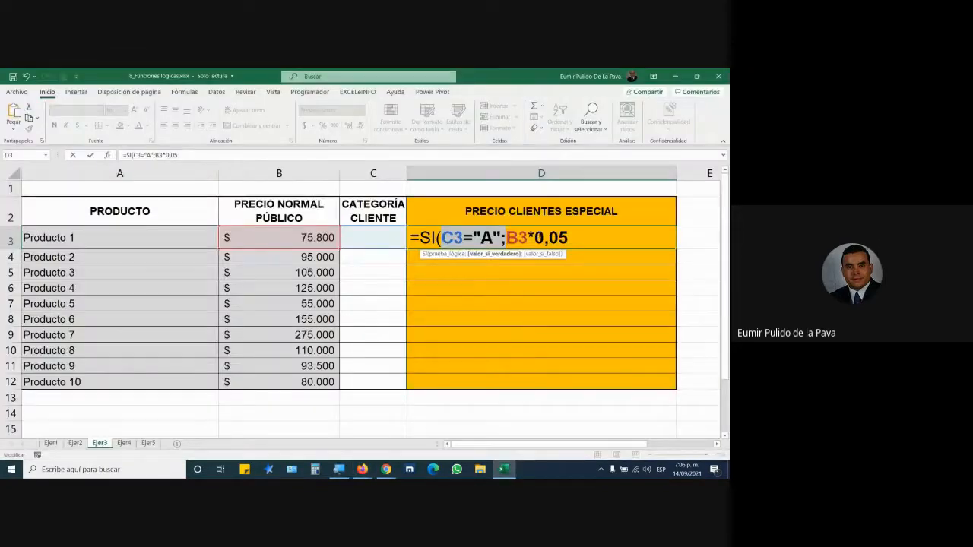
- Magnify the screen and review the logical test and value-if-true arguments of the D3 formula
key("super+plus")
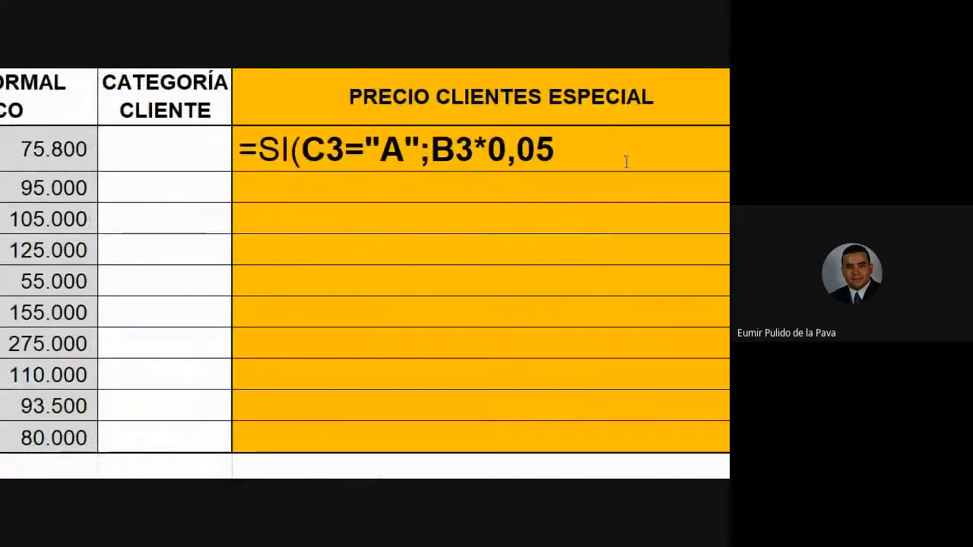
left_click(617, 160)
left_click(306, 184)
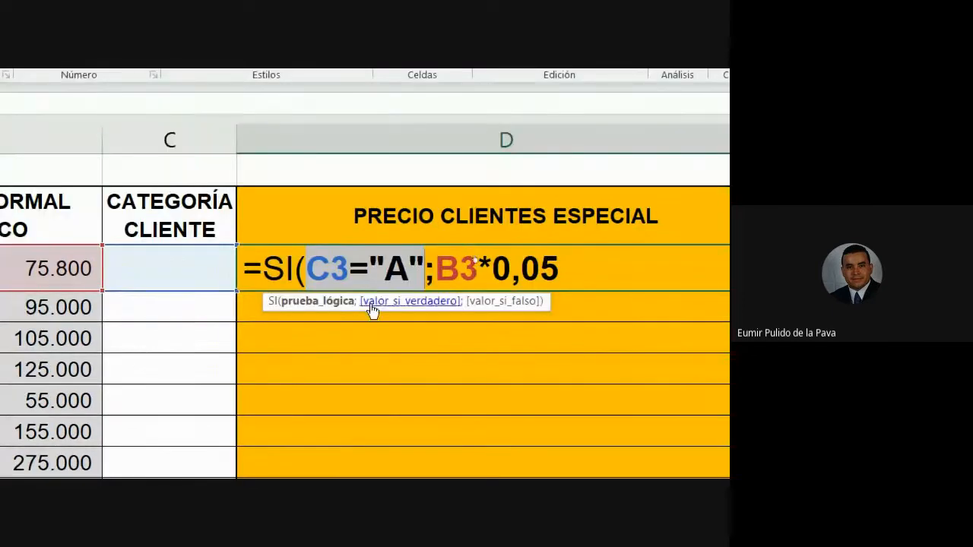
left_click_drag(436, 268, 558, 270)
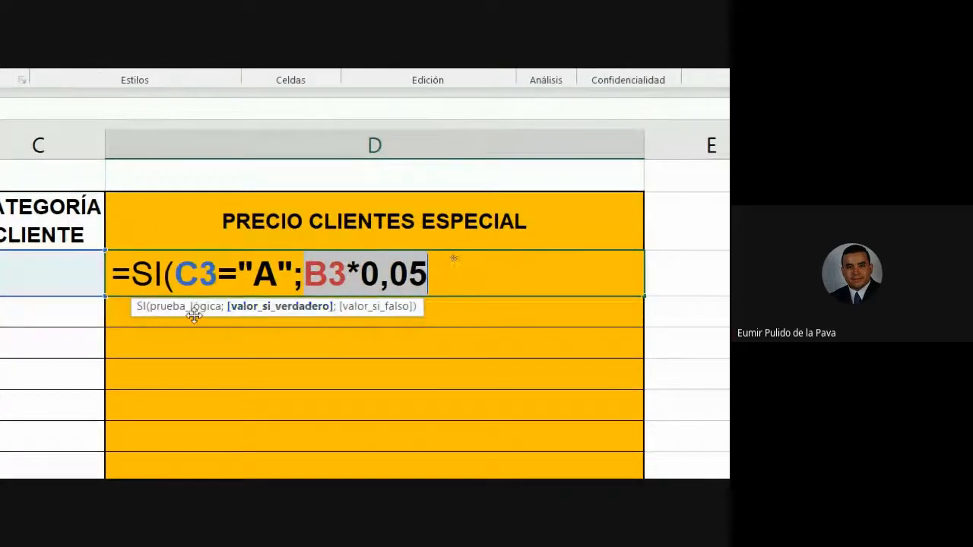
left_click_drag(181, 275, 293, 278)
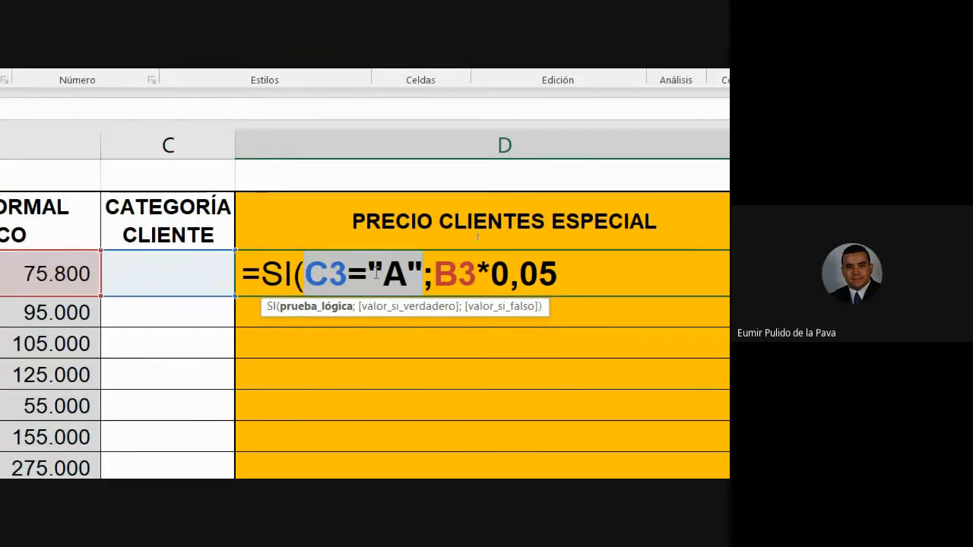
left_click_drag(434, 275, 552, 275)
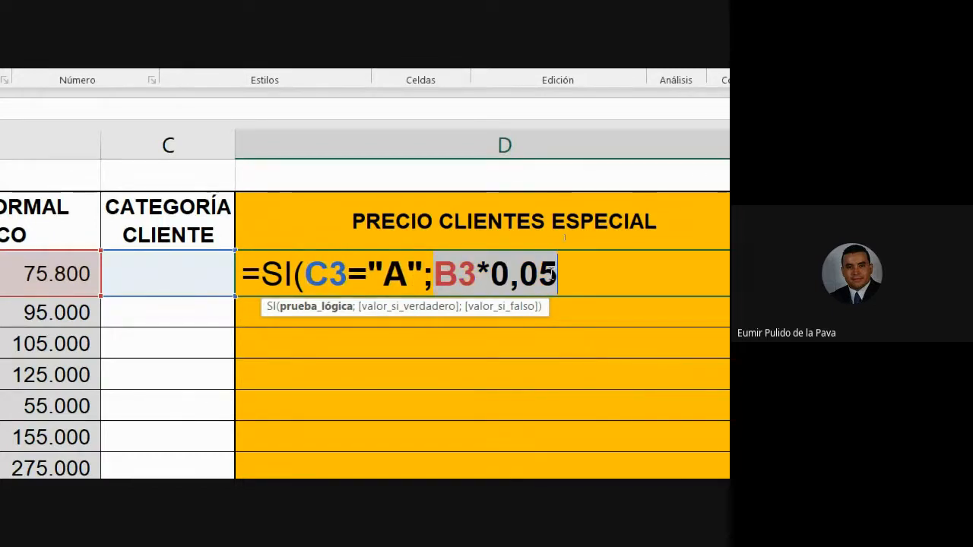
left_click(552, 275)
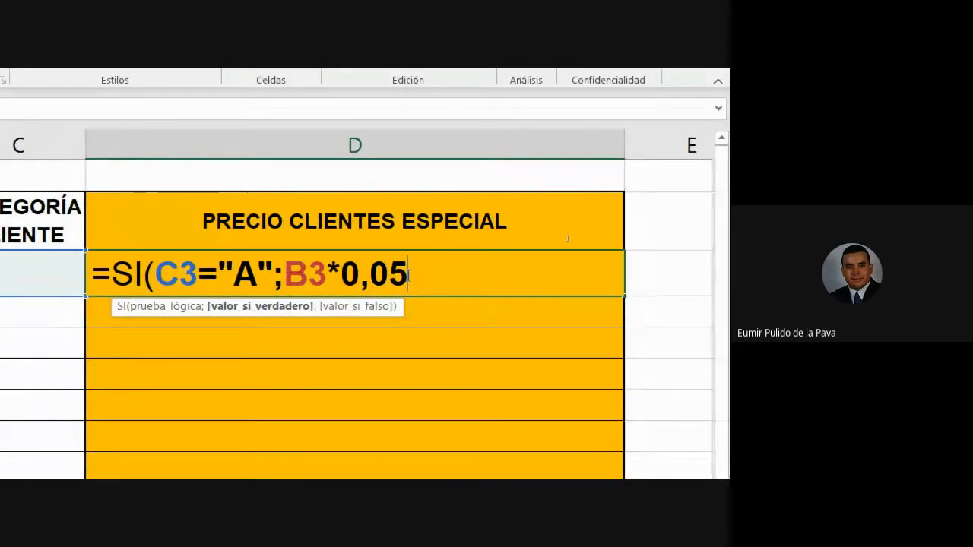
- Nest a second SI as the value if false in the D3 formula, with the logical test C3="AA"
type(";")
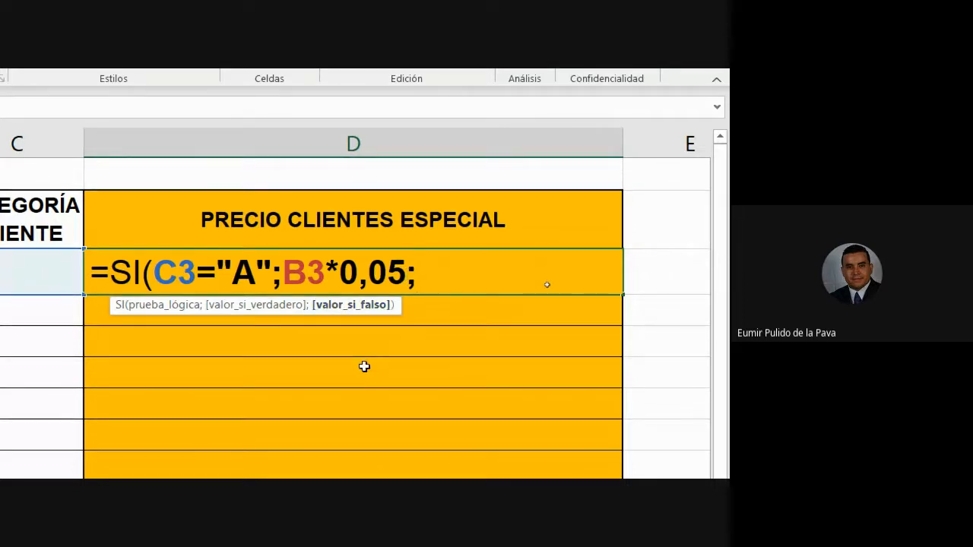
type("SI(")
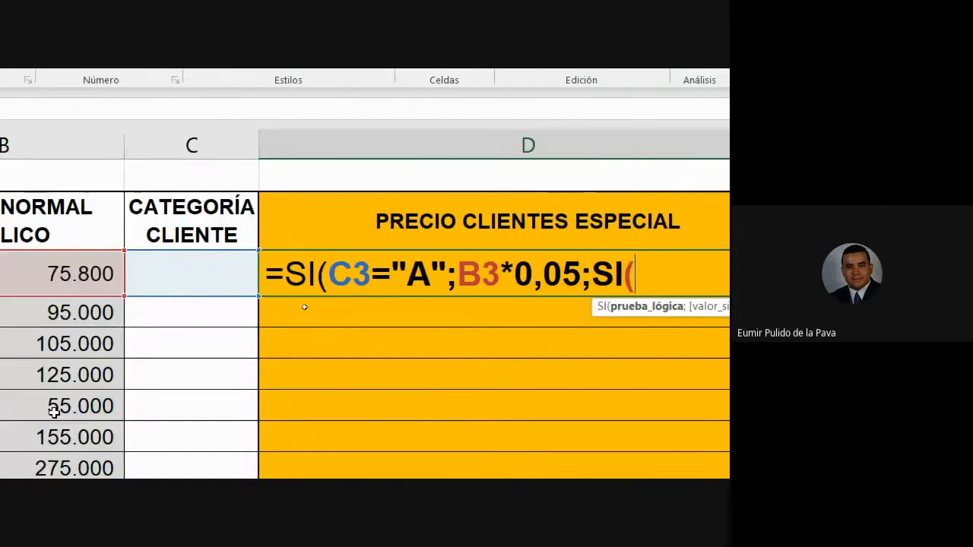
left_click(194, 274)
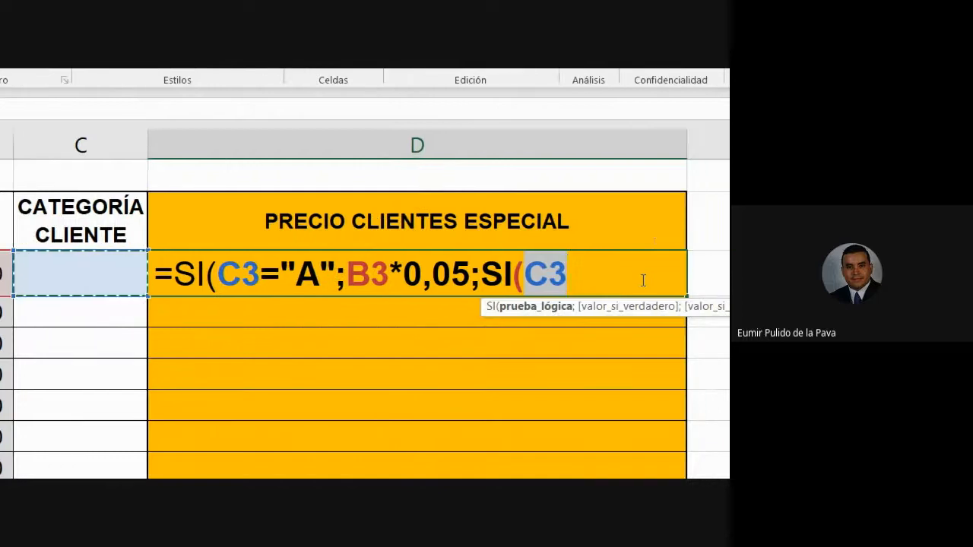
type("=")
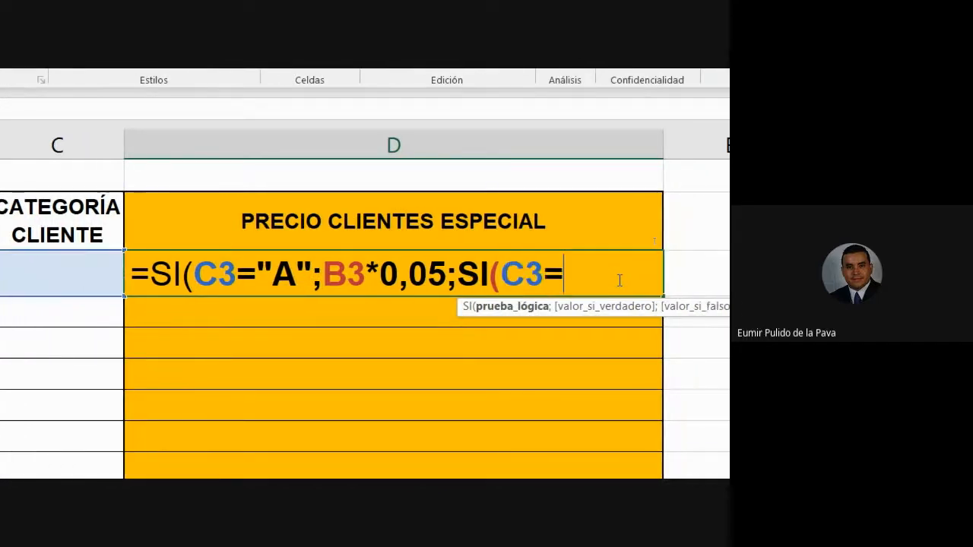
type("\"AA\"")
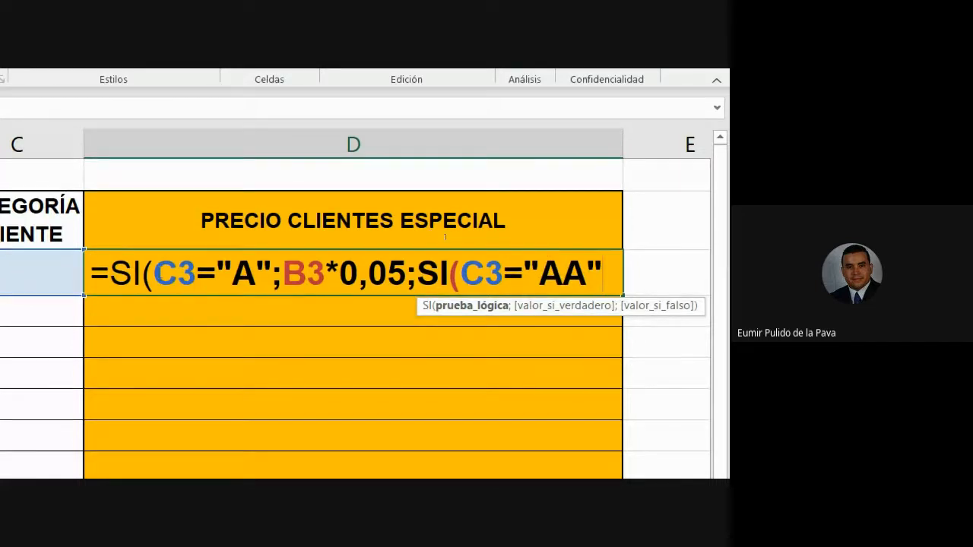
- Compare the two logical tests in D3 and enter B3*0,075 as the nested SI's value if true
left_click_drag(154, 274, 275, 275)
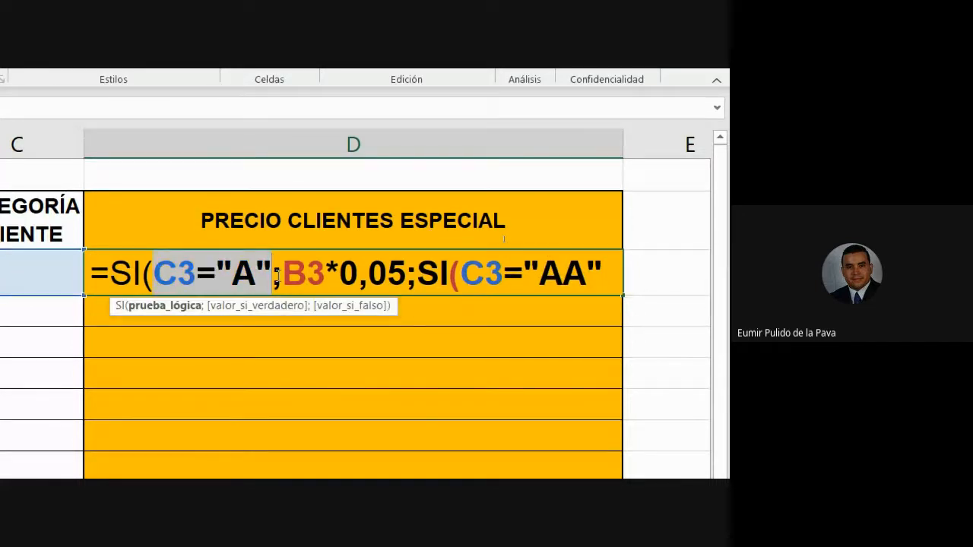
left_click(277, 275)
left_click_drag(459, 275, 605, 278)
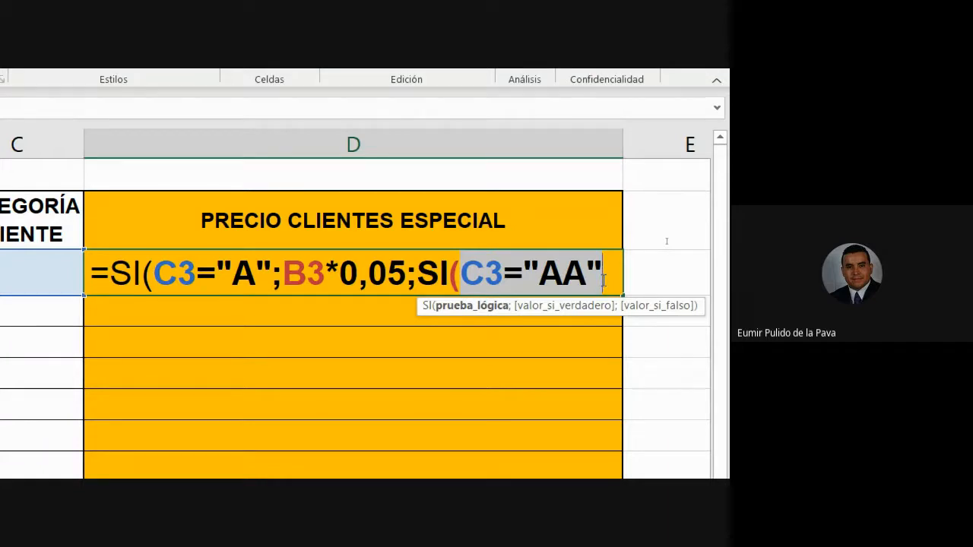
left_click(613, 278)
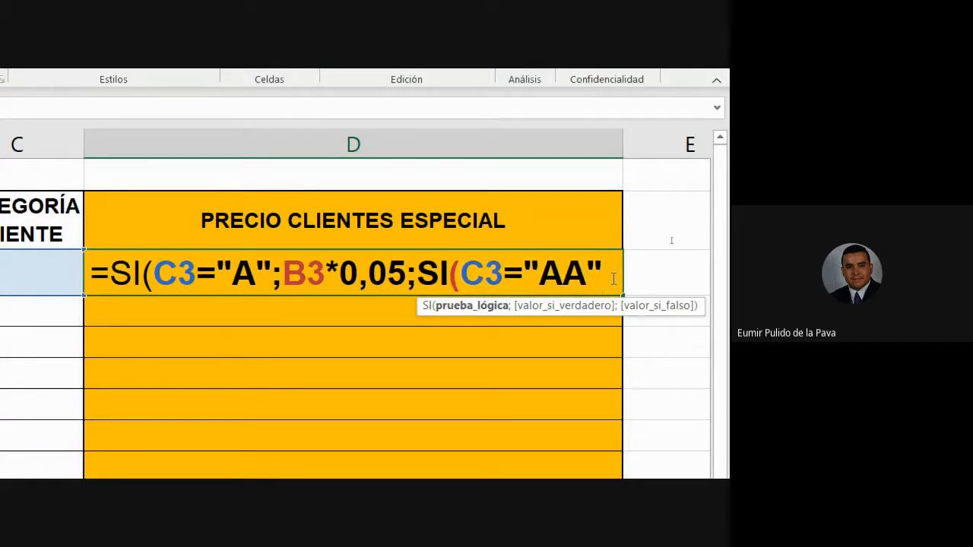
type(";")
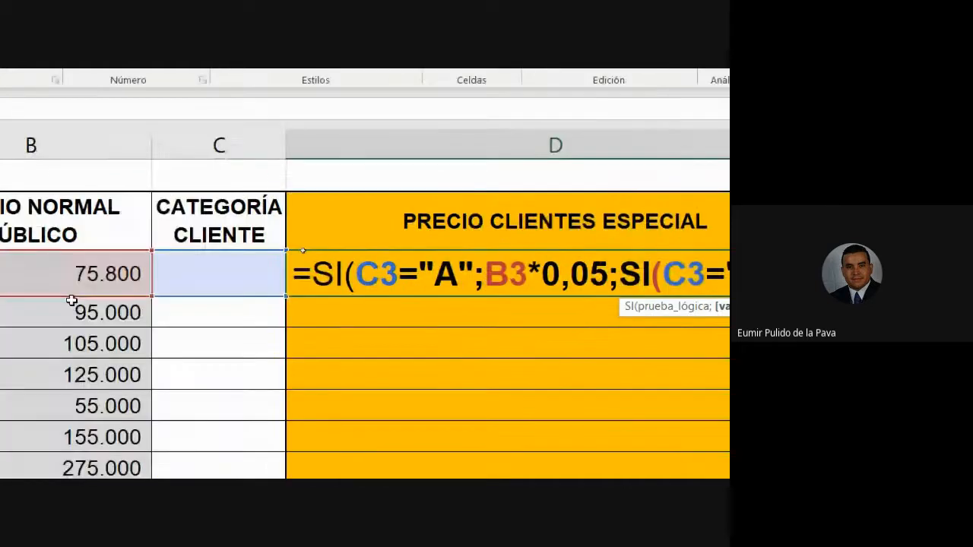
left_click(107, 274)
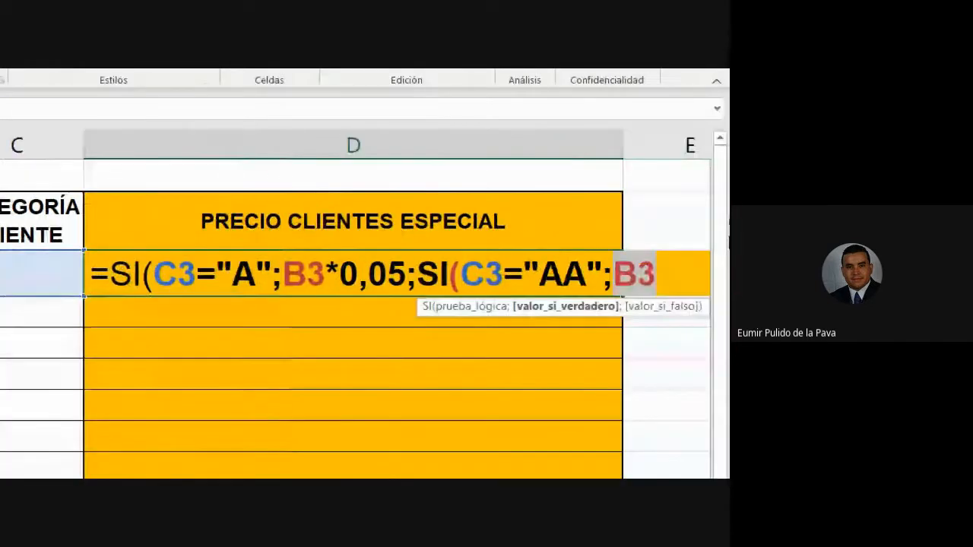
type("*0,")
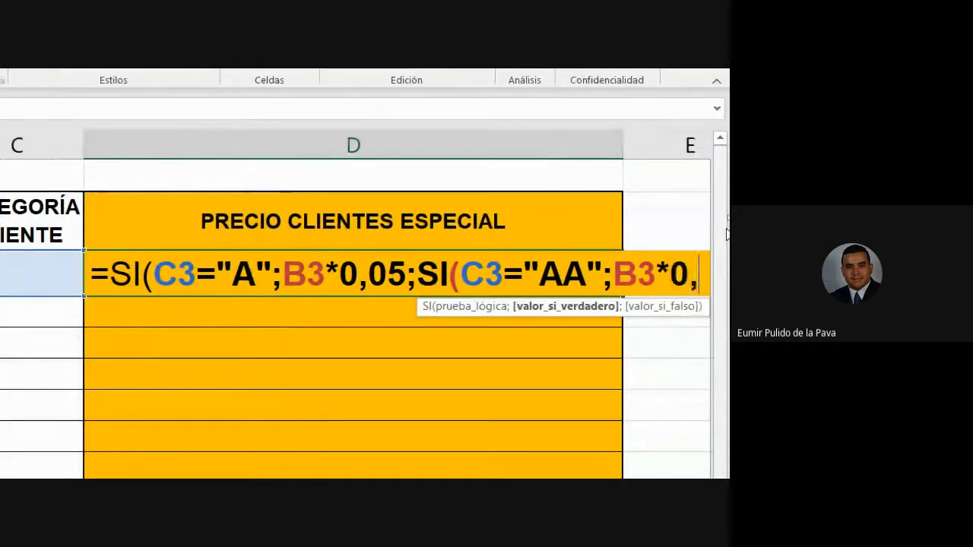
type("075")
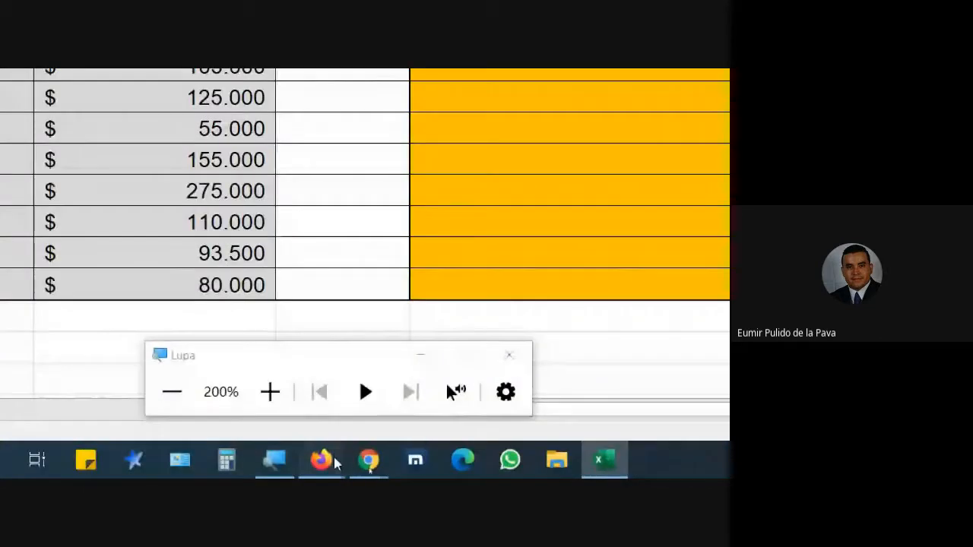
- Minimize the magnifier controls and consult the Cliente AAA discount in the Firefox PDF
left_click(419, 354)
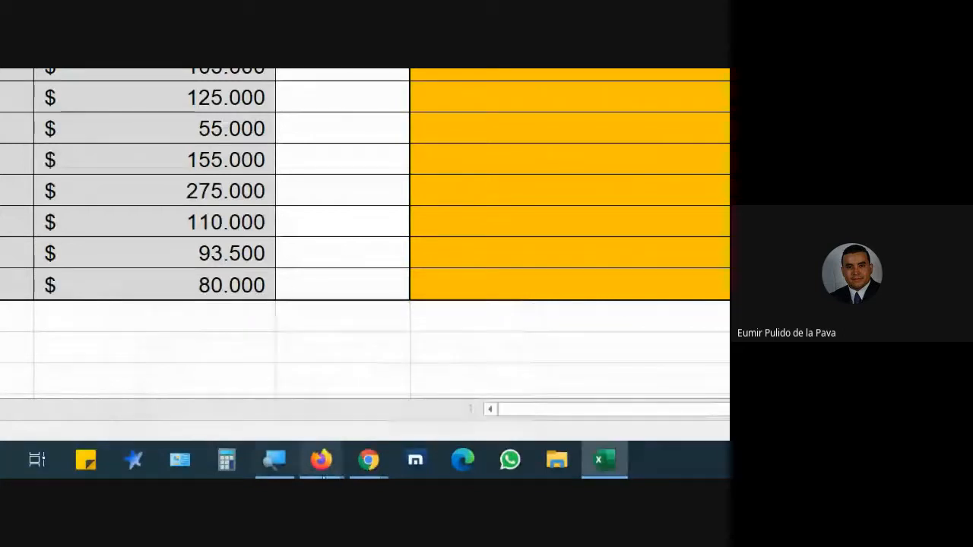
left_click(422, 371)
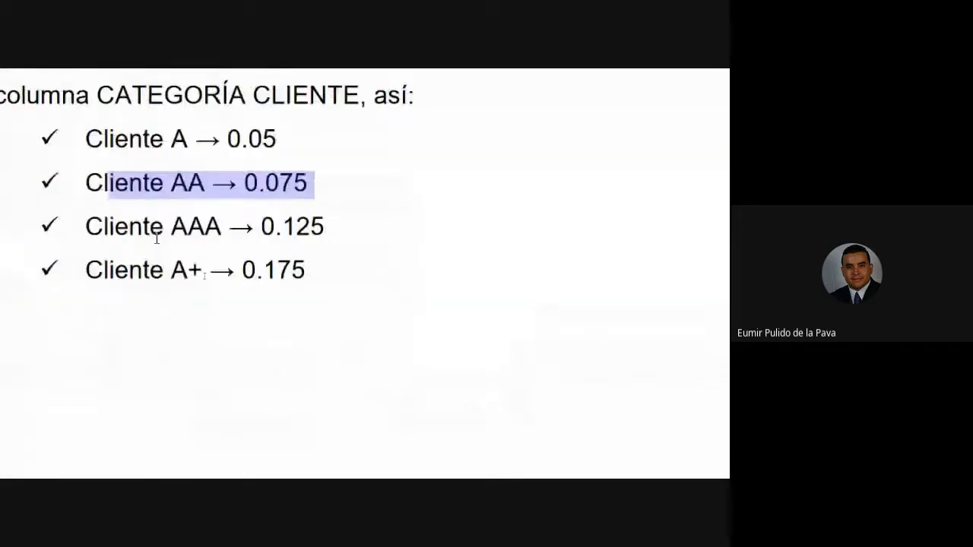
left_click_drag(104, 227, 346, 233)
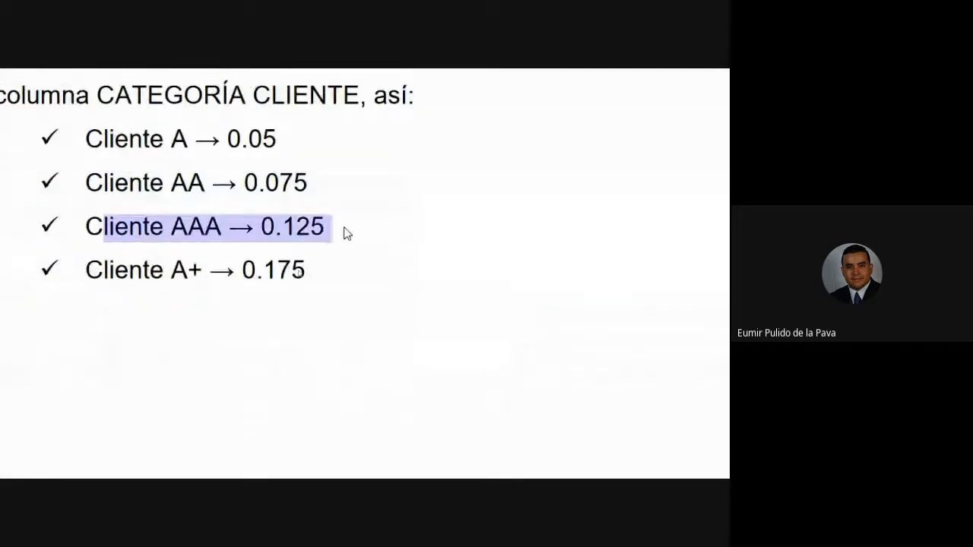
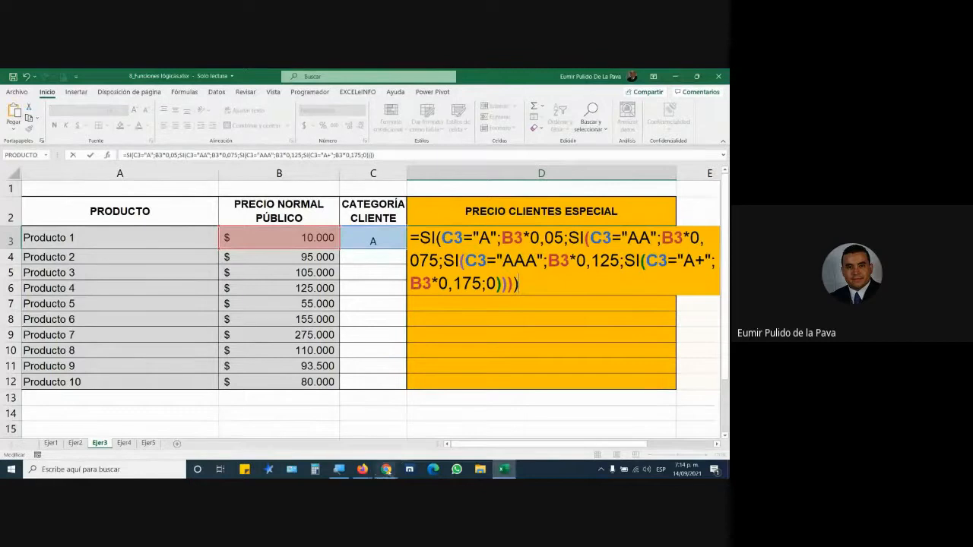
- Check the Google Meet chat in Chrome, review the complete nested SI formula in D3 in Excel and close its editing
left_click(387, 469)
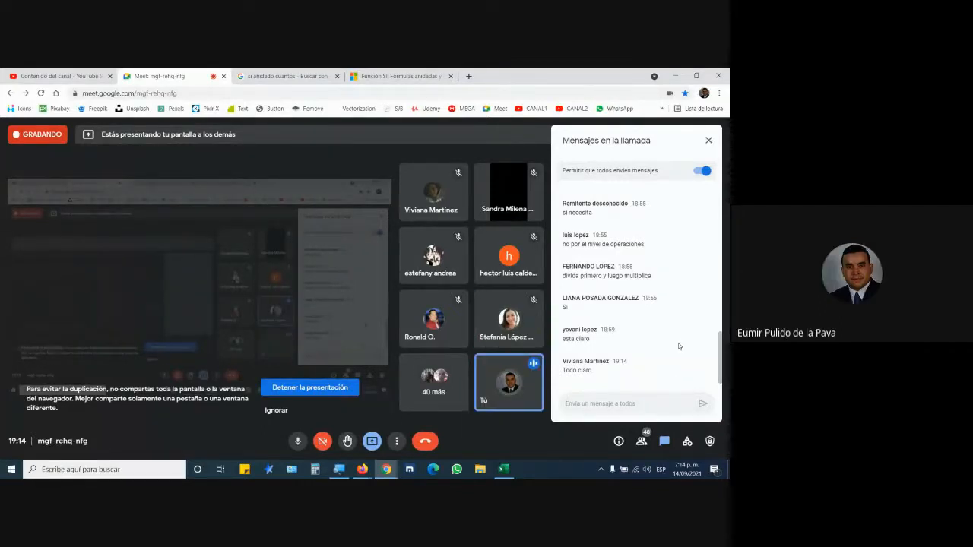
left_click(501, 469)
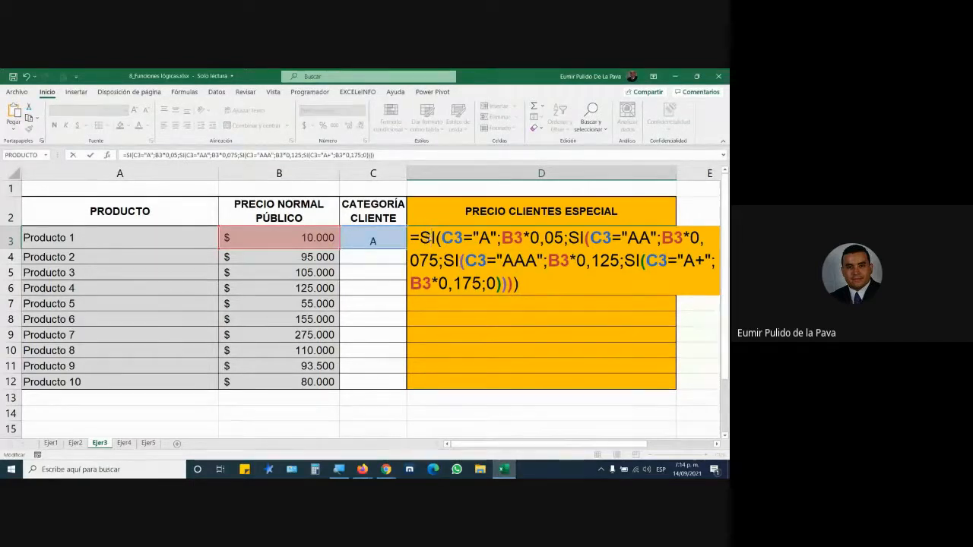
left_click_drag(430, 239, 520, 284)
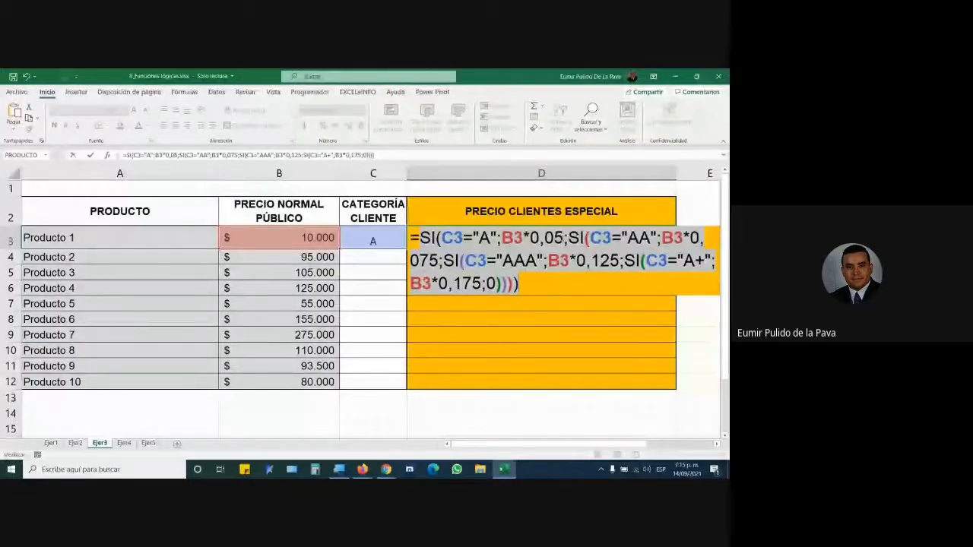
left_click(395, 469)
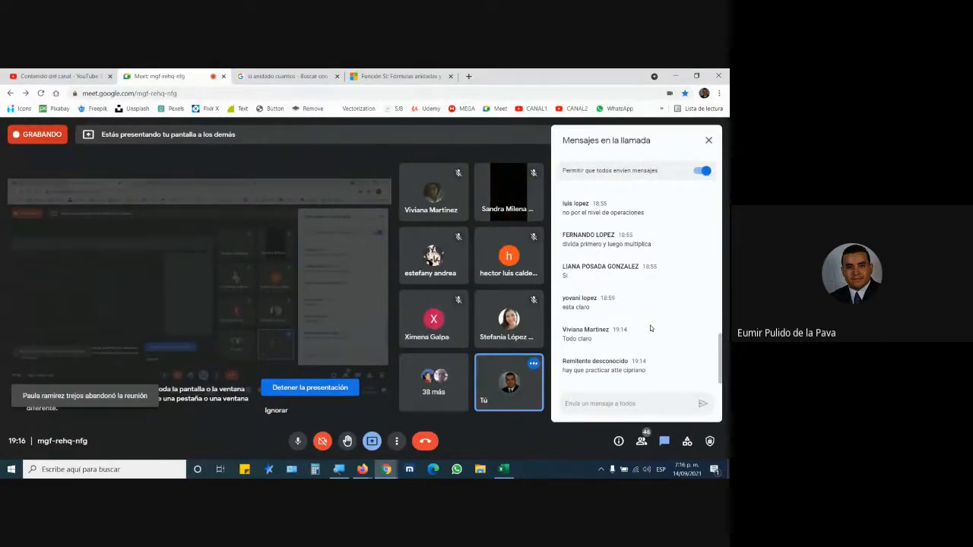
left_click(504, 470)
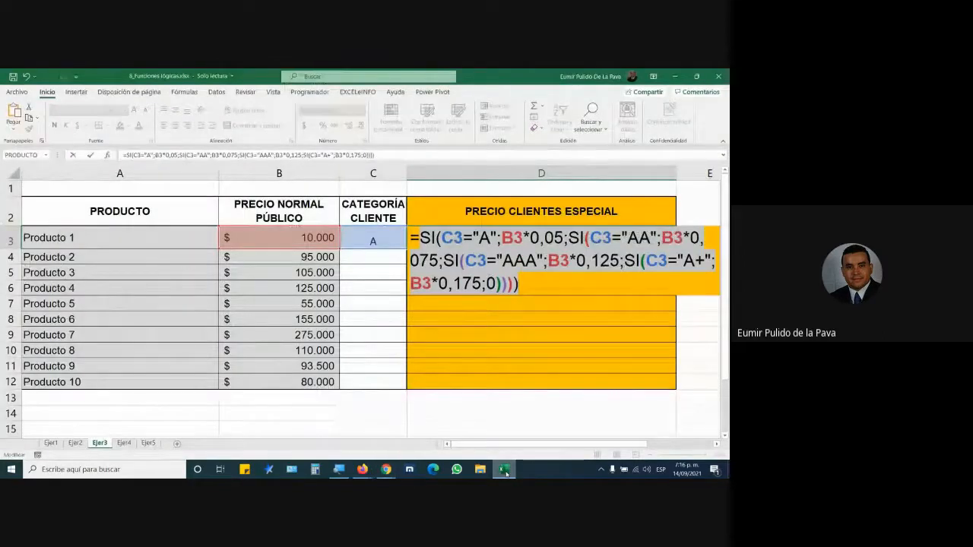
left_click(604, 359)
key("Escape")
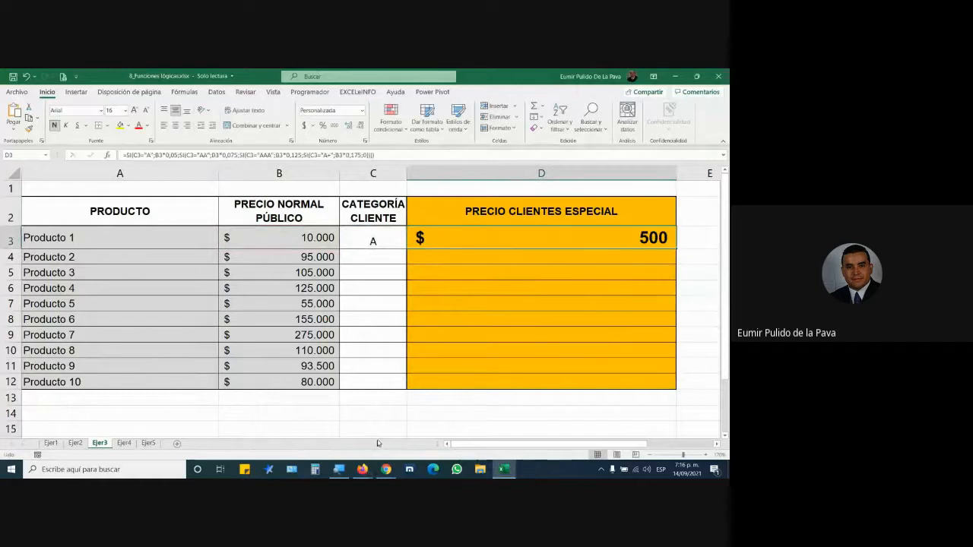
- Switch to the Firefox PDF and review the instructions for the Ejer4 and Ejer5 exercises
mouse_move(361, 469)
left_click(396, 428)
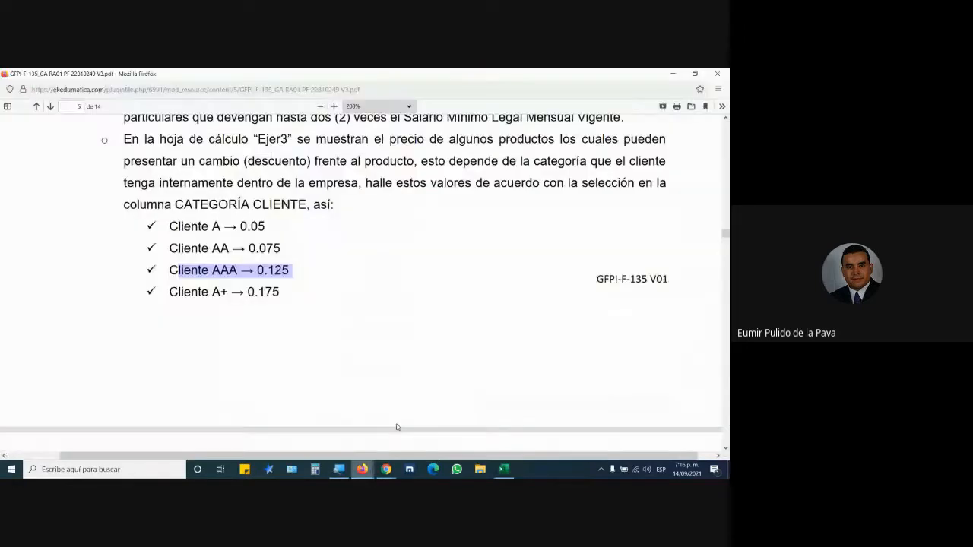
scroll(396, 427, "down", 8)
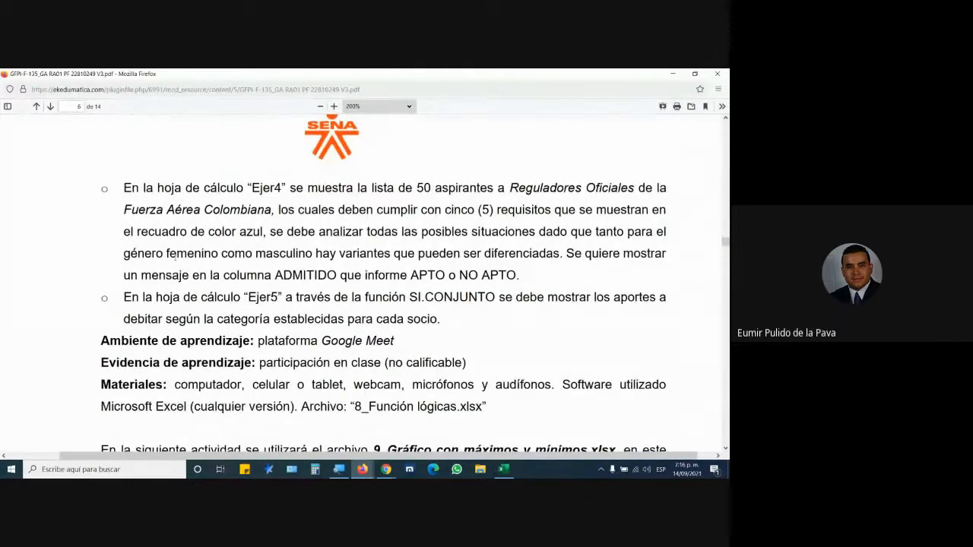
left_click_drag(124, 189, 443, 320)
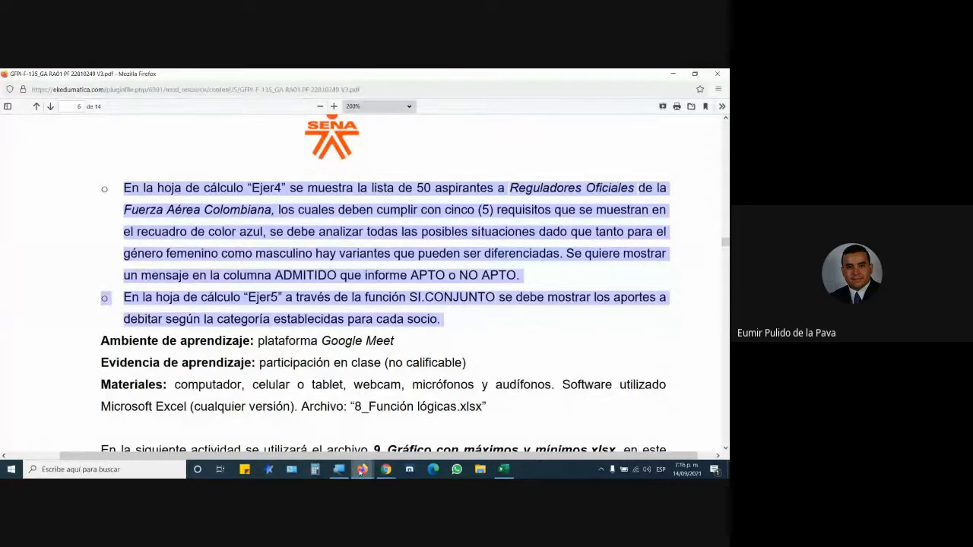
- Switch to Excel and examine the five admission requirements and the ADMITIDO column in sheet Ejer4
left_click(503, 469)
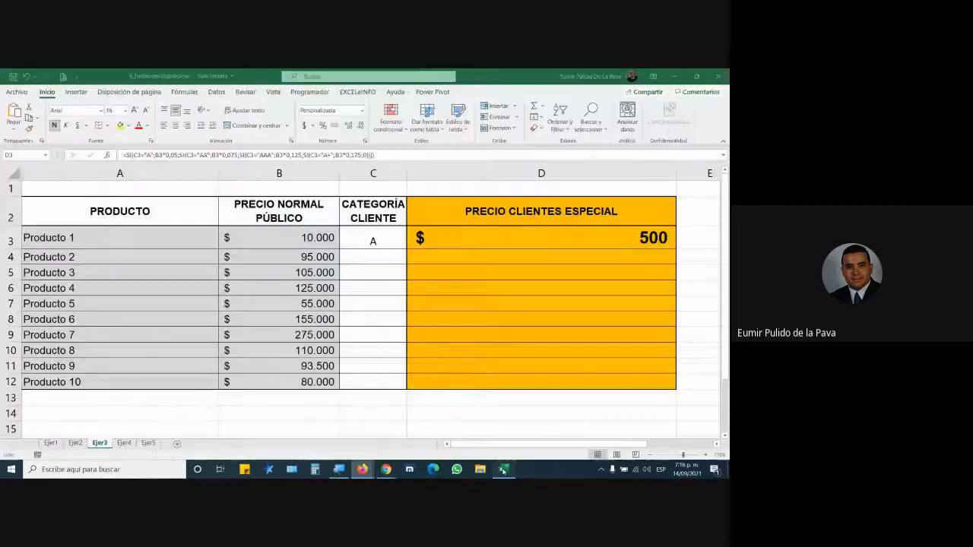
left_click(124, 443)
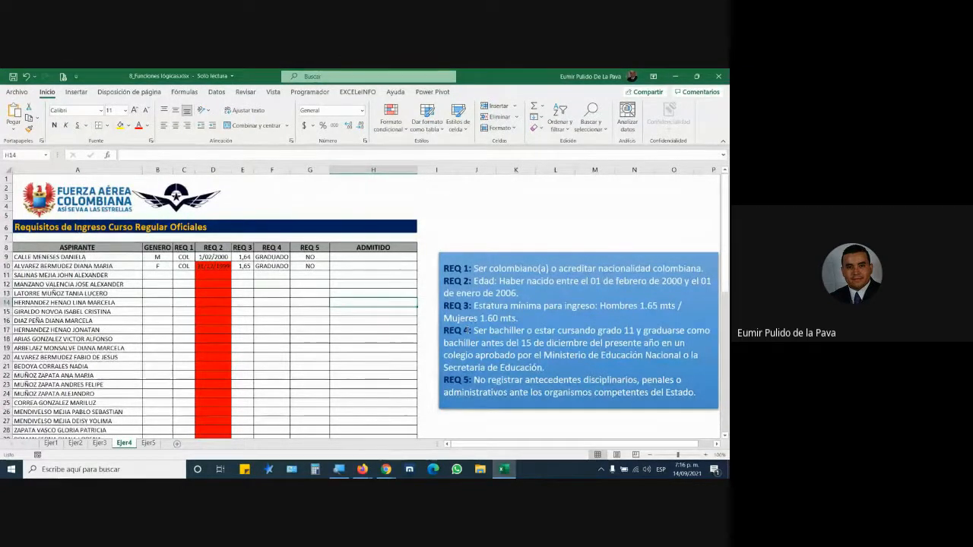
left_click_drag(443, 269, 520, 318)
left_click_drag(674, 330, 367, 257)
left_click(368, 256)
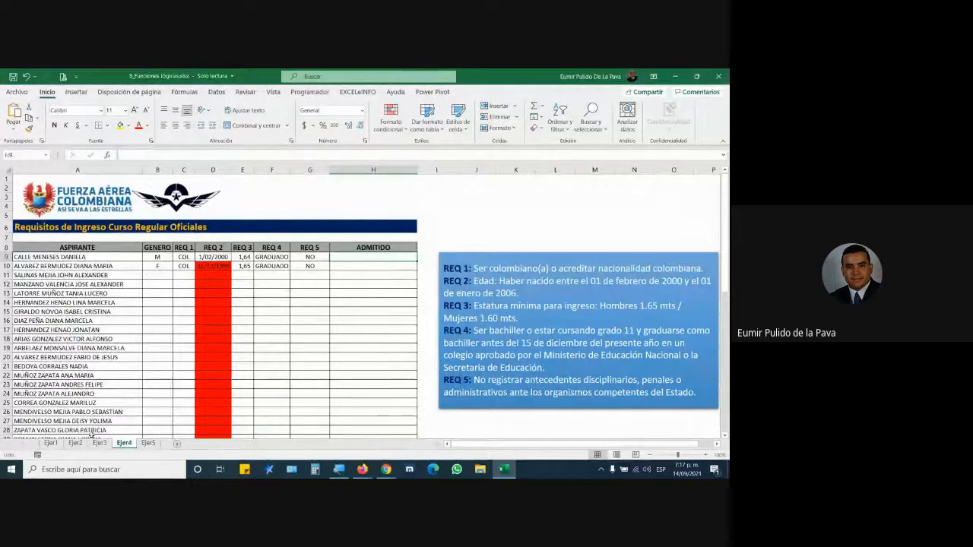
- View sheet Ejer5 and consult the Firefox PDF for the function its instructions require
left_click(148, 443)
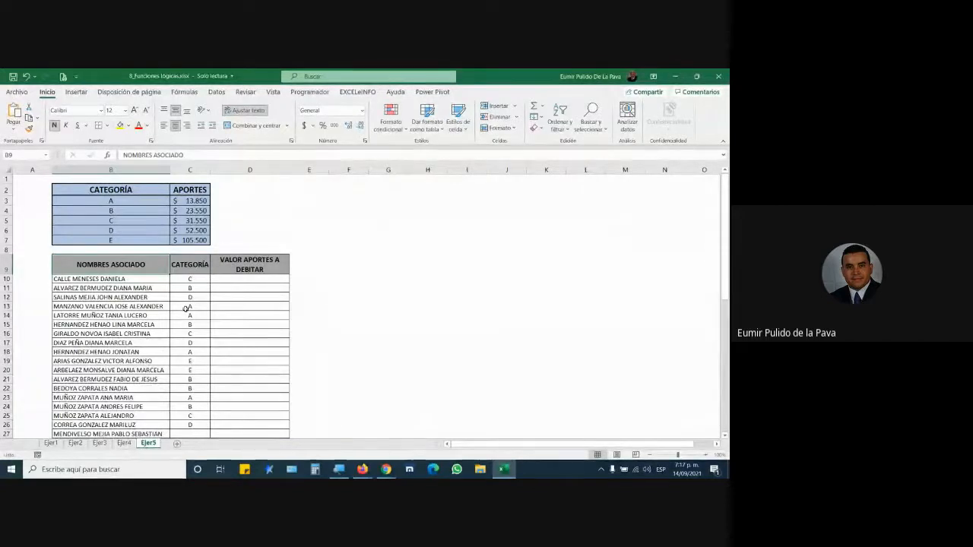
mouse_move(362, 469)
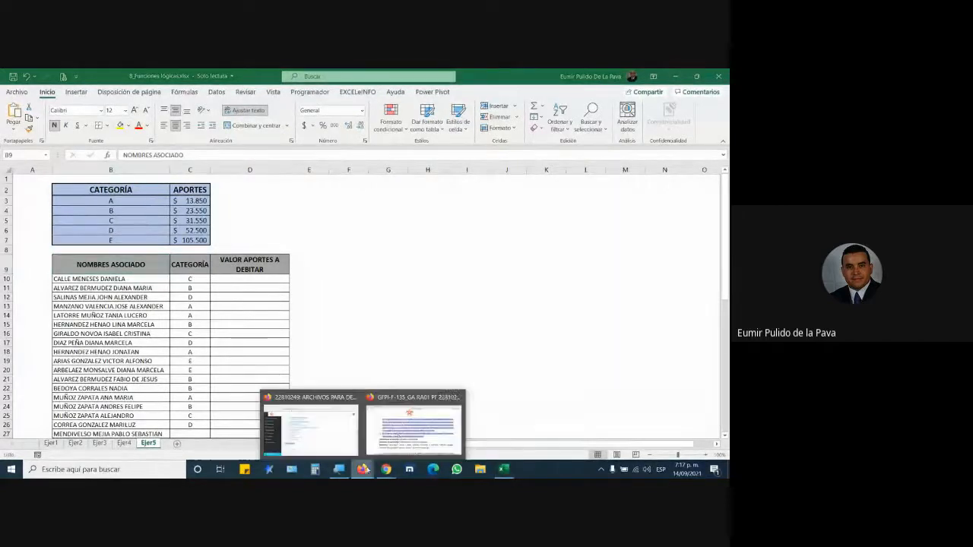
left_click(398, 436)
left_click_drag(332, 298, 496, 298)
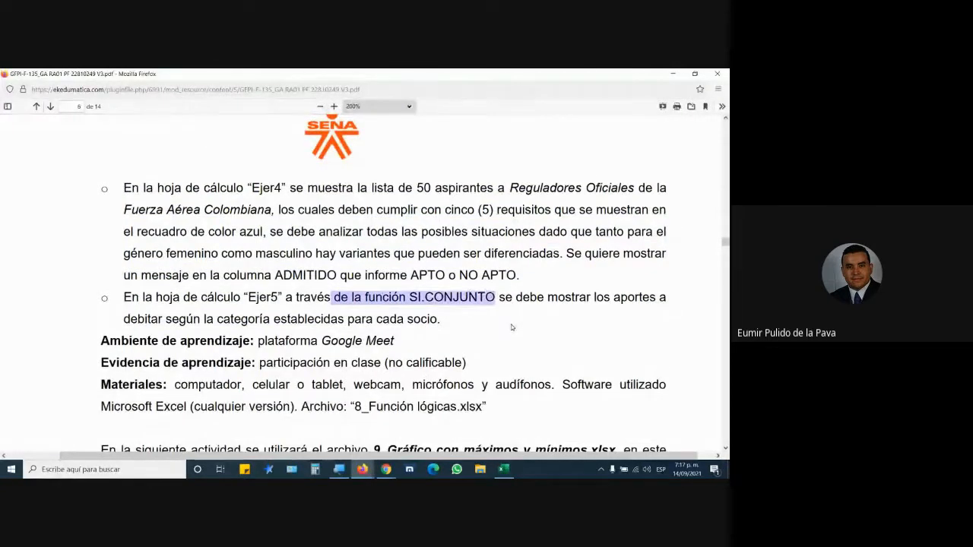
left_click_drag(409, 298, 496, 298)
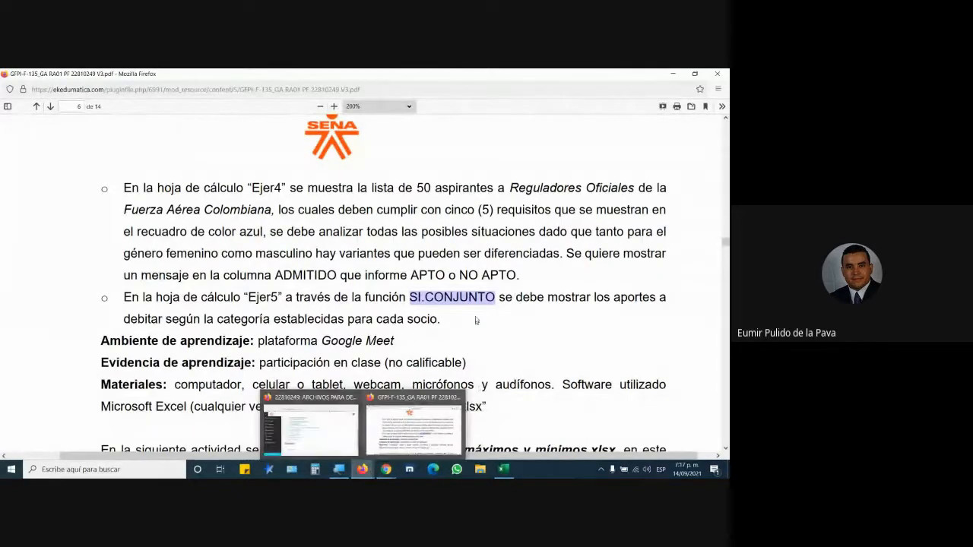
left_click_drag(409, 297, 495, 297)
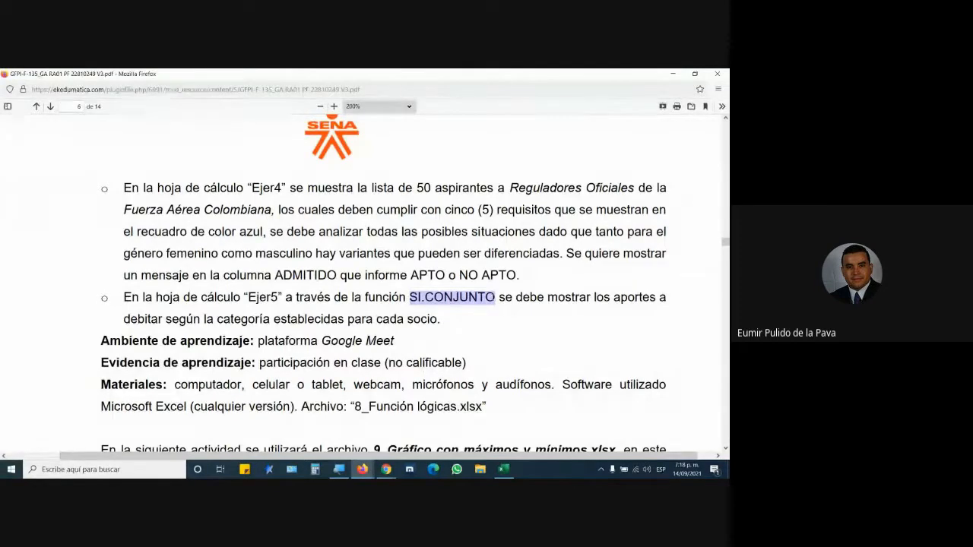
- Return to Excel, review the complete nested SI formula in D3 of sheet Ejer3 and cancel its editing
left_click(503, 470)
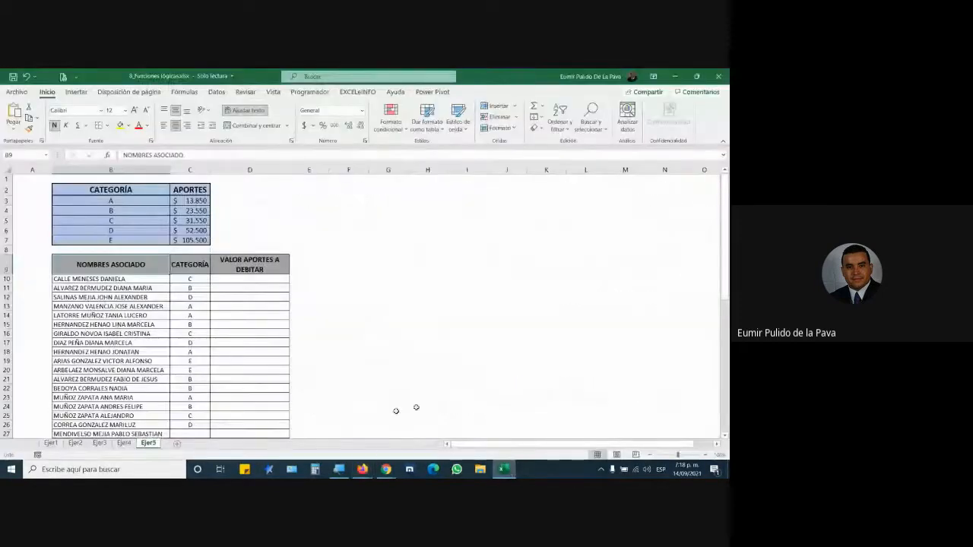
left_click(100, 443)
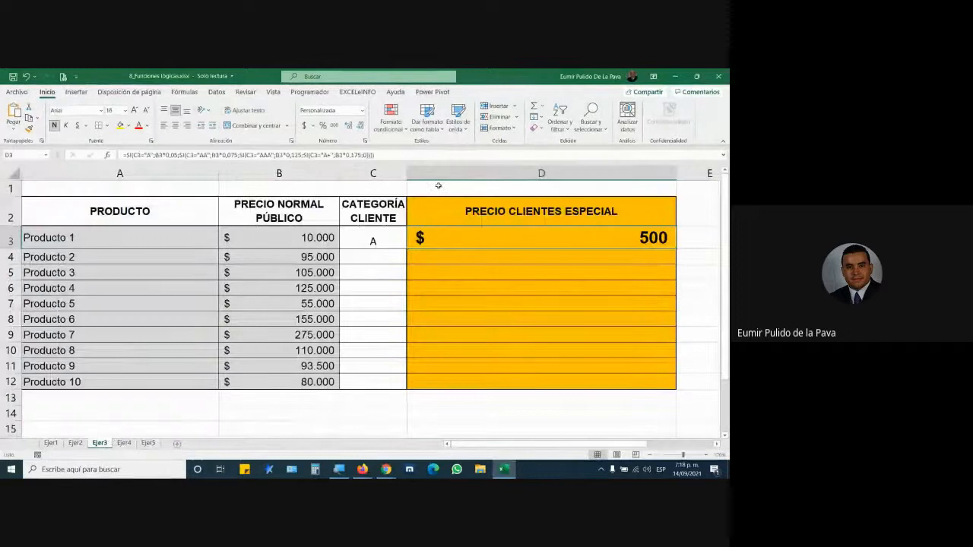
double_click(473, 235)
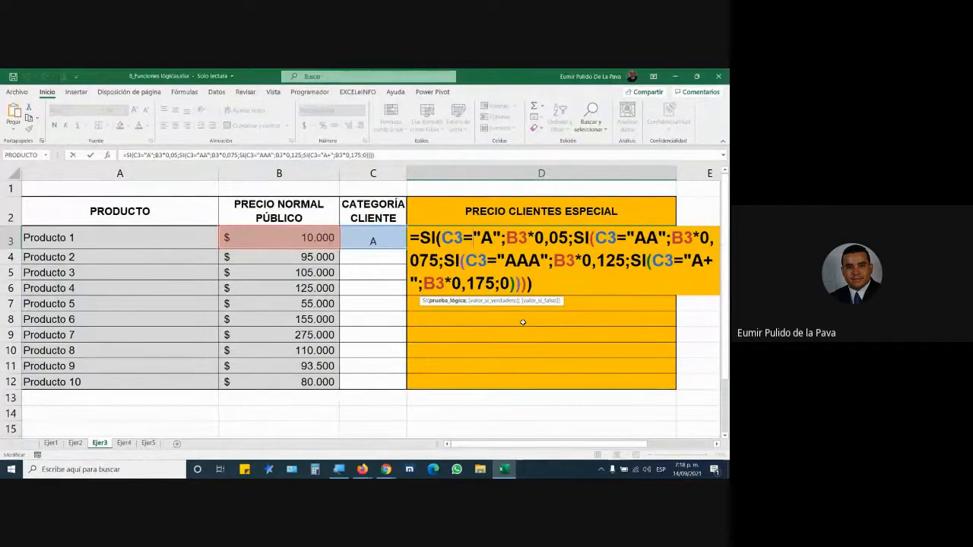
left_click_drag(558, 282, 411, 238)
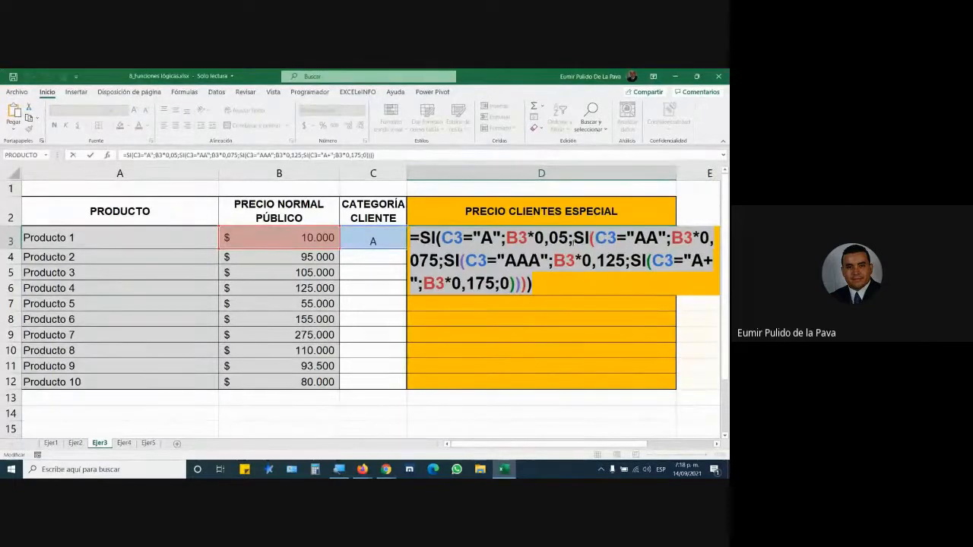
type("=")
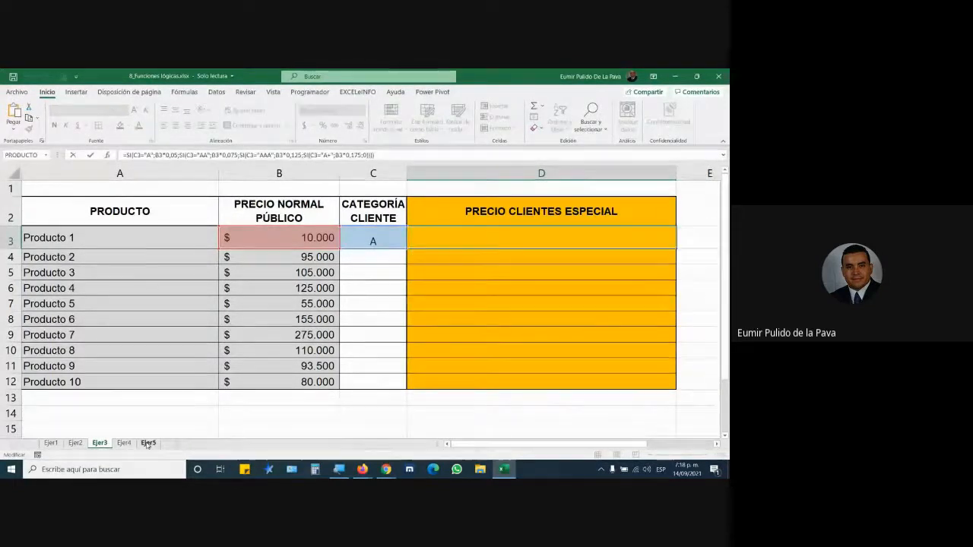
left_click(151, 443)
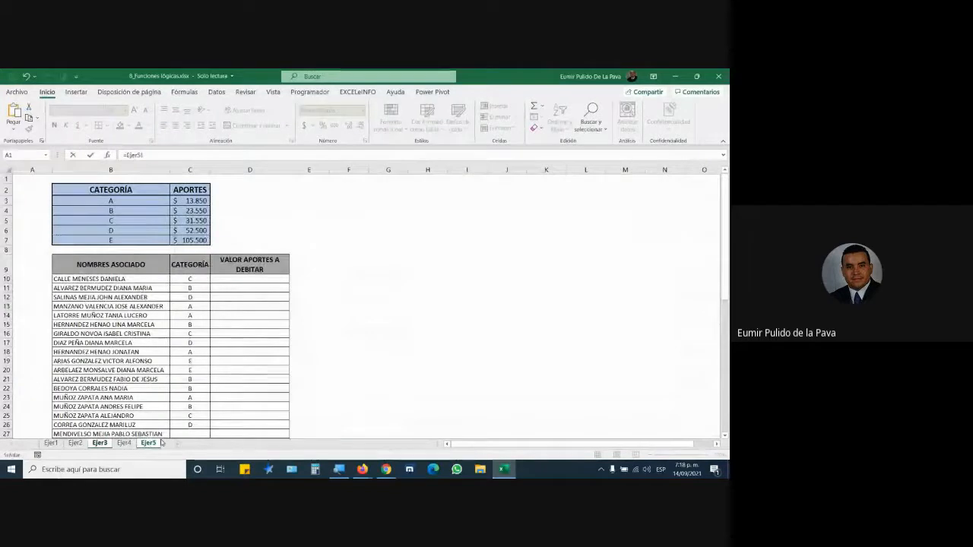
key("Escape")
- Magnify the screen and examine the arguments of SI.CONJUNTO in cell D10 of sheet Ejer5, cancelling the trial formula
left_click(149, 443)
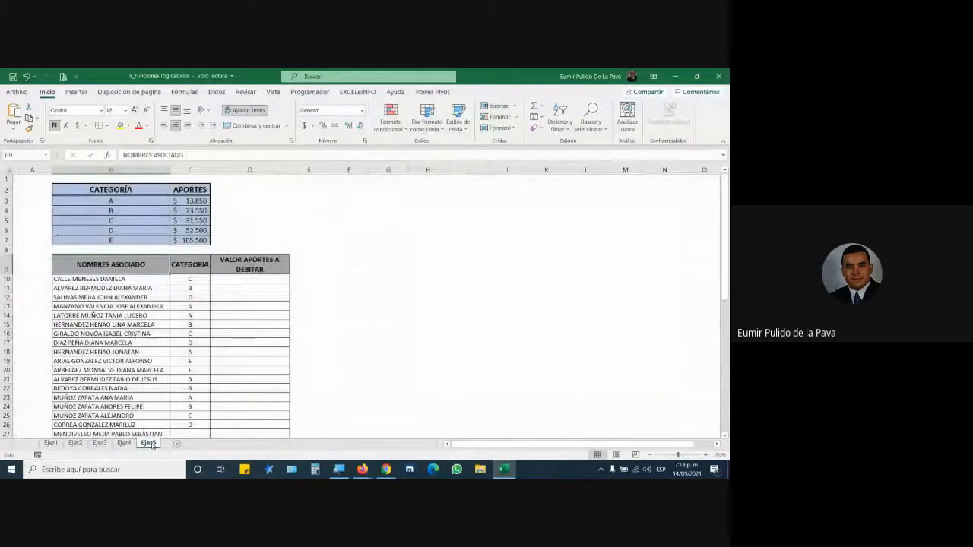
left_click(265, 279)
type("=SI.")
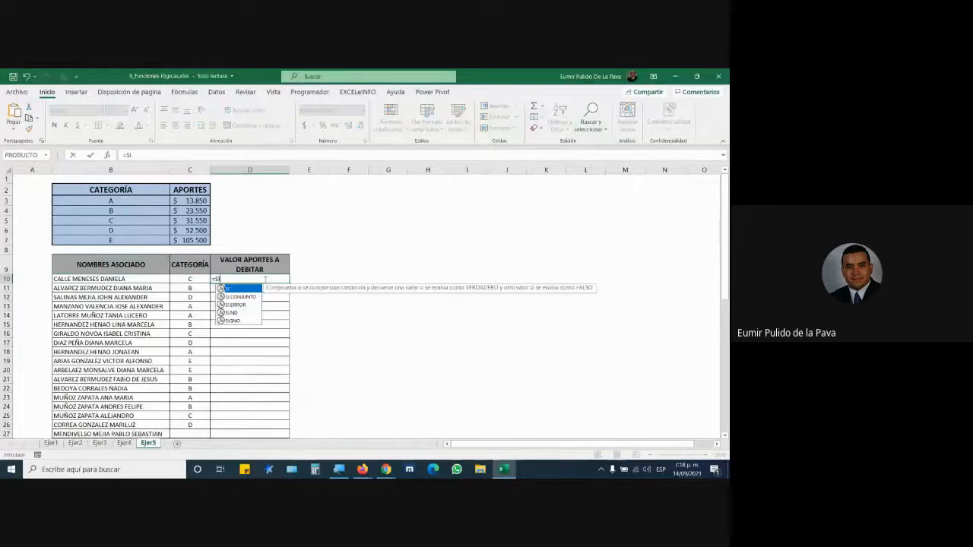
key("Down")
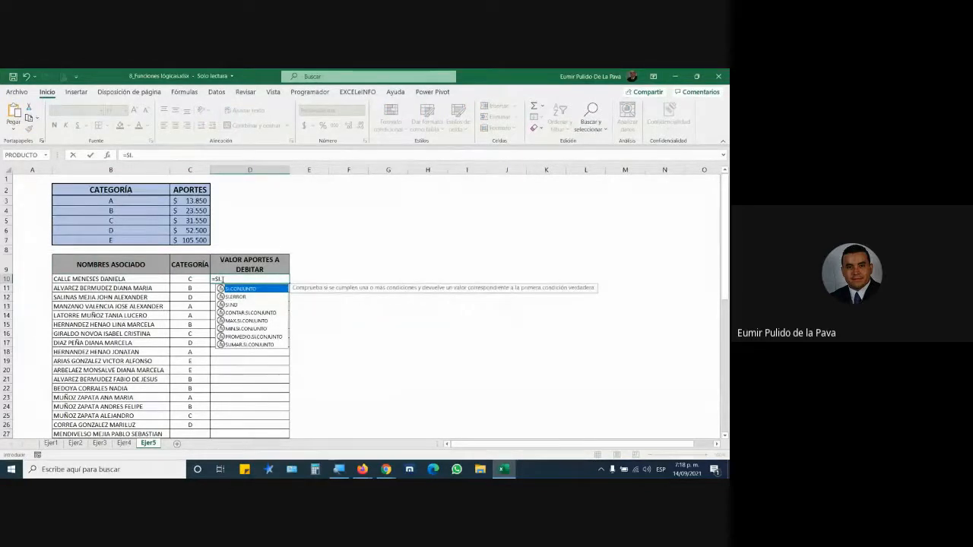
left_click(339, 469)
left_click(335, 435)
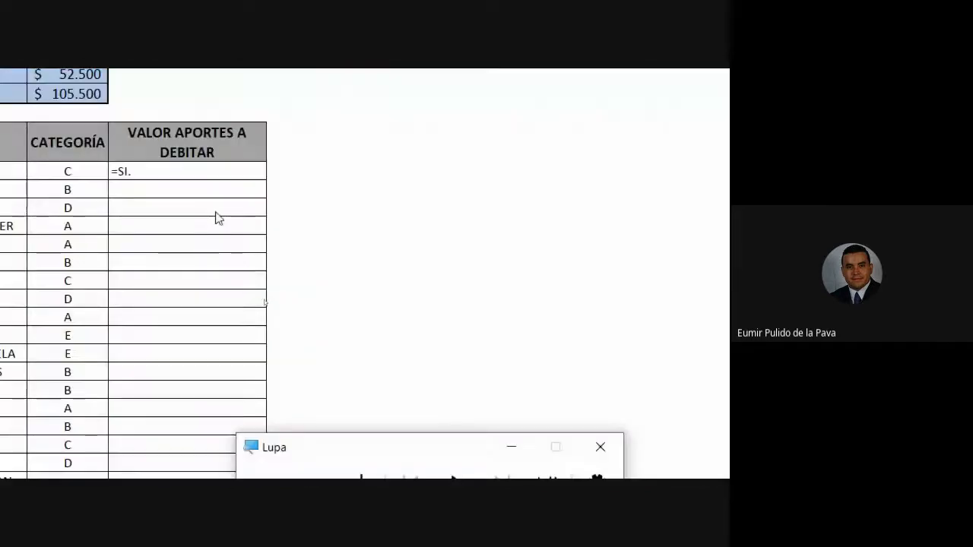
left_click(253, 278)
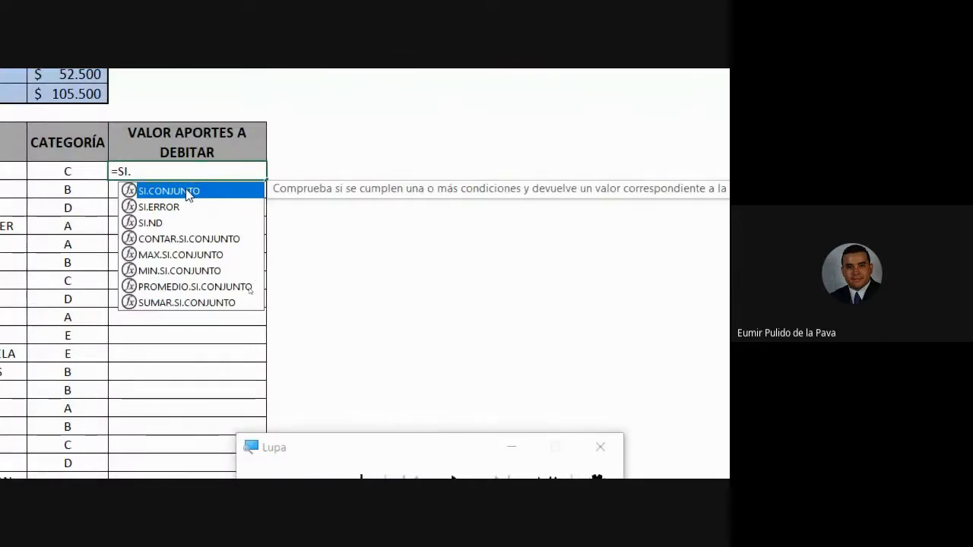
double_click(188, 192)
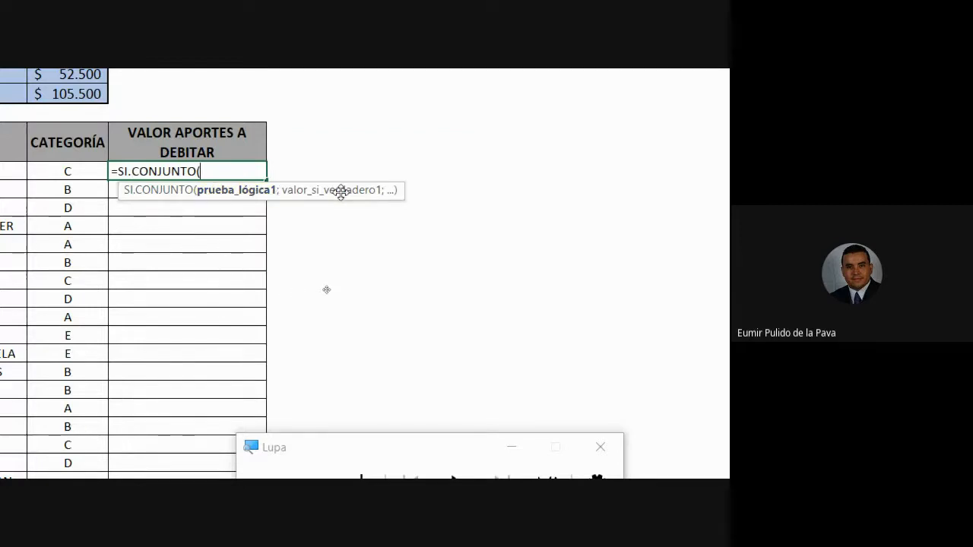
key("Escape")
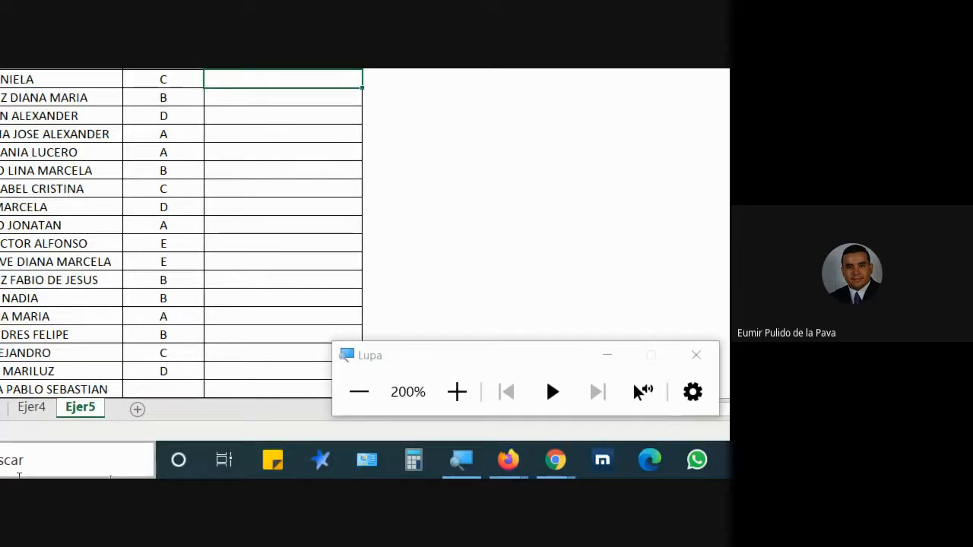
- Switch to sheet Ejer3 and narrow column D to just fit its PRECIO CLIENTES ESPECIAL heading
left_click(48, 415)
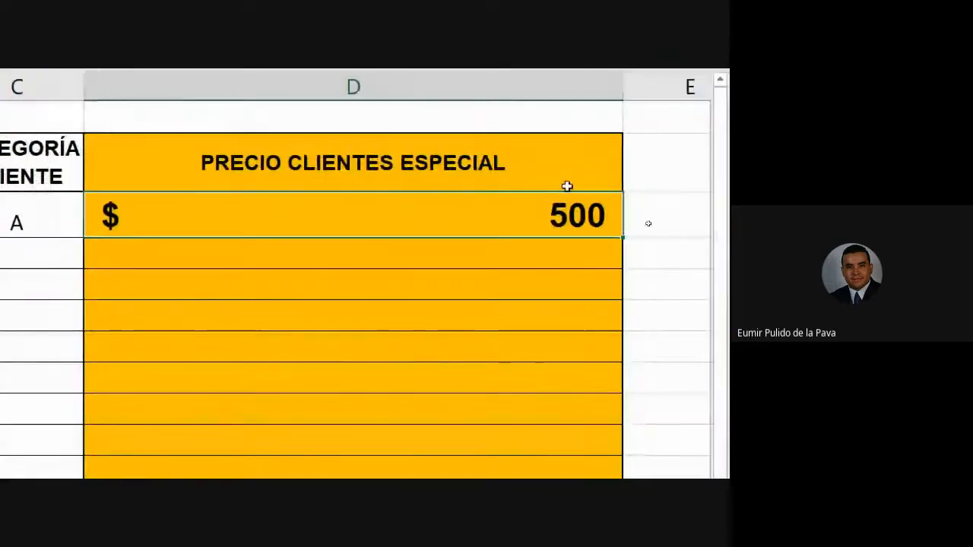
left_click_drag(625, 88, 402, 88)
- Begin a SI.CONJUNTO formula in E3 that tests C3="A" and returns B3*0,05
left_click(425, 215)
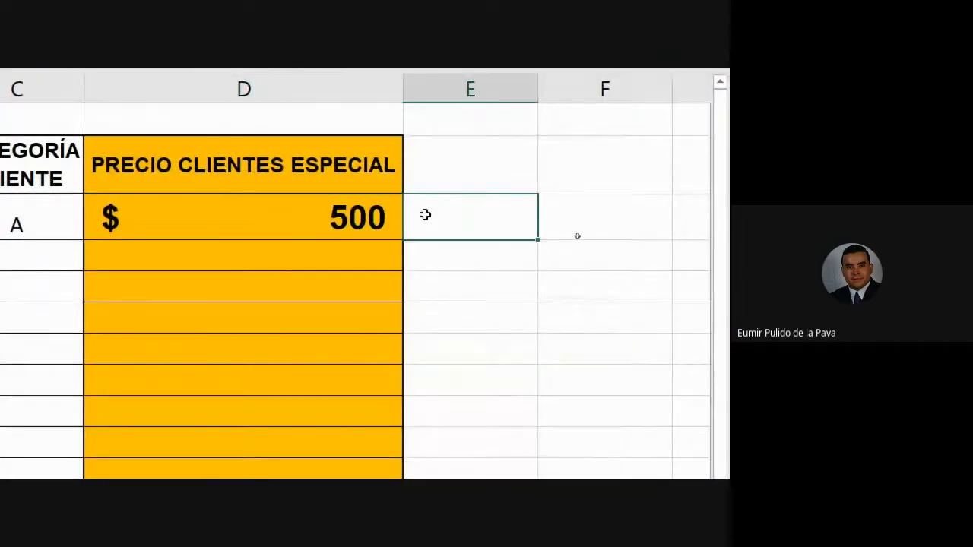
type("=SI.")
key("Tab")
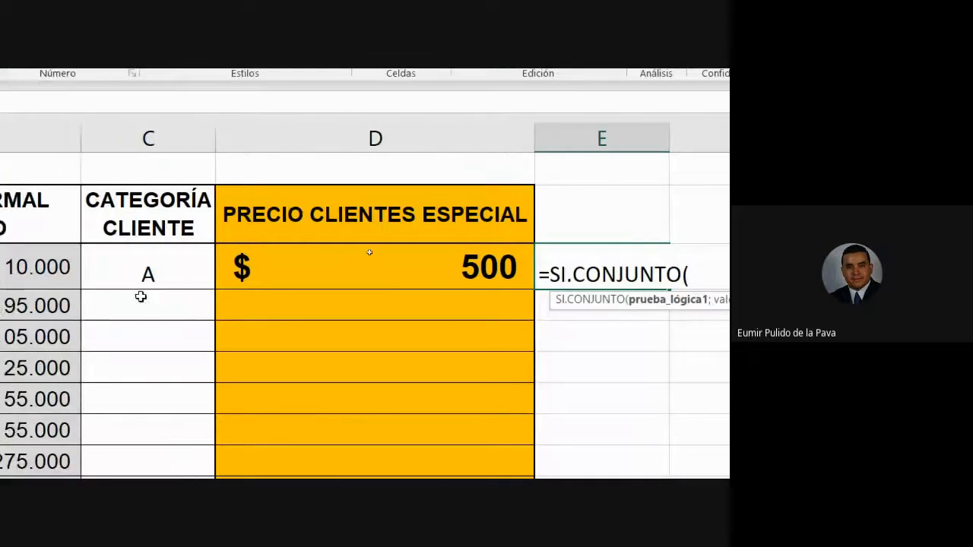
left_click(22, 225)
type("=\"A\"")
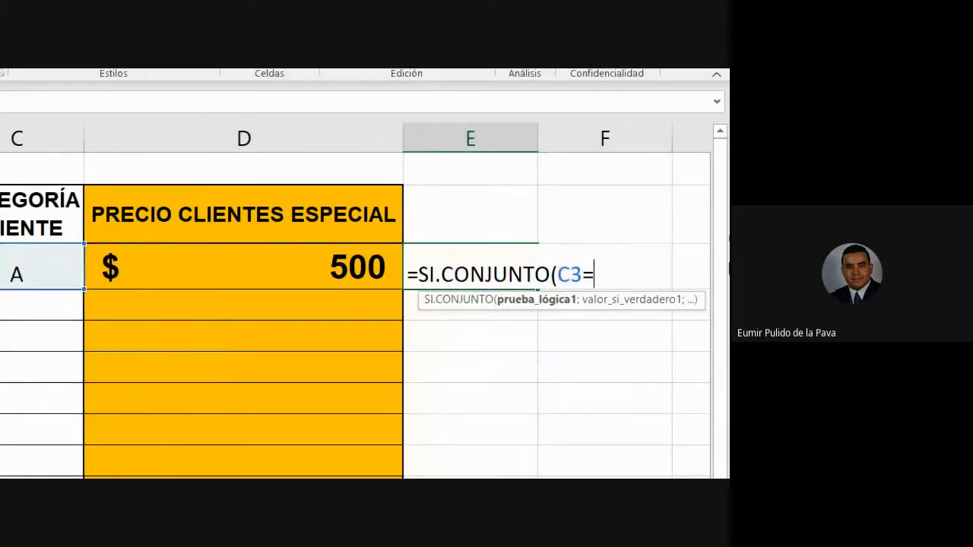
type(";")
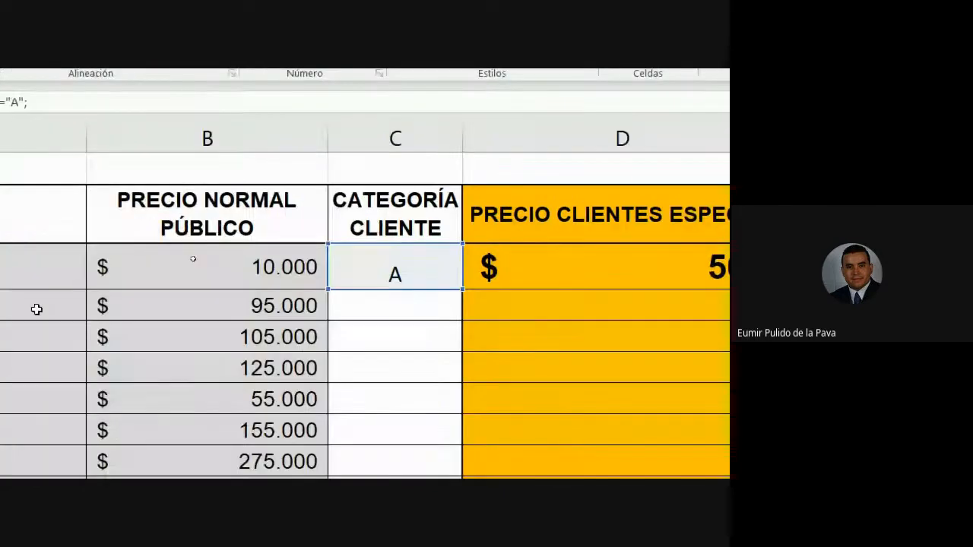
left_click(235, 253)
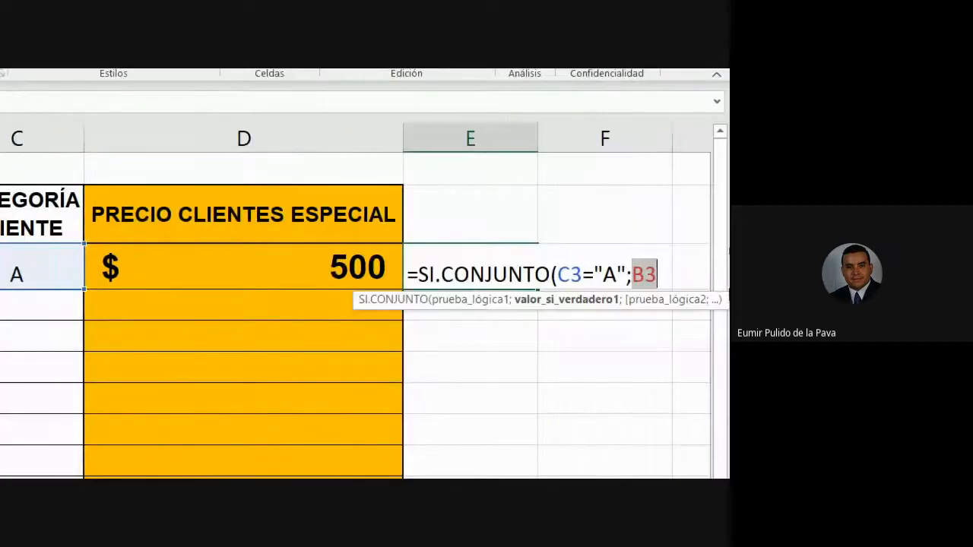
type("*0,05")
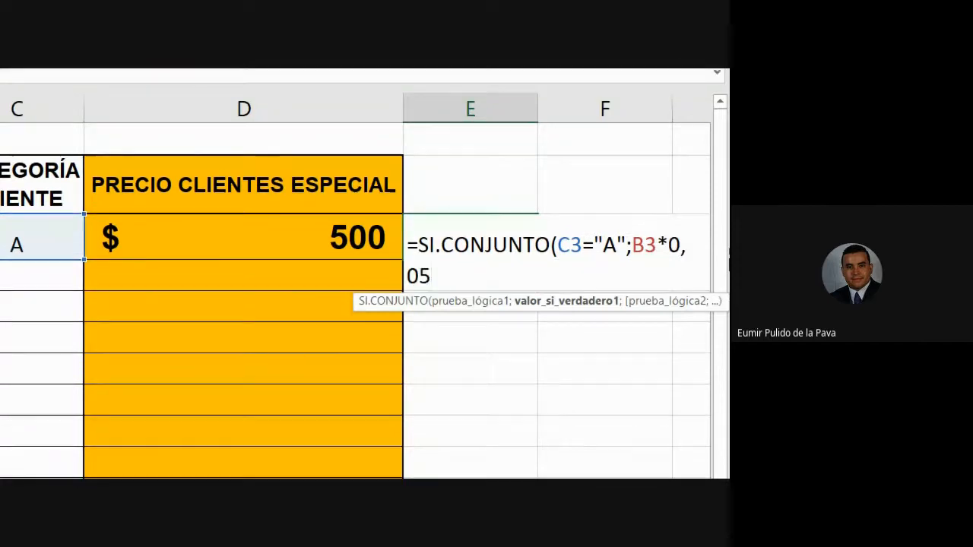
- Add the second logical test C3="AA" to the SI.CONJUNTO formula in E3
type(";")
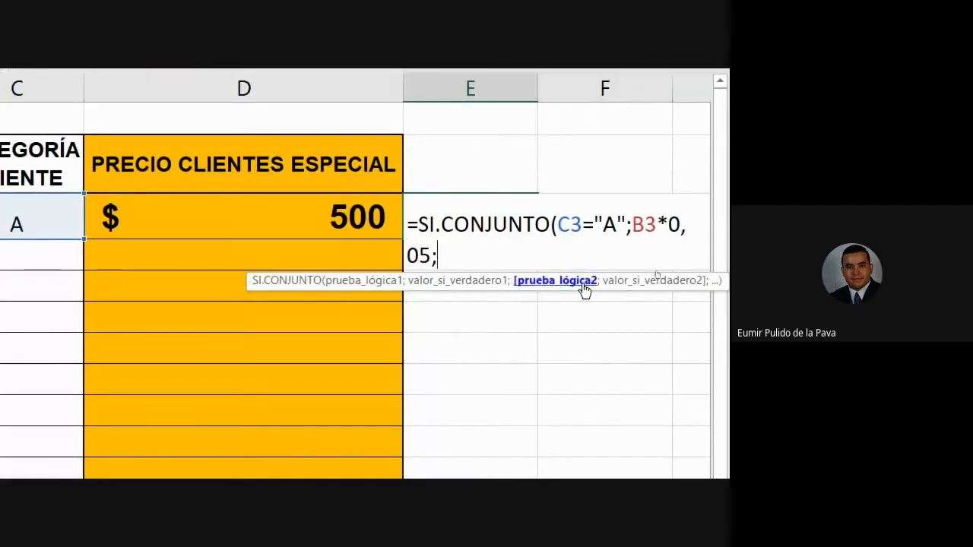
left_click(15, 217)
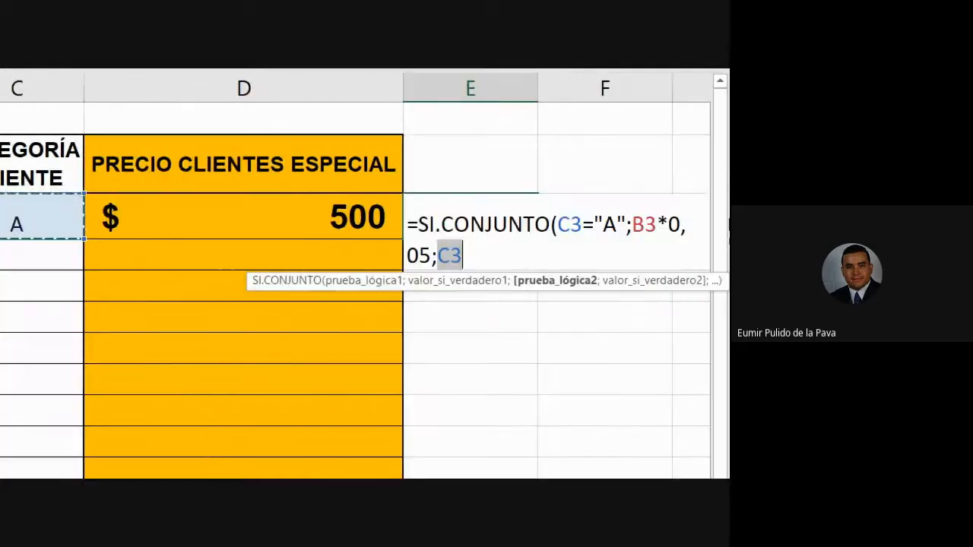
type("=\"A")
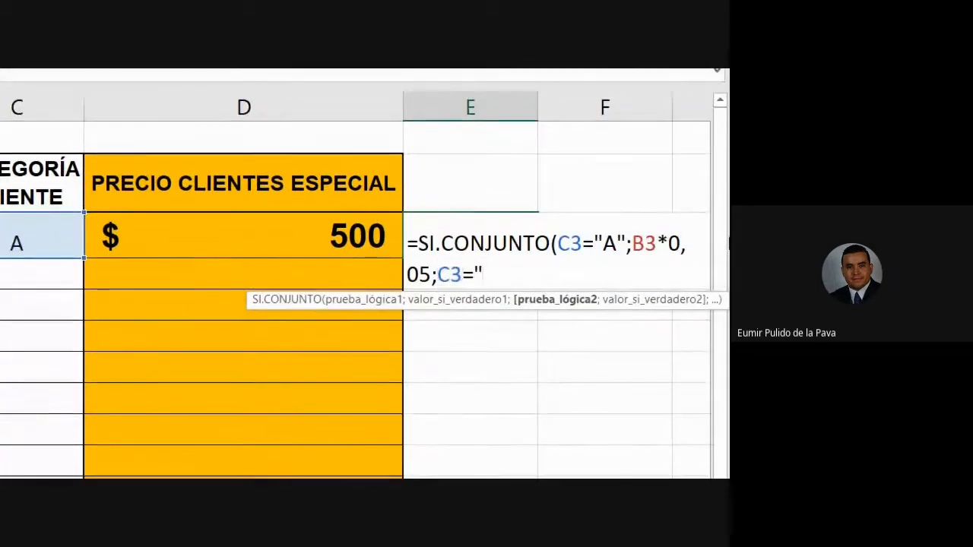
type("A")
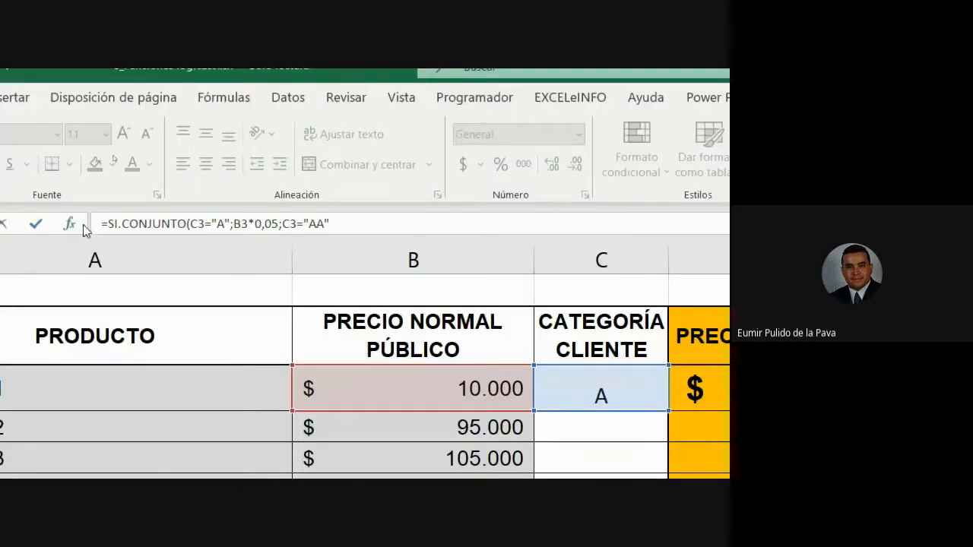
- Examine the argument list of SI.CONJUNTO through Prueba_lógica127 in the function arguments dialog, cancelling the trial formula
left_click(73, 225)
key("Tab")
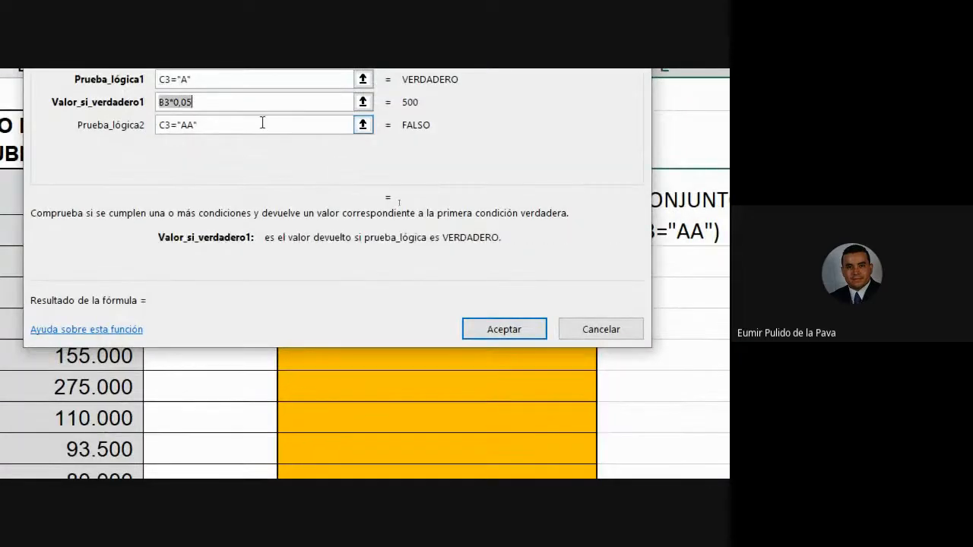
left_click(263, 123)
left_click(243, 147)
left_click_drag(625, 94, 625, 156)
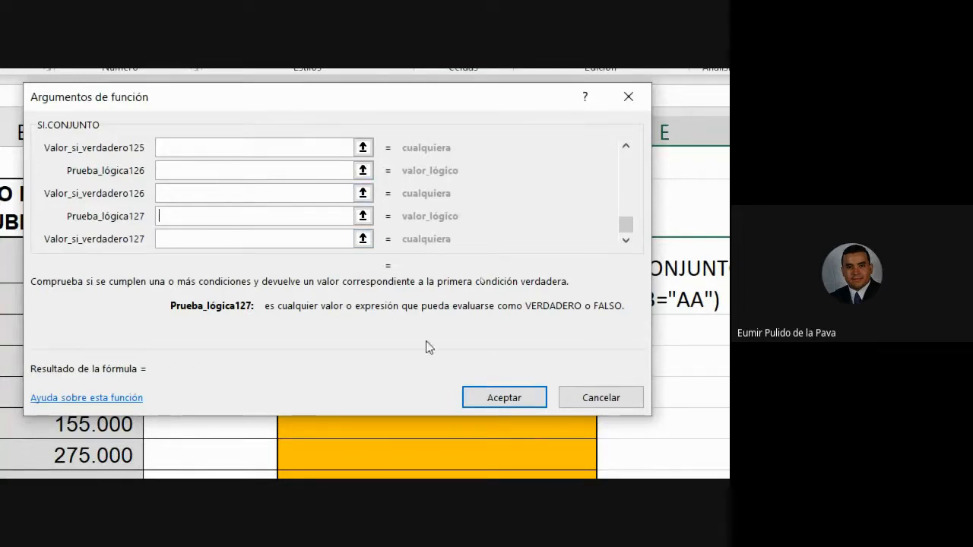
left_click(575, 409)
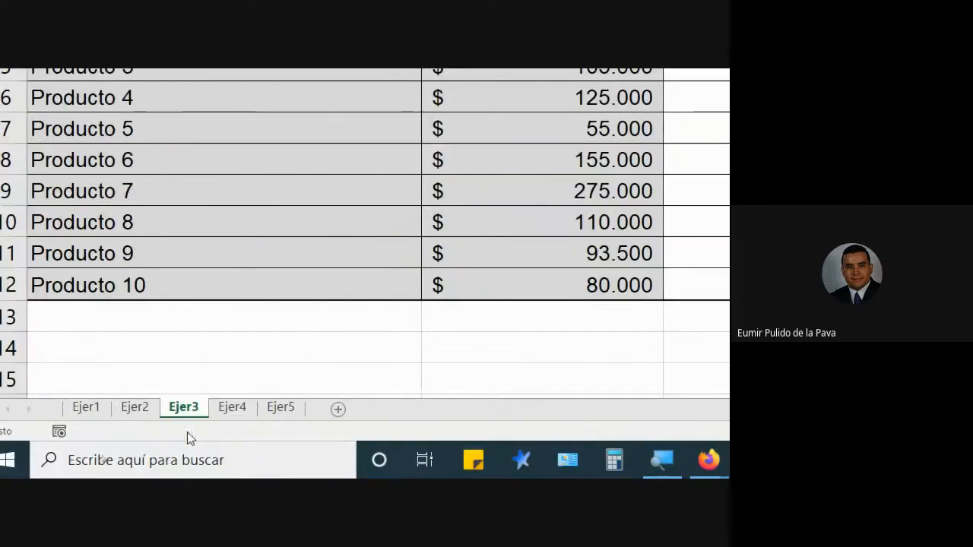
- View sheet Ejer4, reduce the screen magnification and check the Google Meet chat in Chrome
left_click(232, 415)
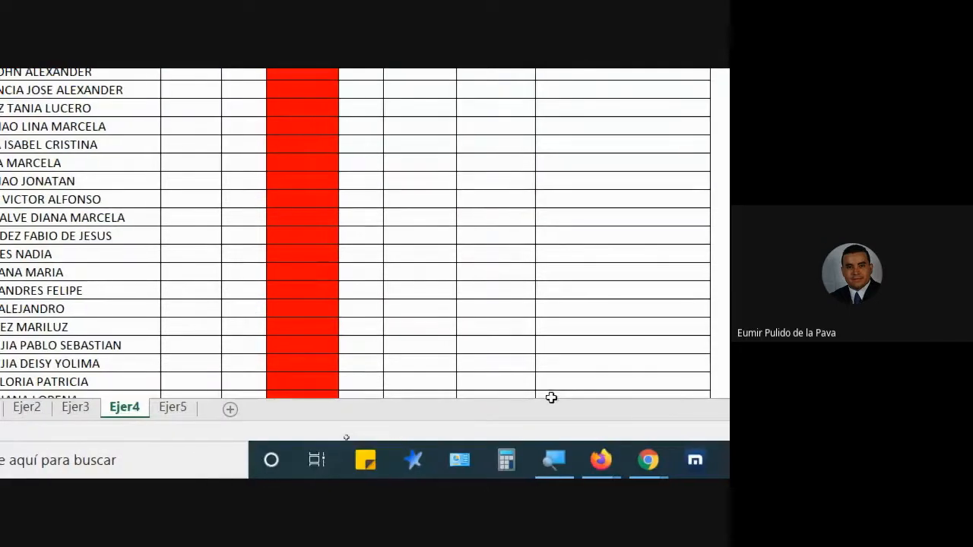
left_click(555, 461)
left_click(448, 392)
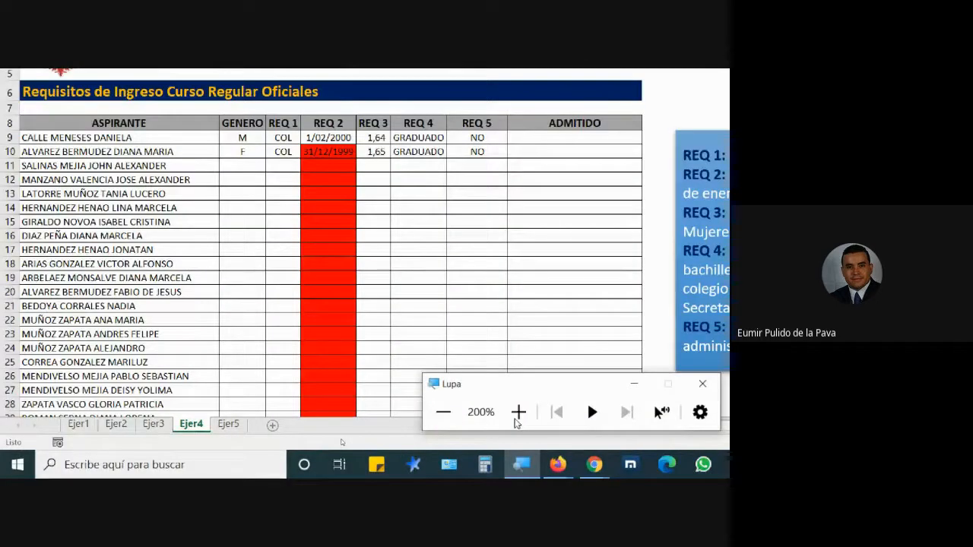
left_click(411, 416)
left_click(381, 466)
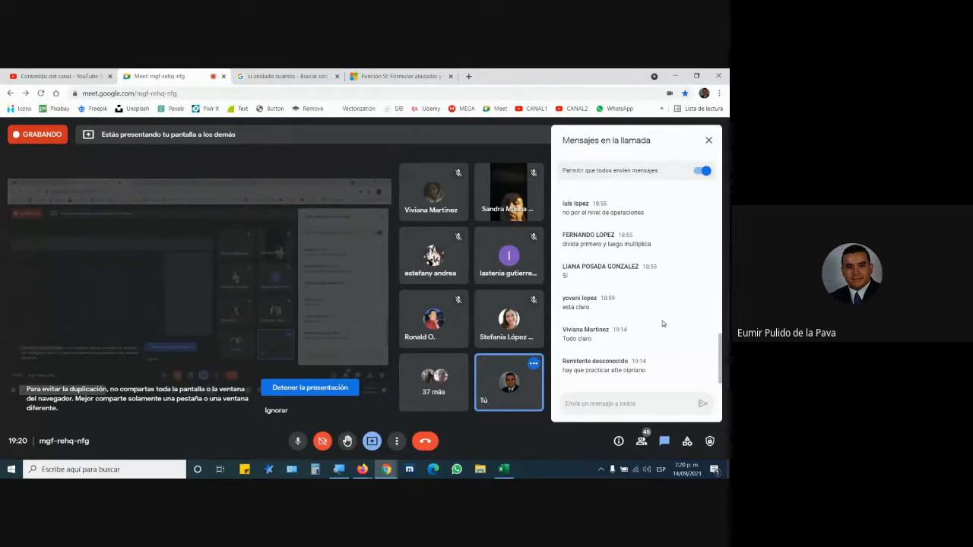
- Switch to the course download page in Firefox and open 9_Gráfico con máximos y mínimos.xlsx with Excel
mouse_move(361, 469)
left_click(344, 427)
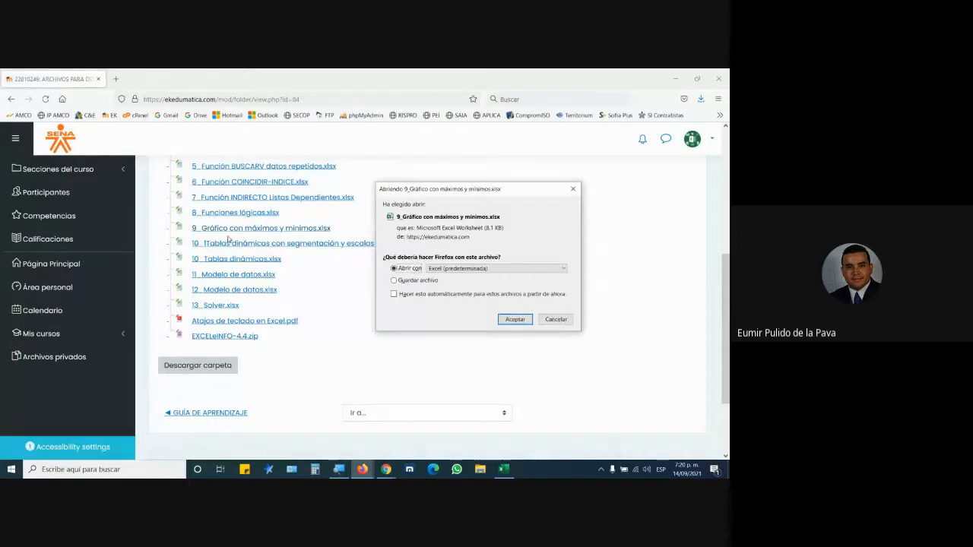
scroll(228, 240, "up", 3)
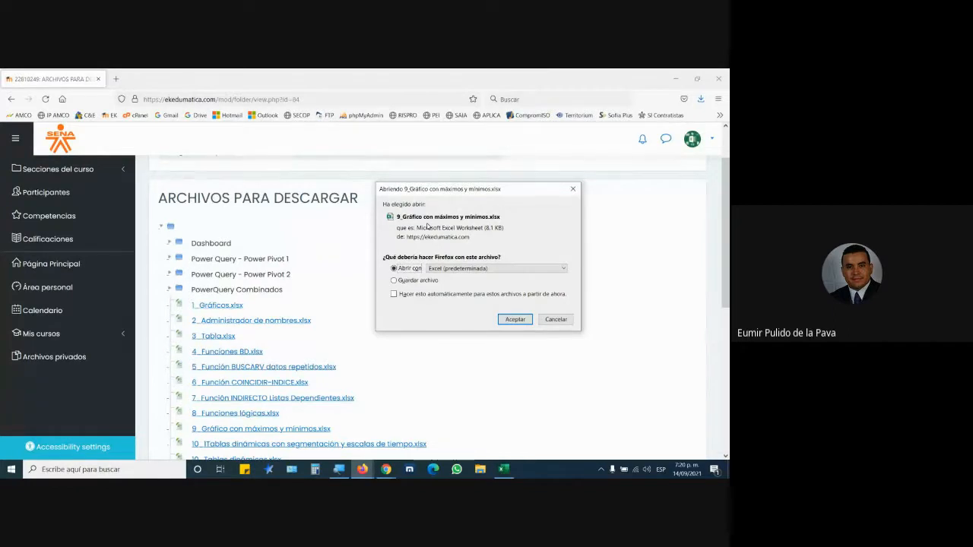
left_click(511, 319)
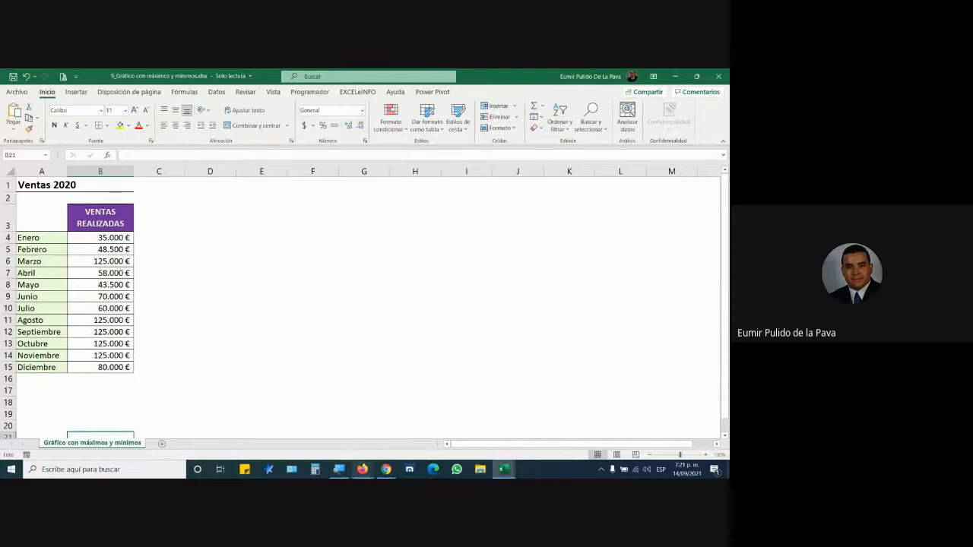
- Magnify the screen and insert a clustered column chart from the monthly sales in A4:B15
left_click(339, 469)
left_click(336, 436)
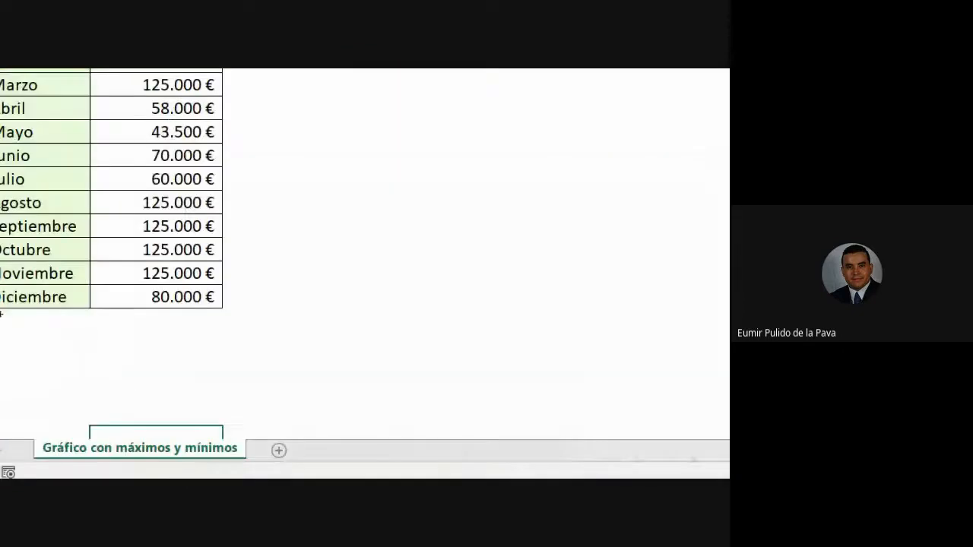
left_click_drag(133, 150, 235, 396)
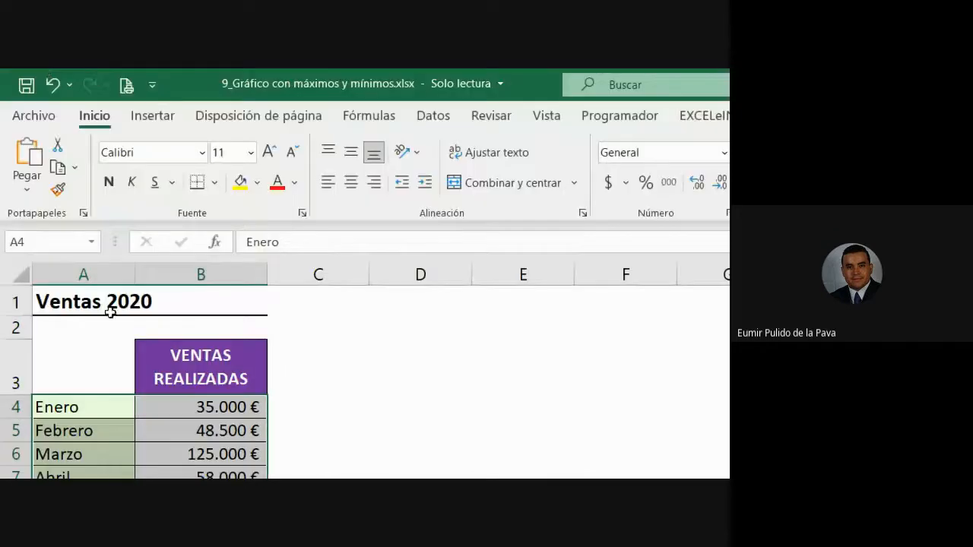
left_click(111, 312)
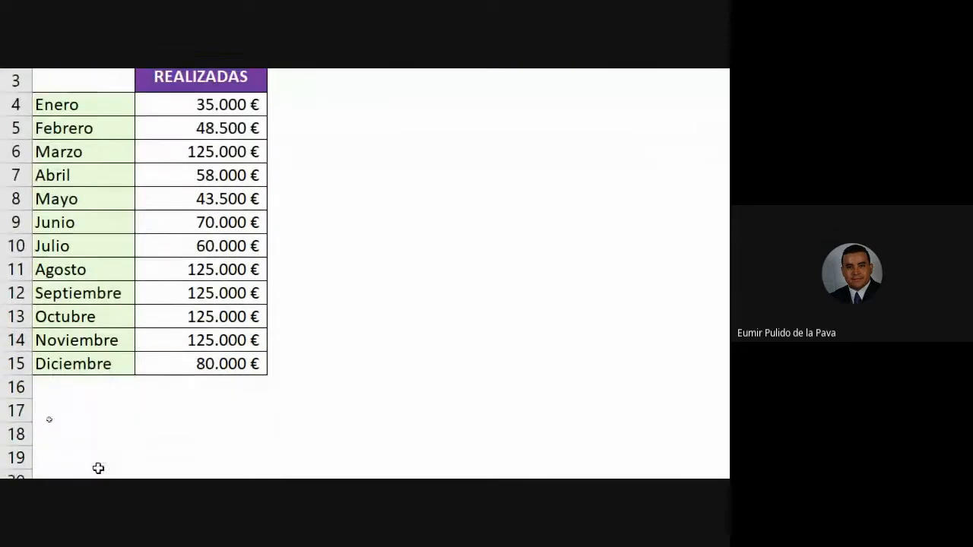
left_click_drag(80, 107, 178, 370)
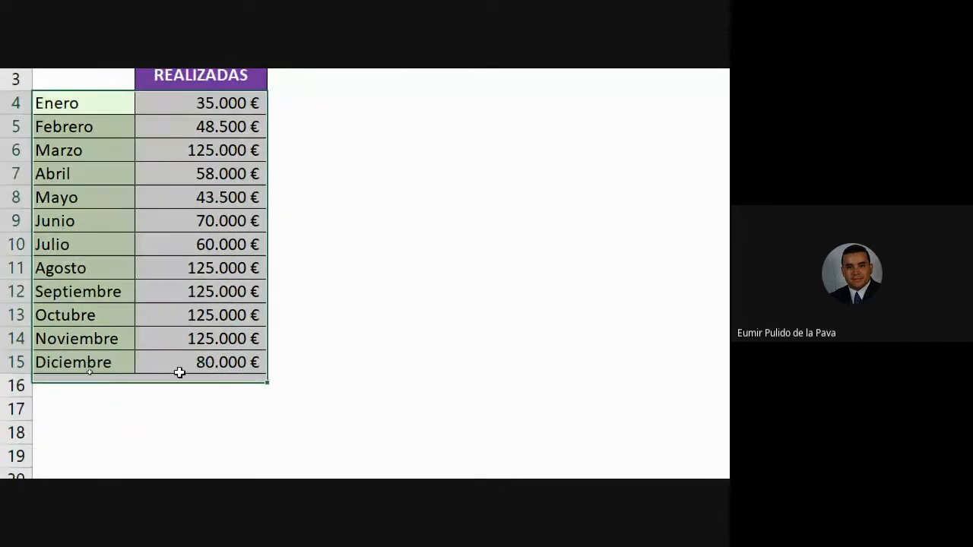
left_click(152, 116)
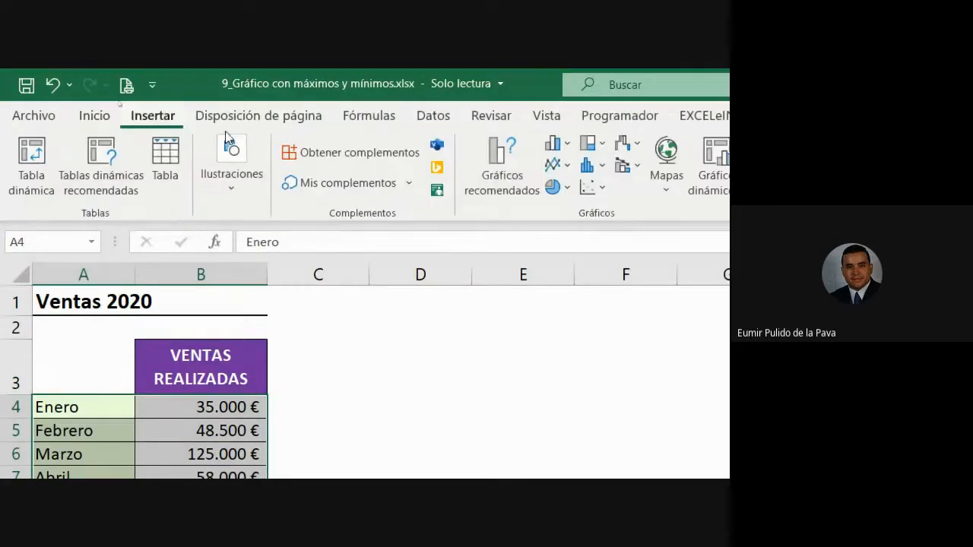
left_click(559, 143)
left_click(570, 205)
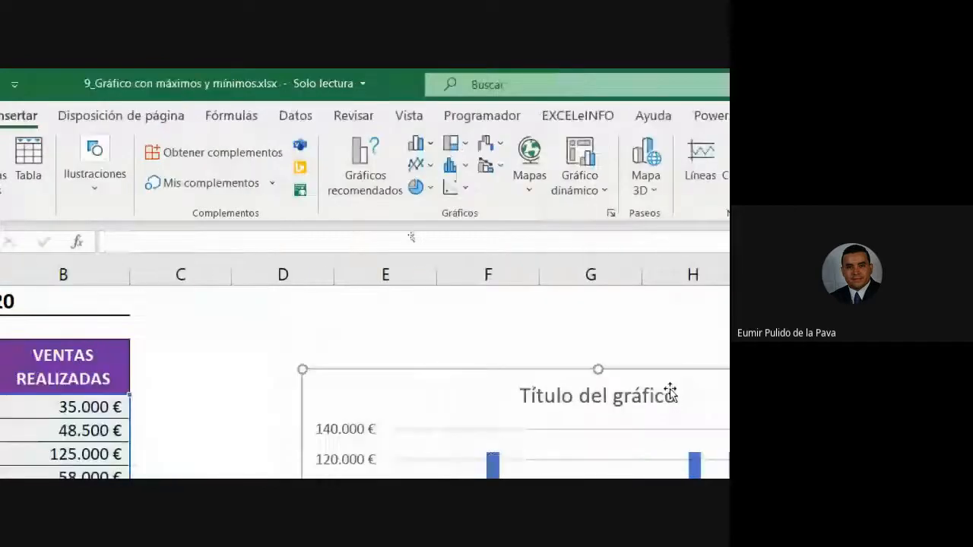
- Move the column chart up beside the sales table, starting in column C, and enlarge it
left_click_drag(494, 391, 362, 322)
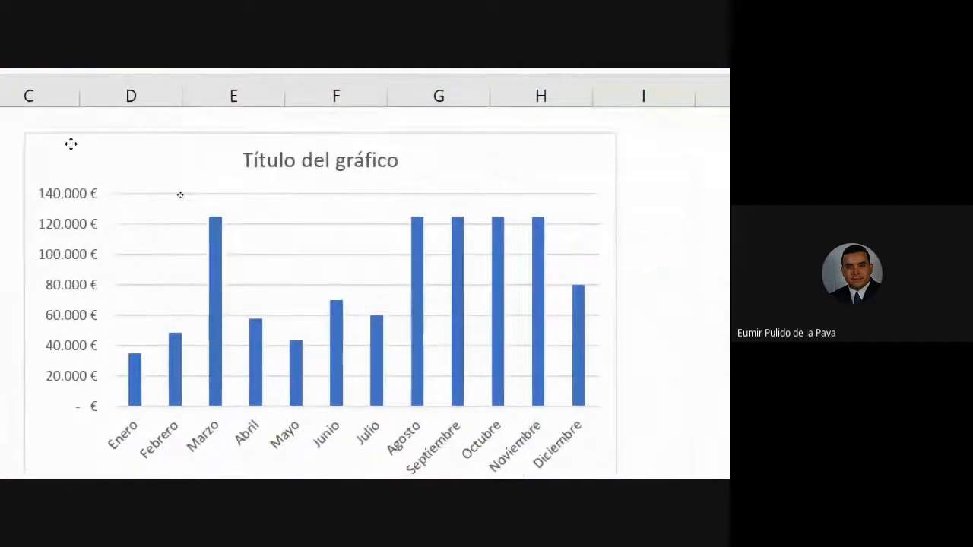
left_click_drag(71, 143, 66, 126)
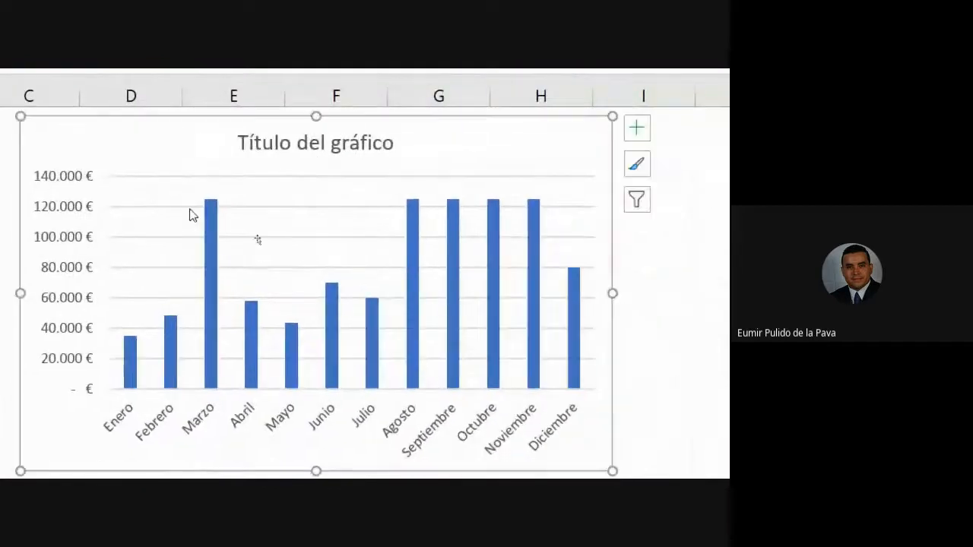
left_click_drag(614, 380, 694, 444)
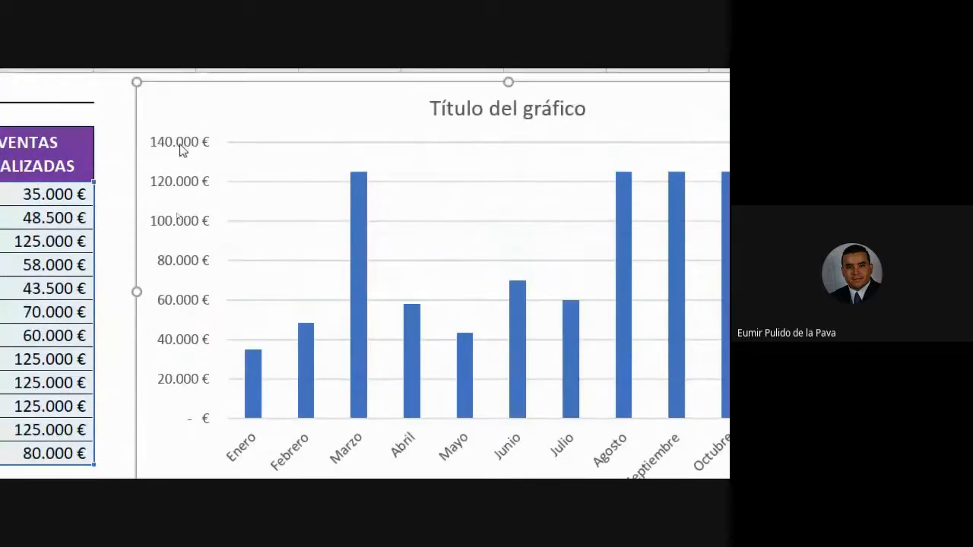
- Delete the vertical value axis from the column chart
left_click(184, 148)
key("Delete")
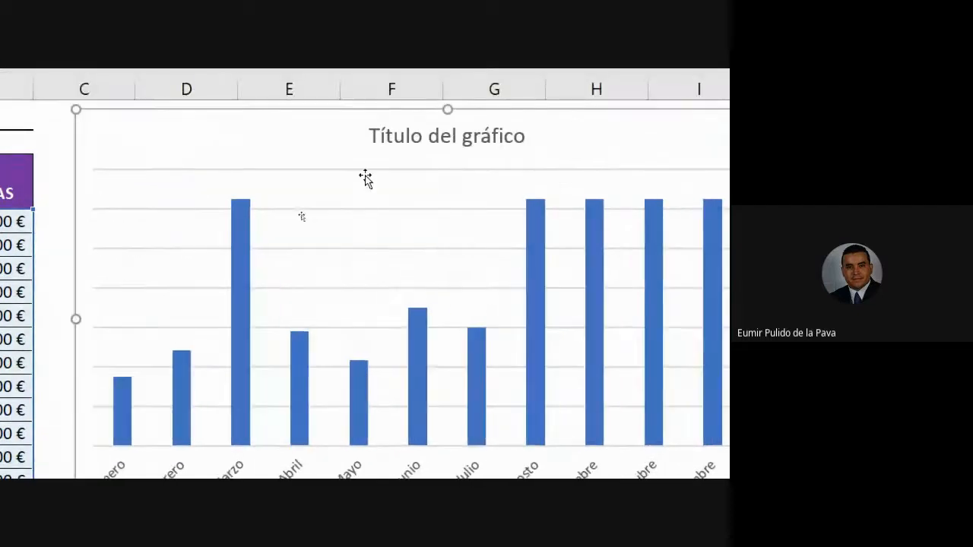
- Link the chart title to the Ventas 2020 heading in cell A1 and apply the dark-background chart style
left_click(449, 134)
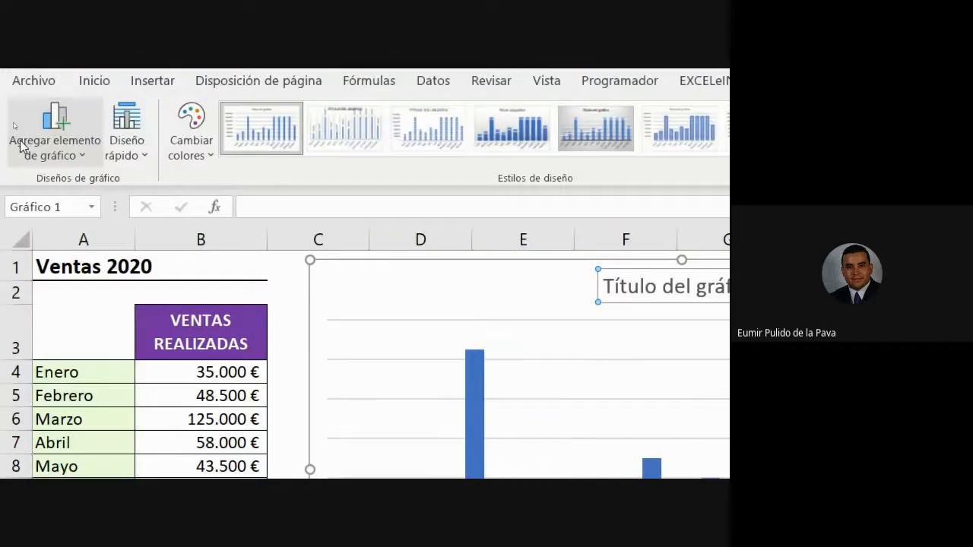
left_click(262, 206)
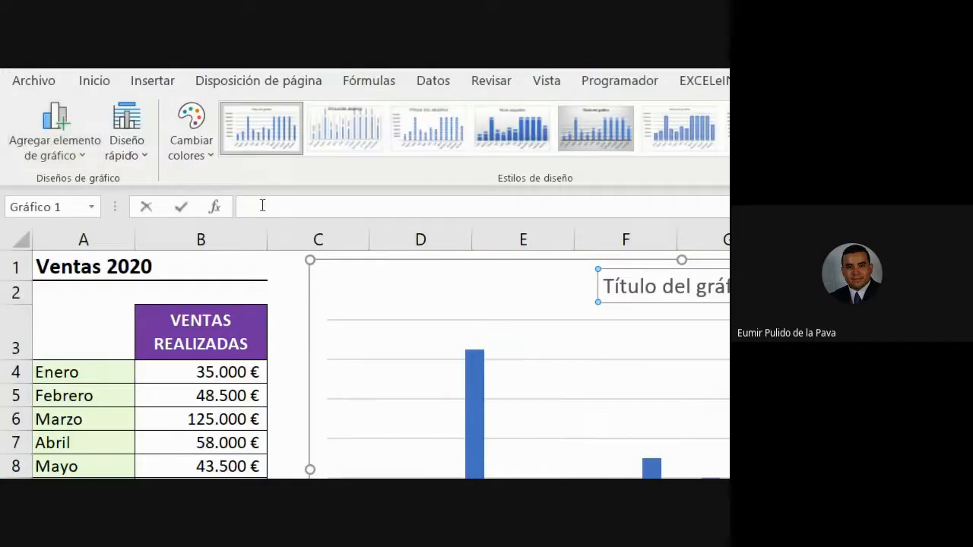
type("=")
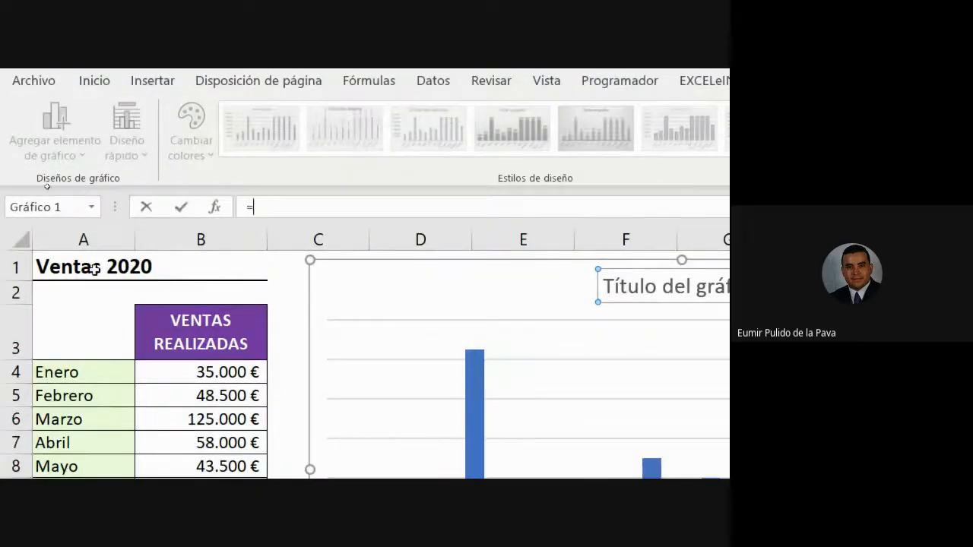
left_click(95, 268)
key("Return")
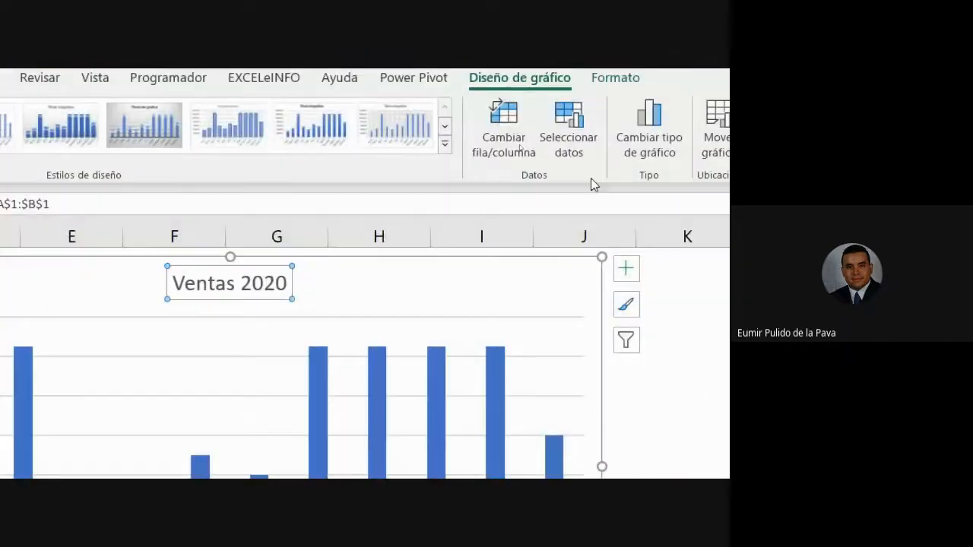
left_click(445, 143)
left_click(147, 165)
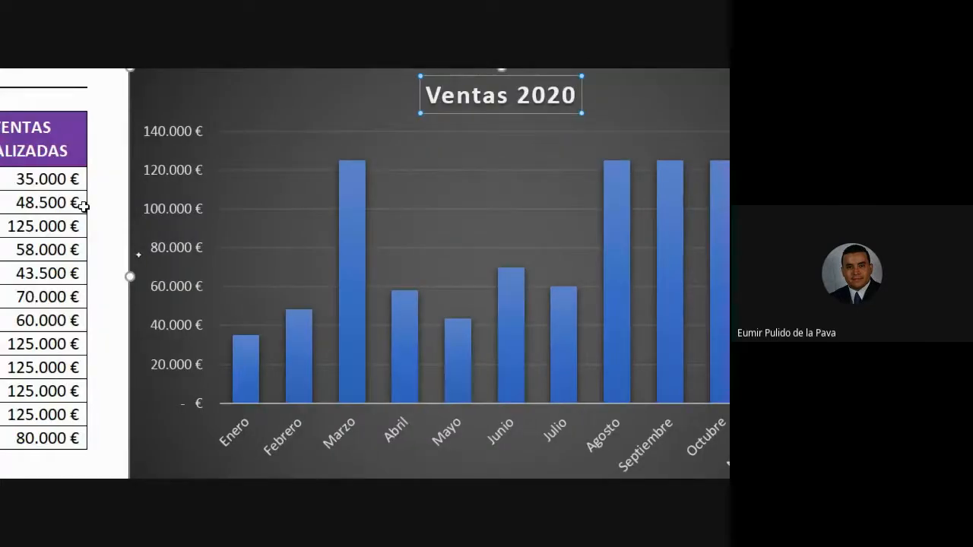
- Delete the restyled chart's vertical value axis and widen the columns by reducing the series gap width to below 60%
left_click(188, 210)
key("Delete")
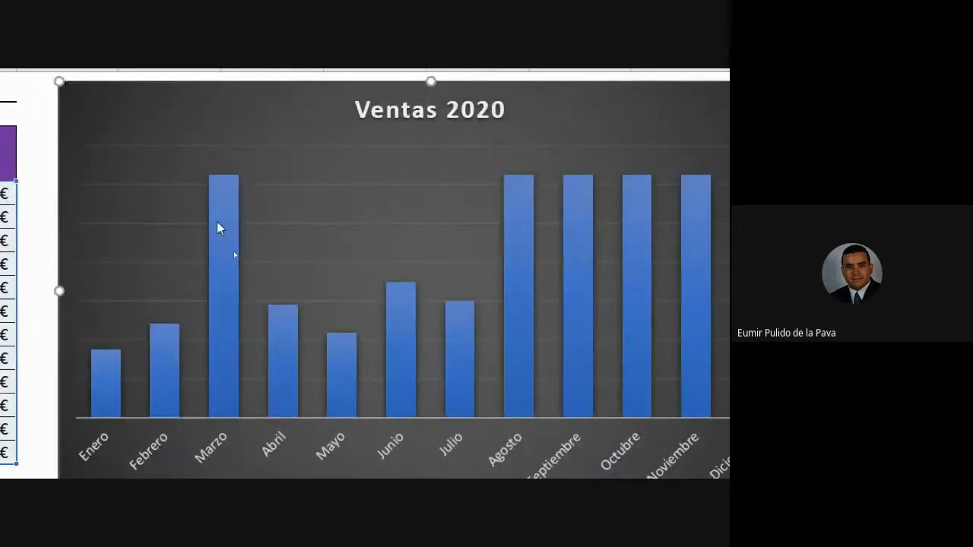
mouse_move(223, 235)
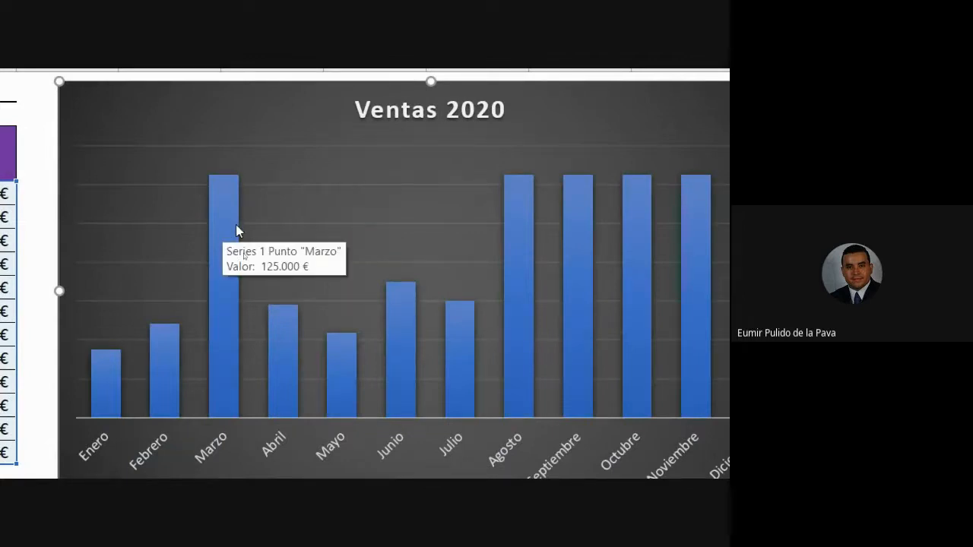
right_click(225, 232)
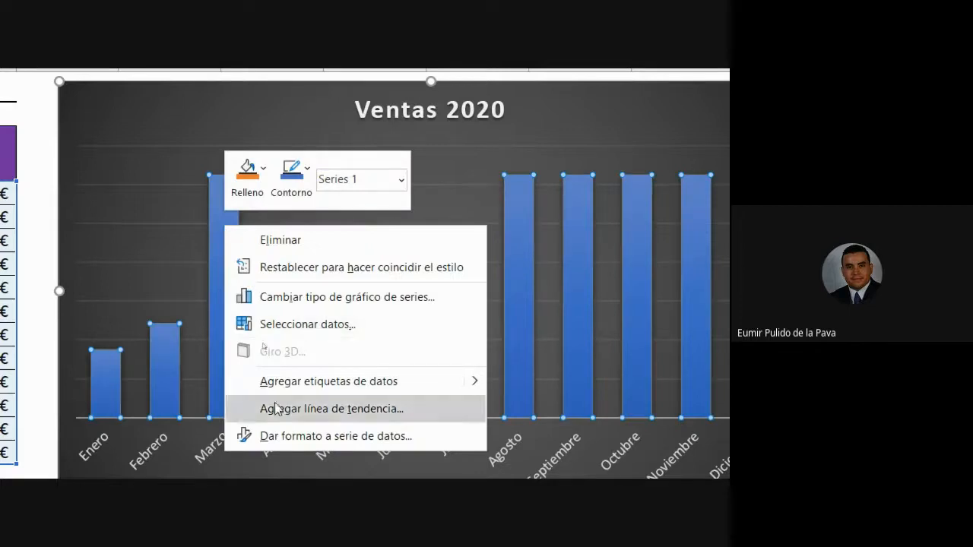
left_click(275, 435)
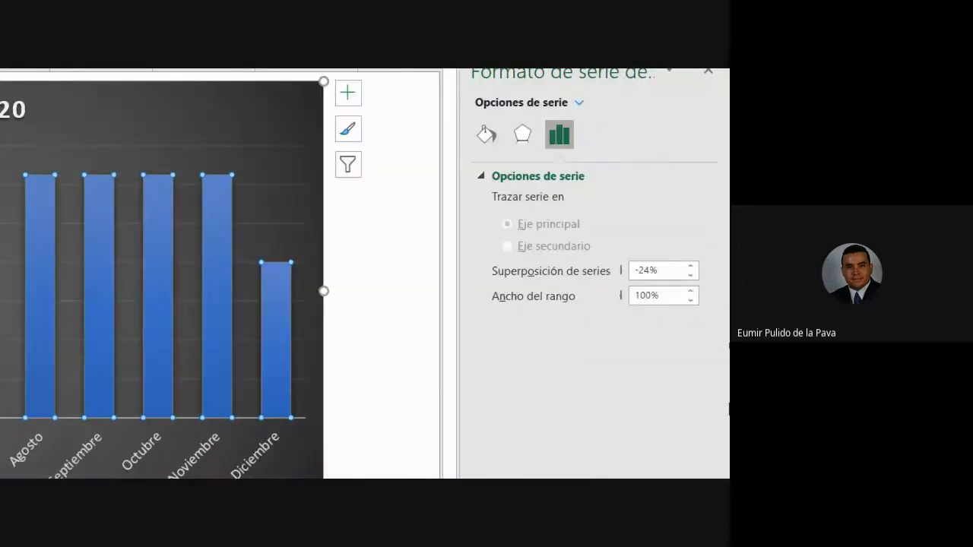
double_click(655, 297)
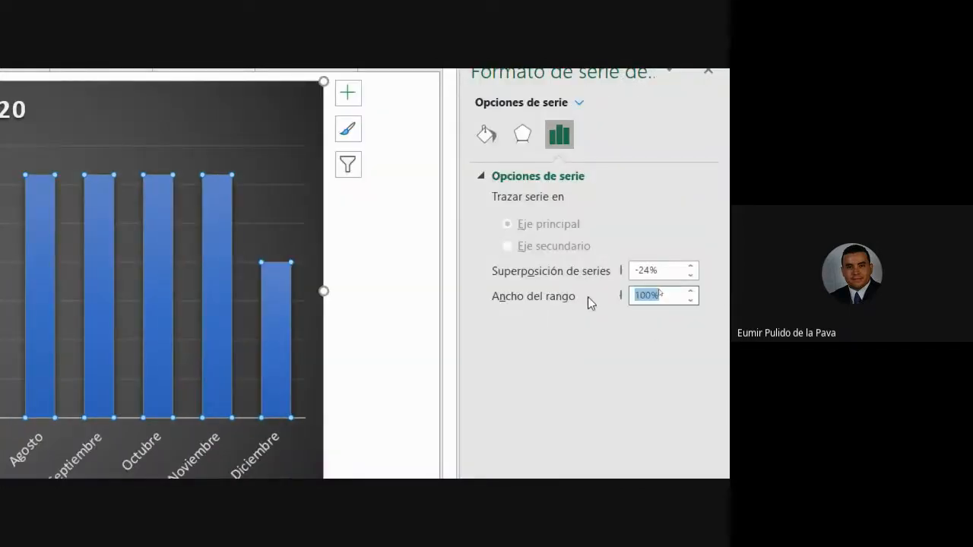
type("60")
left_click(673, 266)
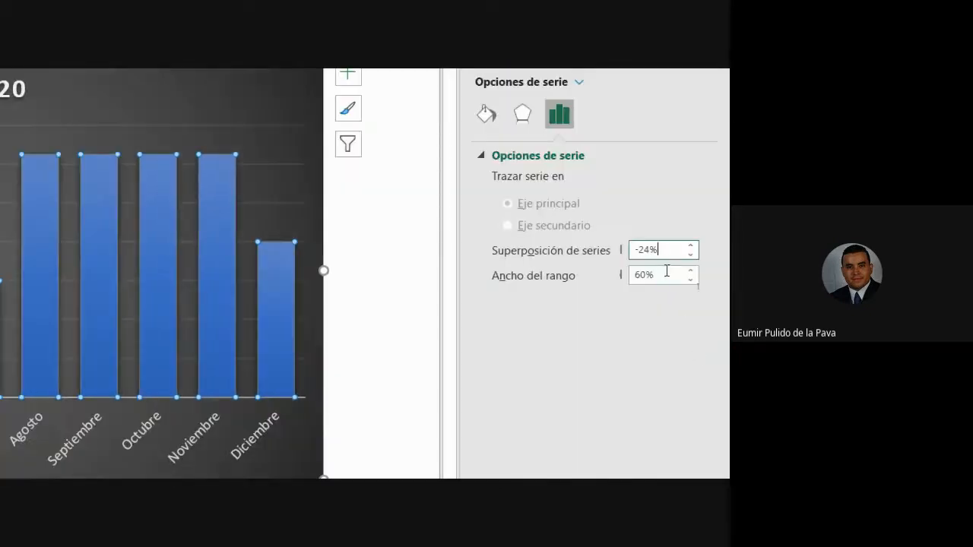
double_click(666, 273)
type("4")
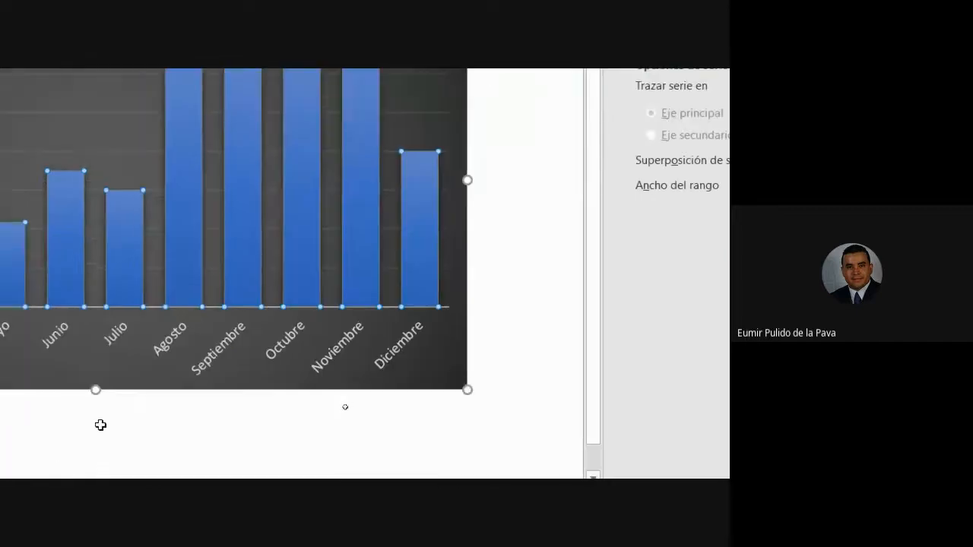
left_click(120, 418)
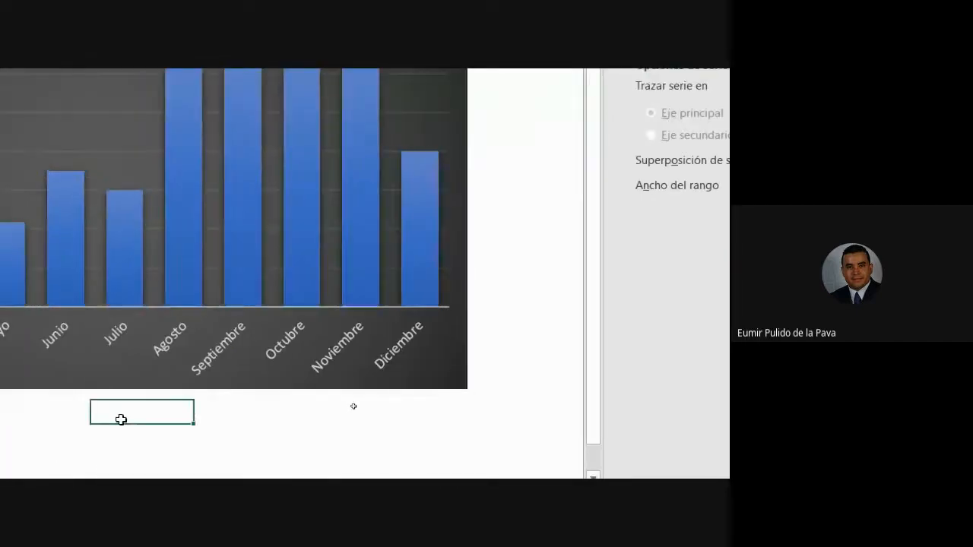
- Fill all columns of the chart's data series with a solid standard blue
left_click(196, 122)
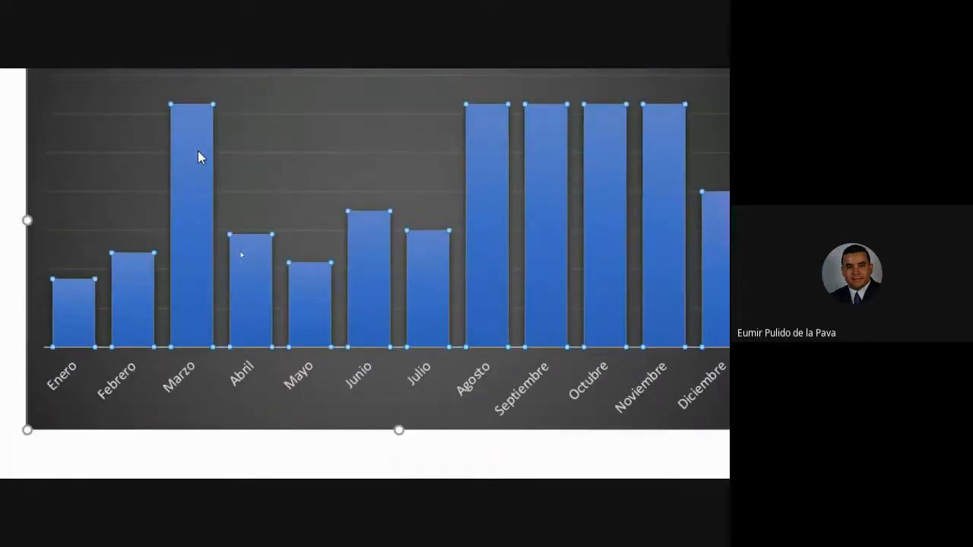
left_click(486, 257)
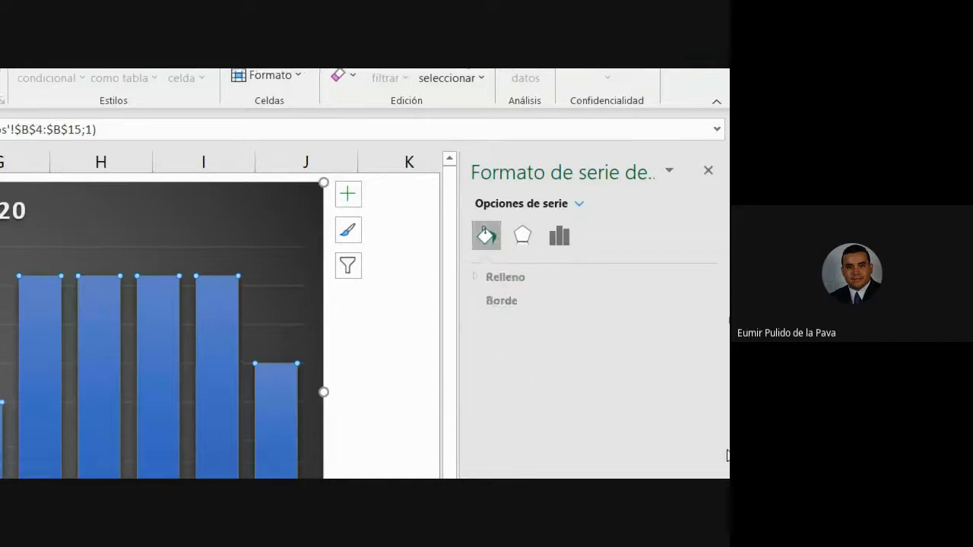
left_click(480, 224)
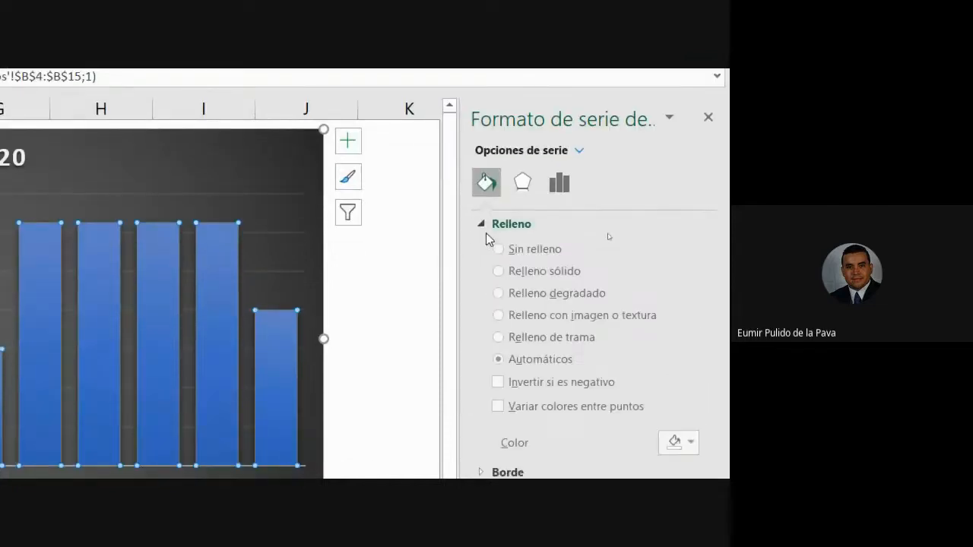
left_click(545, 273)
left_click(690, 445)
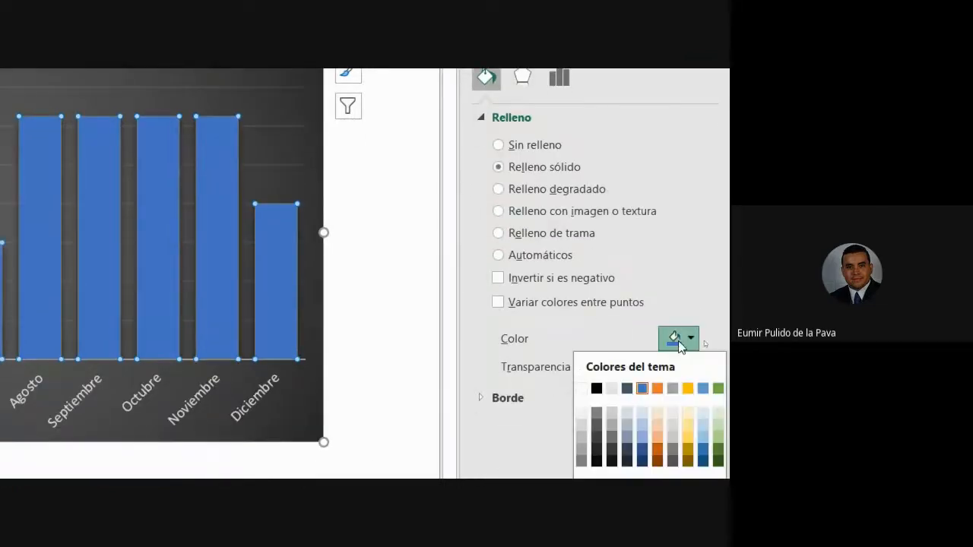
left_click(688, 447)
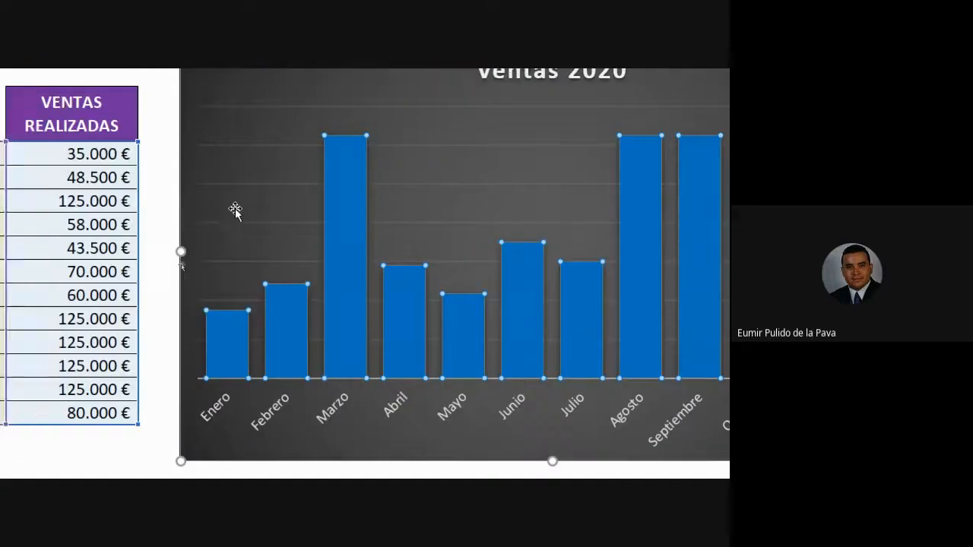
left_click(232, 207)
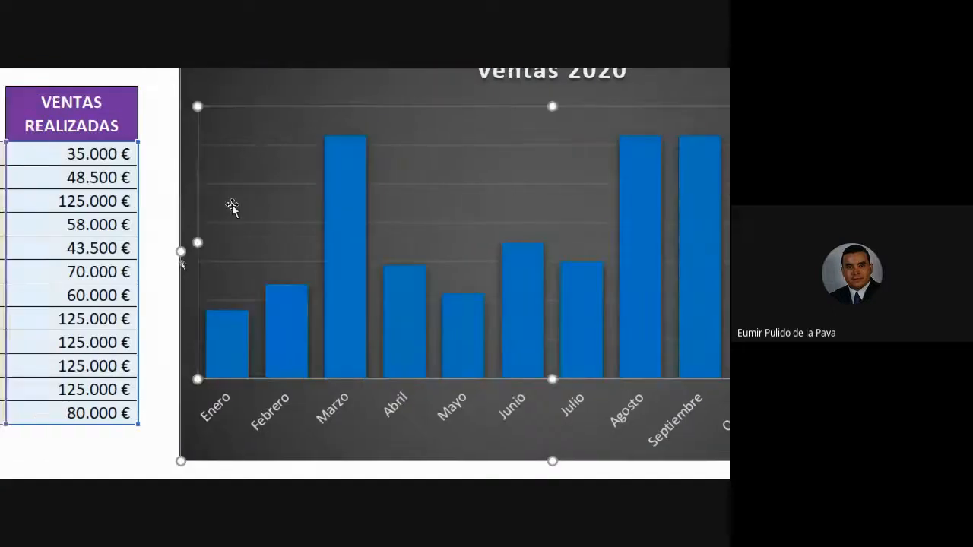
left_click(160, 127)
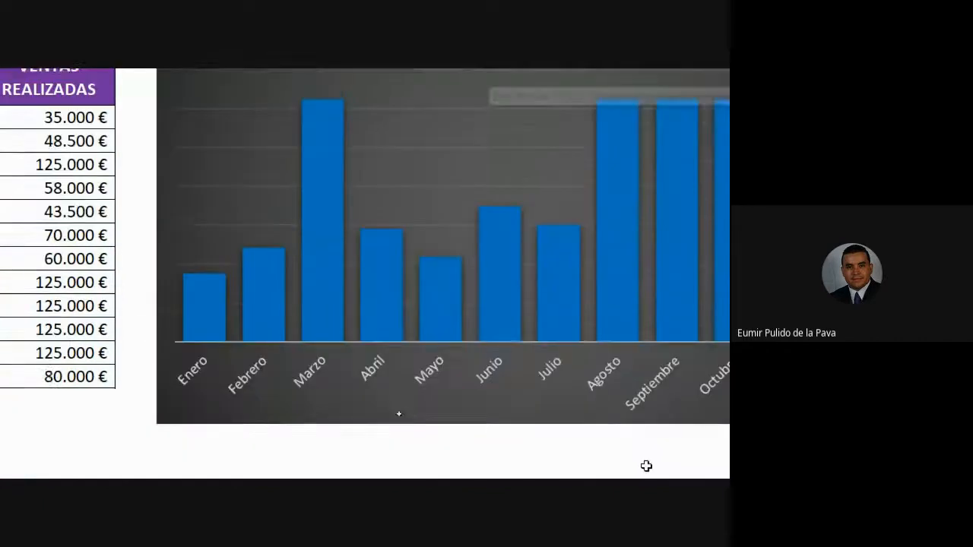
- Return the Windows Magnifier to 100%, minimise it, and close the chart formatting pane
mouse_move(552, 473)
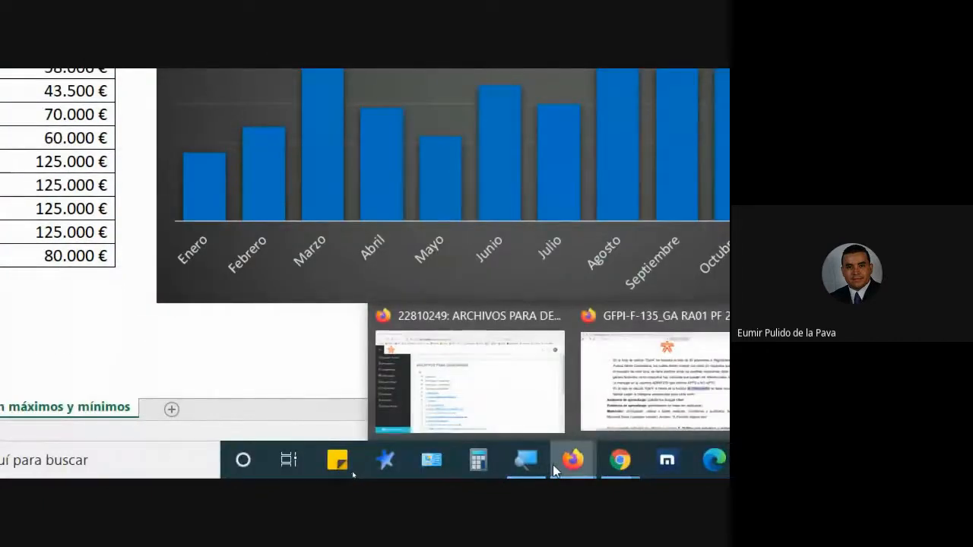
left_click(525, 459)
left_click(409, 409)
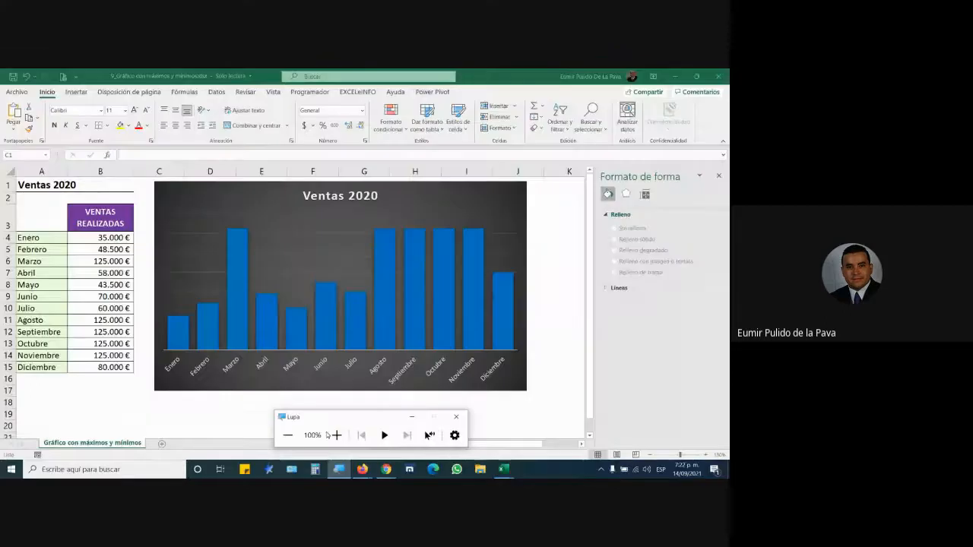
left_click(413, 419)
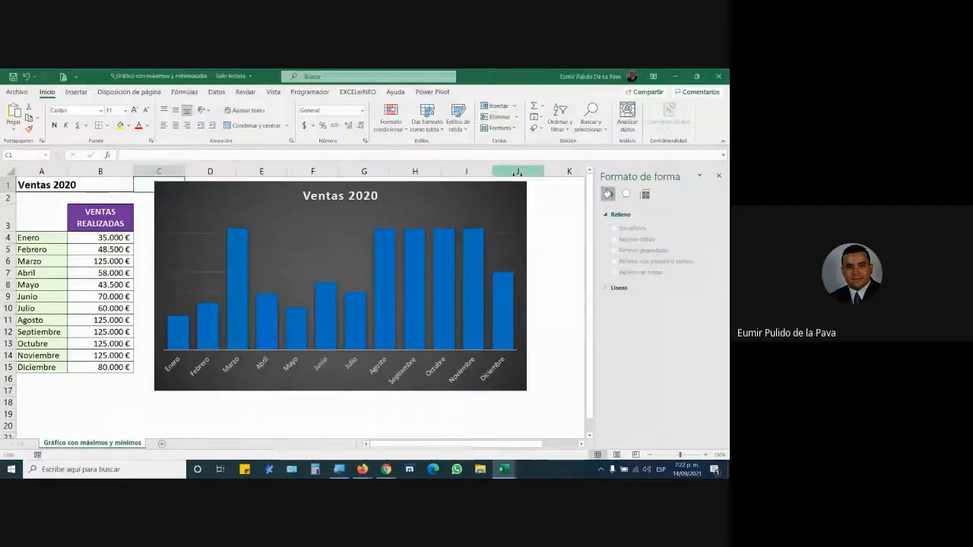
left_click(718, 177)
- Move the chart aside to start in column E and copy the formatting of B3:B15 onto column C from C3
left_click_drag(460, 182, 583, 186)
left_click_drag(122, 218, 114, 368)
left_click(28, 129)
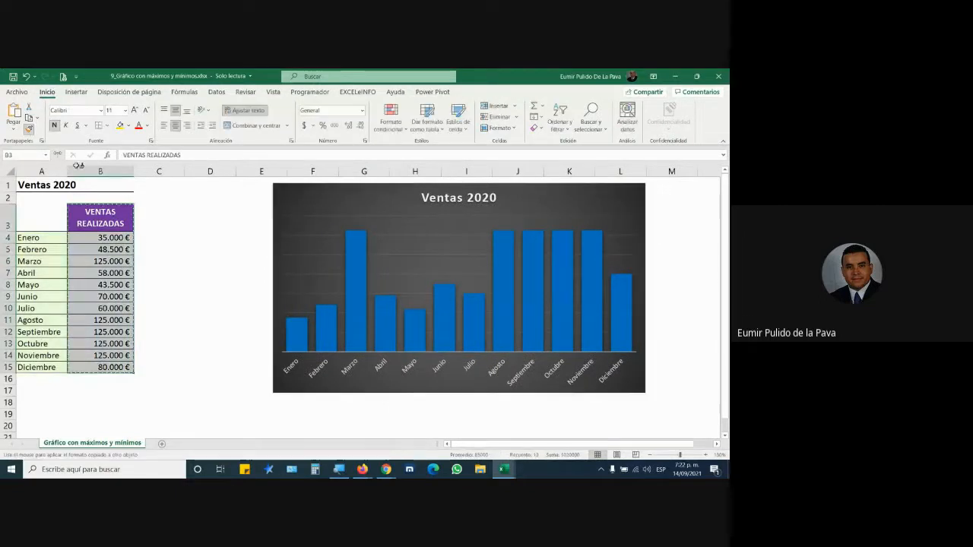
left_click(167, 216)
- Enter the heading MÁXIMOS in cell C3
type("M")
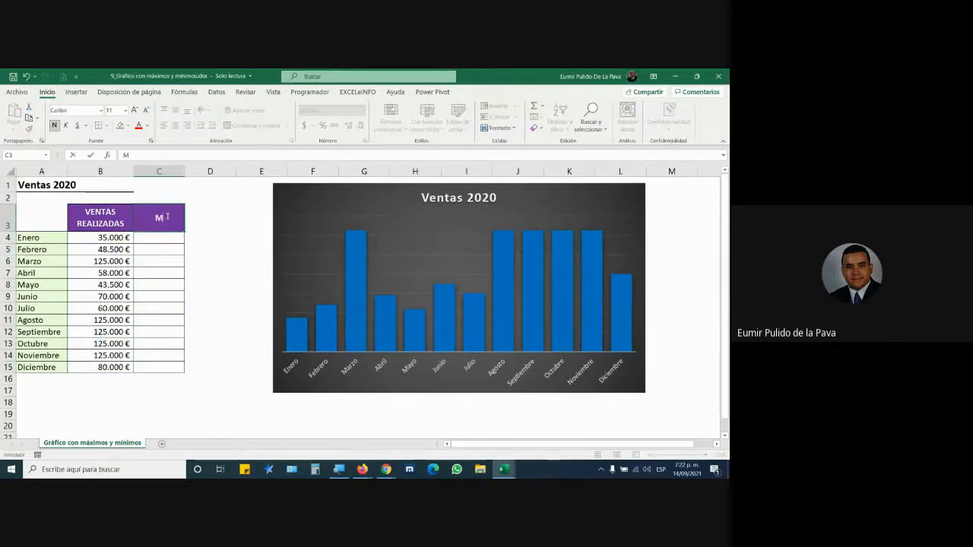
type("ÁXIMOS")
key("Return")
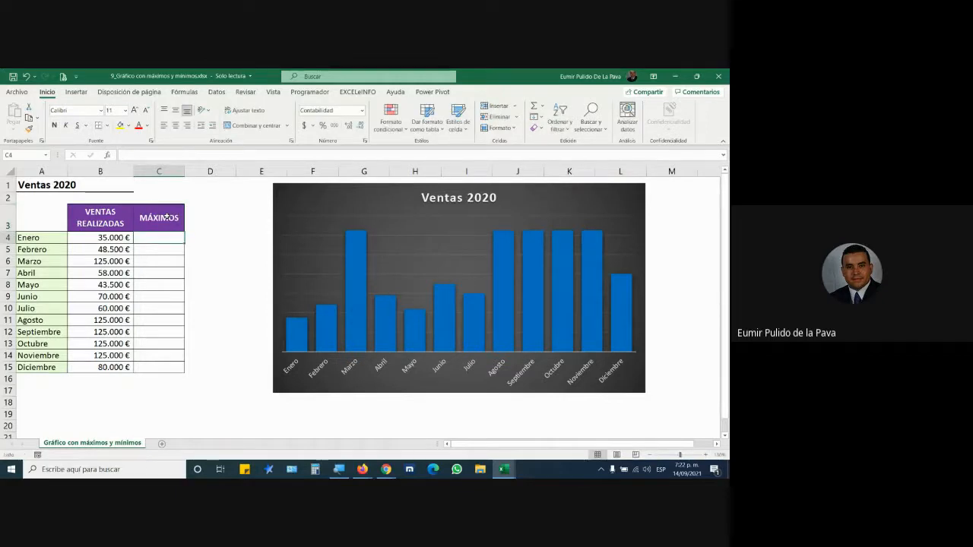
- Widen column C to about double its width and move the chart back beside the table, starting in column D
left_click_drag(184, 171, 260, 171)
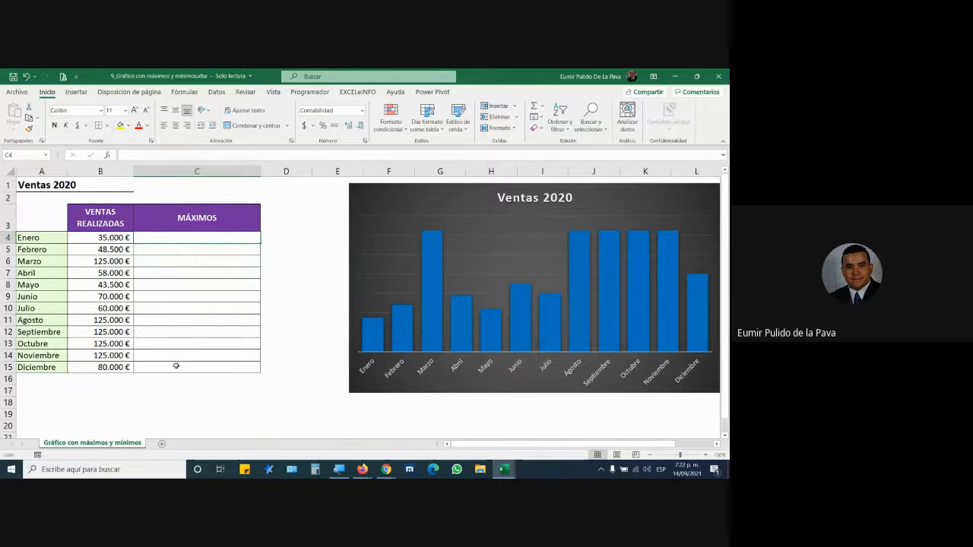
left_click_drag(114, 241, 108, 366)
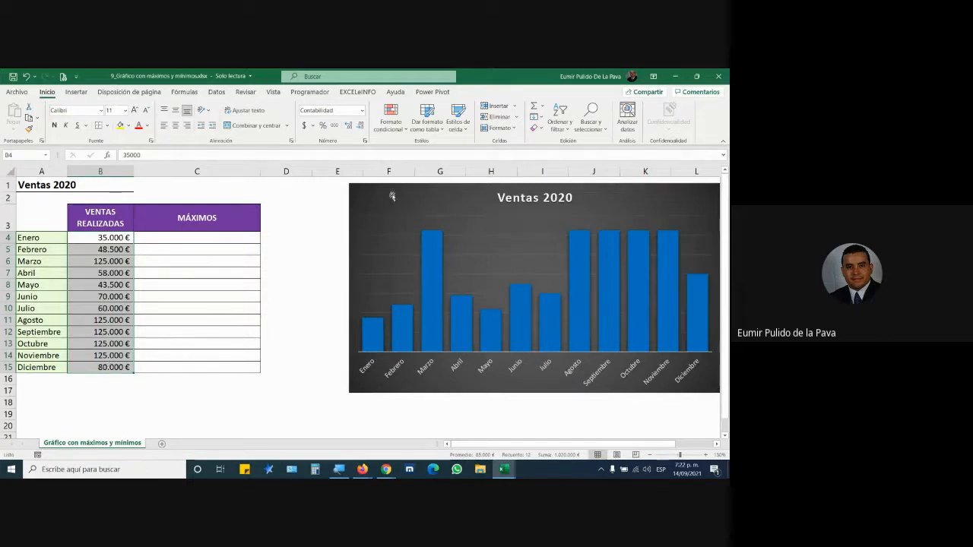
left_click_drag(389, 195, 319, 192)
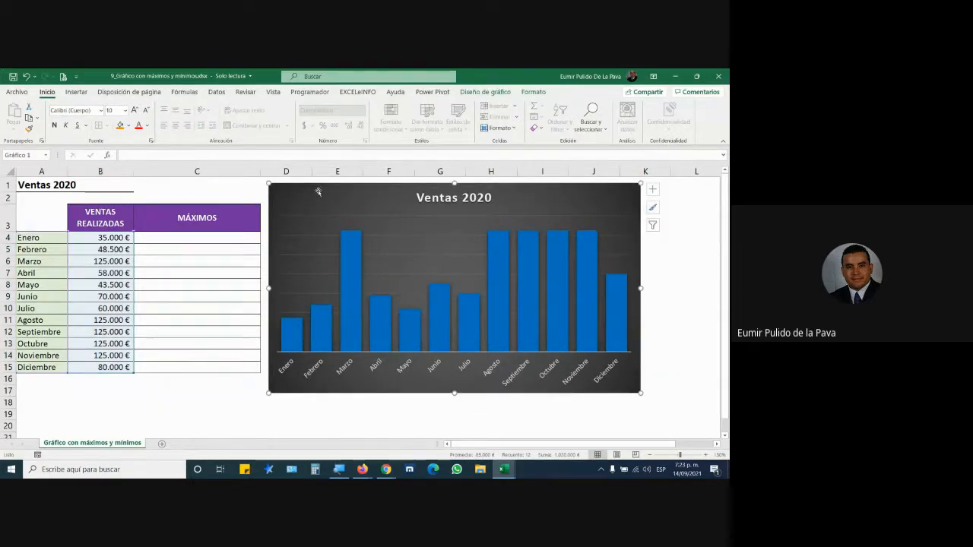
- Change the Junio sales in cell B9 to 170000 and inspect its column in the chart
left_click(348, 256)
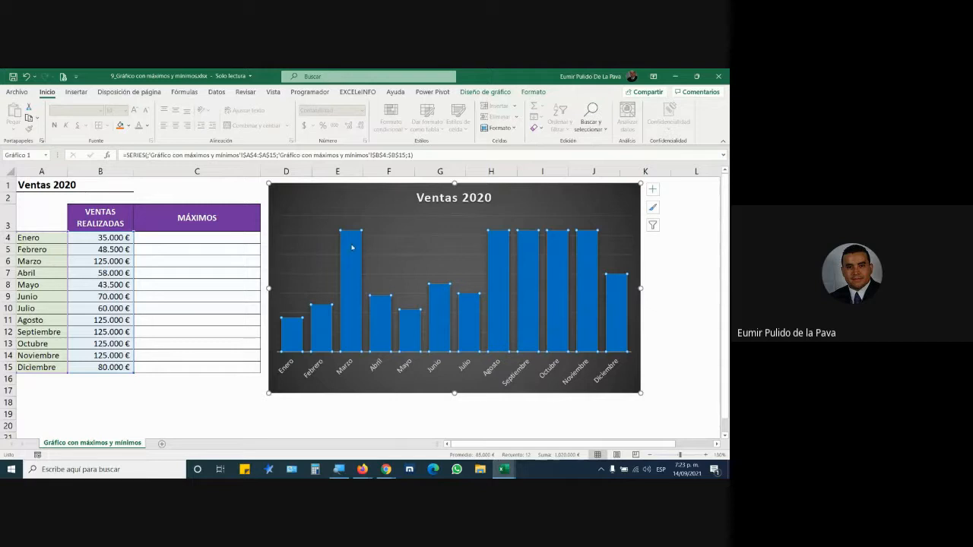
left_click(108, 264)
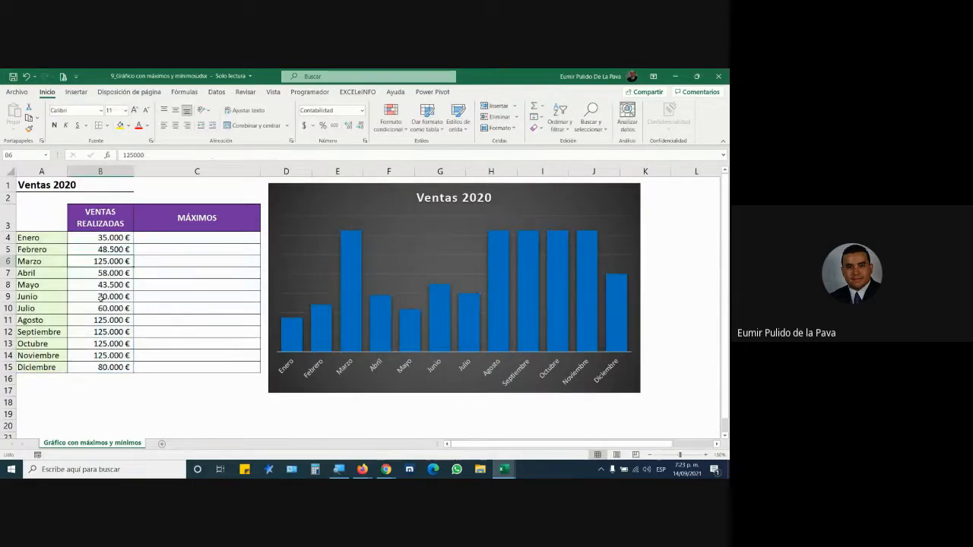
left_click(103, 297)
type("70000")
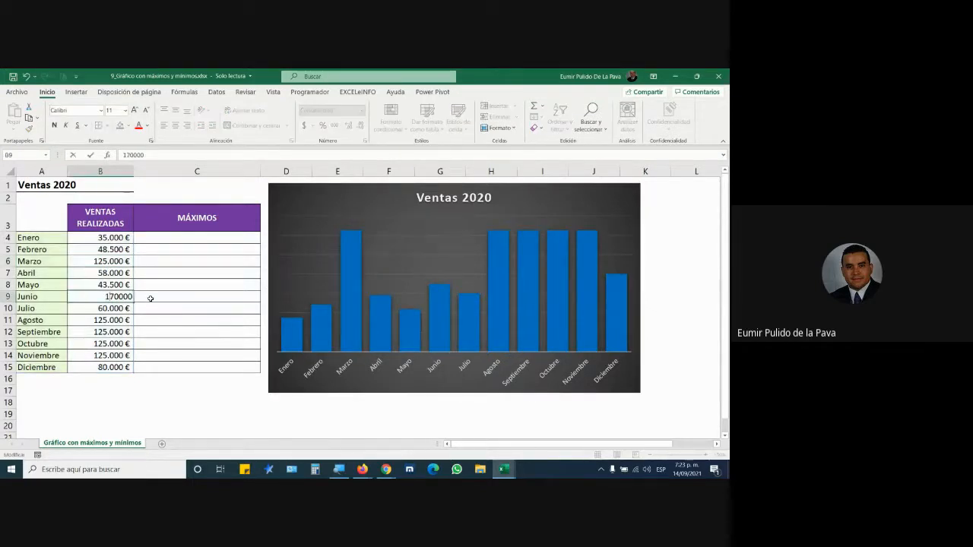
key("Return")
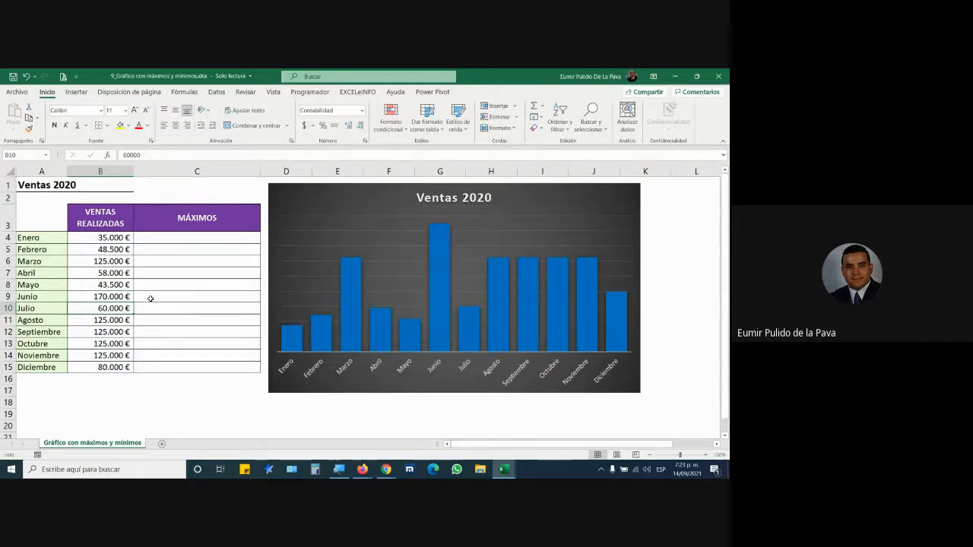
mouse_move(441, 257)
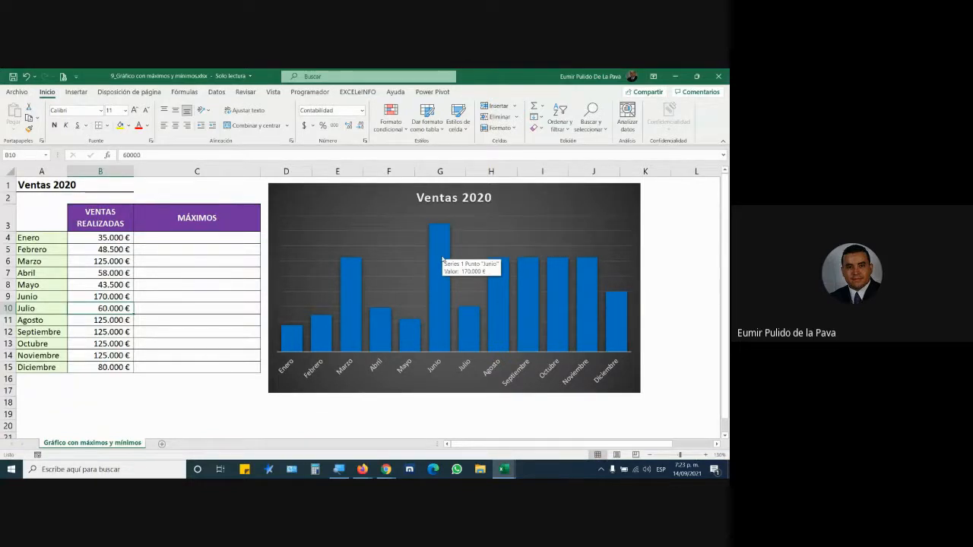
- Increase the font size of cell C4 to 16 and widen column C further to make room for the formula
left_click(201, 238)
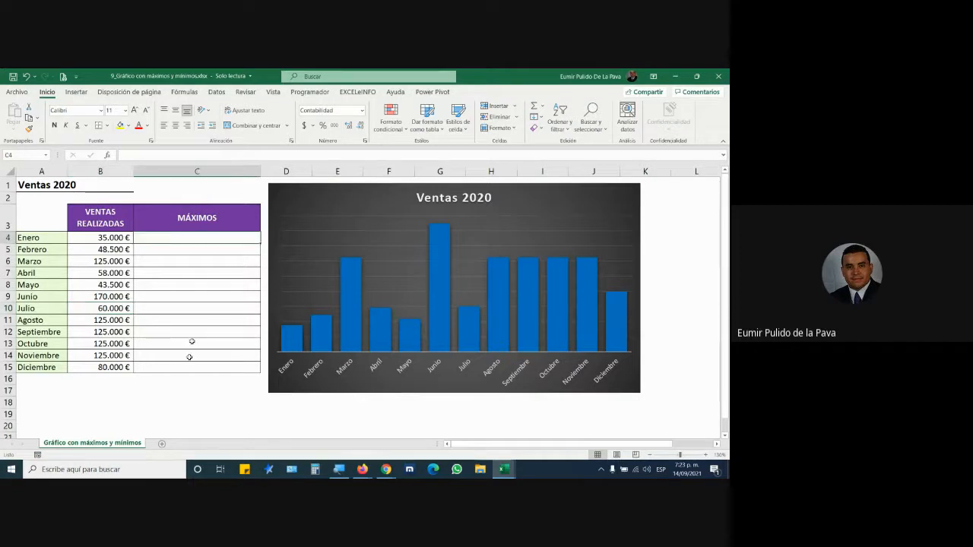
left_click(134, 111)
left_click(134, 111)
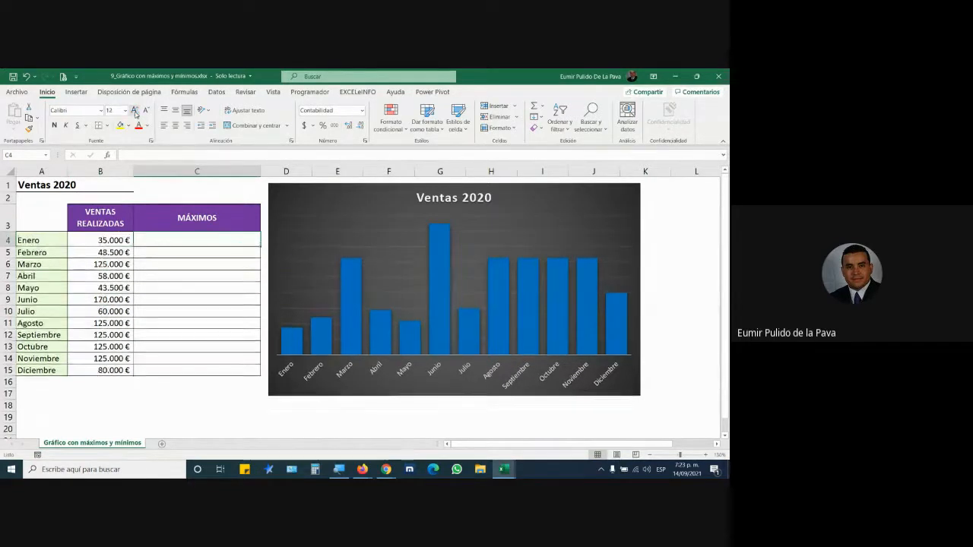
left_click(134, 111)
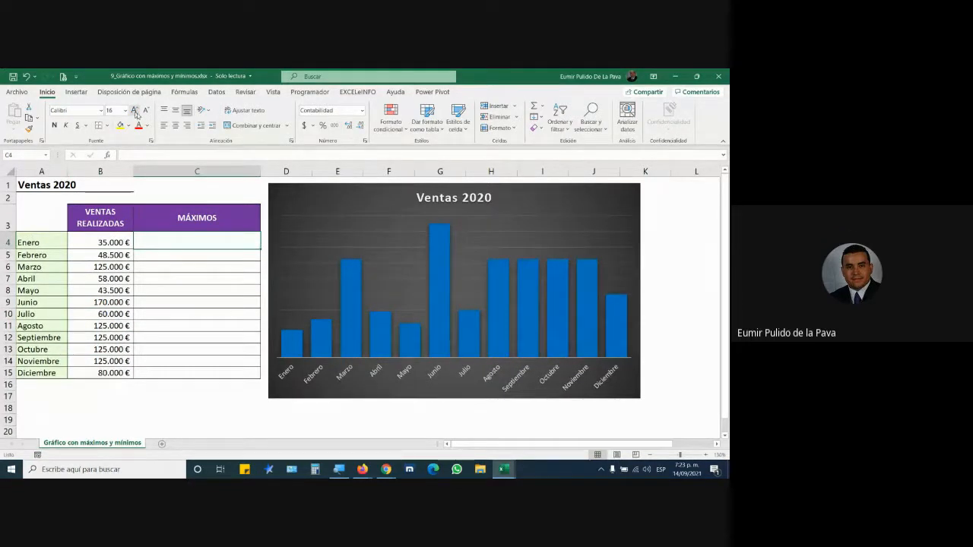
left_click_drag(260, 171, 309, 170)
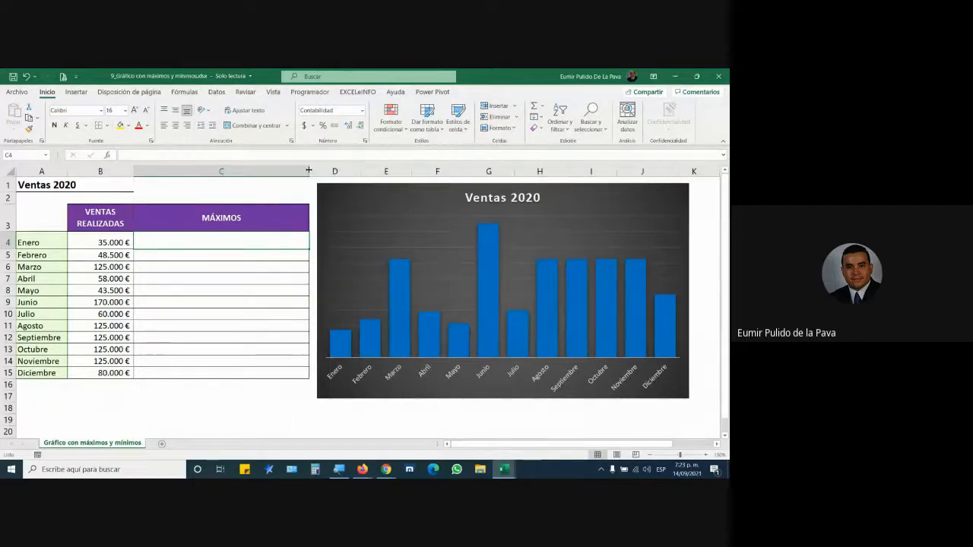
- Begin the formula =SI(B4=MAX( in cell C4 and magnify the screen to 200% to check the B4 reference
type("=SI")
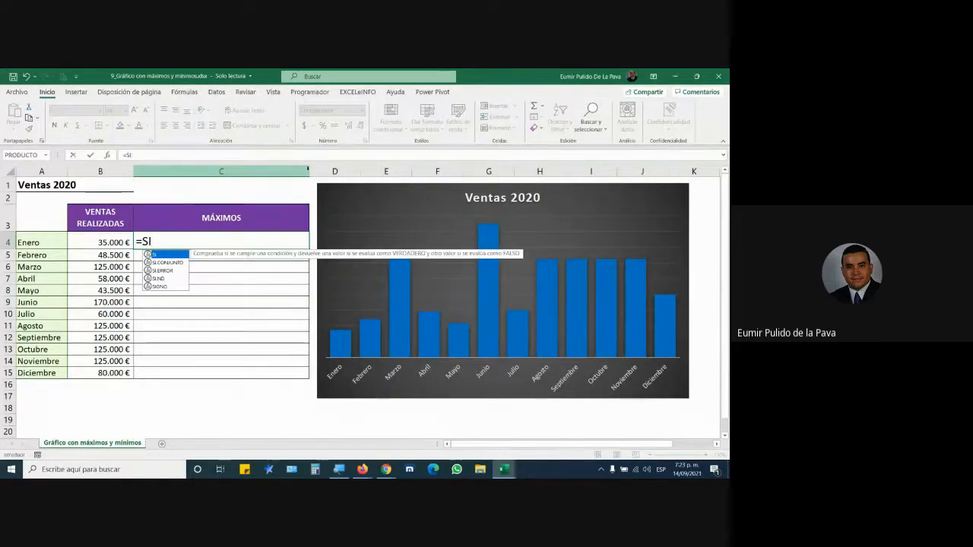
type("(")
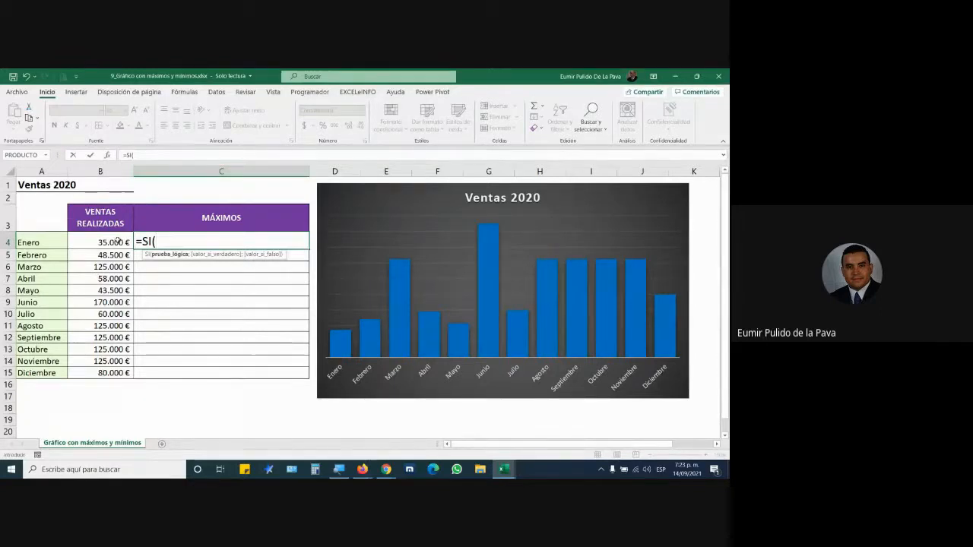
left_click(117, 241)
type("=")
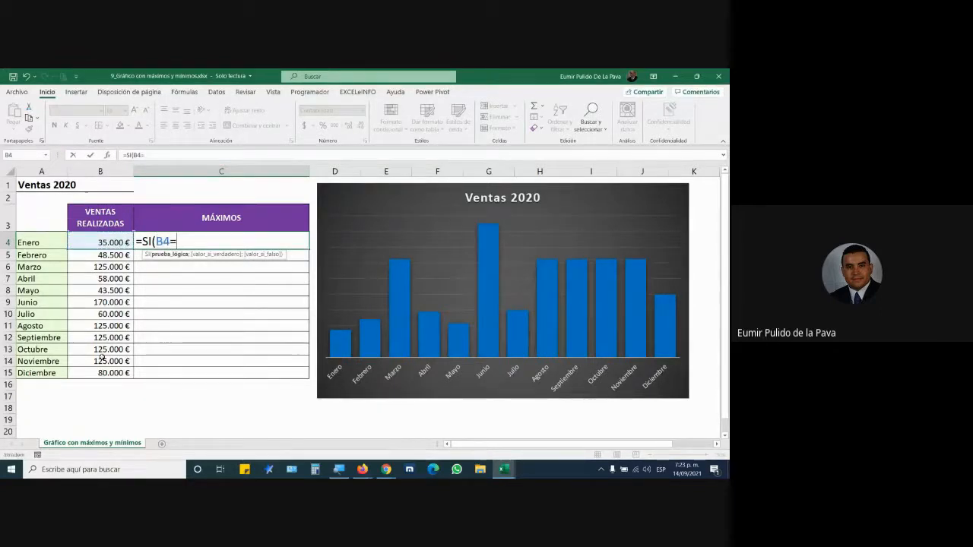
type("MAX(")
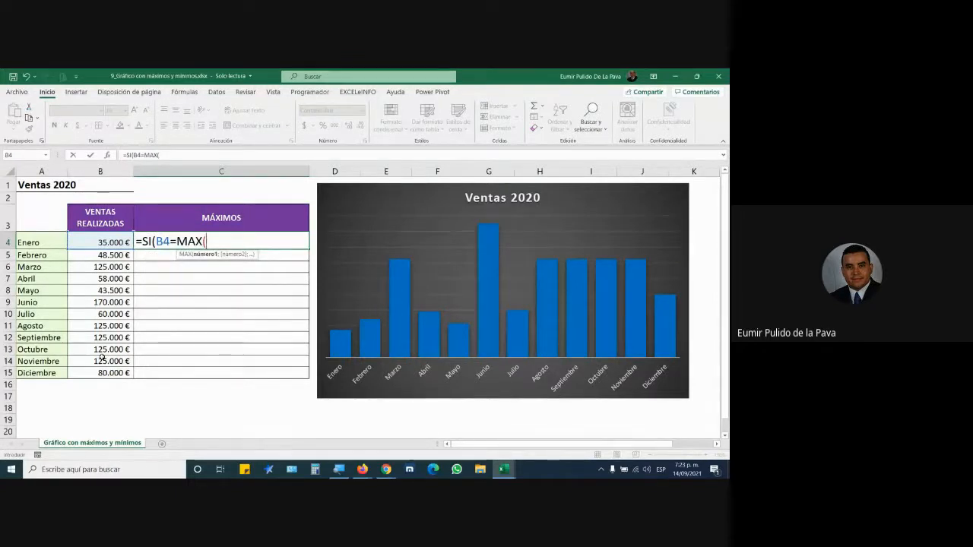
left_click(339, 470)
left_click(337, 436)
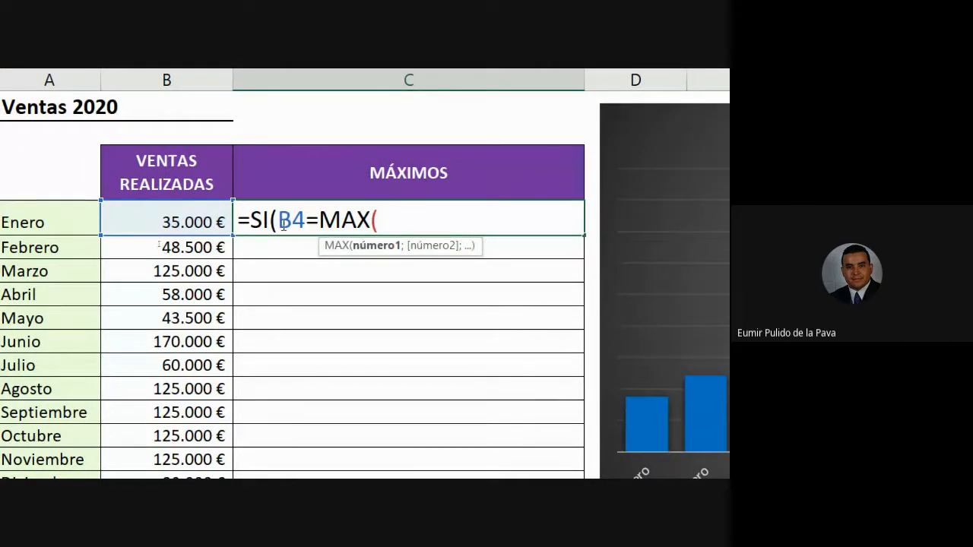
left_click_drag(281, 225, 304, 226)
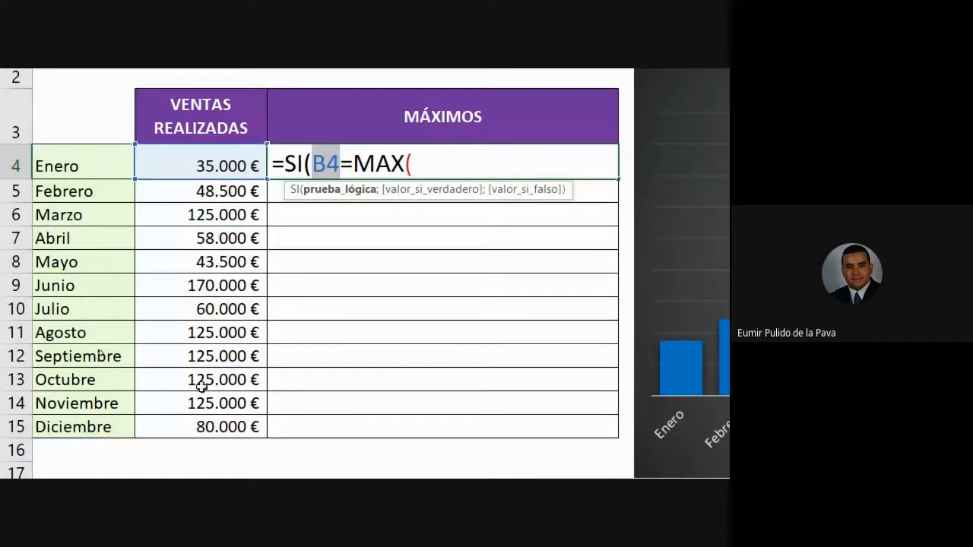
left_click(415, 167)
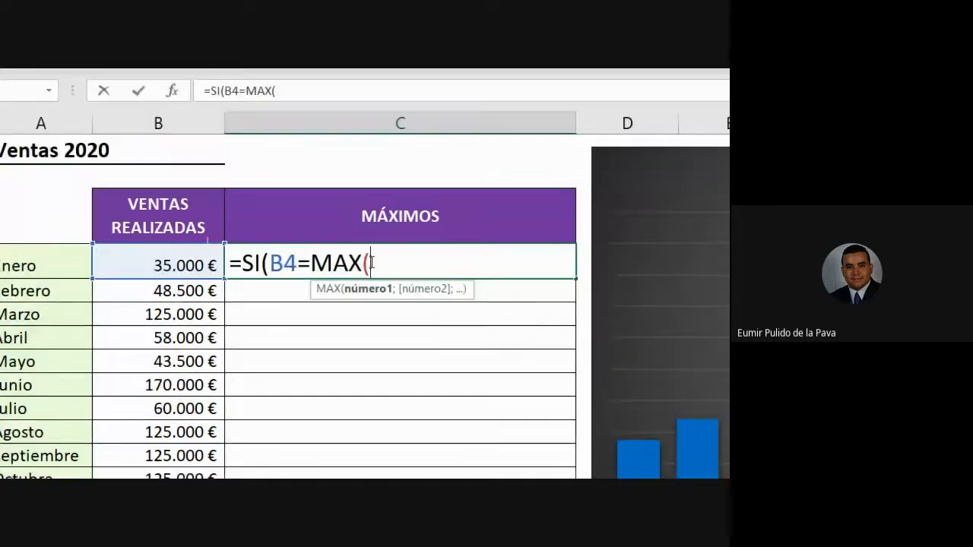
- Complete the logical test in C4 with the row-locked range B$4:B$15 inside MAX
left_click_drag(230, 167, 174, 427)
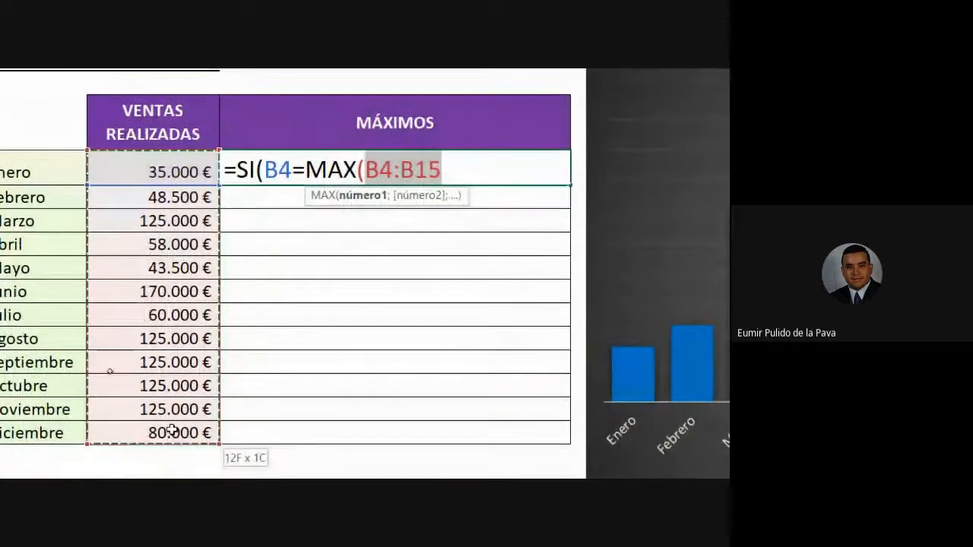
key("F4")
key("F4")
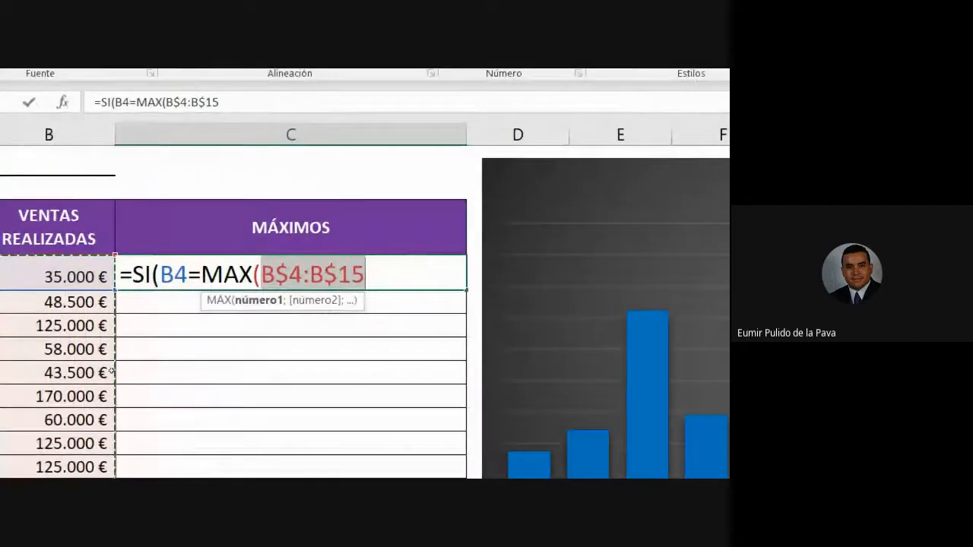
key("F4")
key("F4")
key("F4")
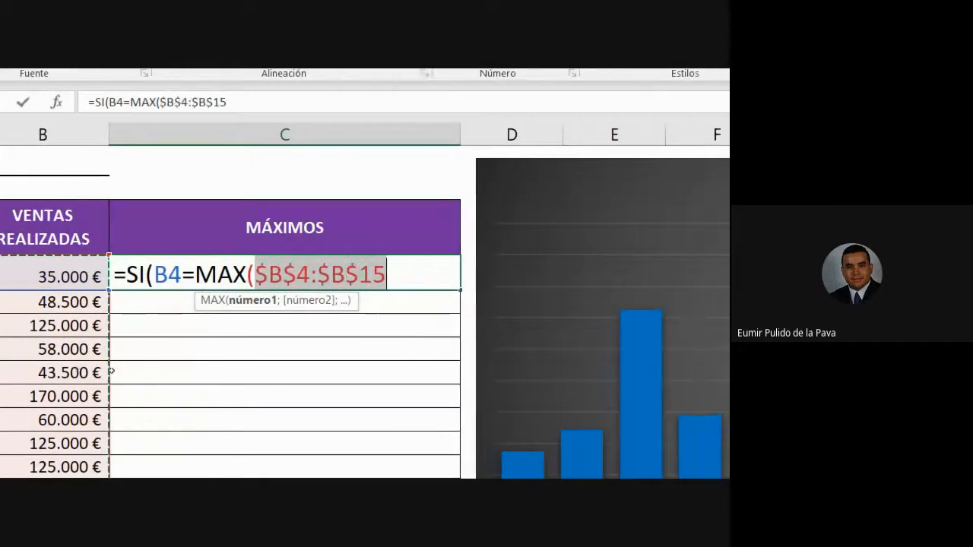
key("F4")
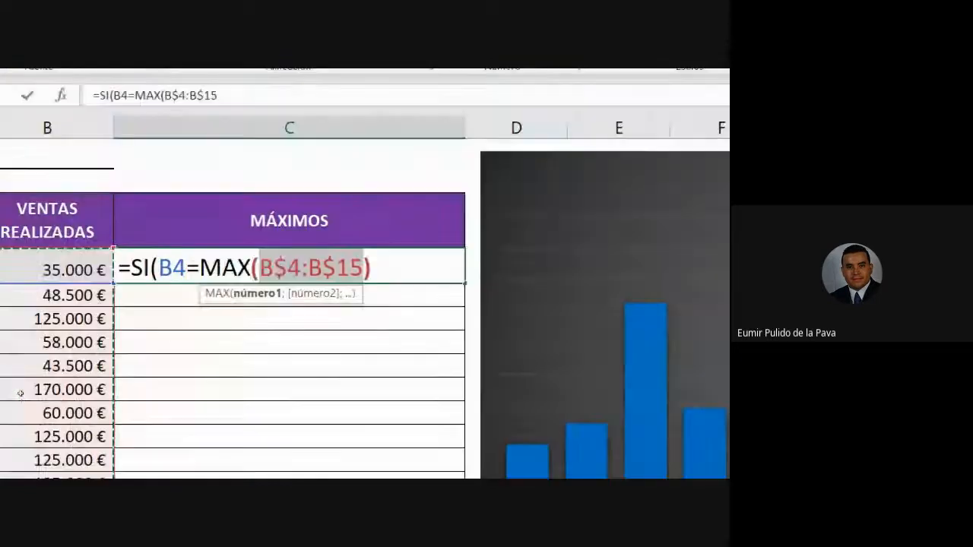
type(")")
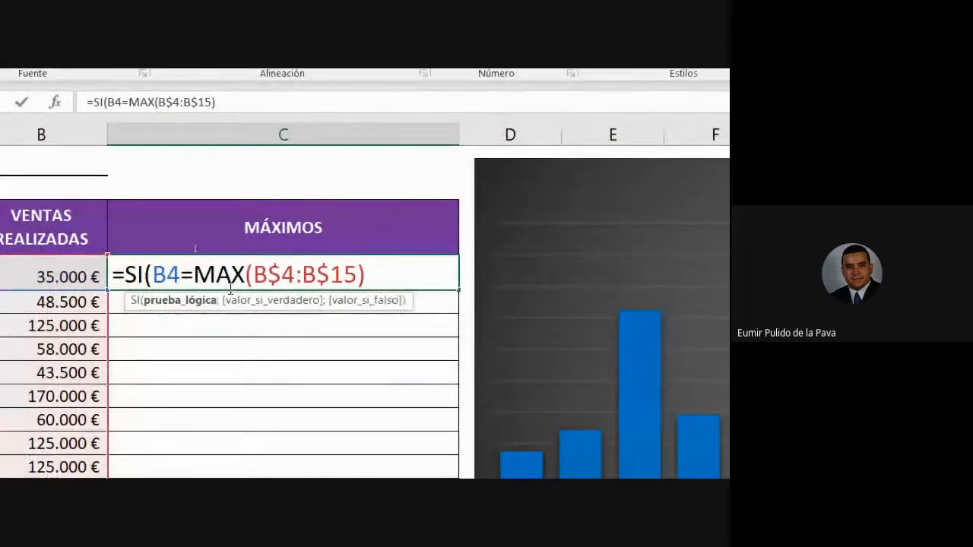
type(";")
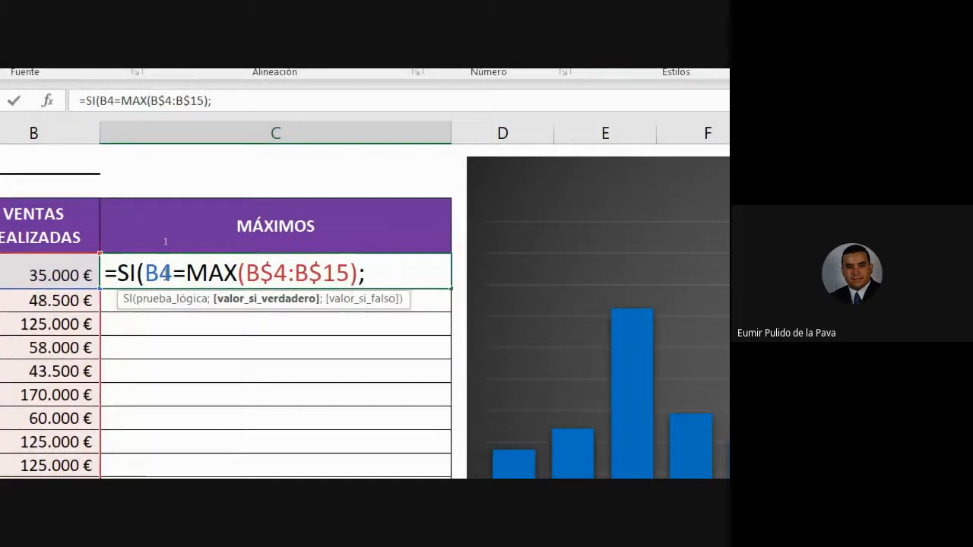
- Finish the C4 formula so it returns B4 when the test is true and 0 otherwise: =SI(B4=MAX(B$4:B$15);B4;0)
left_click_drag(144, 273, 357, 272)
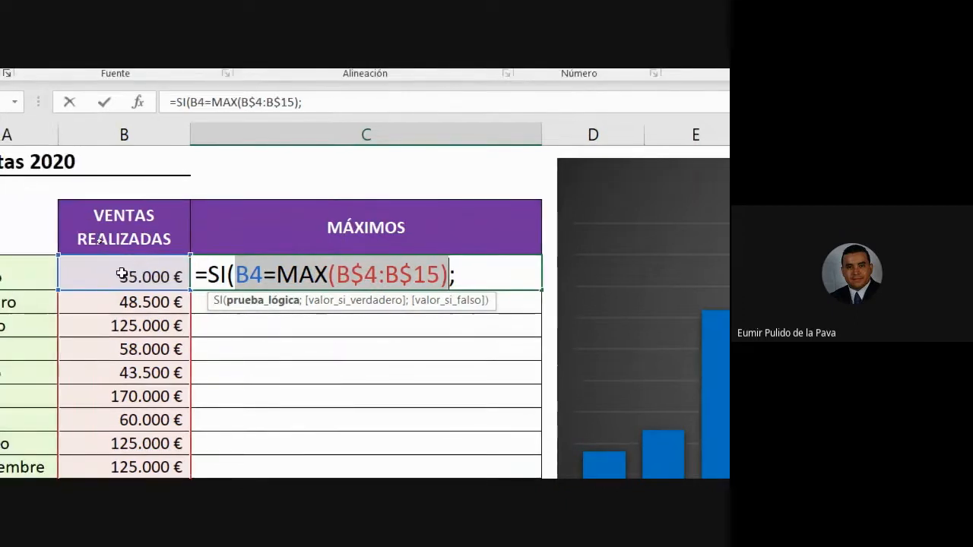
left_click(484, 272)
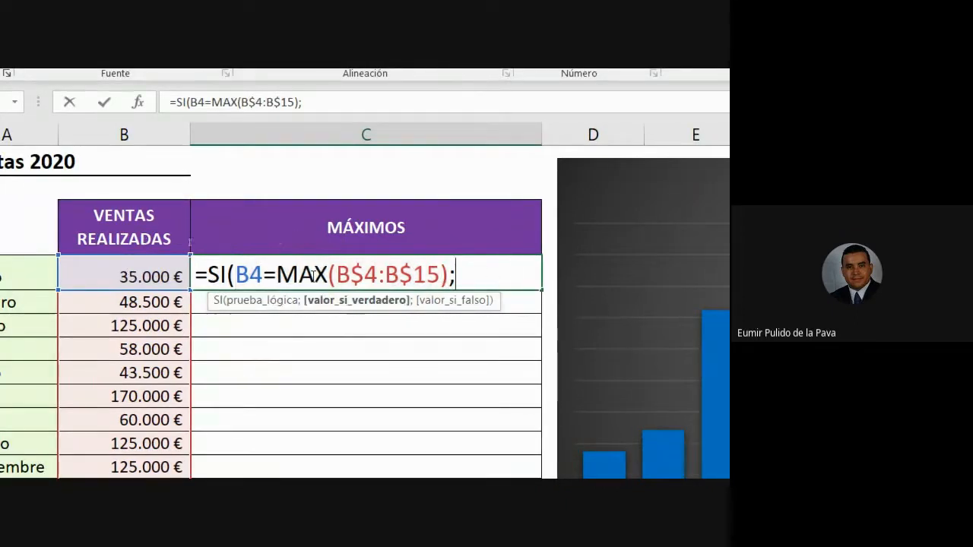
left_click(119, 276)
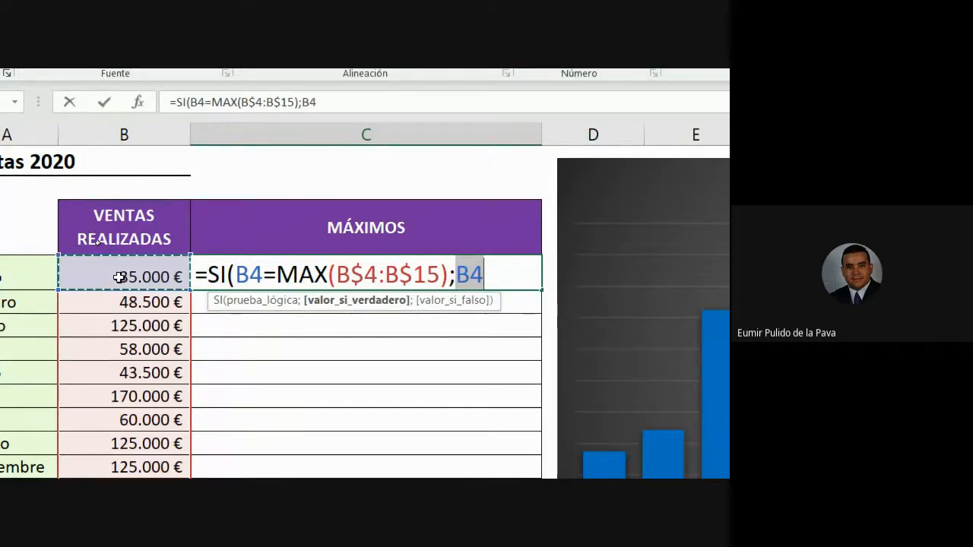
type(";0")
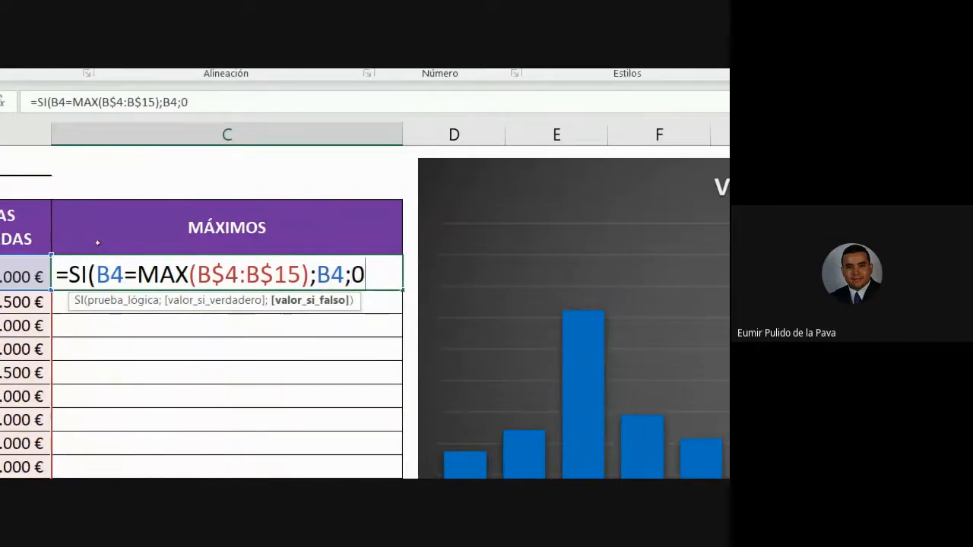
type(")")
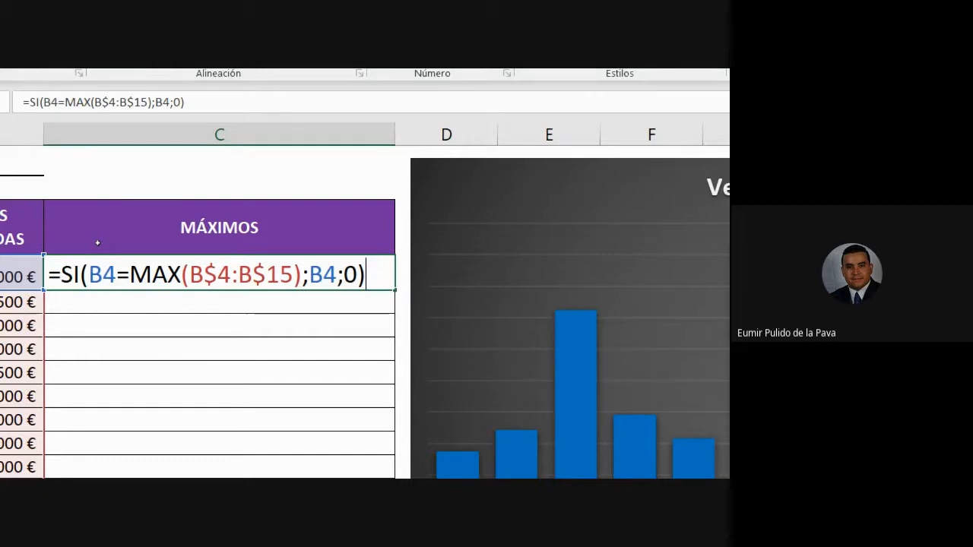
key("Return")
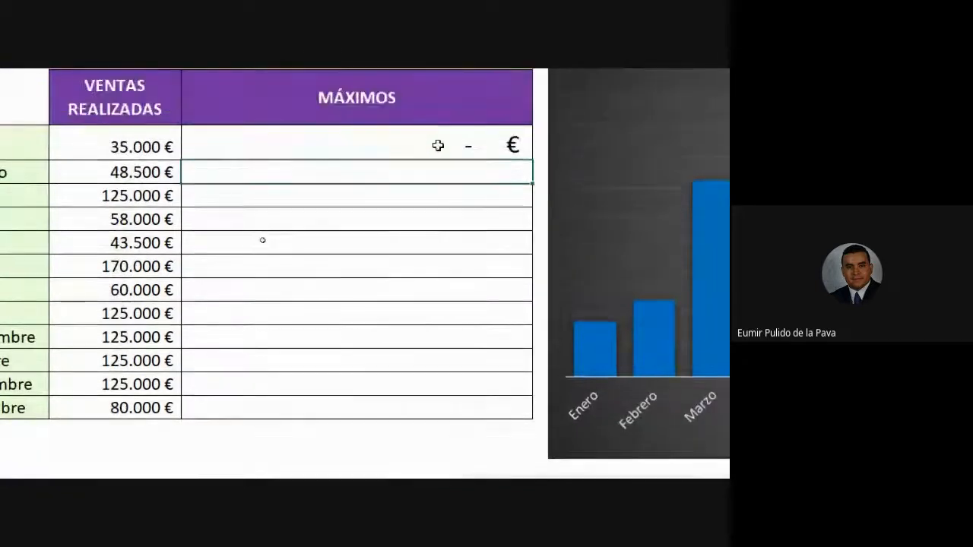
- Fill the C4 formula down the MÁXIMOS column to Diciembre and fit column C's width to its contents
left_click(438, 249)
double_click(532, 160)
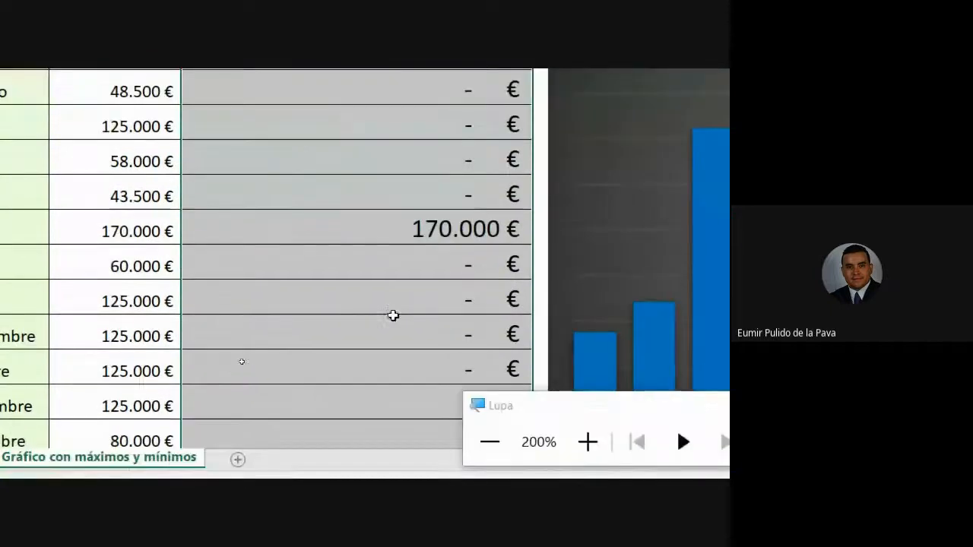
key("ctrl+Home")
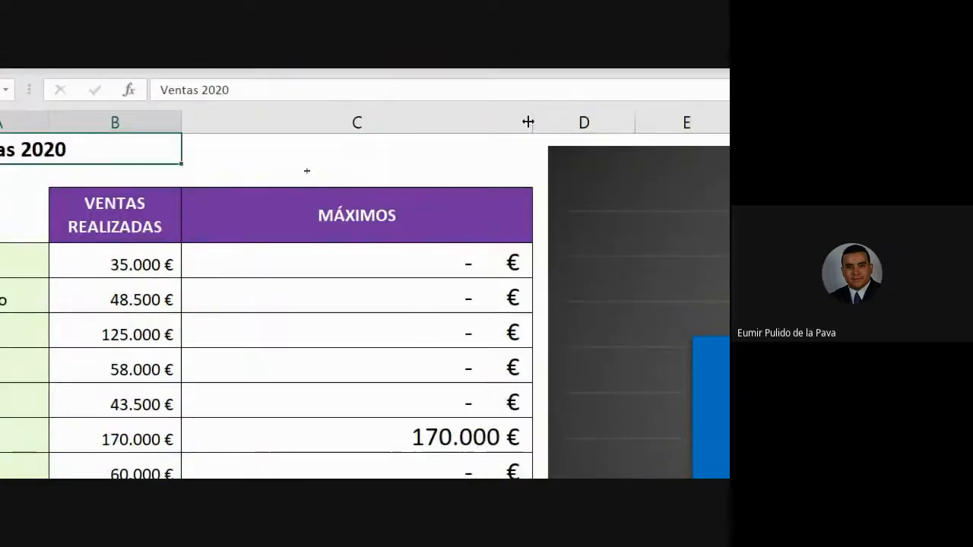
double_click(526, 122)
left_click(224, 414)
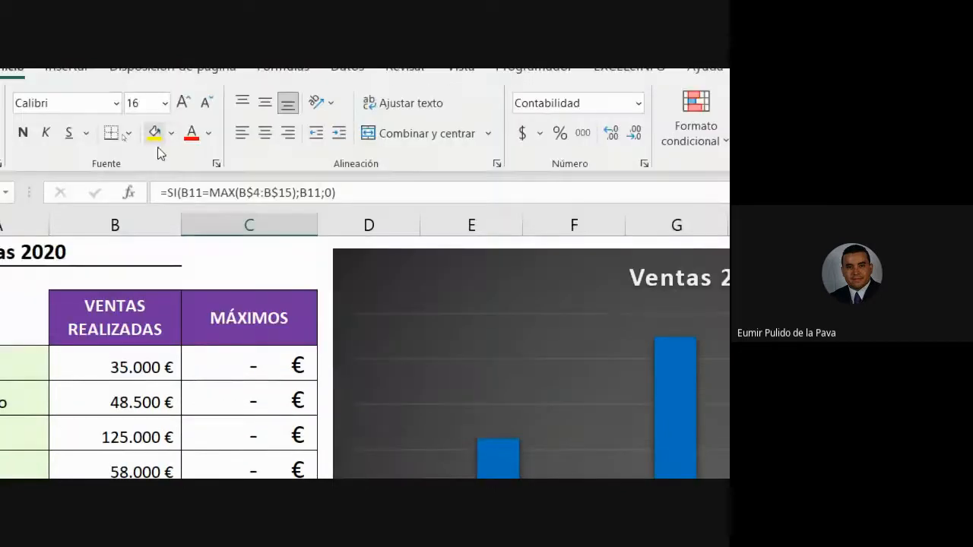
- Review the arguments of the SI formula in cell C4 and return the screen magnification to normal
left_click(249, 126)
double_click(248, 126)
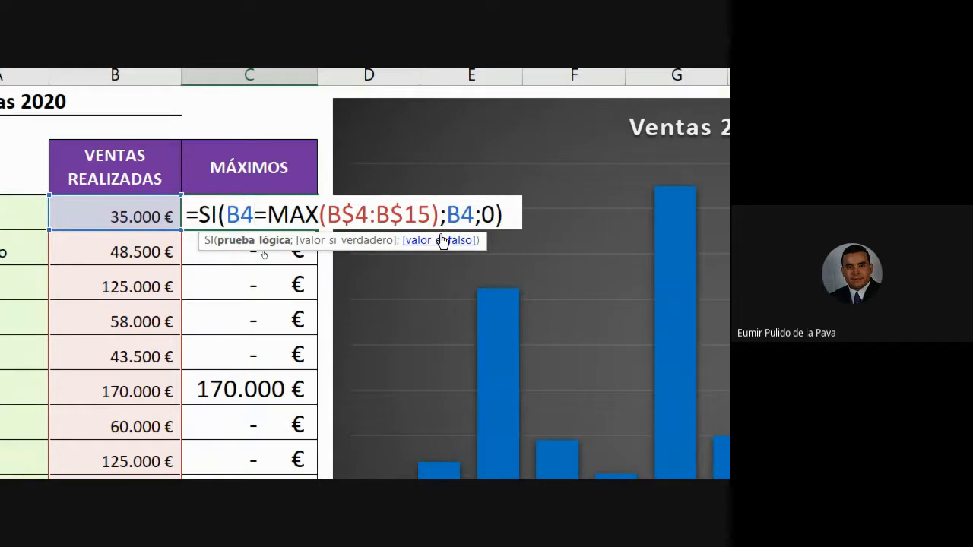
key("Return")
key("super+plus")
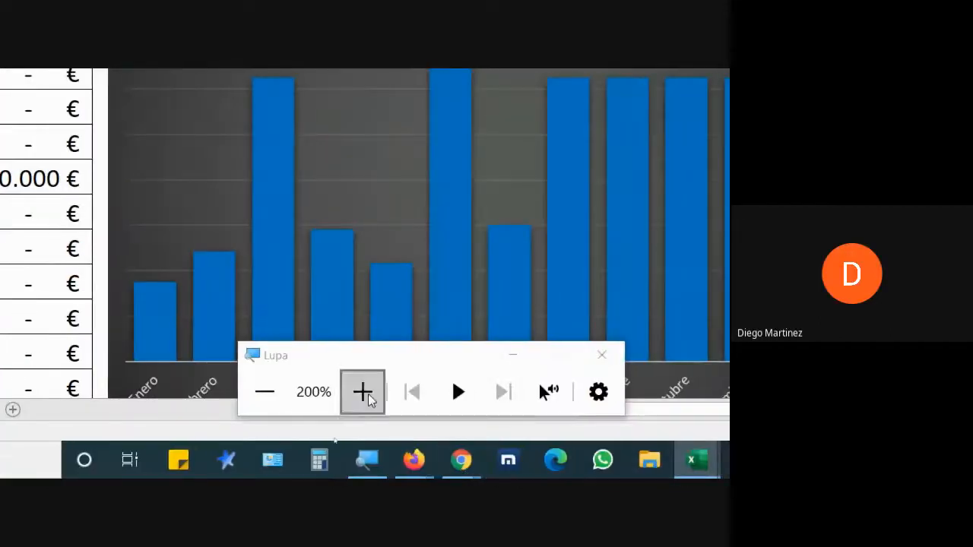
left_click(267, 393)
left_click(409, 417)
- Switch to the Google Meet call, check the chat messages, and return to the Gráfico con máximos y mínimos workbook in Excel
left_click(386, 470)
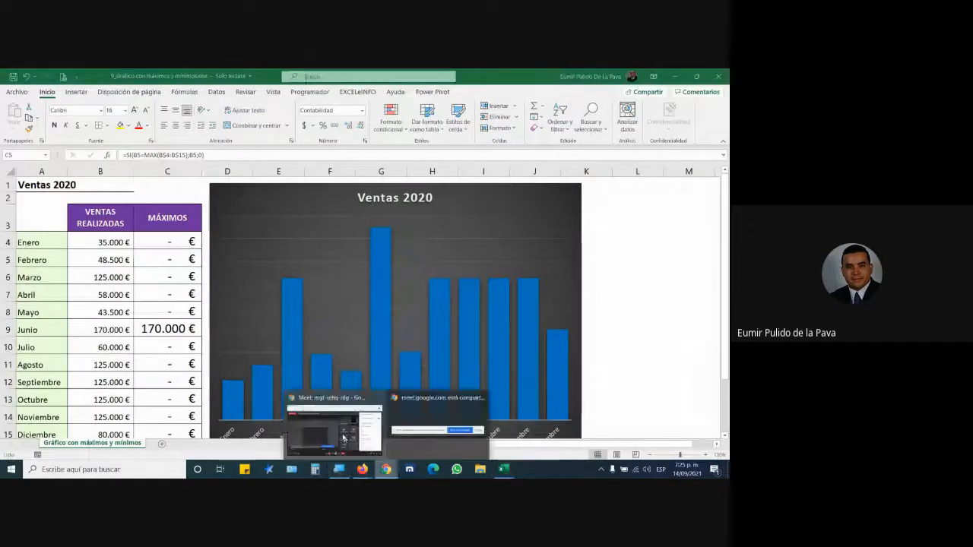
left_click(343, 438)
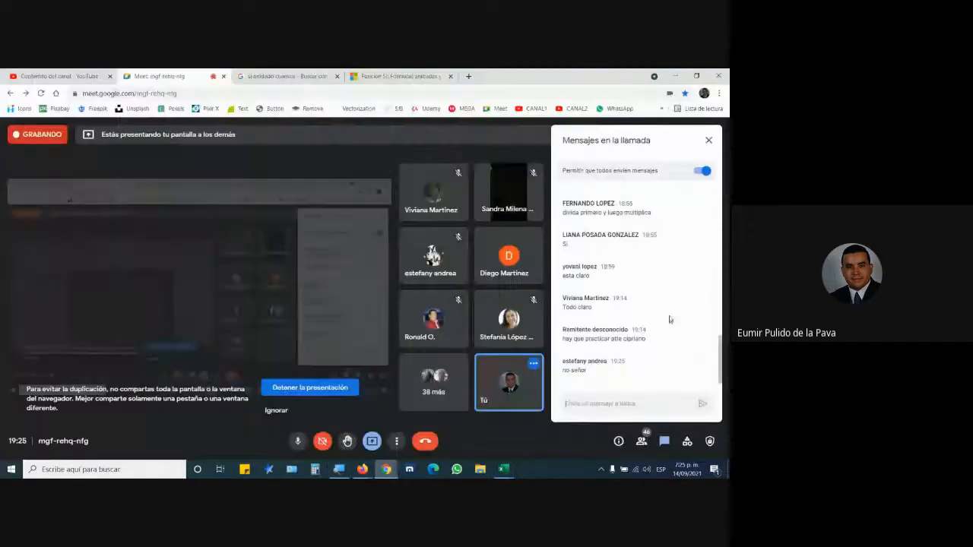
left_click(650, 448)
left_click(664, 442)
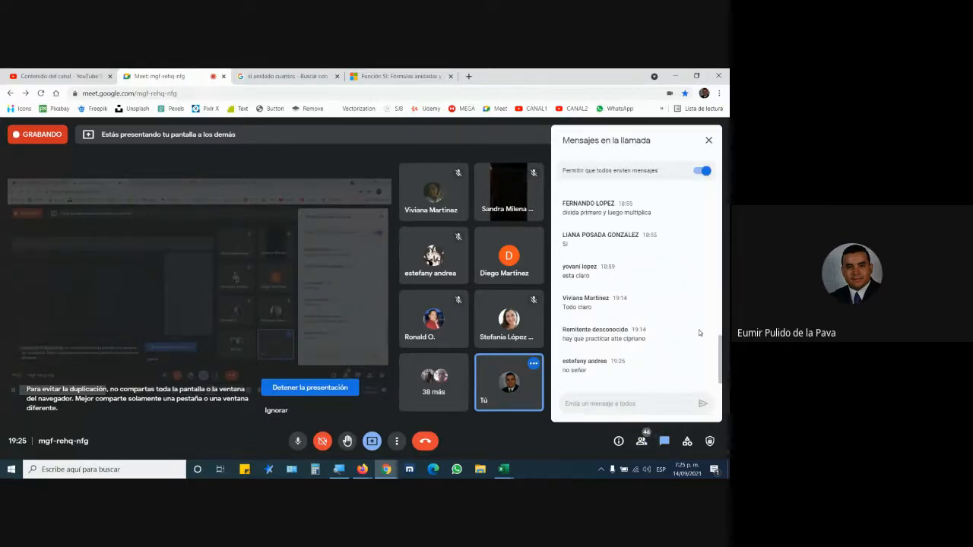
mouse_move(503, 469)
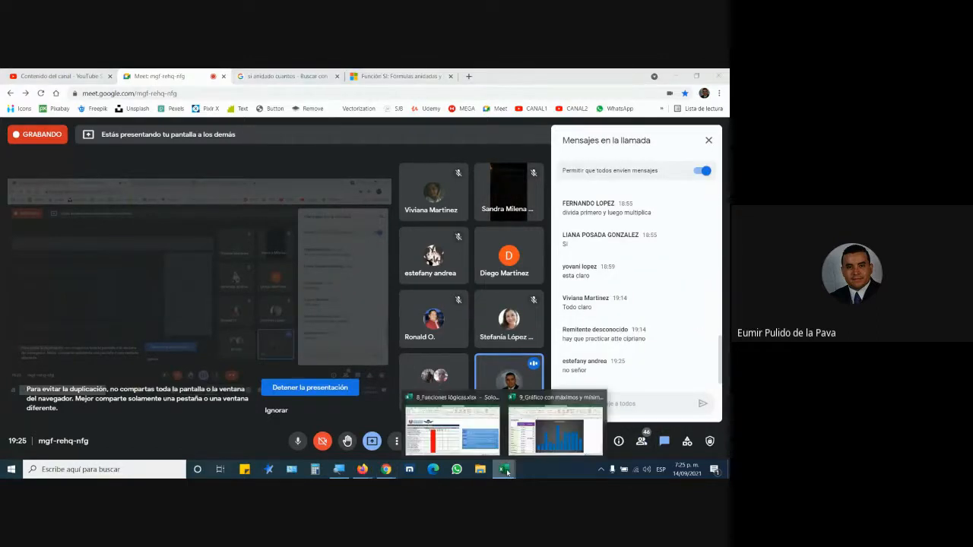
left_click(528, 427)
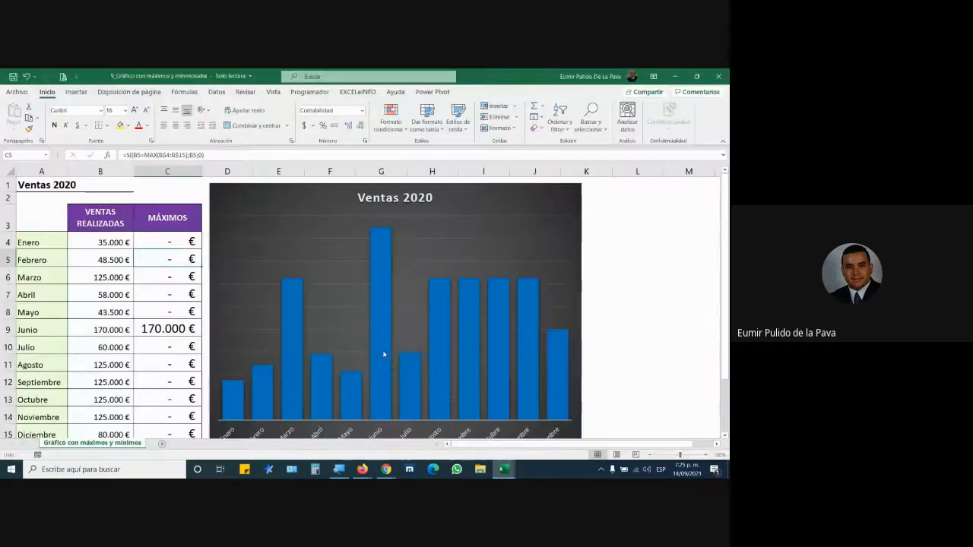
mouse_move(348, 384)
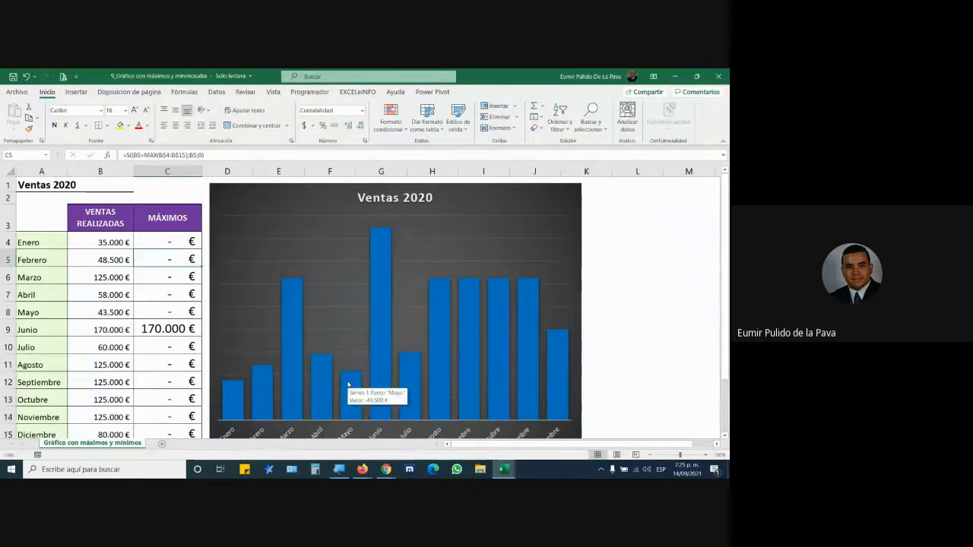
- Check the Google Meet call once more, then return to Excel and examine the chart's Junio and Mayo columns
mouse_move(386, 469)
left_click(358, 425)
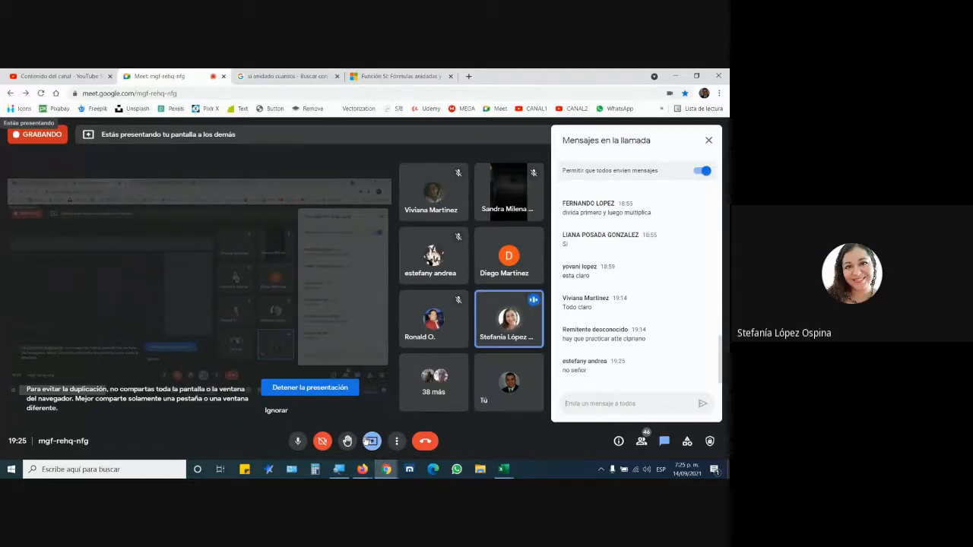
key("alt+Tab")
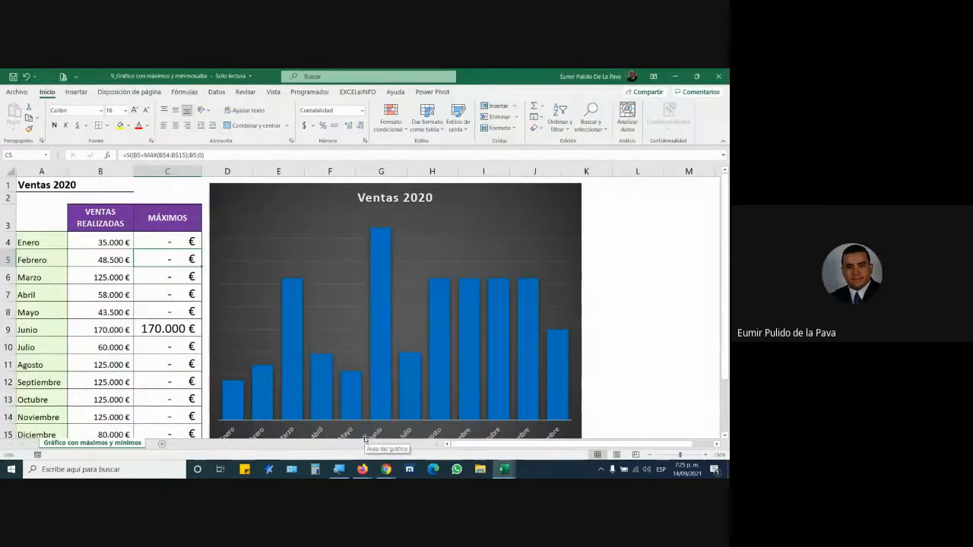
mouse_move(376, 262)
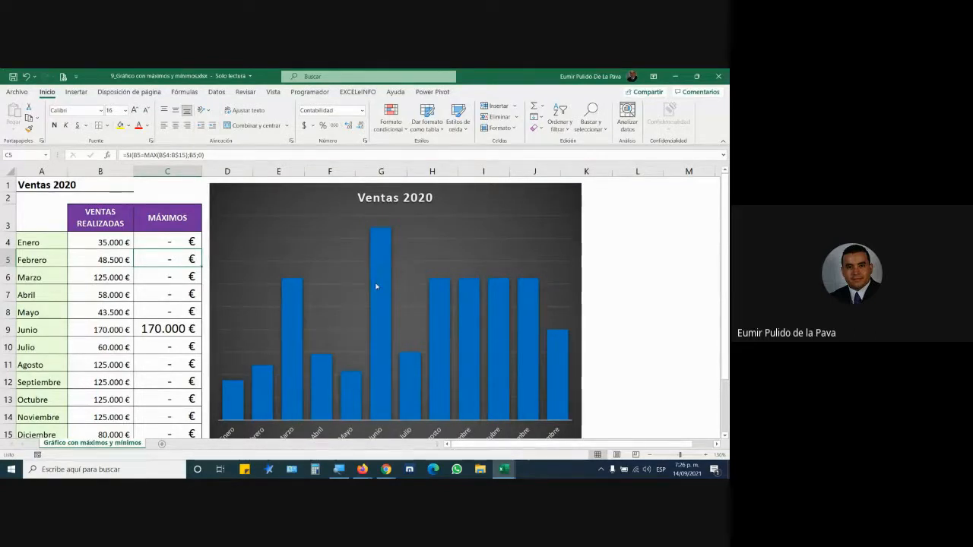
mouse_move(376, 286)
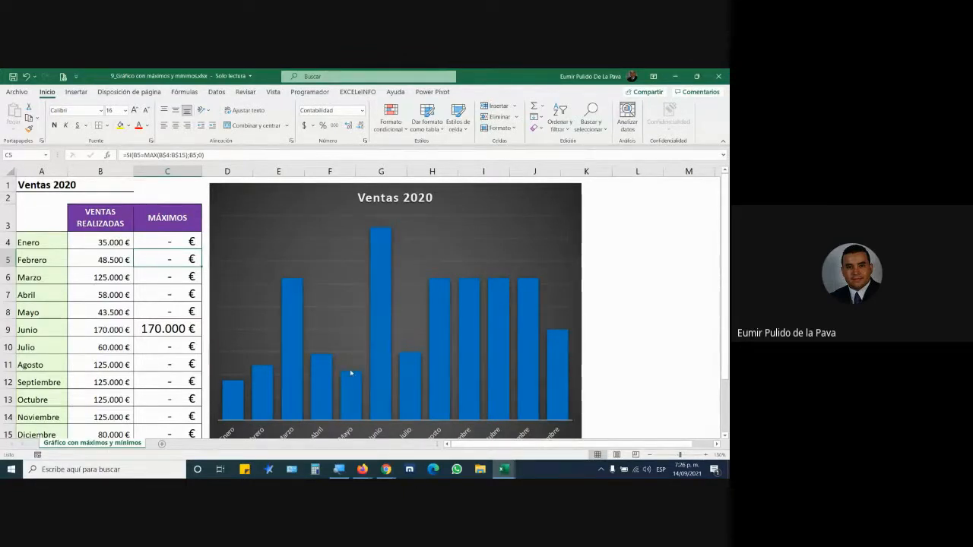
mouse_move(351, 373)
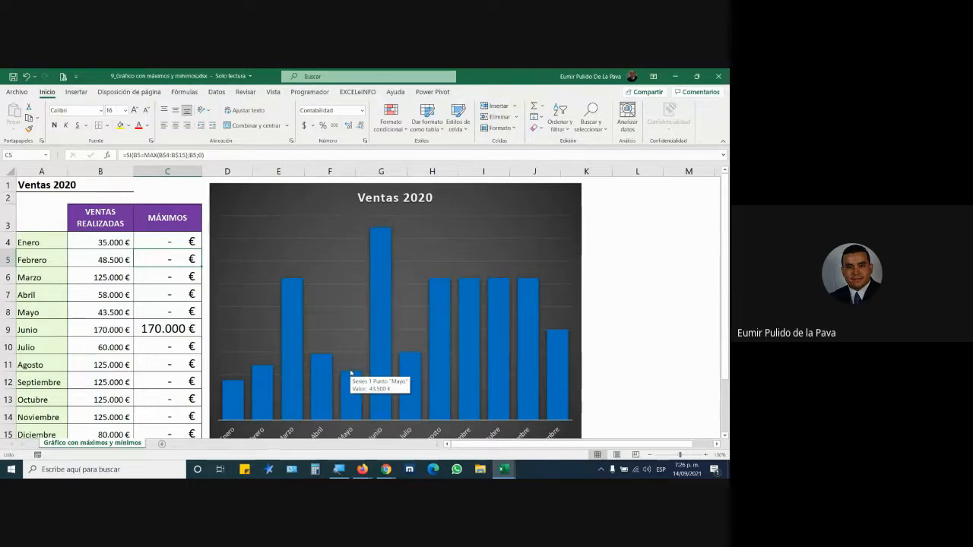
- Widen the Ventas 2020 chart to about the end of column L and review the SI formula in cell C4
left_click(522, 188)
left_click_drag(581, 322, 645, 320)
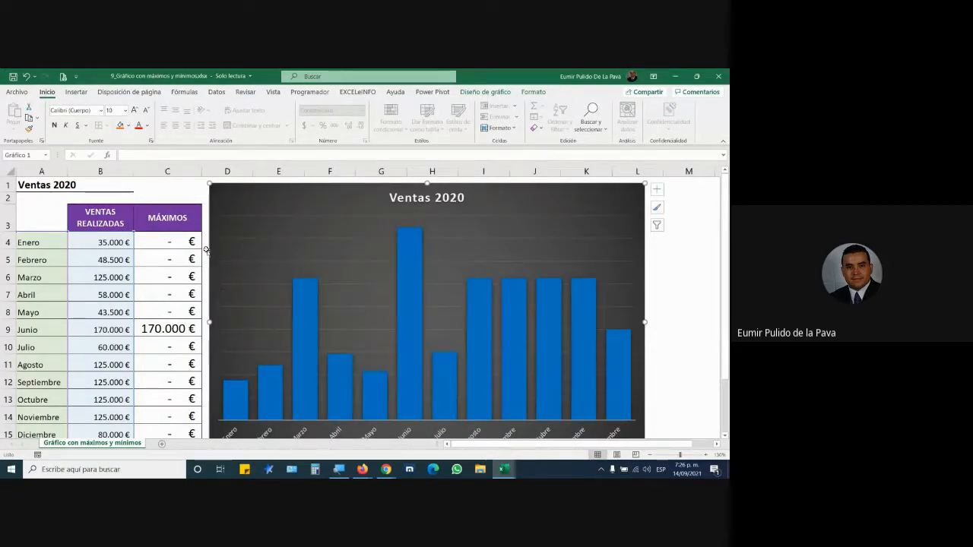
left_click(182, 240)
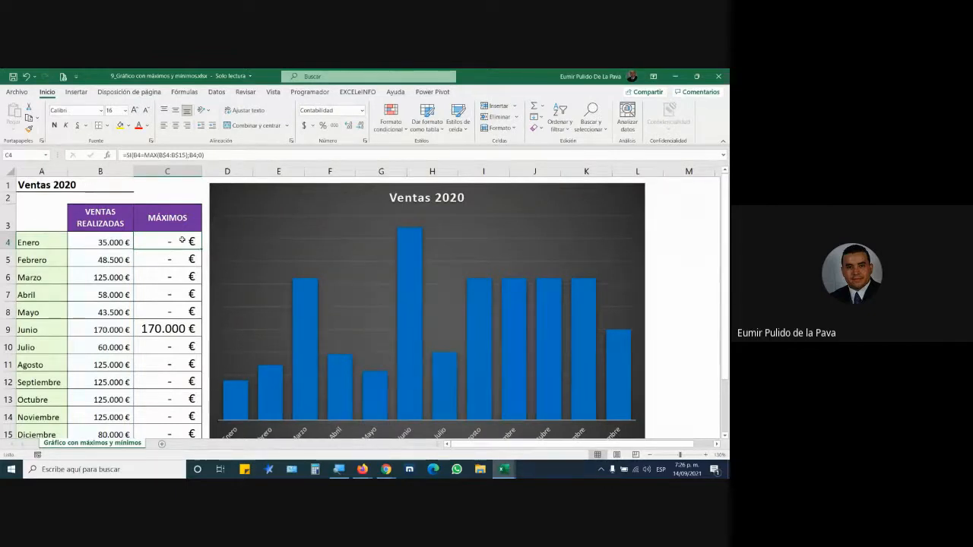
double_click(179, 241)
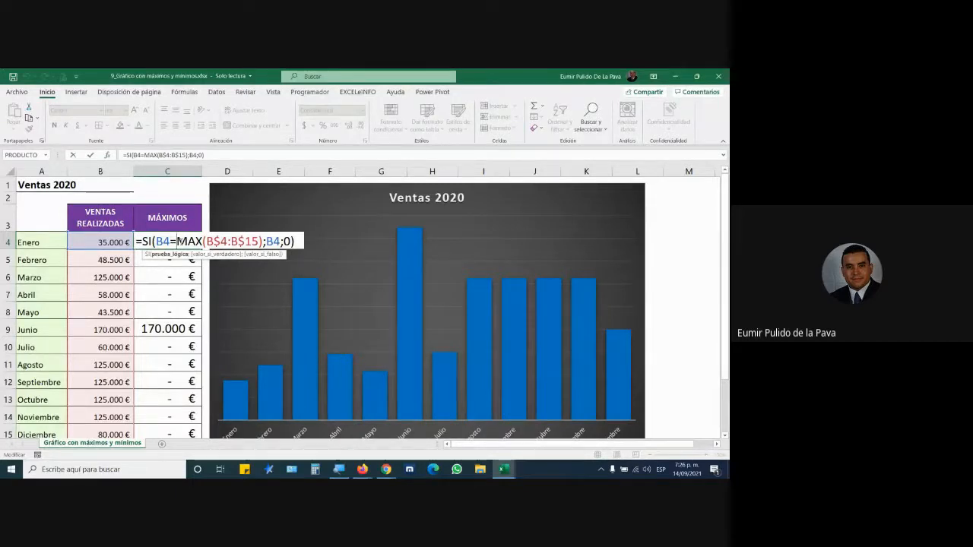
key("Return")
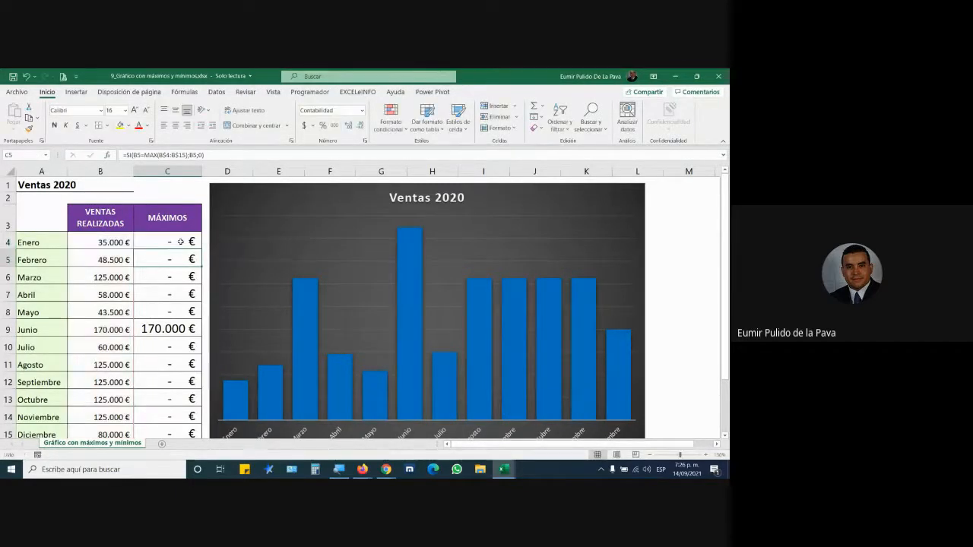
- Add a data series to the Ventas 2020 chart, taking its name from the MÁXIMOS header in C3 and its values from C4:C15
left_click(293, 185)
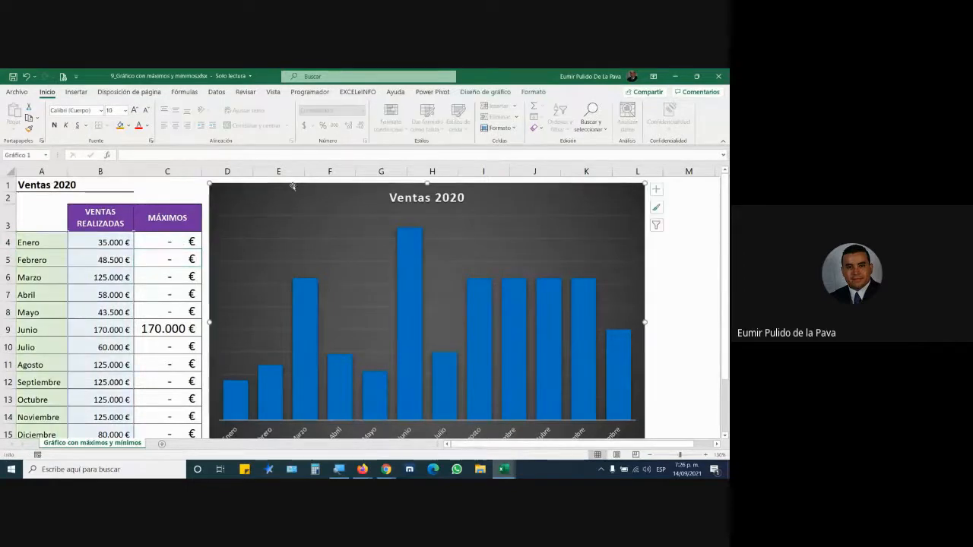
right_click(293, 187)
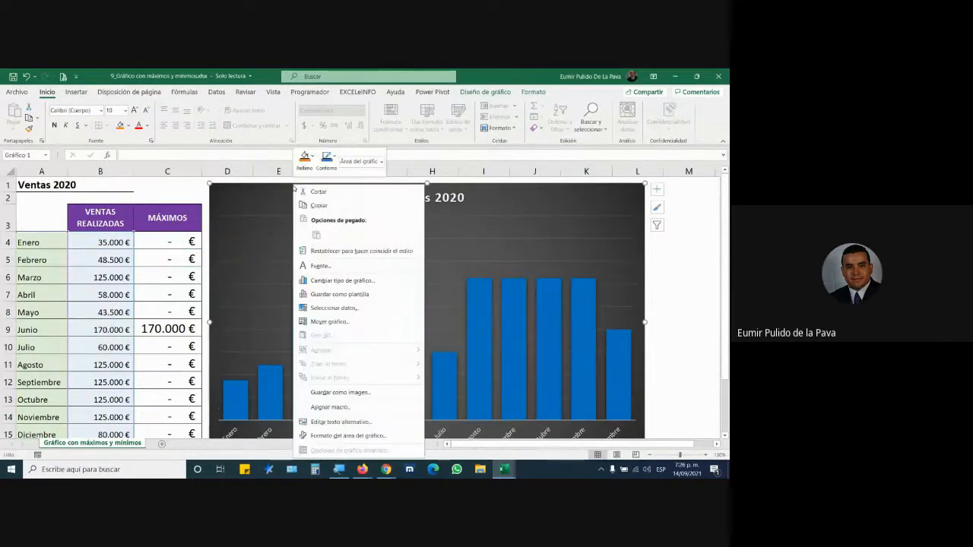
left_click(318, 308)
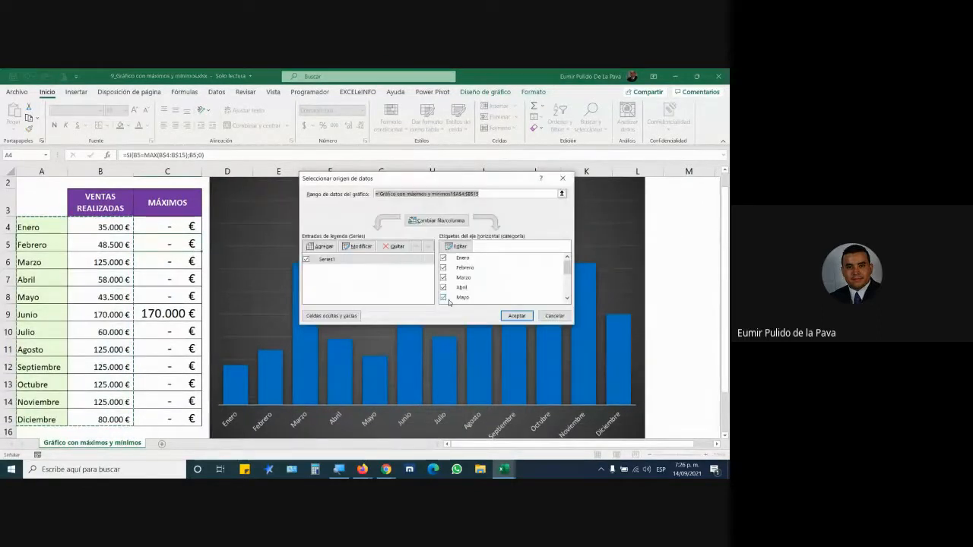
left_click_drag(343, 185, 286, 220)
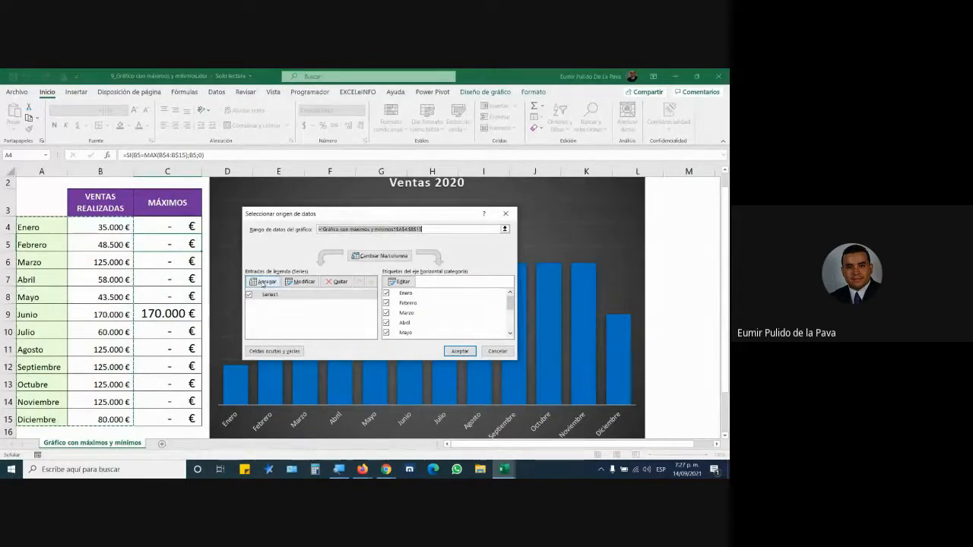
left_click(263, 282)
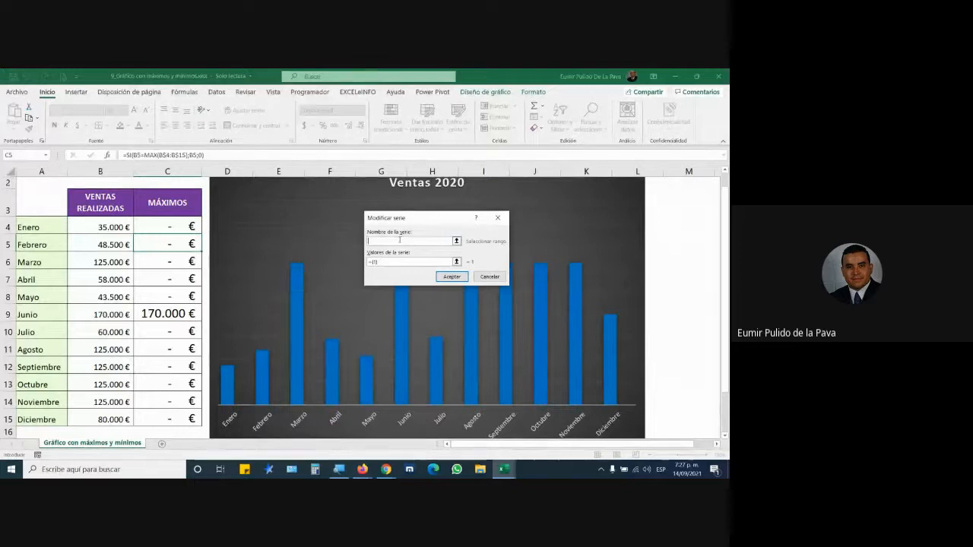
left_click(160, 202)
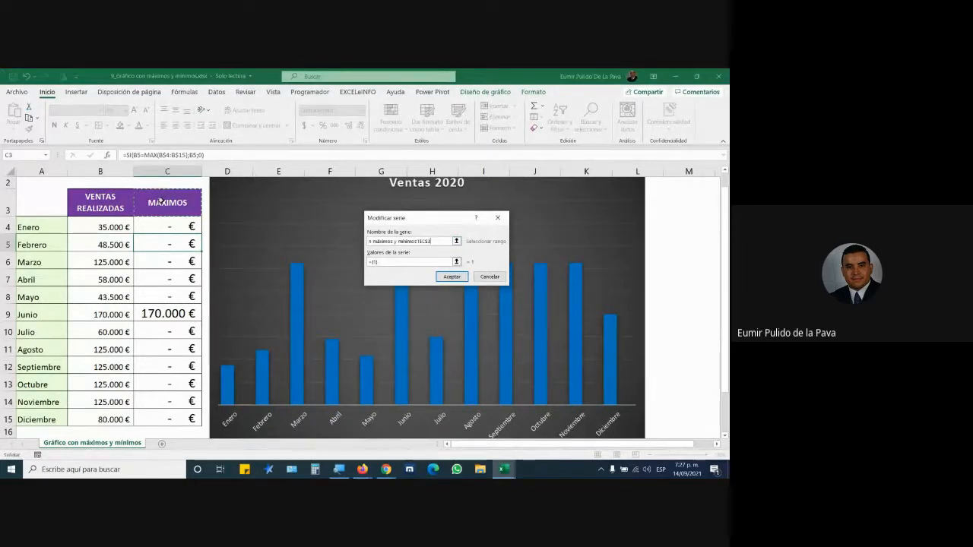
left_click(387, 262)
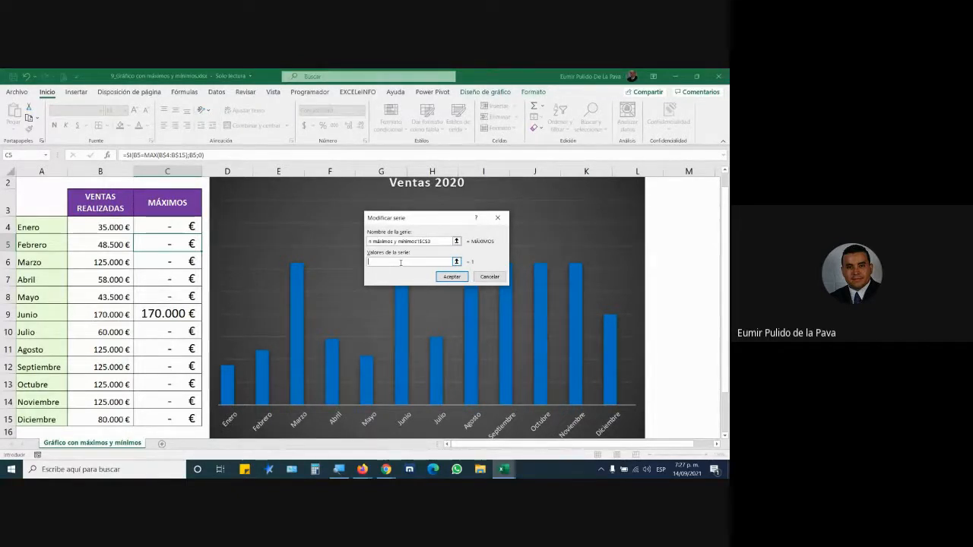
left_click_drag(177, 226, 180, 417)
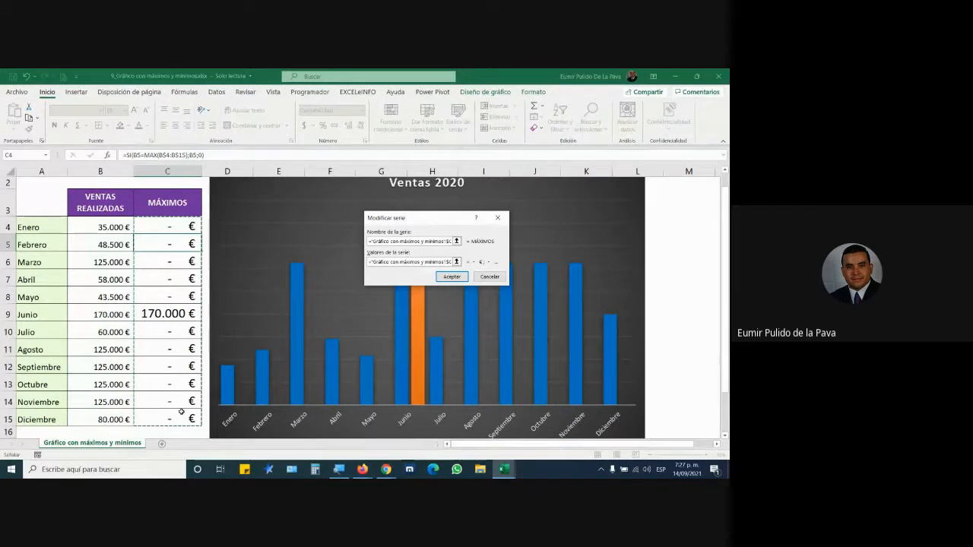
left_click(452, 277)
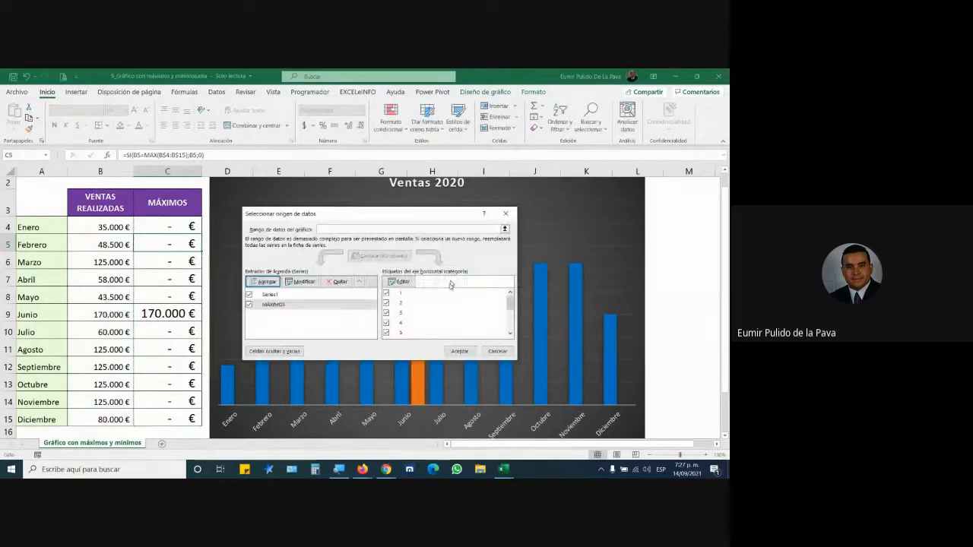
left_click(459, 352)
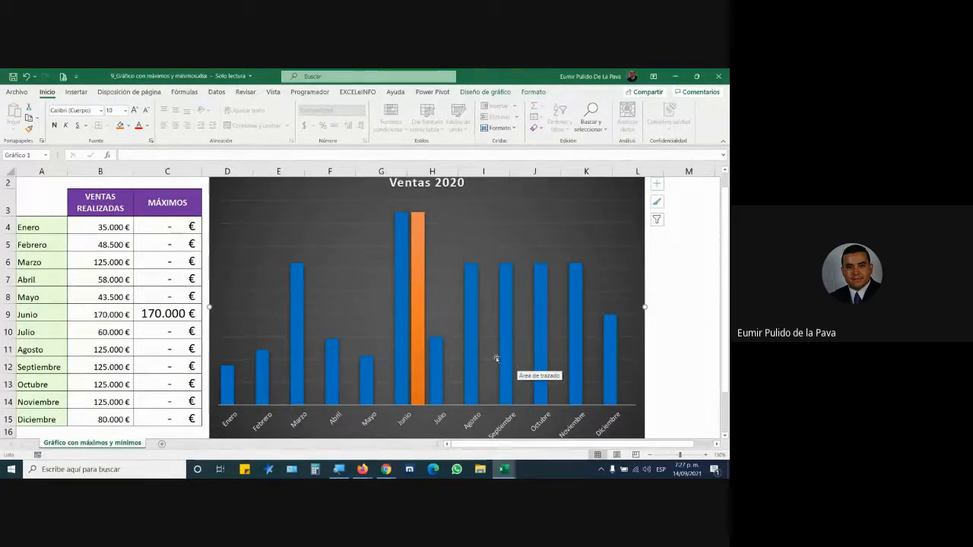
- Set Febrero's sales in cell B5 to 195.500
left_click(105, 242)
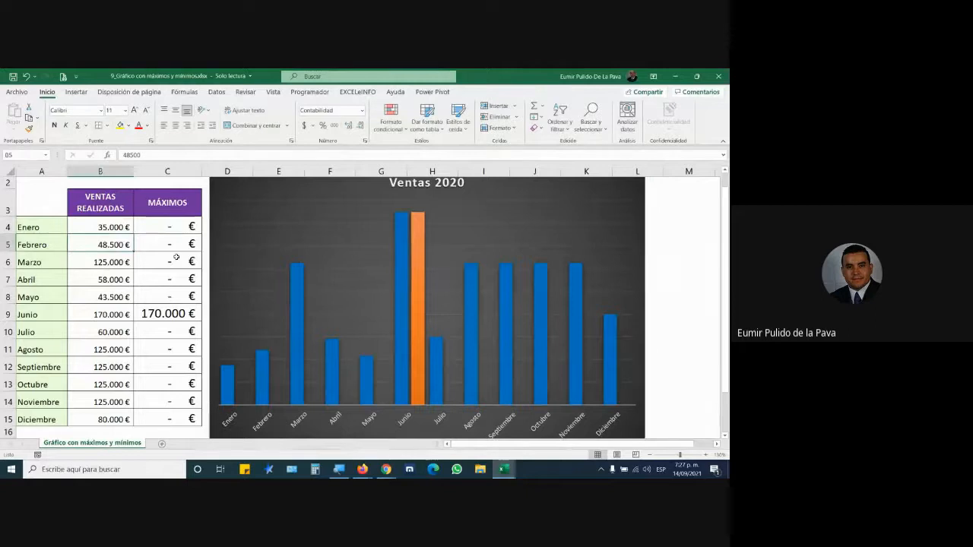
type("195")
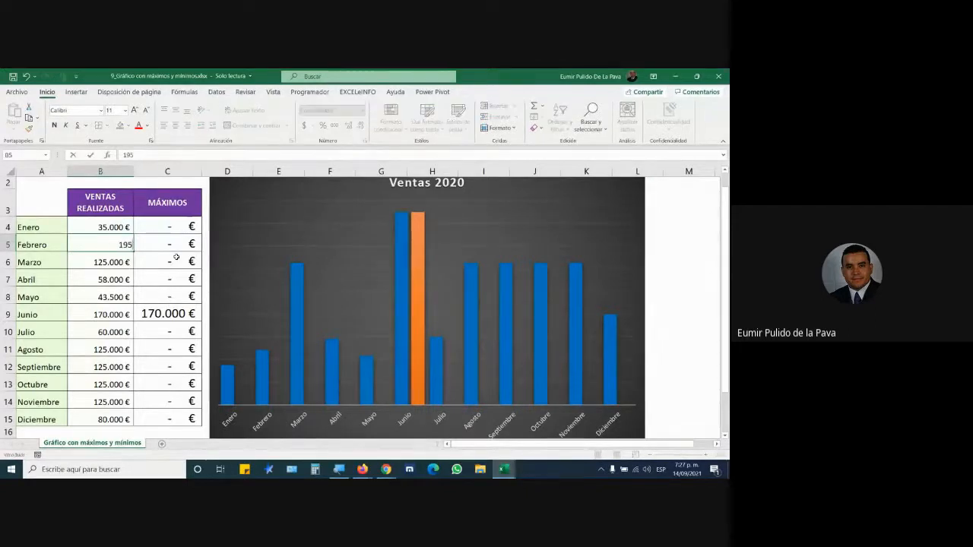
type(".500")
key("Return")
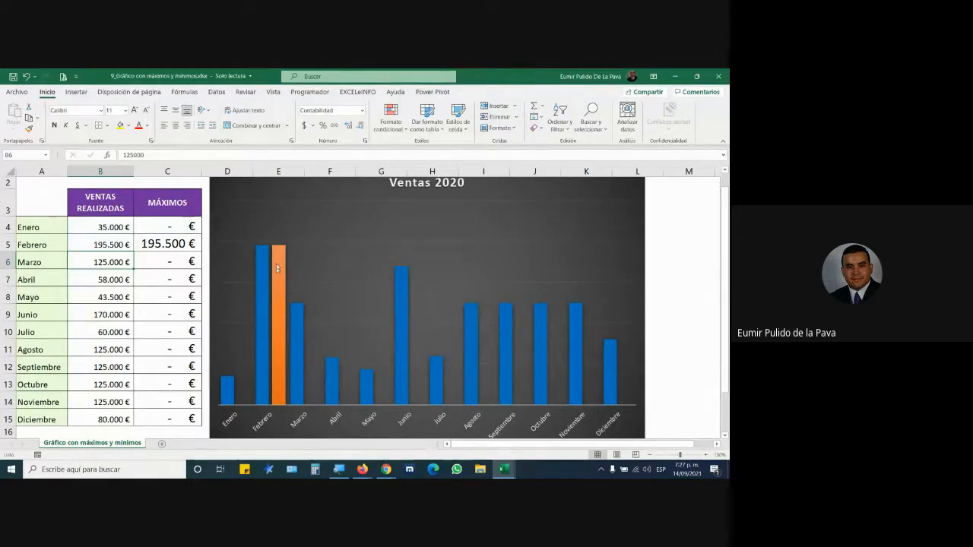
mouse_move(281, 261)
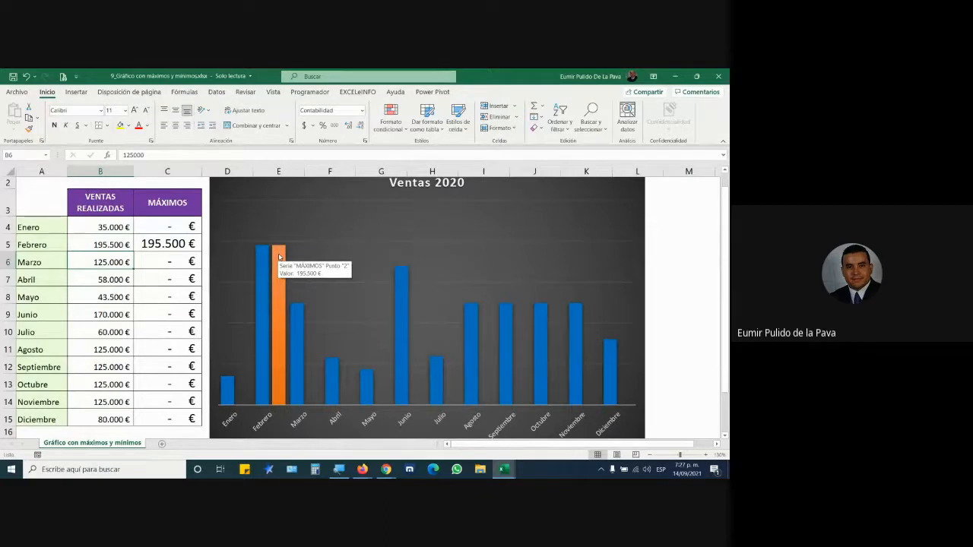
right_click(278, 260)
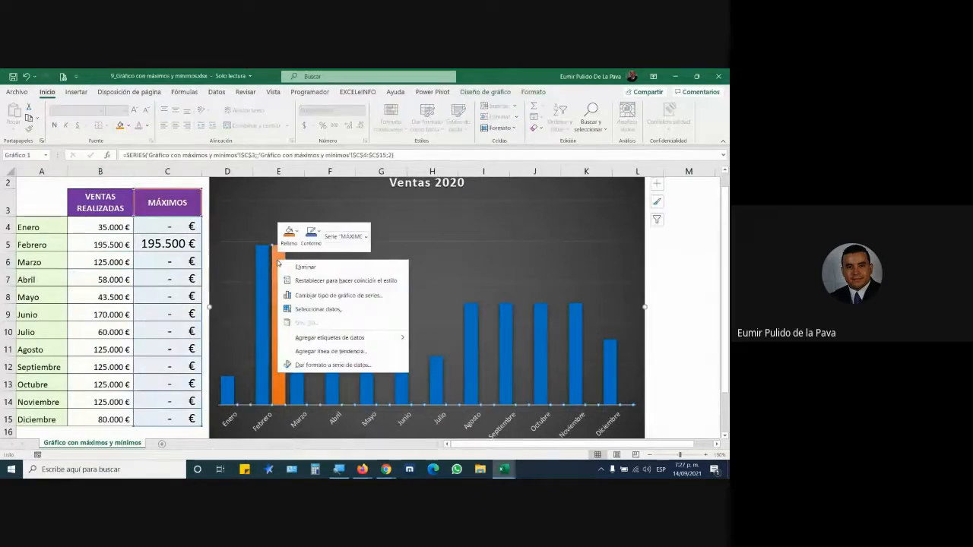
left_click(341, 309)
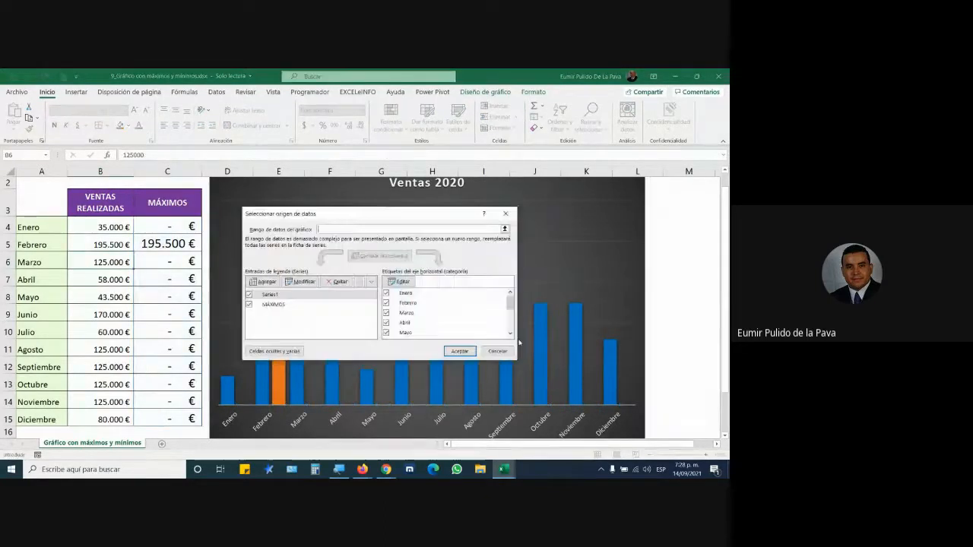
left_click(498, 351)
- Set the series overlap (Superposición de series) of the chart's MÁXIMOS series to 100%
right_click(281, 288)
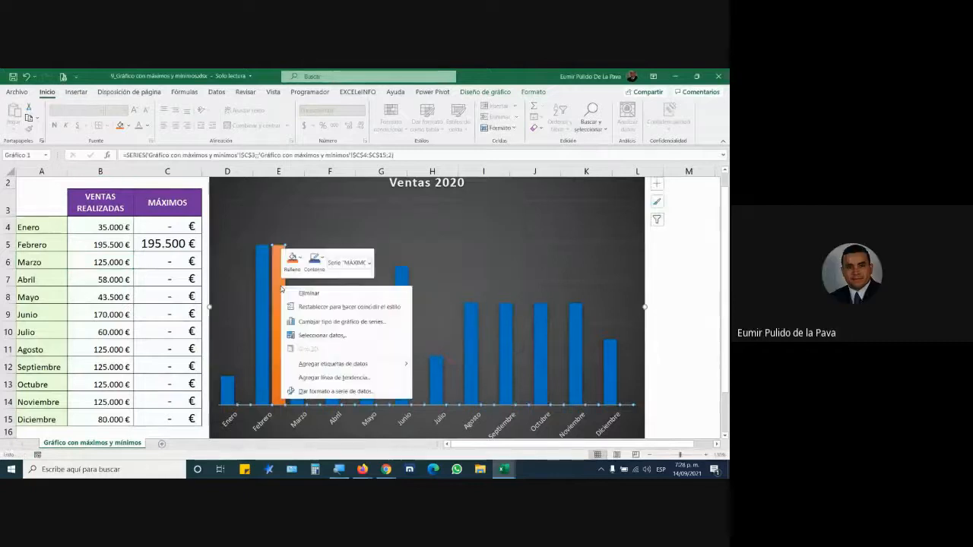
left_click(319, 390)
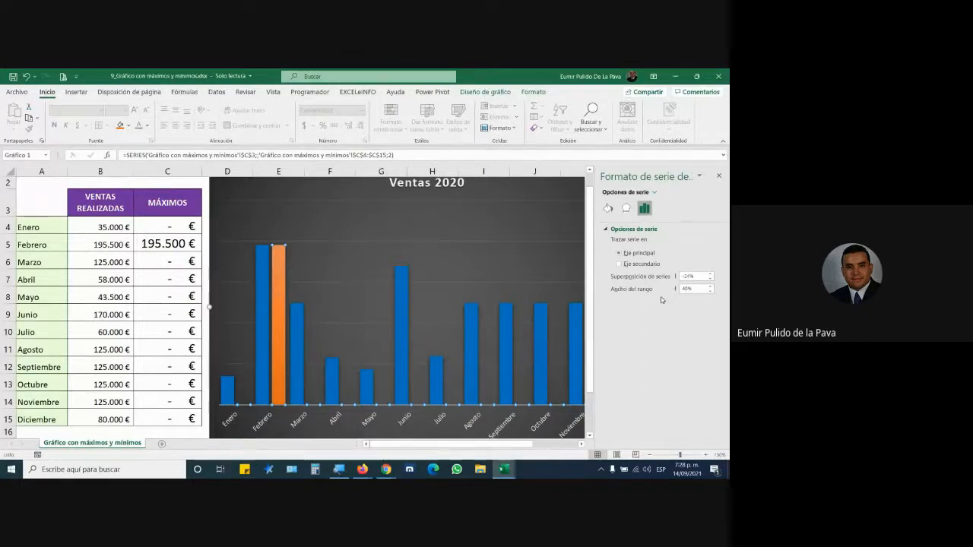
right_click(278, 265)
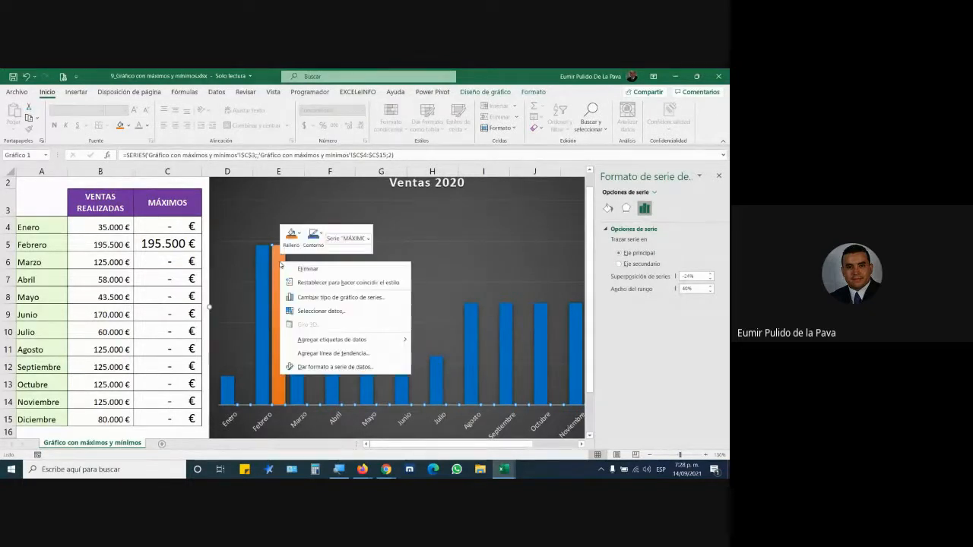
left_click(321, 367)
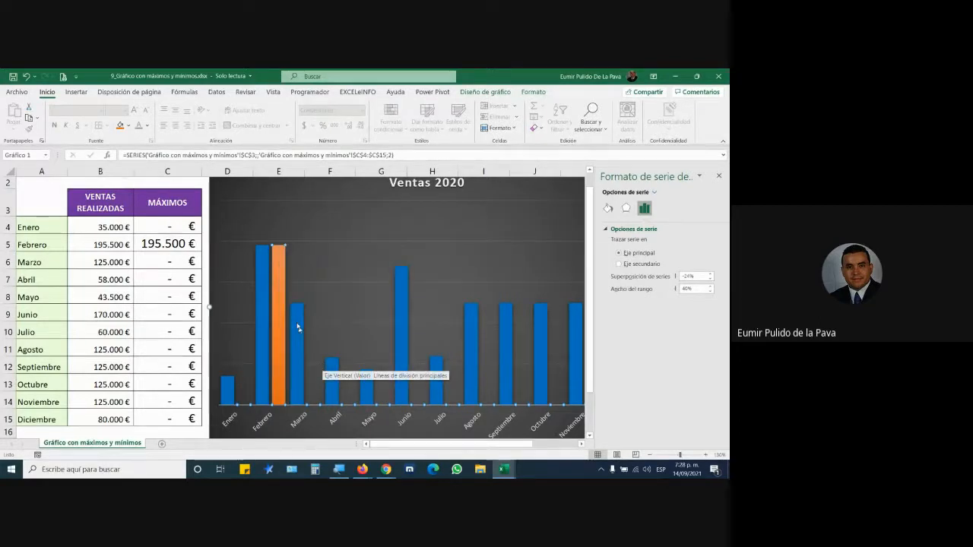
right_click(277, 266)
left_click(306, 375)
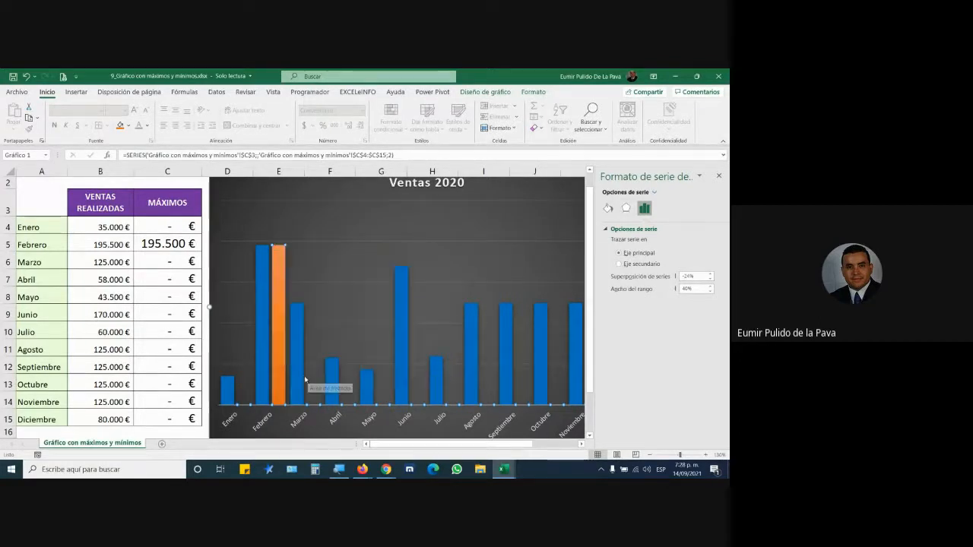
left_click(339, 469)
left_click(337, 436)
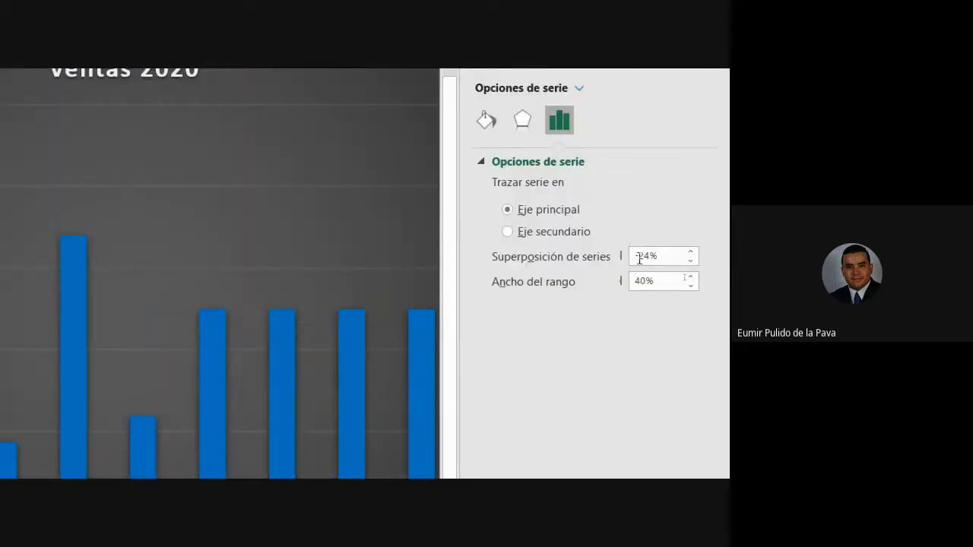
left_click_drag(672, 263, 607, 263)
type("100")
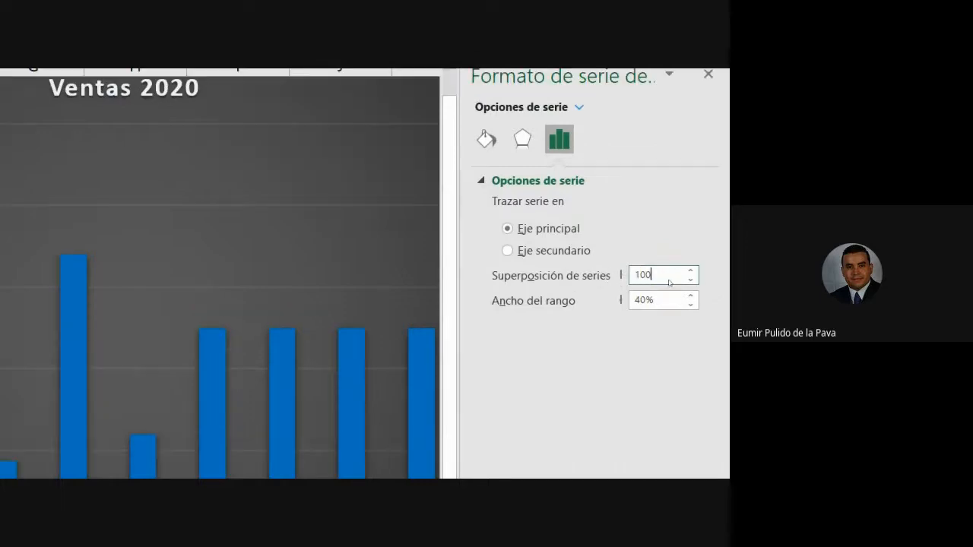
key("Return")
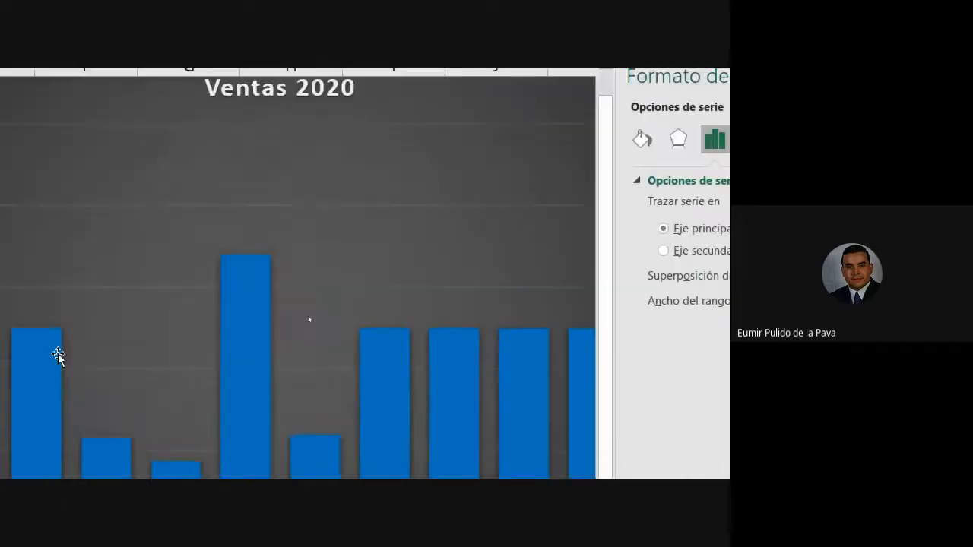
- Examine the overlapped Febrero column in the magnified chart and return the screen magnification to 100%
mouse_move(175, 162)
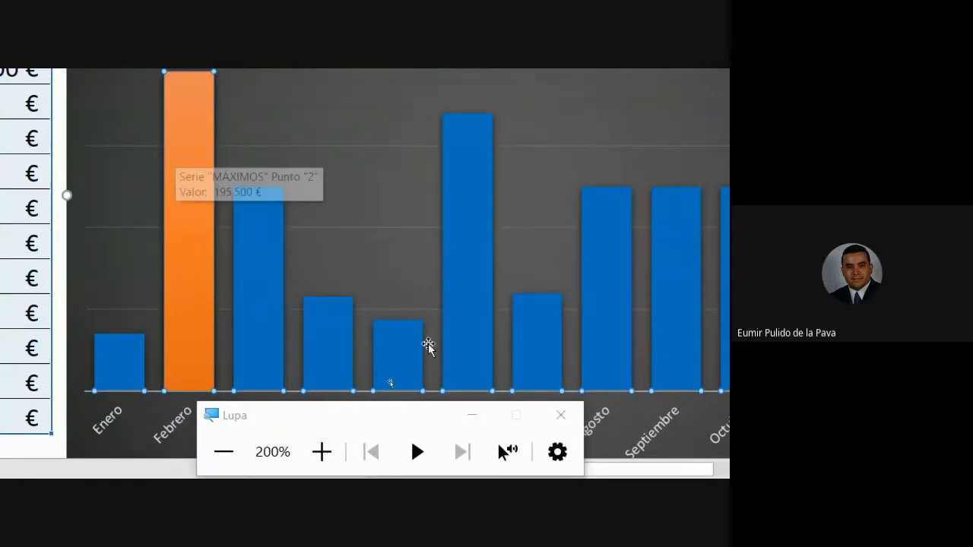
left_click(470, 422)
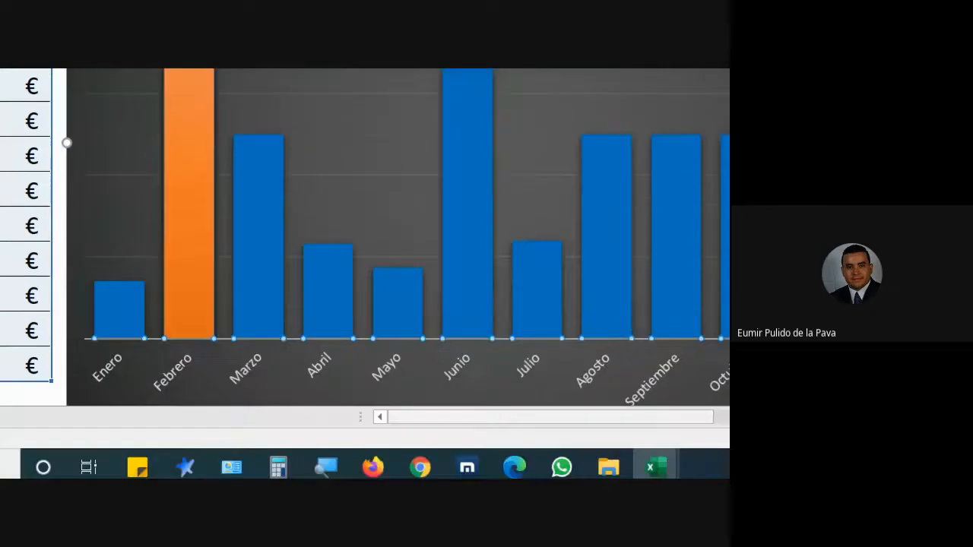
left_click(326, 460)
left_click(224, 392)
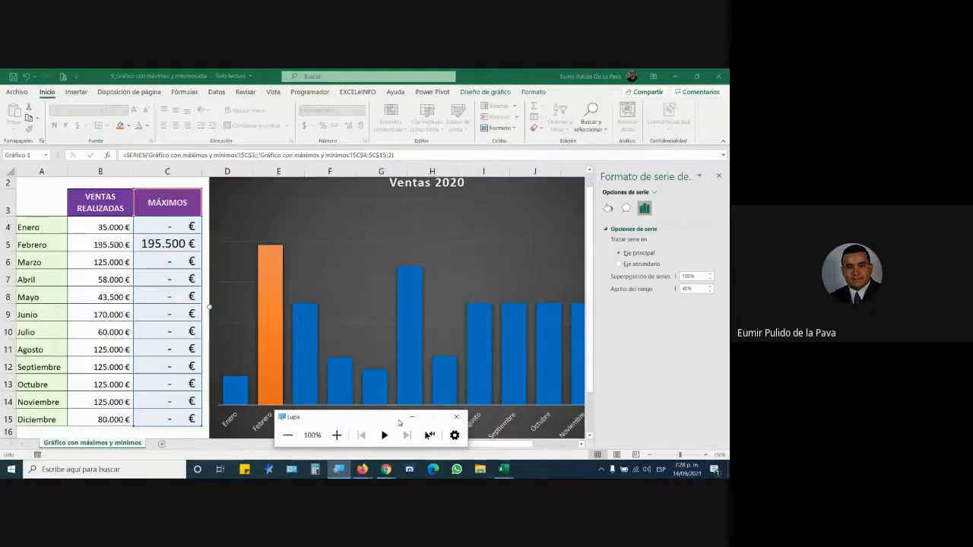
left_click(410, 417)
- Set Febrero's sales in cell B5 to 85.000
left_click(109, 244)
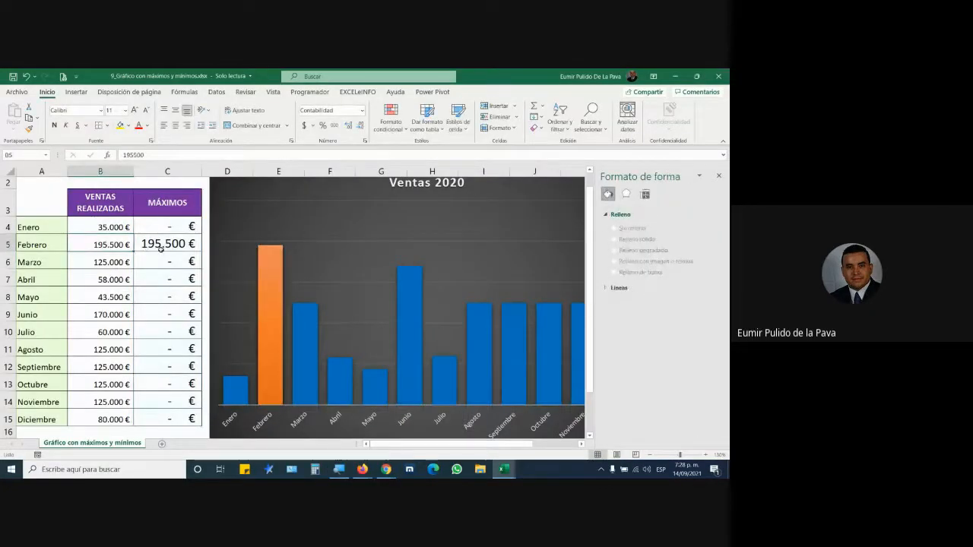
type("85.000")
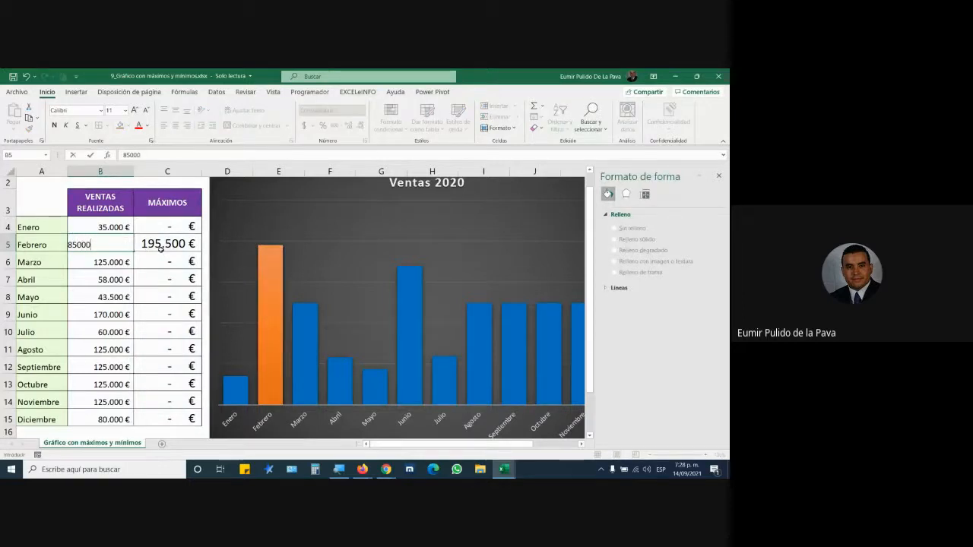
key("Return")
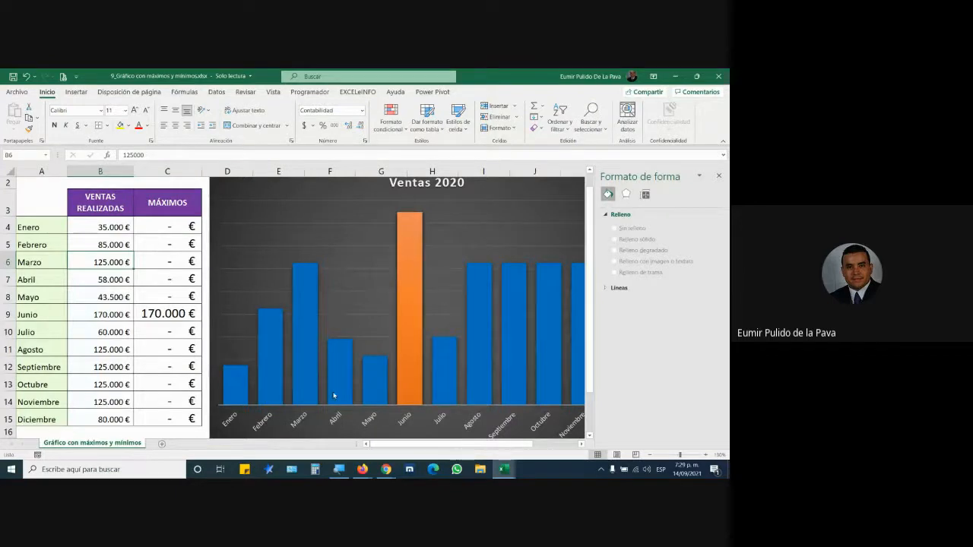
- Move the Ventas 2020 chart so that it starts at about column E, leaving column D free beside the table
mouse_move(471, 443)
left_mouse_down()
mouse_move(526, 447)
mouse_move(453, 445)
left_mouse_up()
scroll(243, 190, "up", 1)
left_click_drag(239, 192, 287, 192)
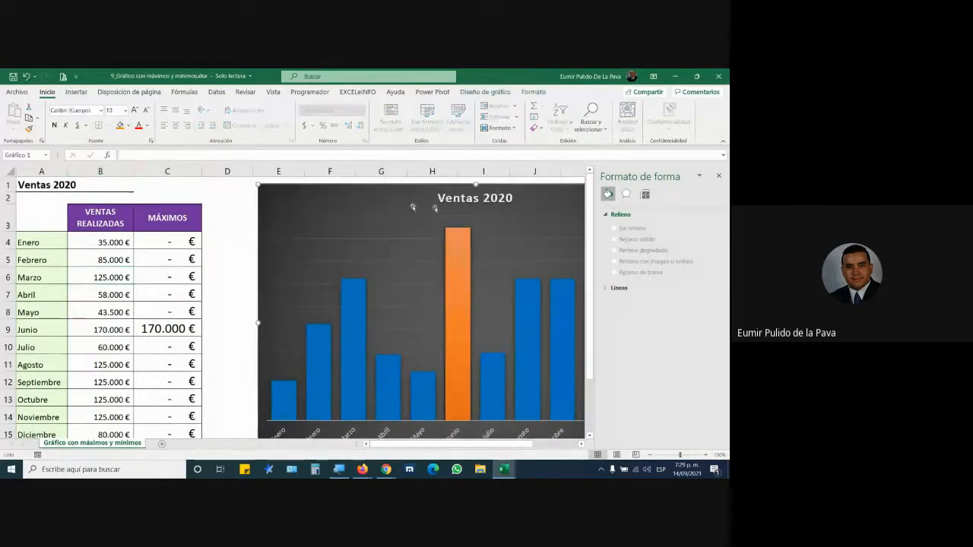
- Close the shape formatting settings and move the Ventas 2020 chart so that it starts at about column F
left_click(718, 176)
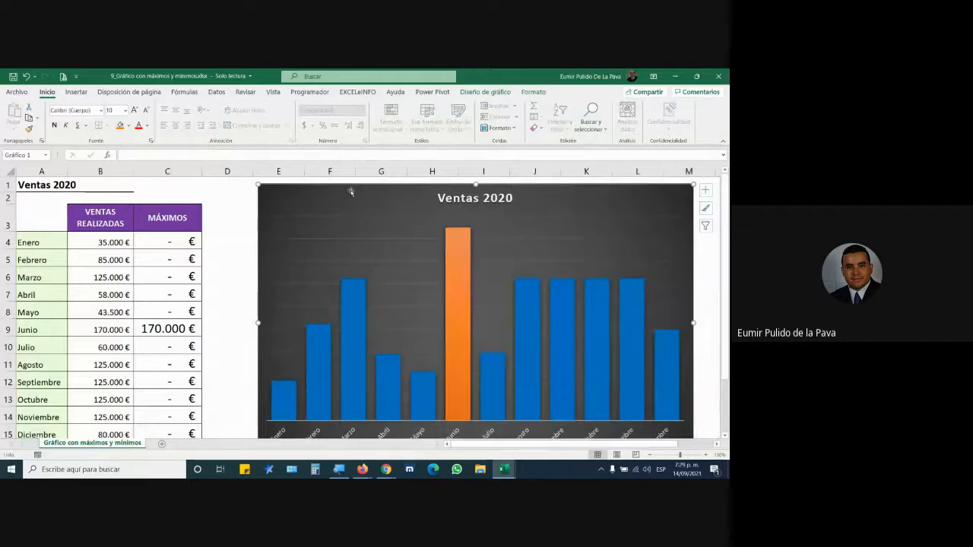
left_click_drag(350, 192, 421, 190)
- Copy the MÁXIMOS column's formatting, header included, to column D and enter the header MÍNIMOS in D3
left_click(173, 224)
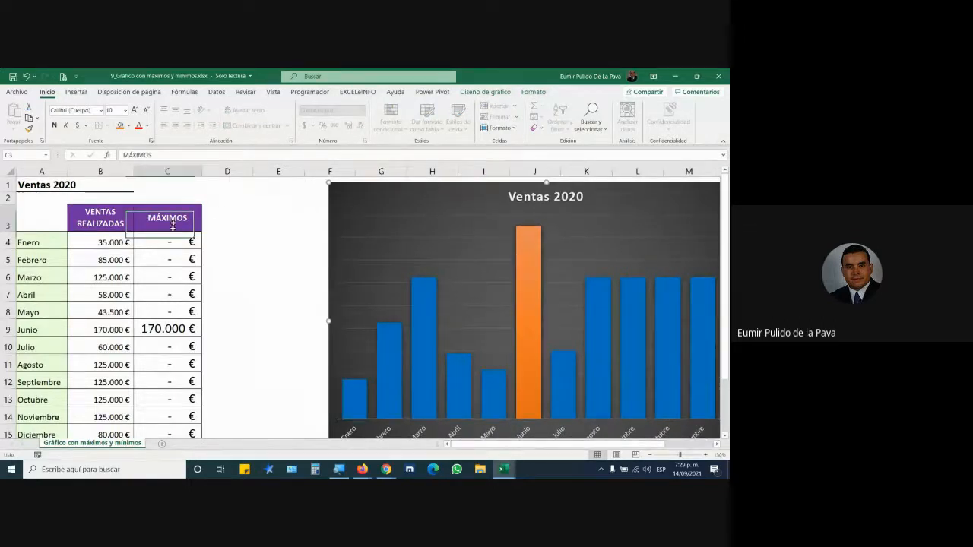
key("ctrl+shift+Down")
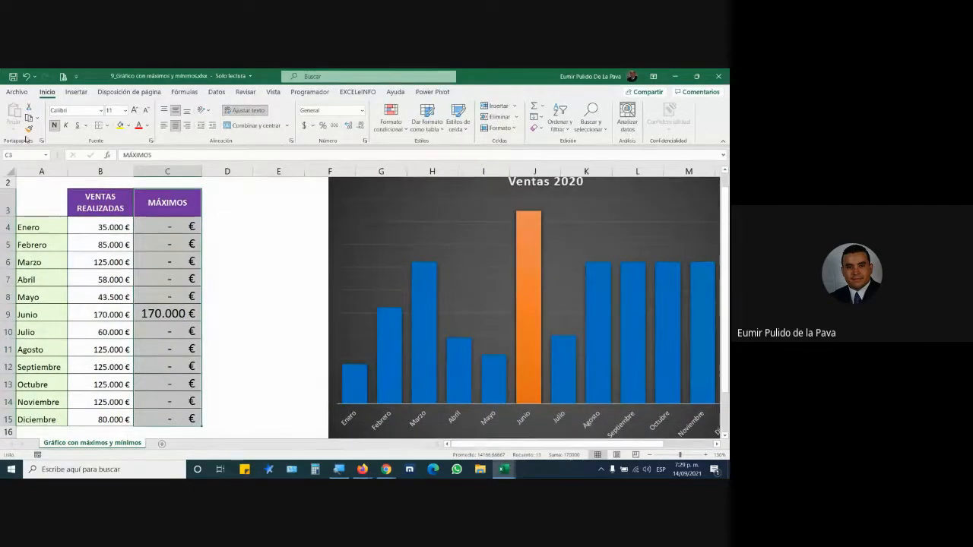
left_click(28, 130)
left_click(227, 202)
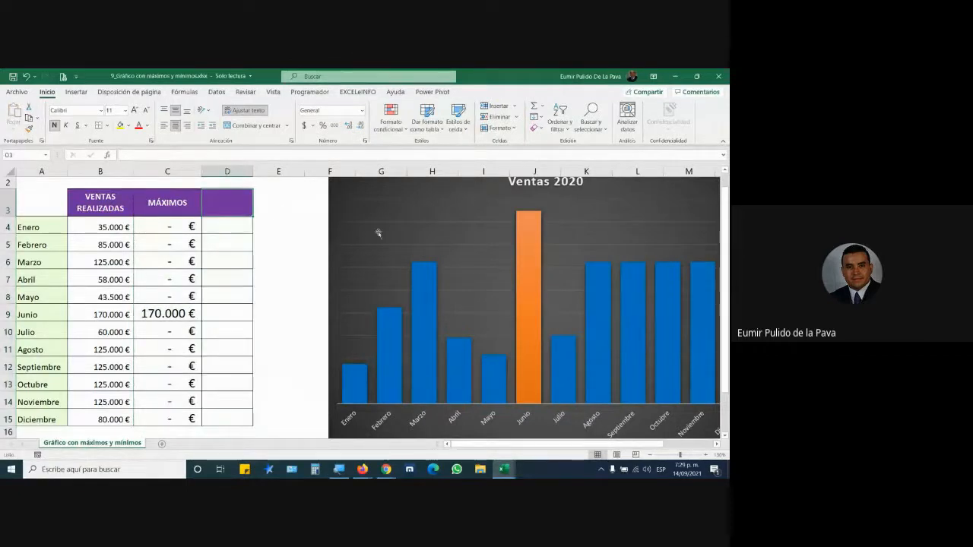
type("MÍNI")
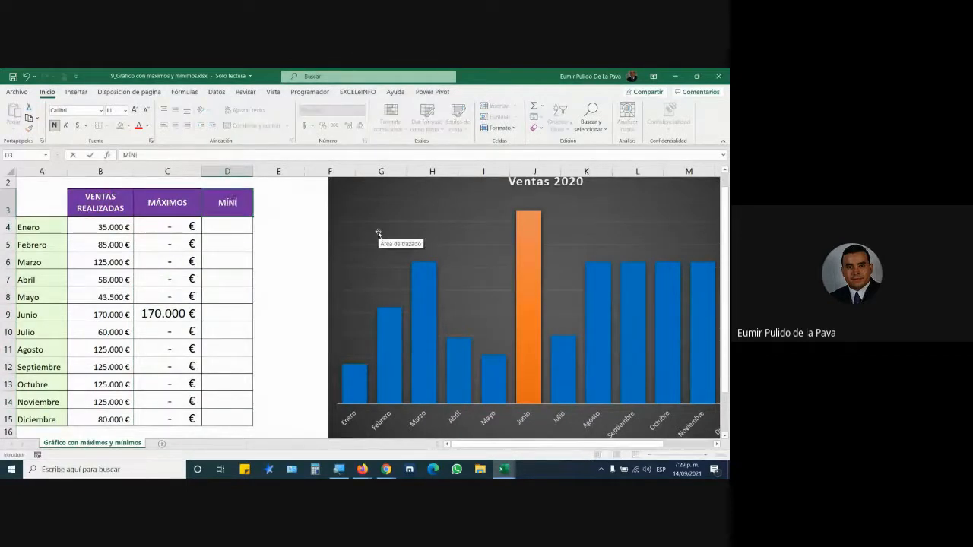
type("MOS")
key("Return")
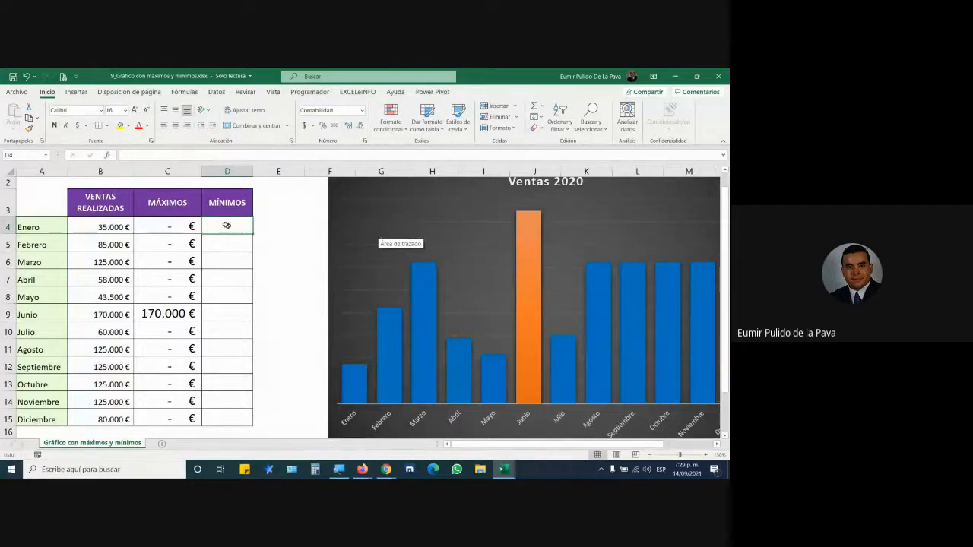
left_click(115, 228)
left_click(28, 130)
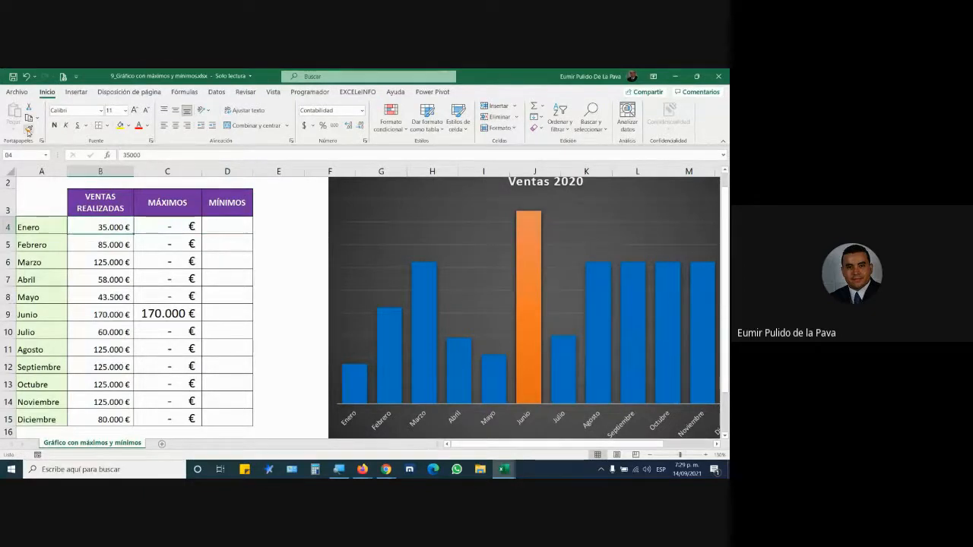
mouse_move(168, 204)
left_mouse_down()
mouse_move(164, 306)
mouse_move(155, 242)
left_mouse_up()
key("ctrl+z")
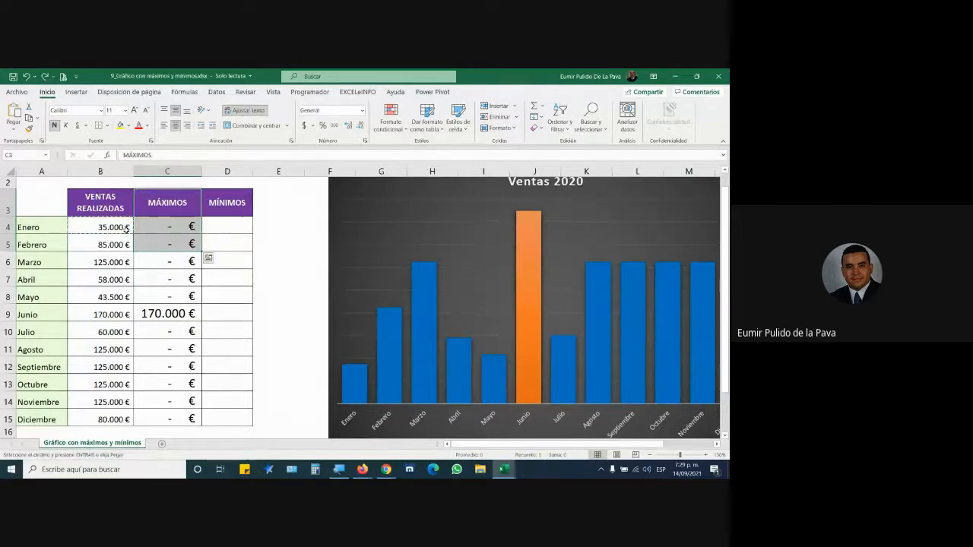
- Copy the formatting of sales cell B4 to the MÁXIMOS cells C4:C15 and fit column C's width to its contents
left_click(29, 129)
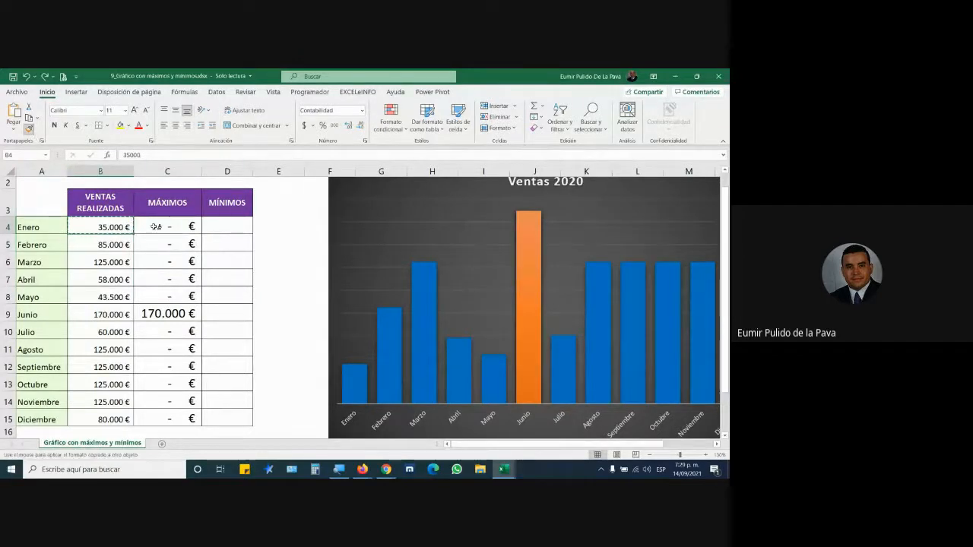
left_click_drag(163, 226, 177, 418)
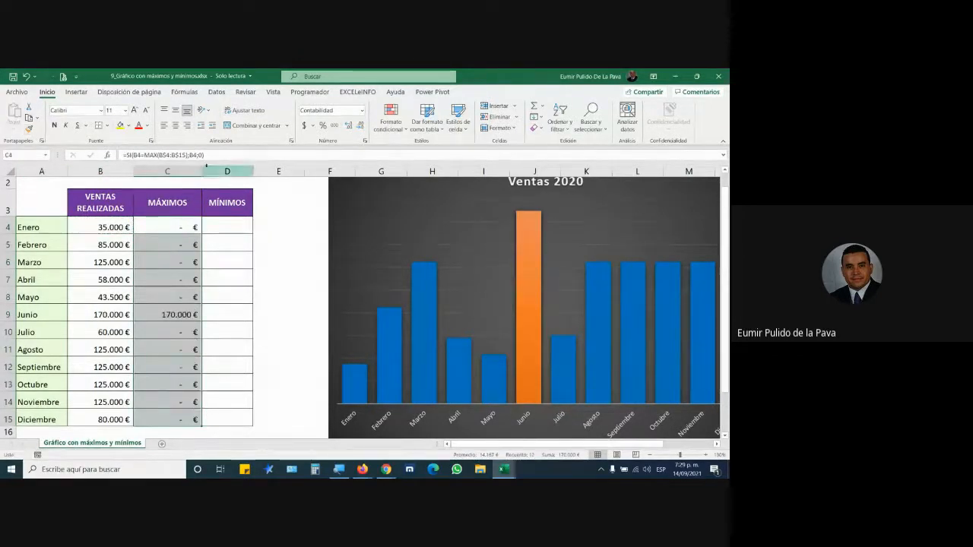
double_click(201, 171)
- Widen column D and enter the formula =SI(B4=MIN(B$4:B$15);B4;0) in D4 under MÍNIMOS
left_click_drag(231, 171, 273, 171)
left_click(241, 228)
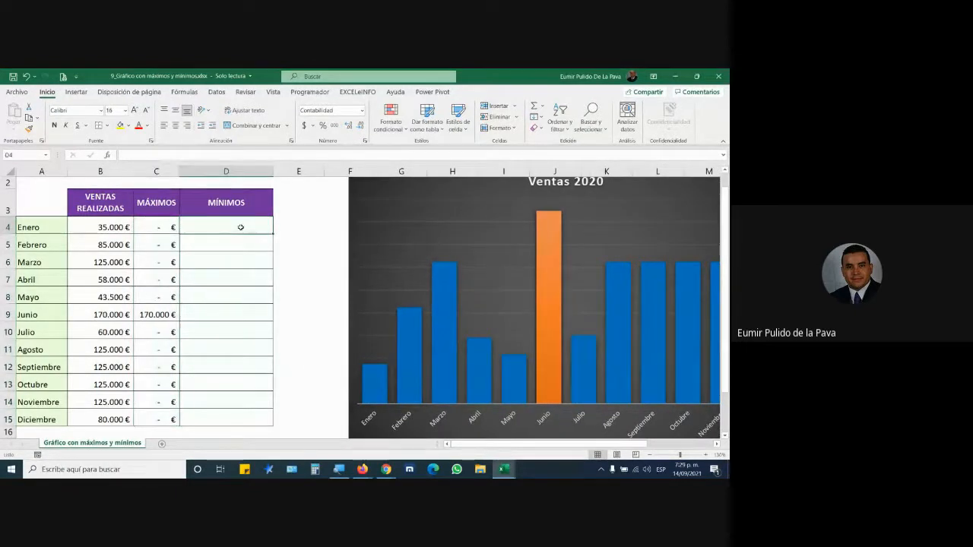
type("=")
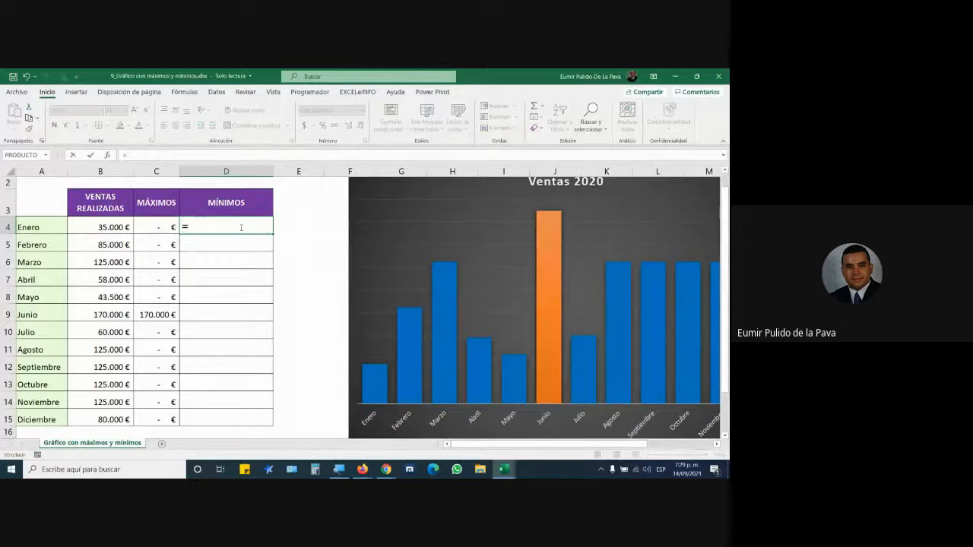
type("SI(")
left_click(108, 228)
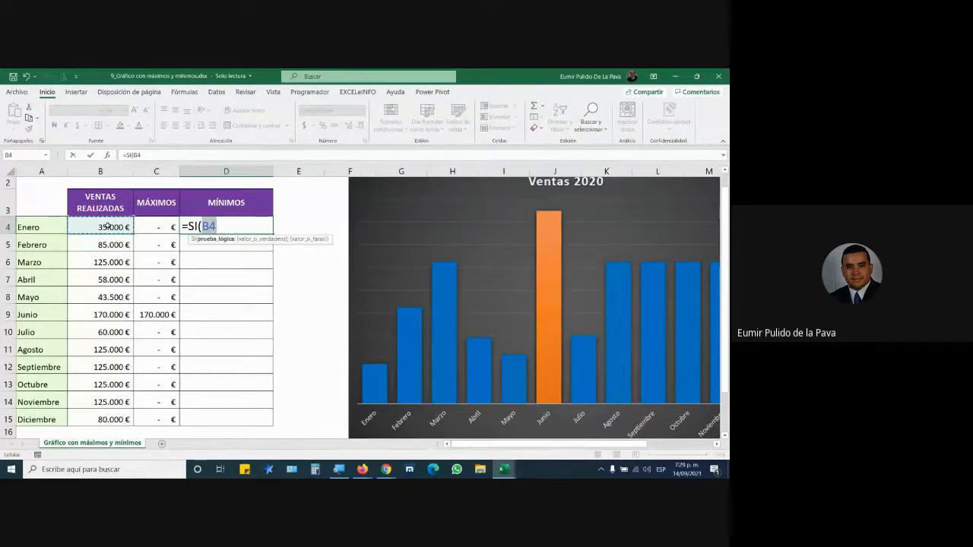
type("=MI")
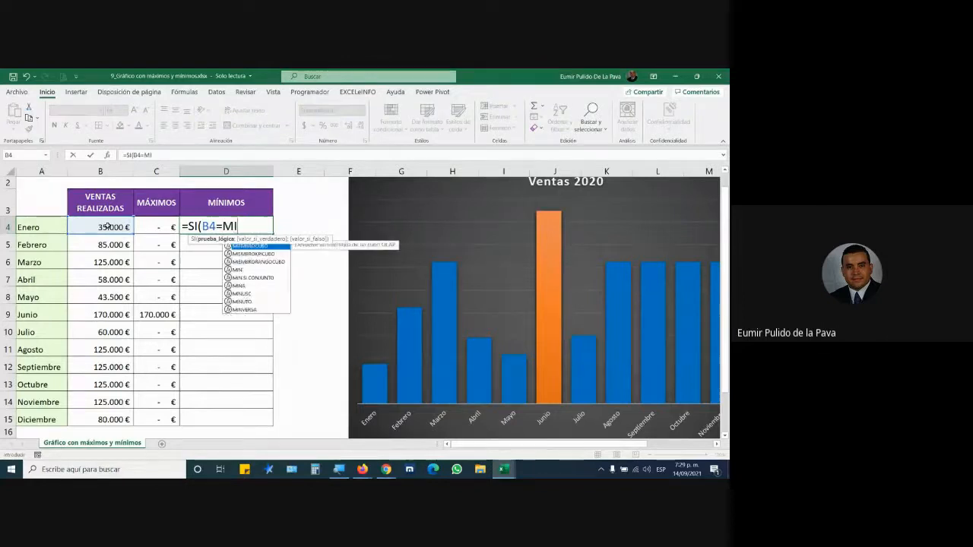
type("N(")
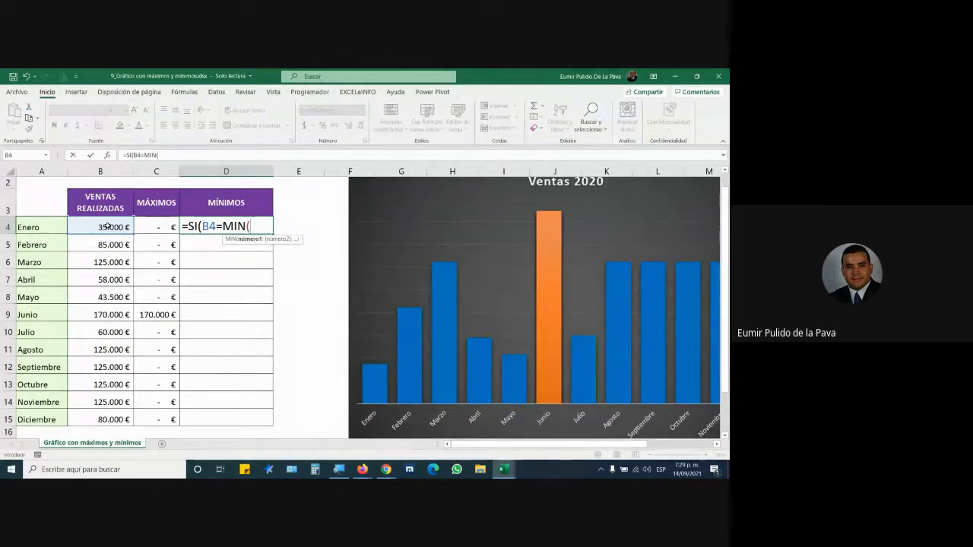
left_click_drag(120, 226, 113, 414)
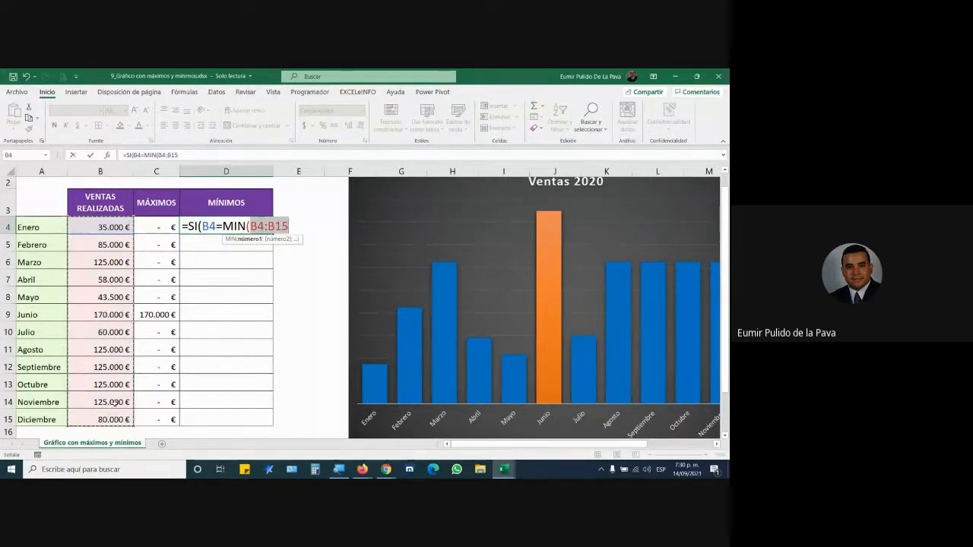
key("F4")
key("F4")
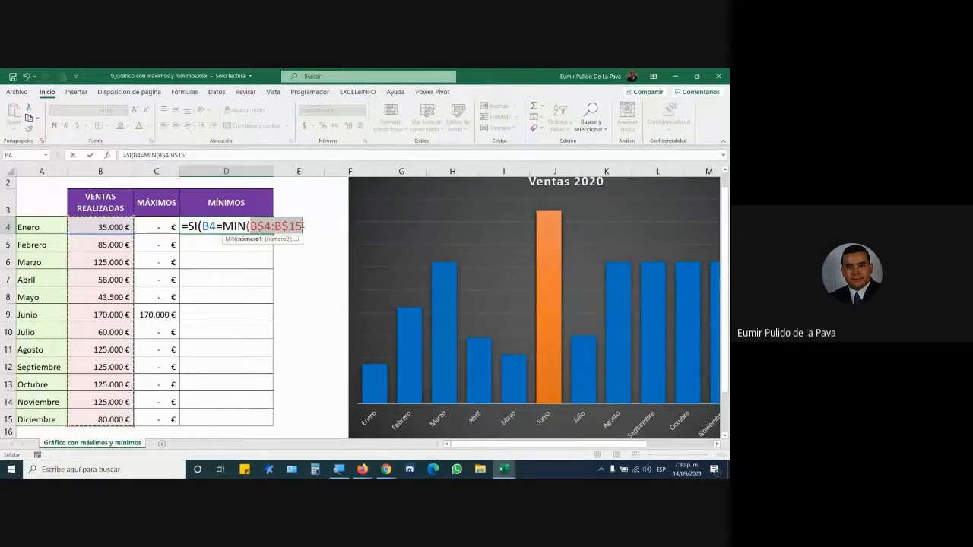
type(");")
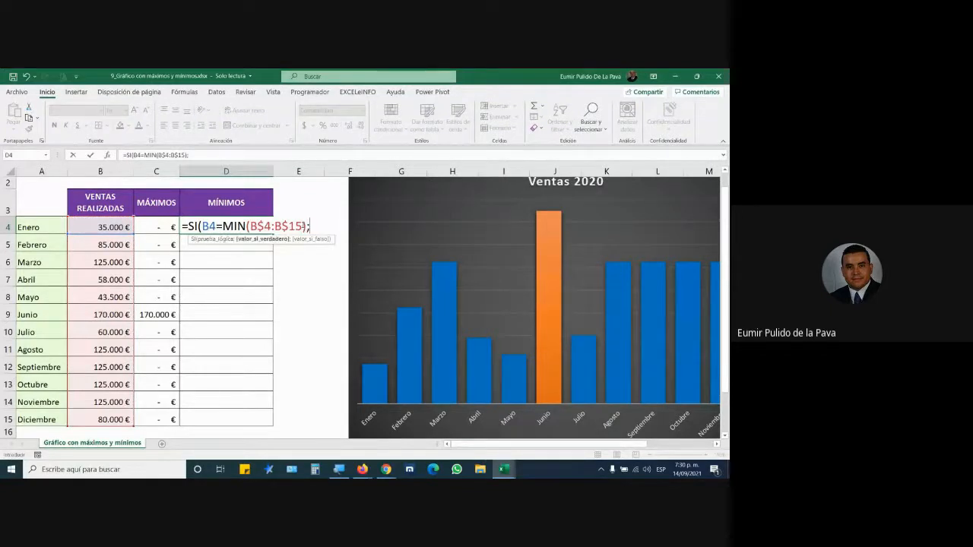
left_click(113, 230)
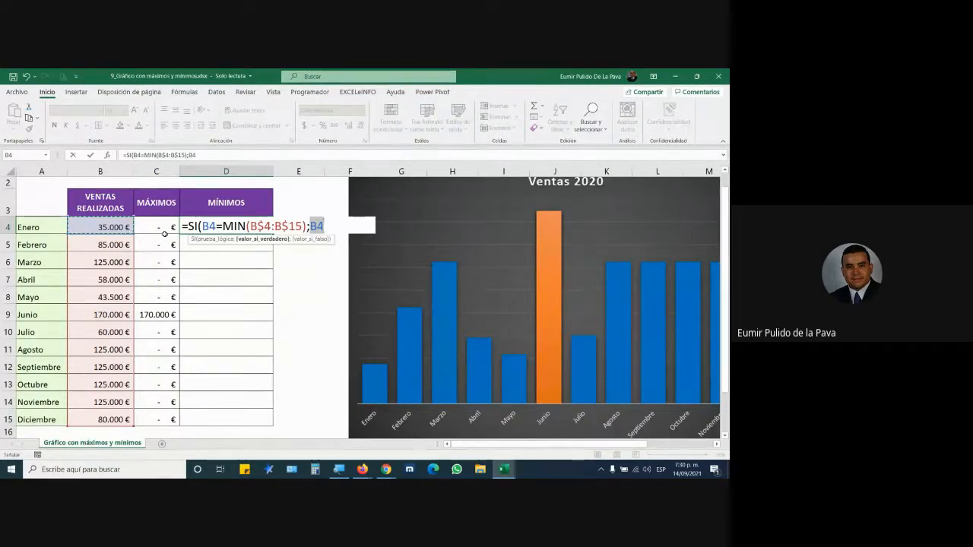
type(";")
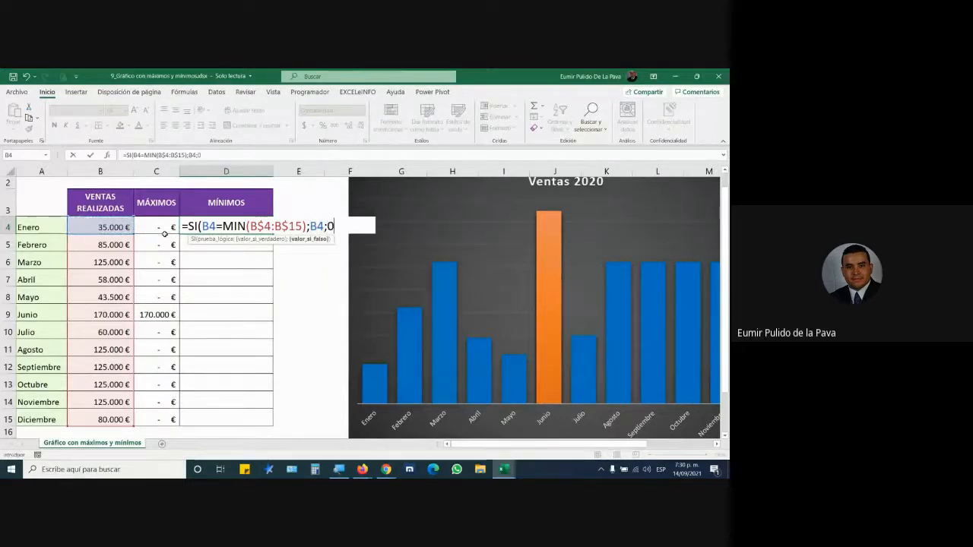
type("0)")
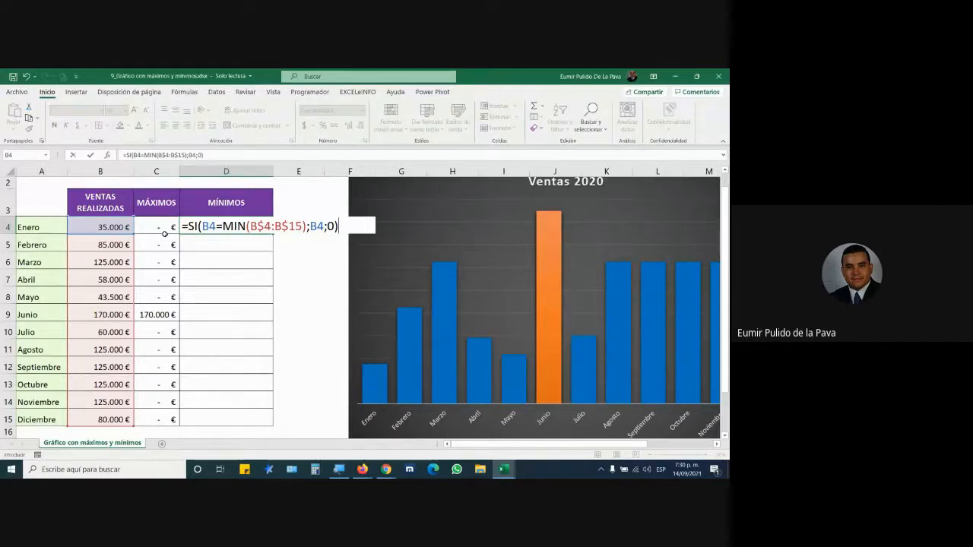
key("ctrl+Return")
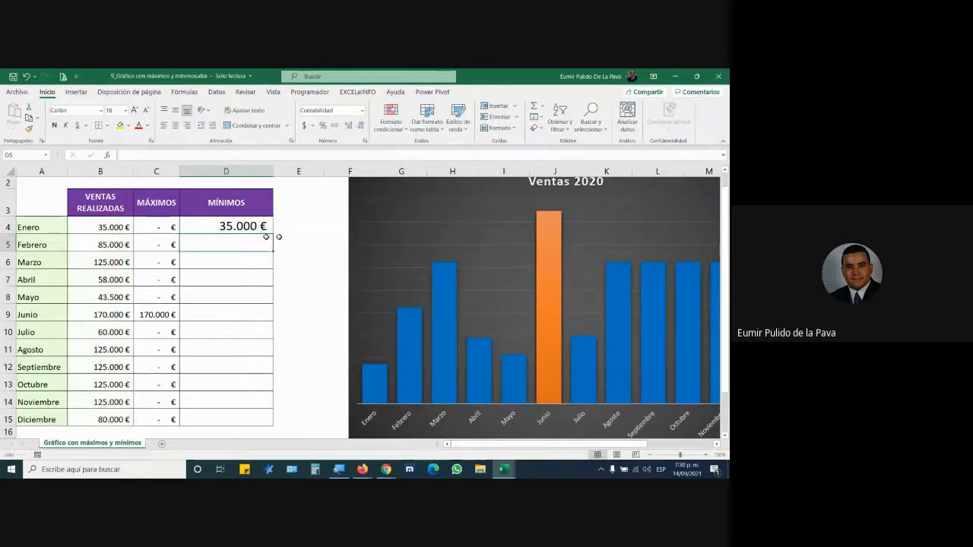
- Fill the D4 formula down to D15 and copy the formatting of C4 to D4:D15
left_click_drag(271, 235, 262, 422)
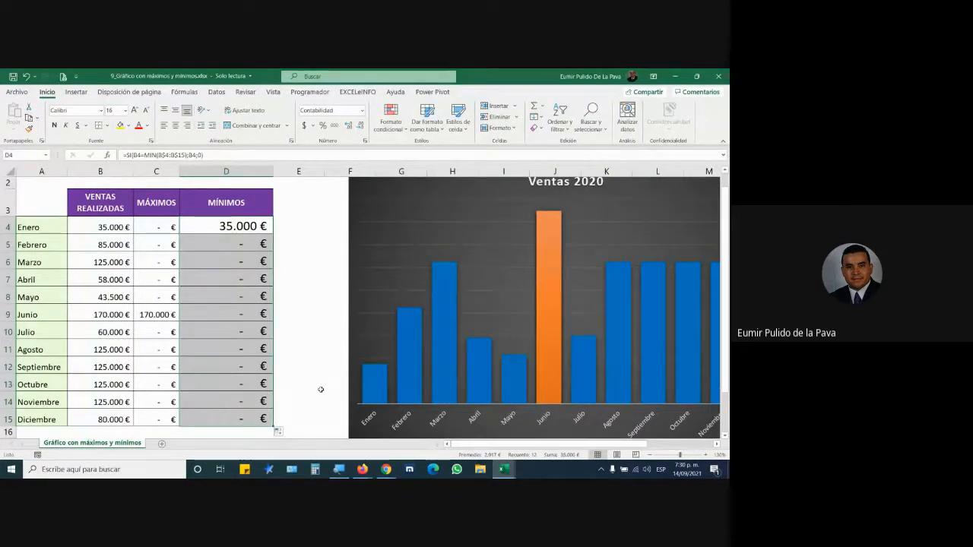
left_click(153, 220)
left_click(29, 129)
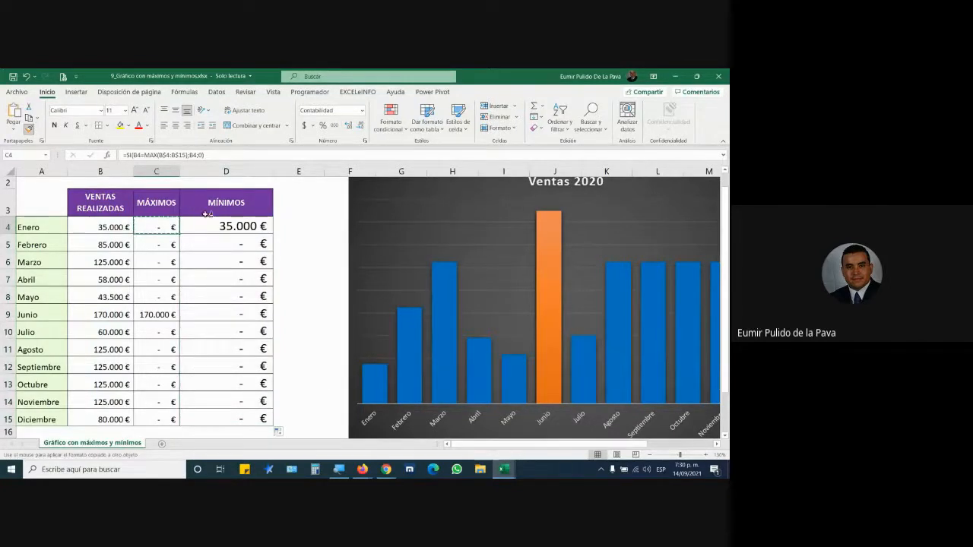
left_click_drag(208, 225, 226, 418)
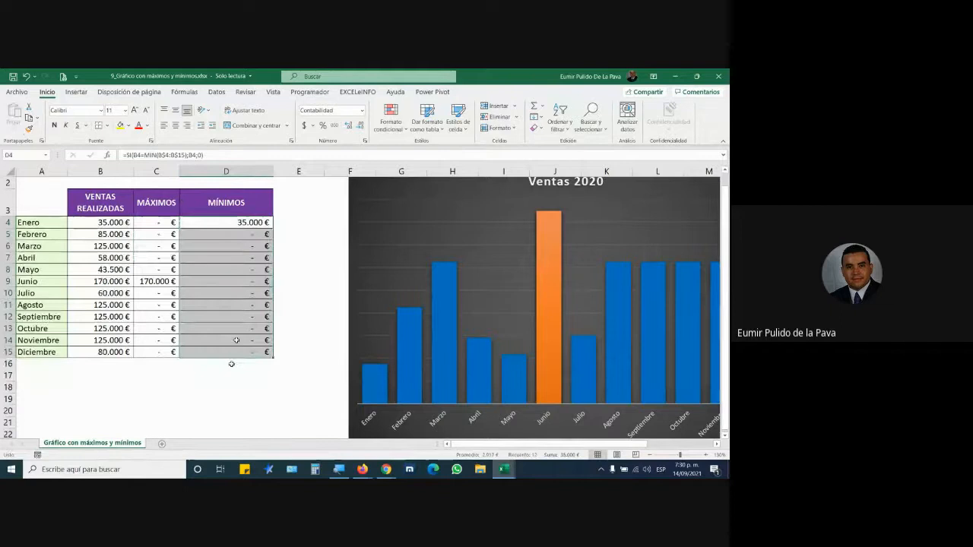
- Fit column D's width to its contents and move the Ventas 2020 chart beside the table, starting at about column E
double_click(273, 172)
left_click(246, 265)
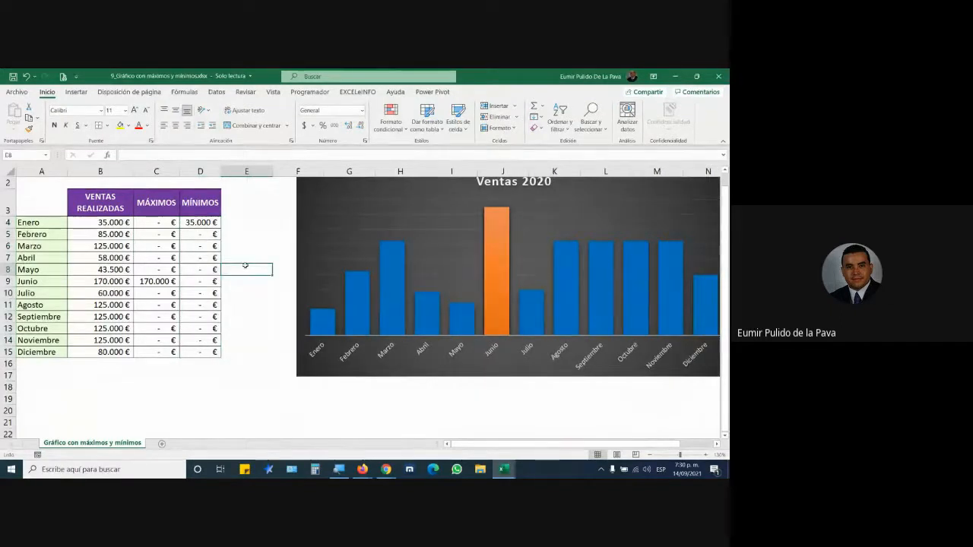
scroll(260, 265, "up", 1)
left_click_drag(319, 212, 263, 214)
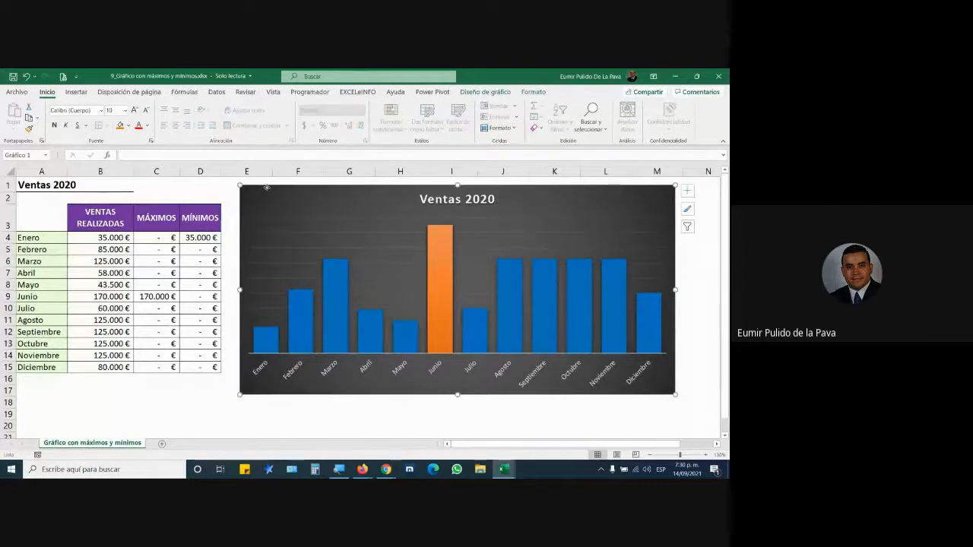
- Add a series to the Ventas 2020 chart's data source, taking its name from D3 (MÍNIMOS) and its values from D4:D15
right_click(268, 189)
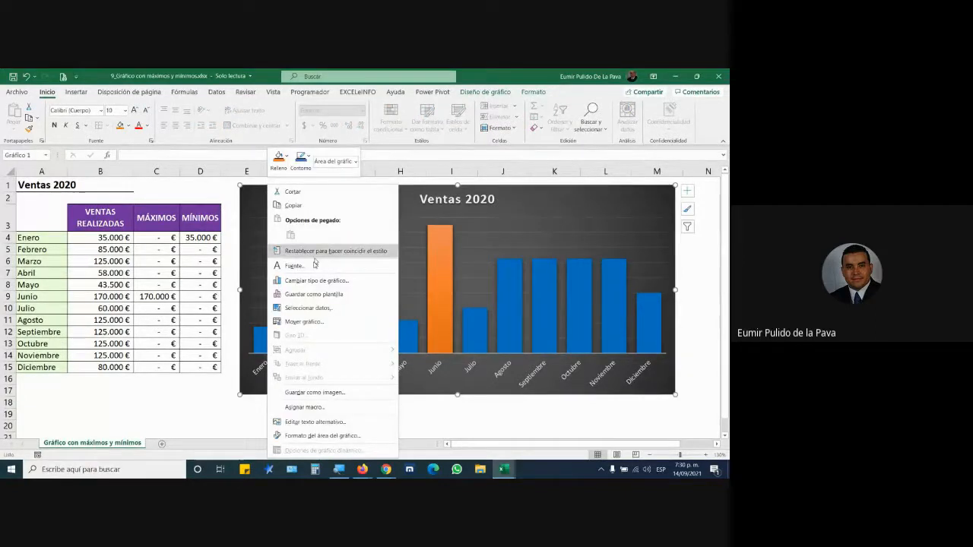
left_click(311, 307)
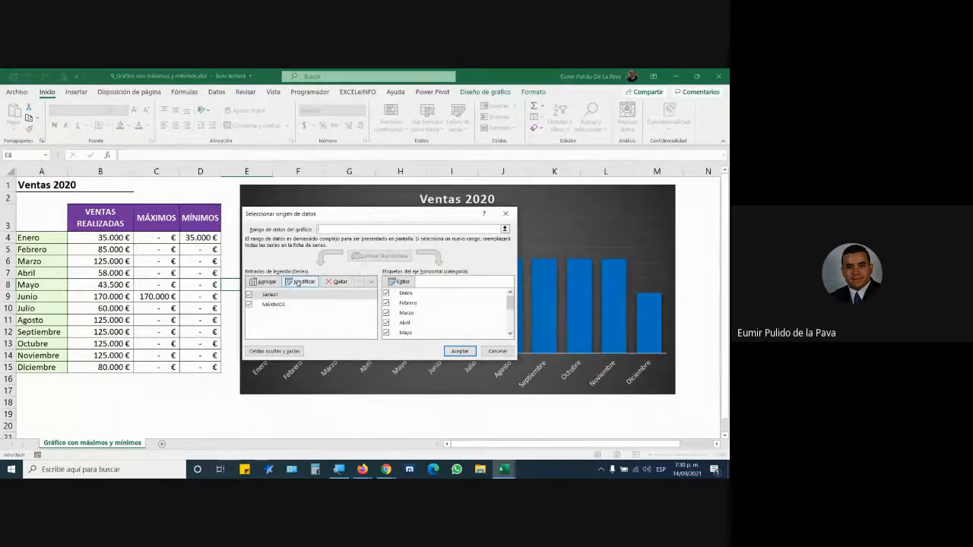
left_click(266, 282)
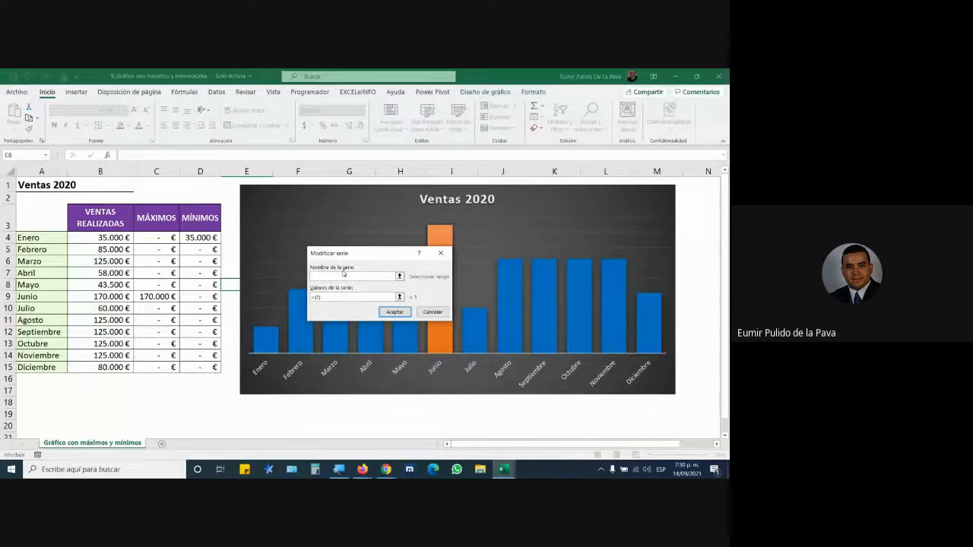
left_click(199, 218)
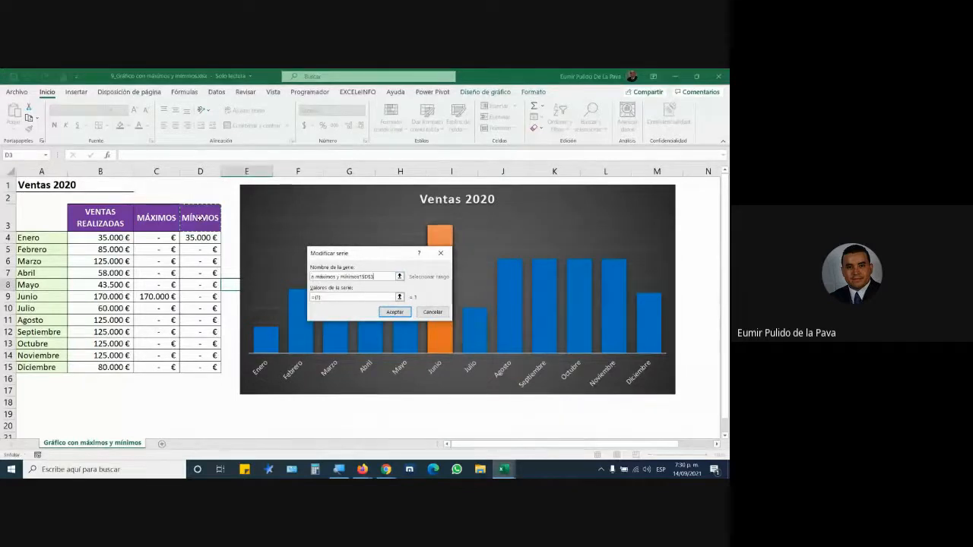
left_click(334, 298)
key("BackSpace")
key("BackSpace")
key("BackSpace")
key("BackSpace")
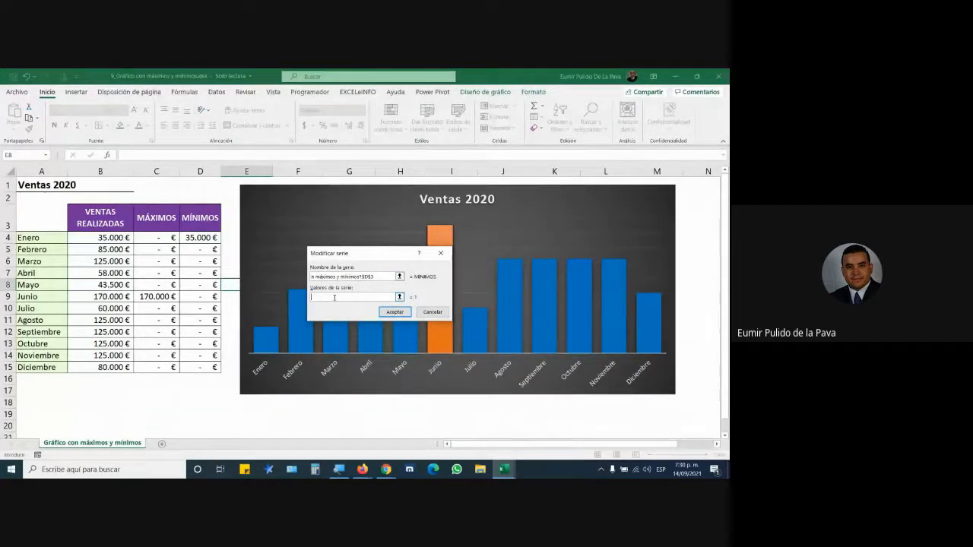
left_click_drag(195, 238, 202, 366)
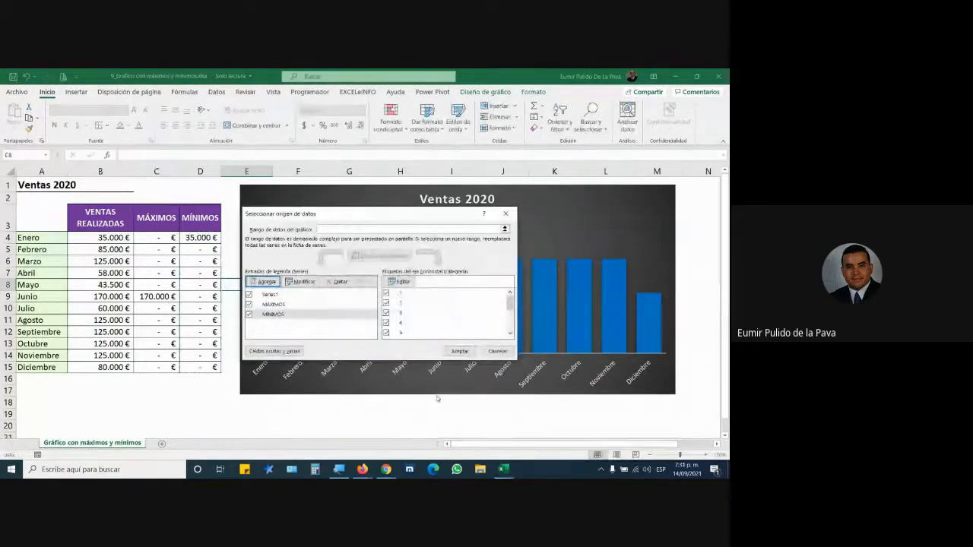
left_click(458, 351)
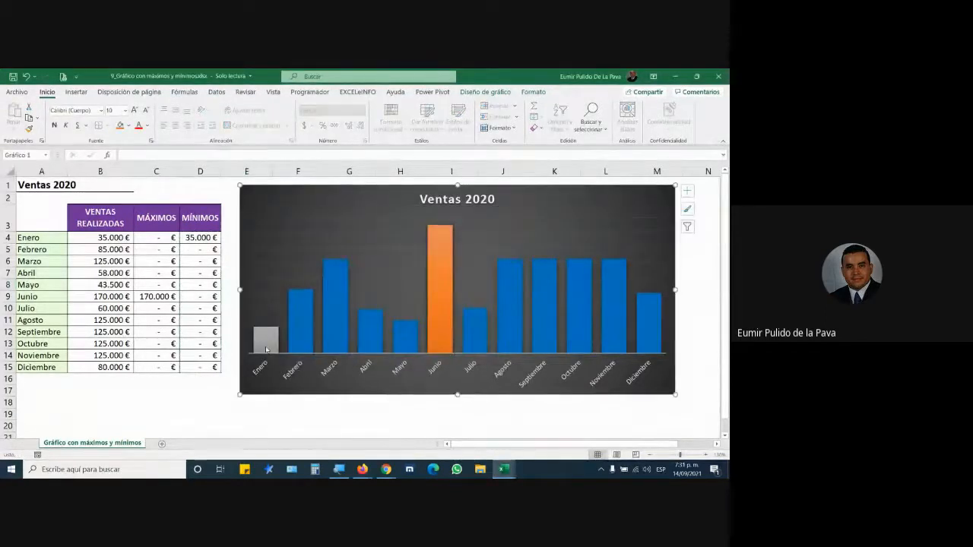
mouse_move(270, 344)
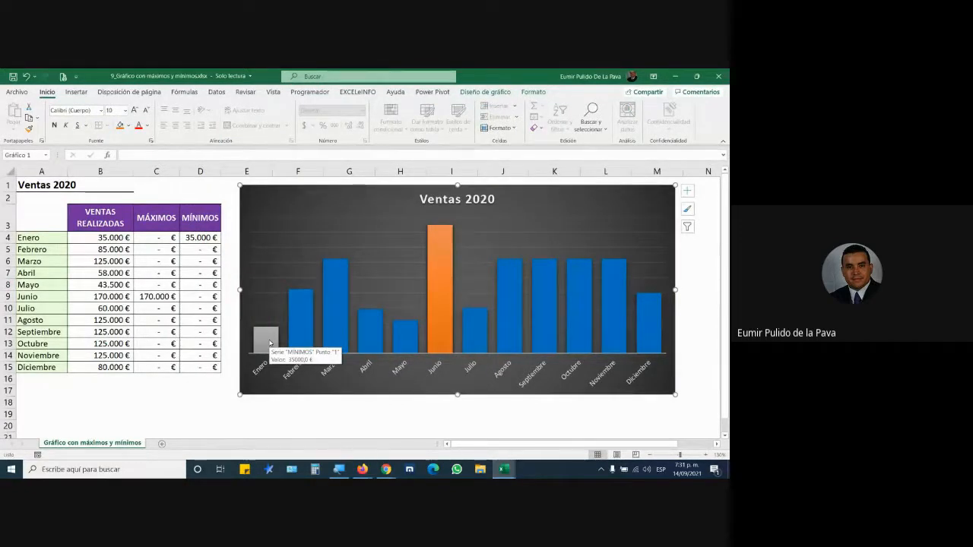
- Fill the MÍNIMOS series column in the Ventas 2020 chart with standard red
left_click(267, 343)
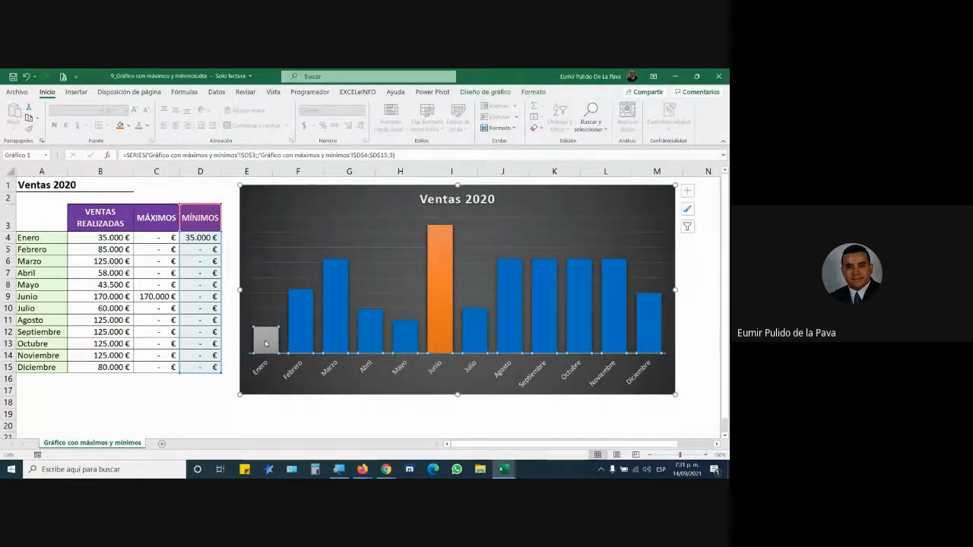
right_click(265, 344)
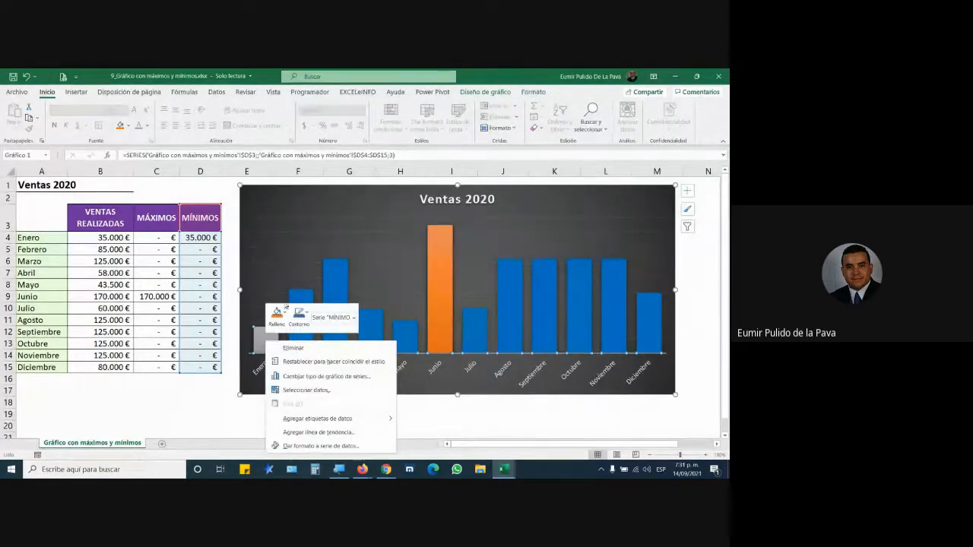
left_click(297, 315)
left_click(278, 315)
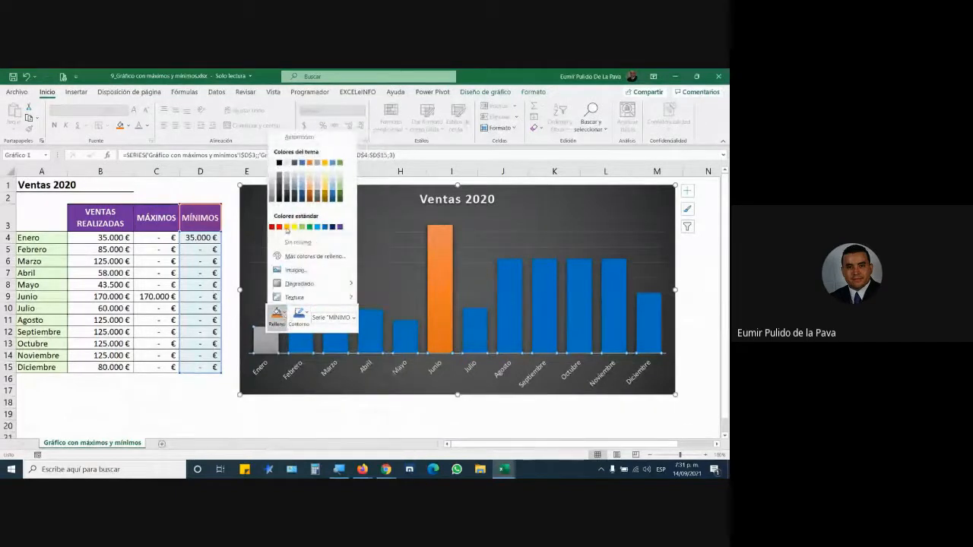
left_click(279, 227)
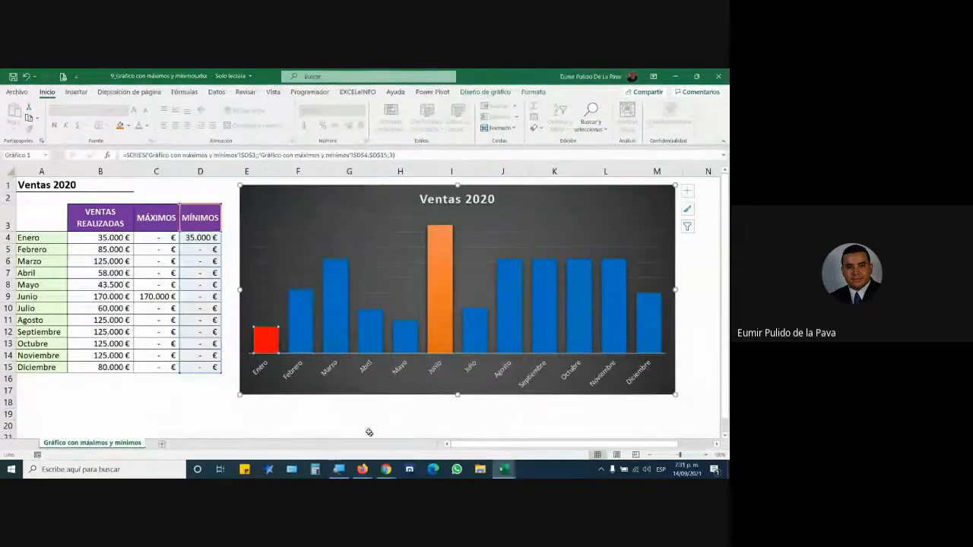
left_click(363, 426)
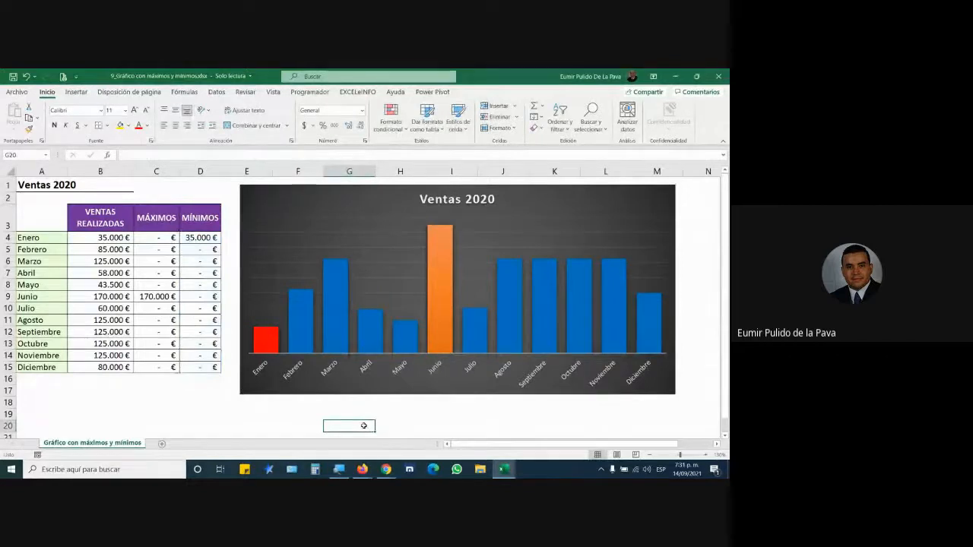
- Set Octubre's sales in B13 to 17500
left_click(114, 344)
type("17500")
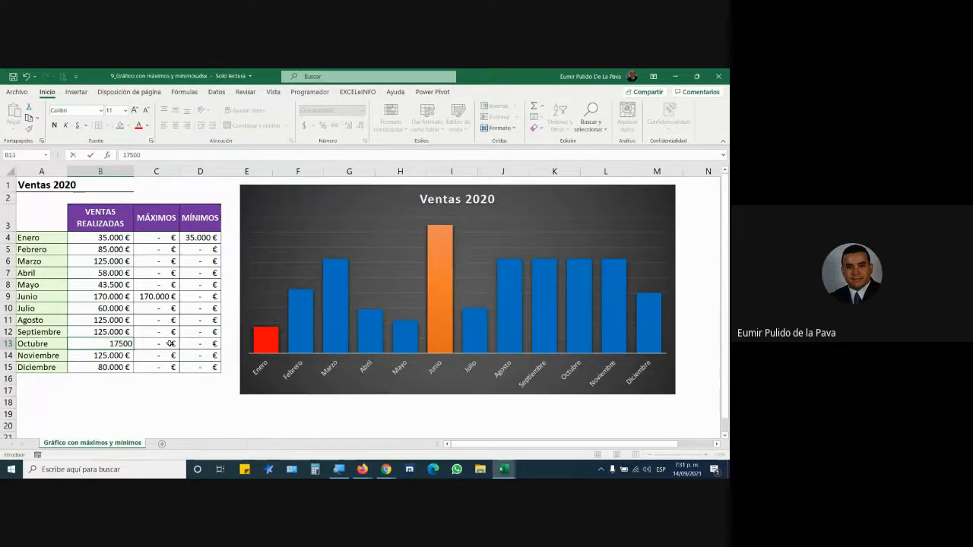
key("Return")
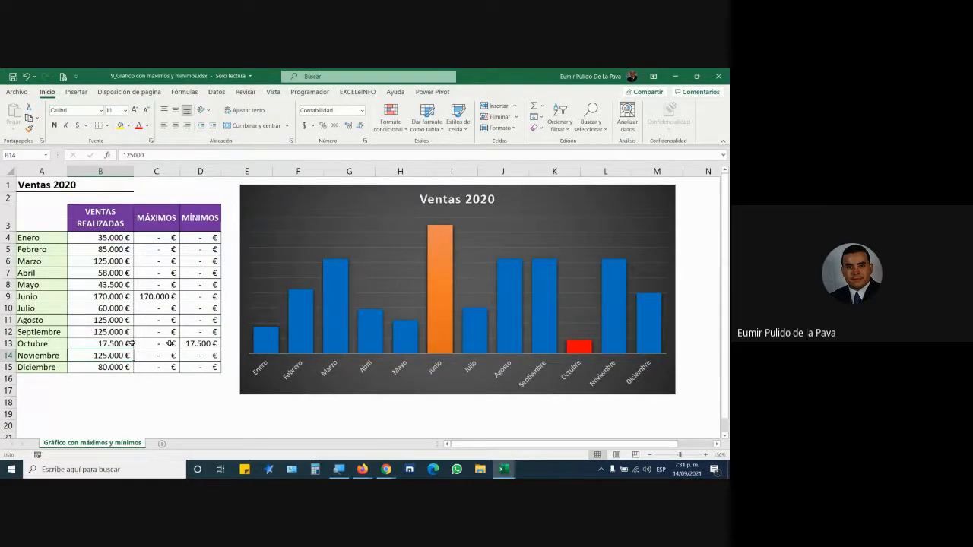
- Set Abril's sales in B7 to 8000 to test the minimum highlight
left_click(117, 274)
type("8000")
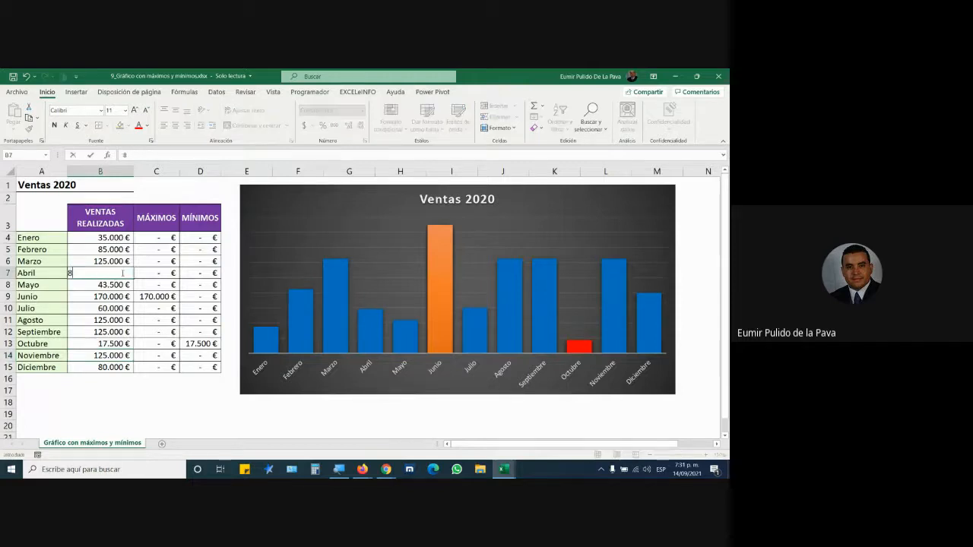
key("Return")
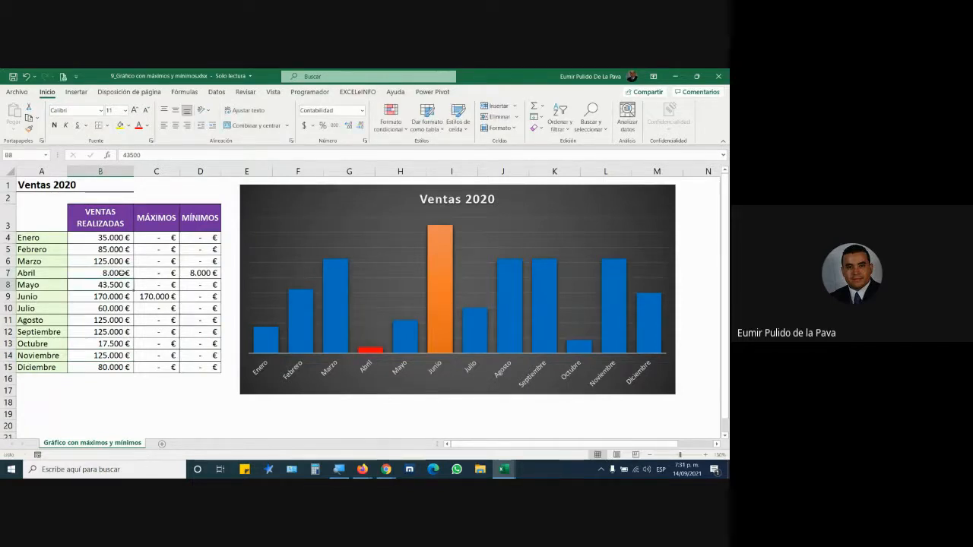
- Set Abril's sales in B7 to 78000
left_click(121, 273)
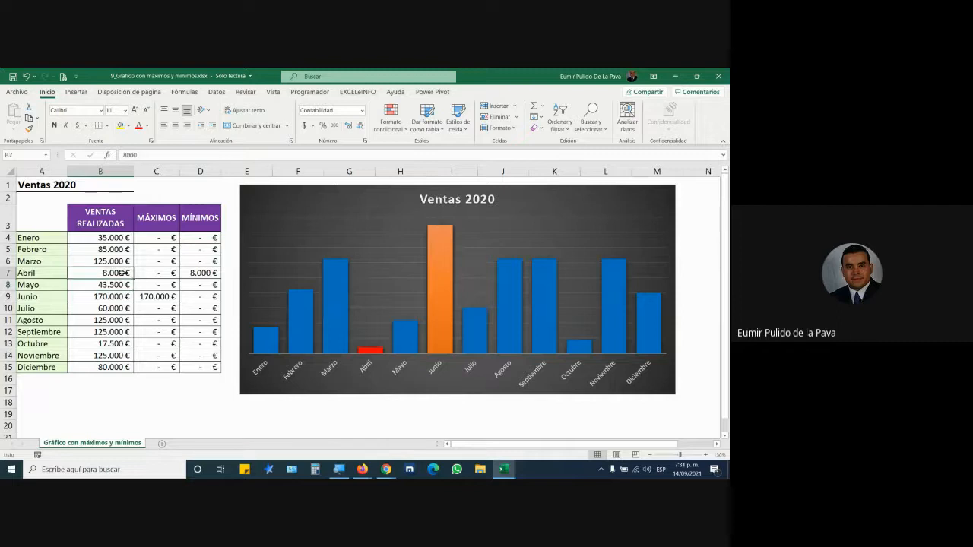
type("78000")
key("Return")
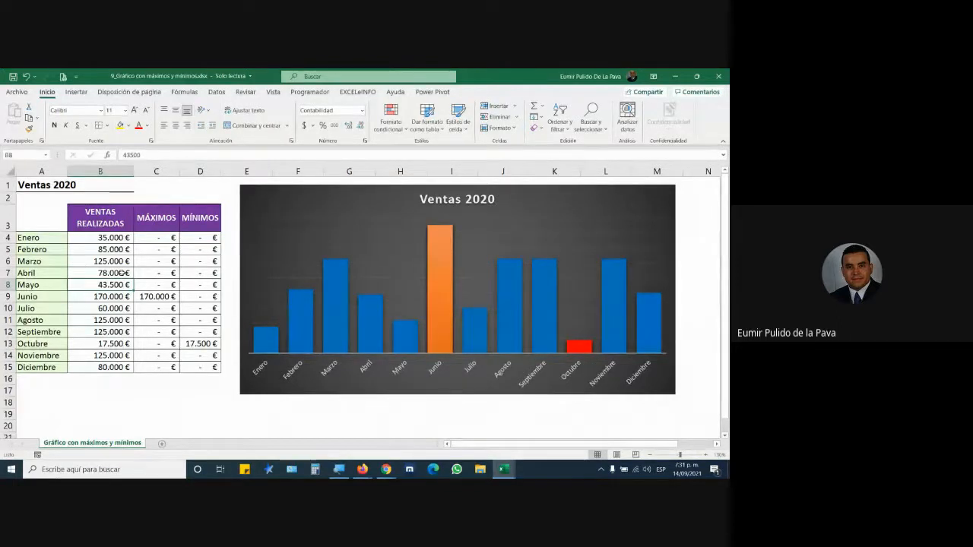
- Set Marzo's sales in B6 to 1958000 to test the maximum highlight
key("Down")
key("Up")
key("Up")
key("Up")
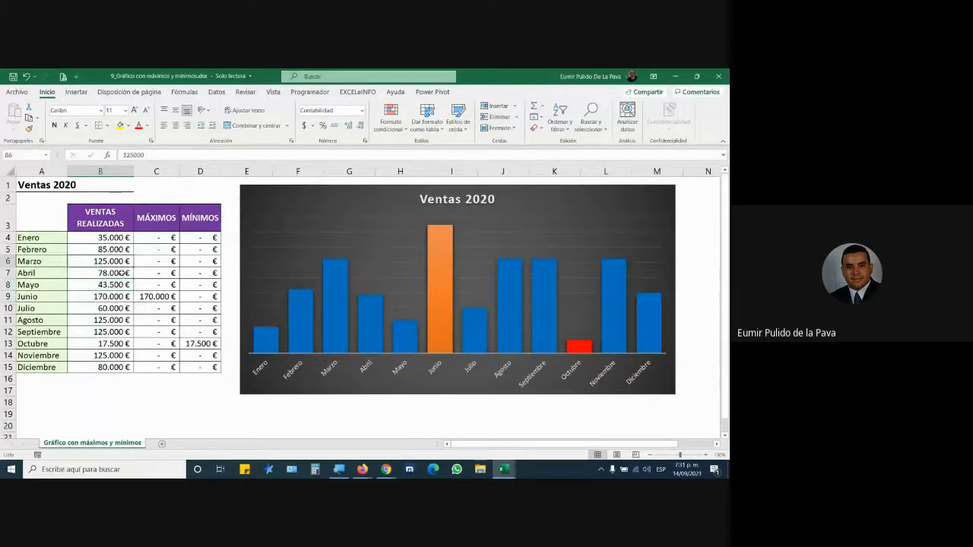
type("1958000")
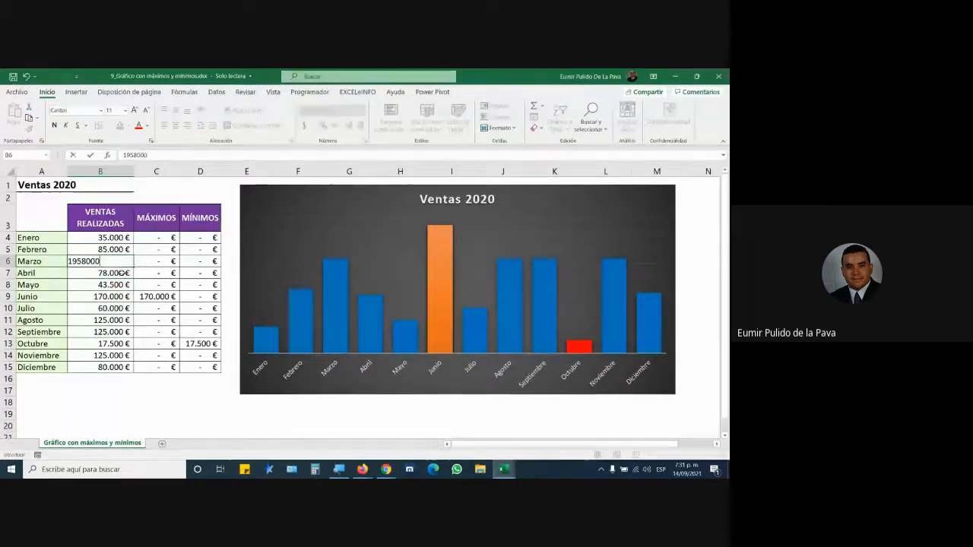
key("Return")
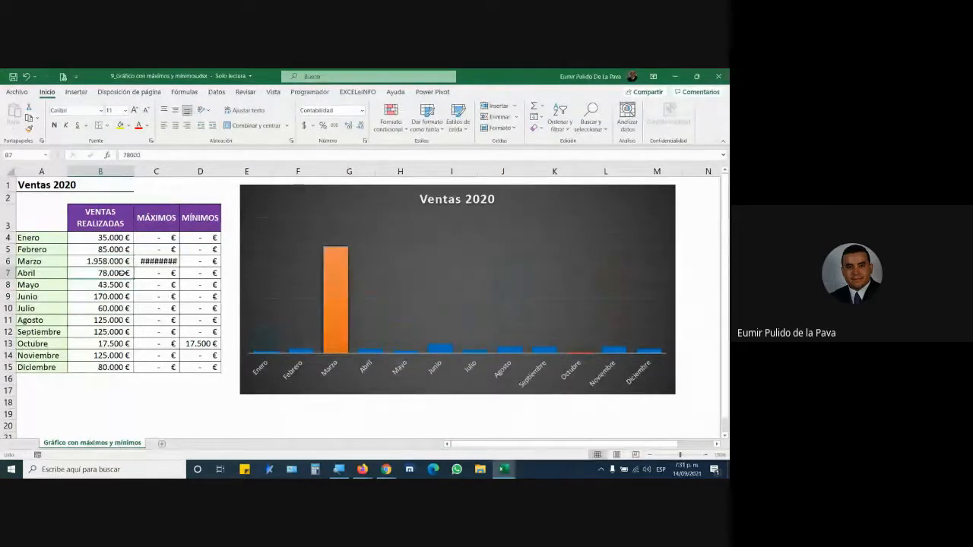
- Set Marzo's sales in B6 to 195800
key("Up")
type("195800")
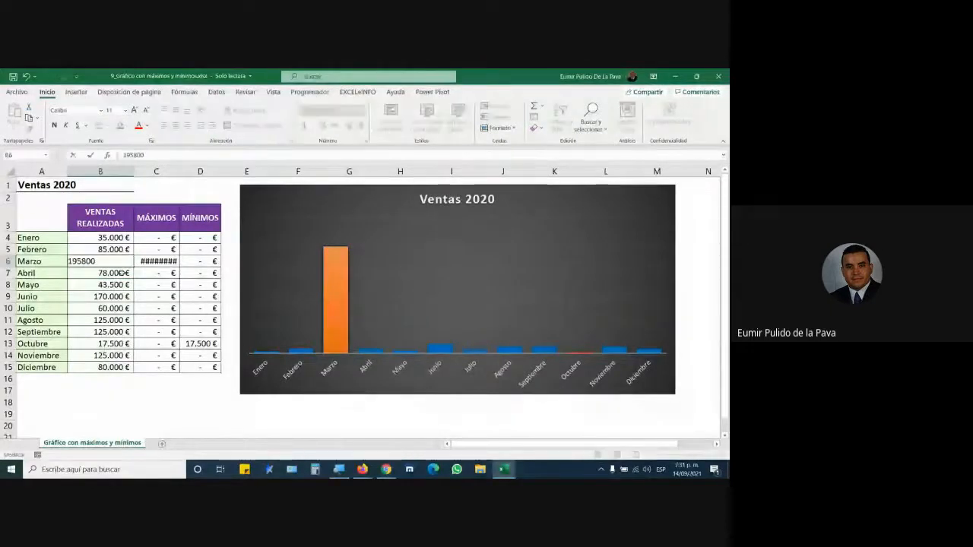
key("Return")
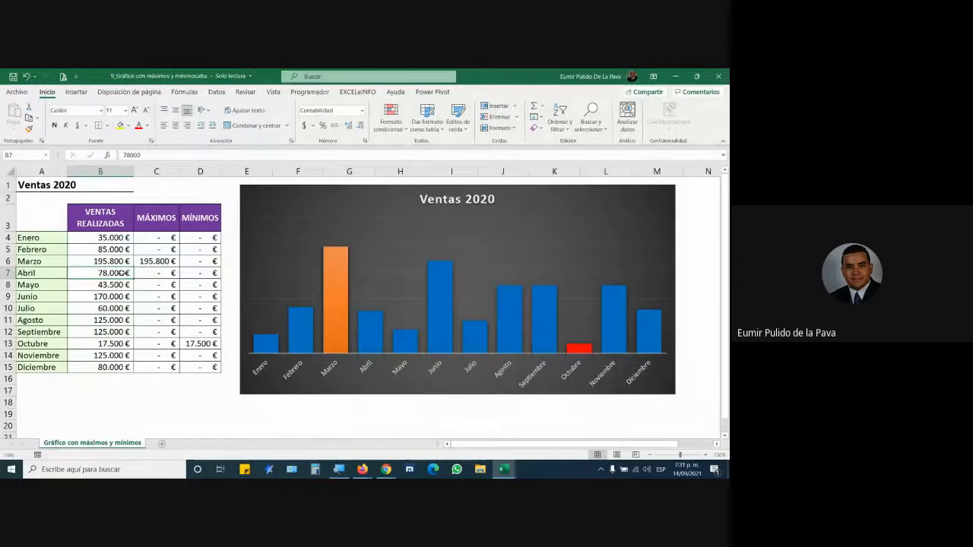
- Review the SI formula in C4 under MÁXIMOS without changing it
double_click(158, 237)
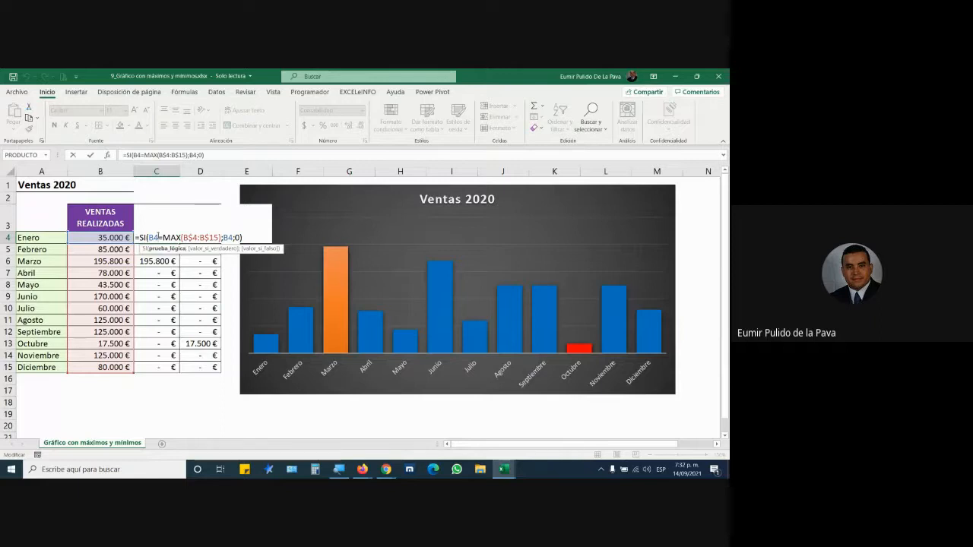
key("Return")
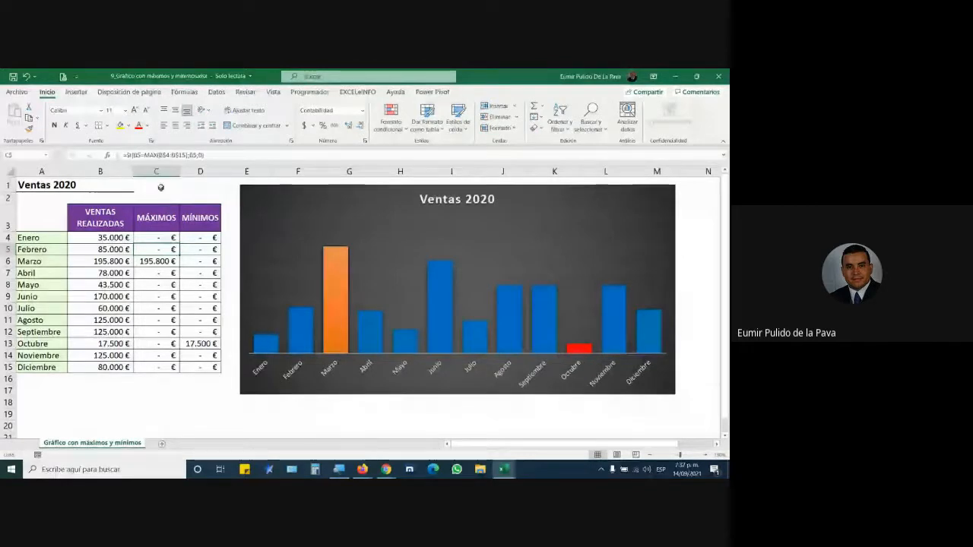
- Group the helper columns C and D (MÁXIMOS and MÍNIMOS) into an outline
left_click_drag(159, 172, 197, 171)
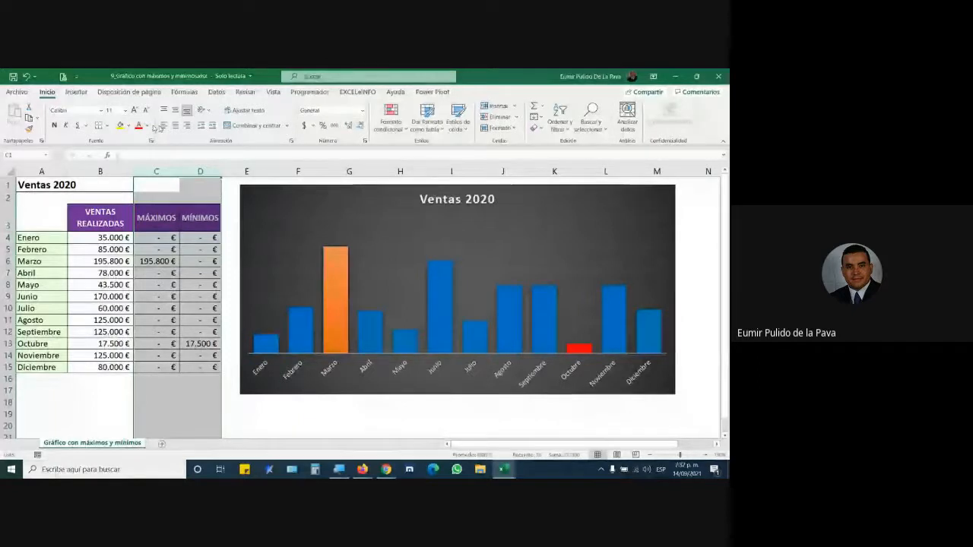
left_click(217, 92)
left_click(616, 121)
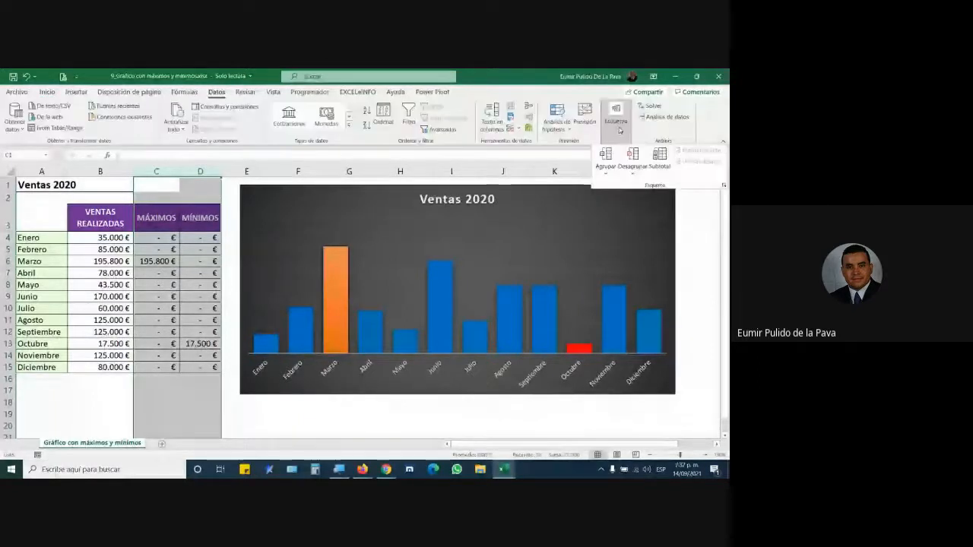
left_click(606, 171)
left_click(617, 189)
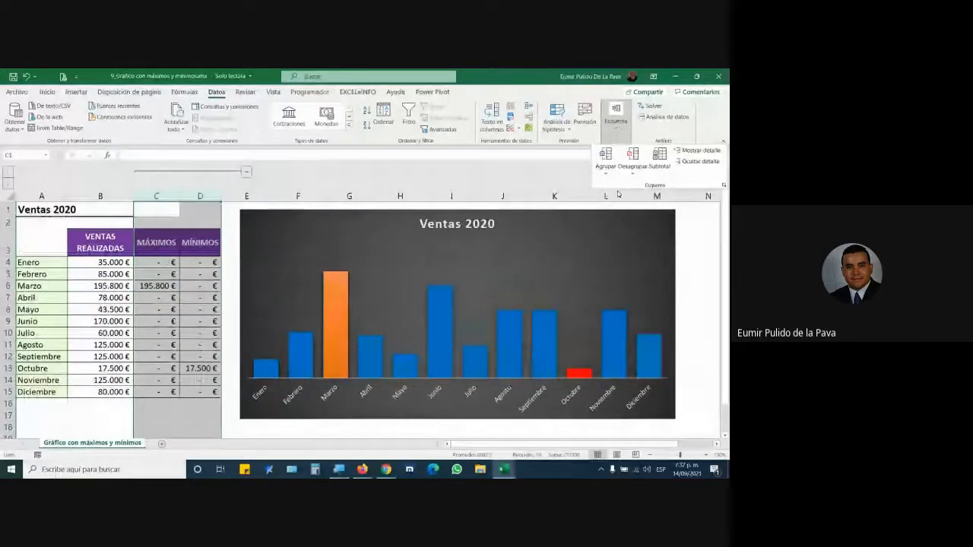
- Collapse and expand the C:D column group repeatedly to compare the chart with the helper columns hidden and shown
left_click(247, 173)
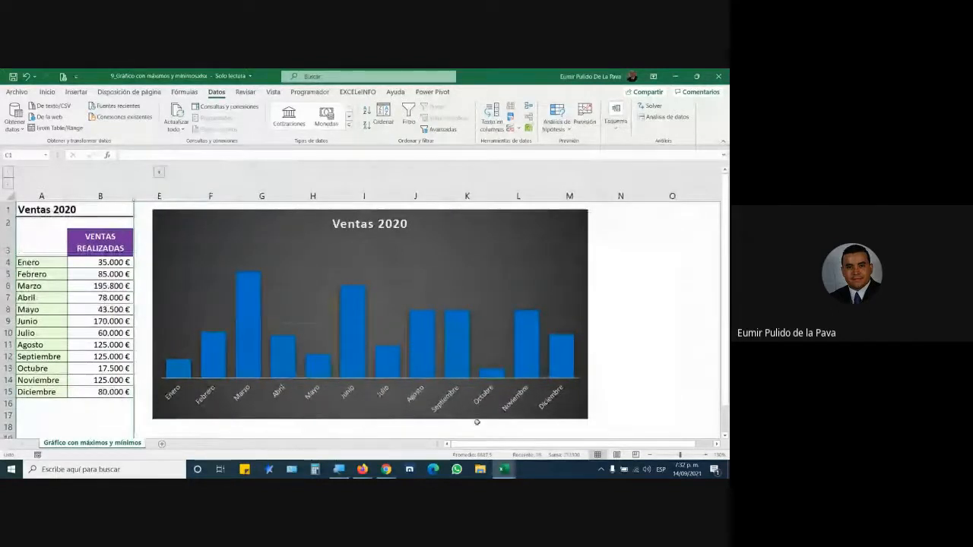
left_click(159, 172)
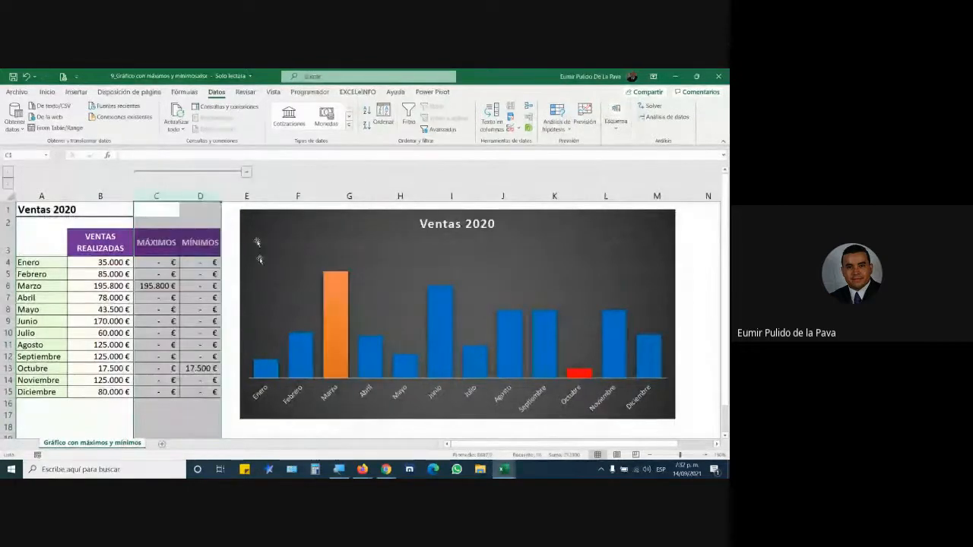
left_click(247, 174)
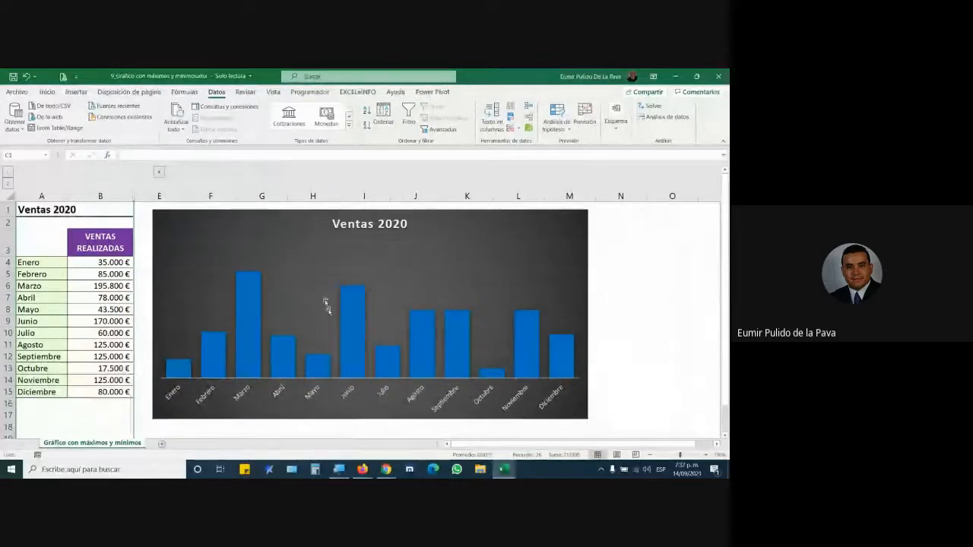
left_click(158, 172)
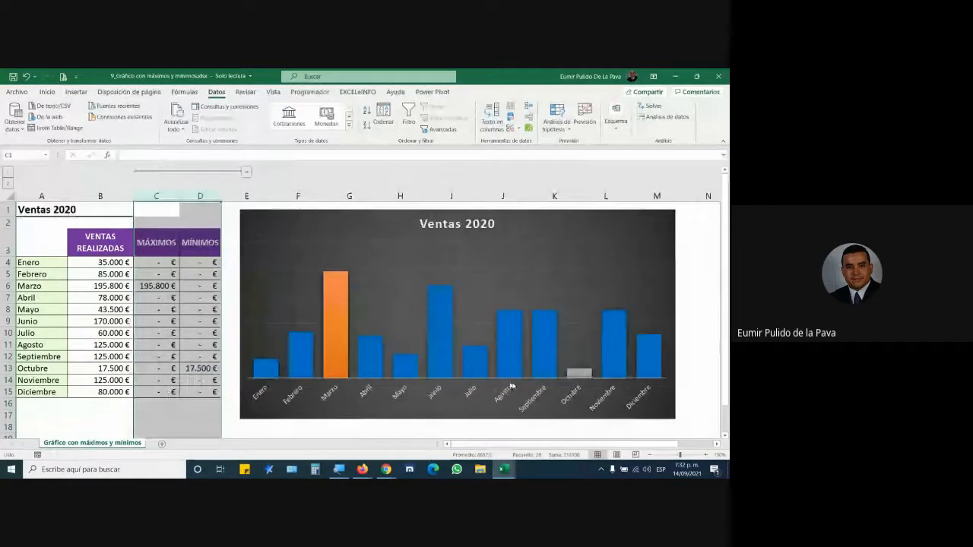
left_click(246, 174)
left_click(160, 171)
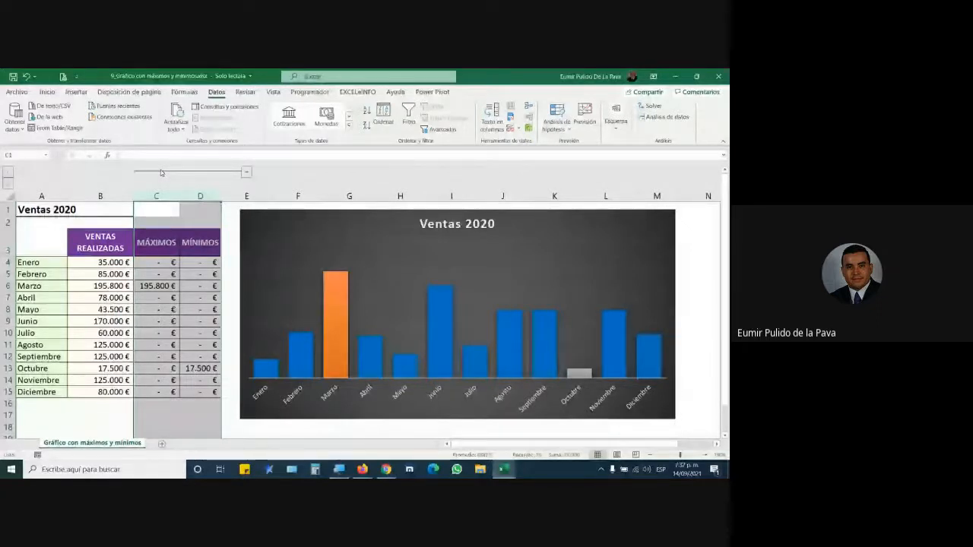
left_click(161, 174)
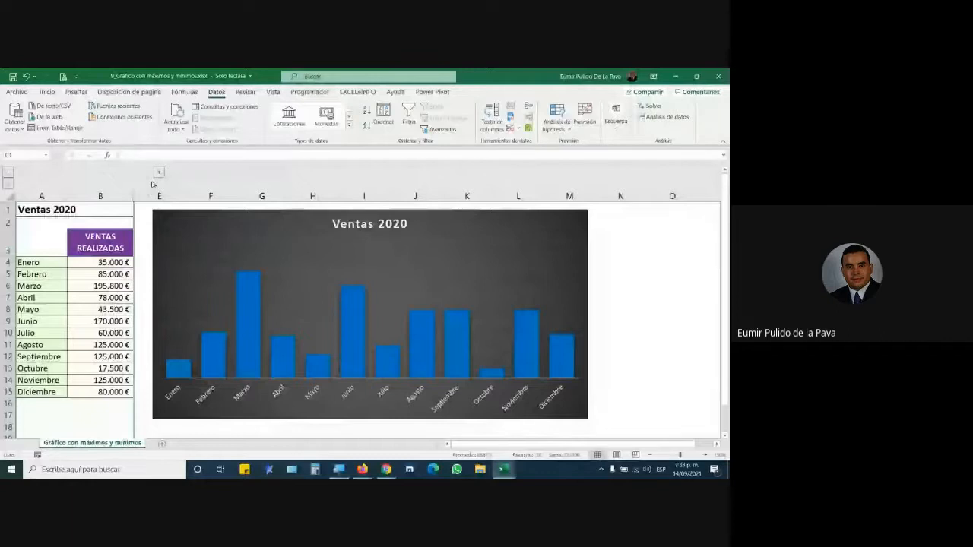
left_click(159, 172)
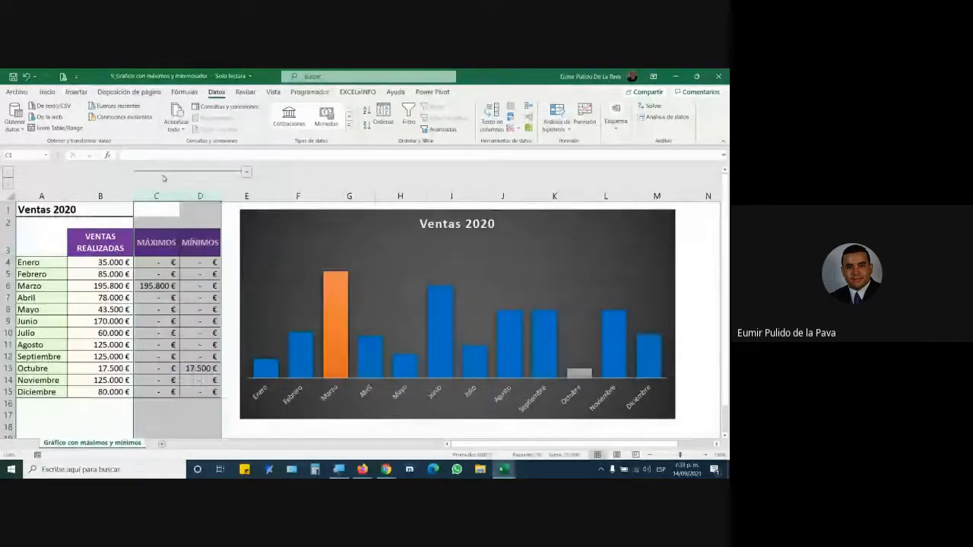
- Hide the MÁXIMOS and MÍNIMOS columns by collapsing the C:D group
right_click(202, 196)
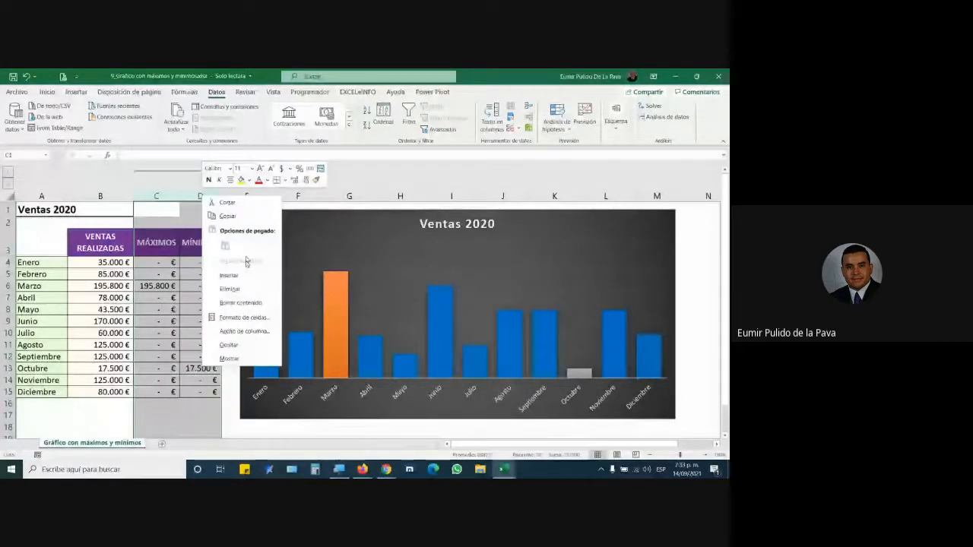
left_click(236, 345)
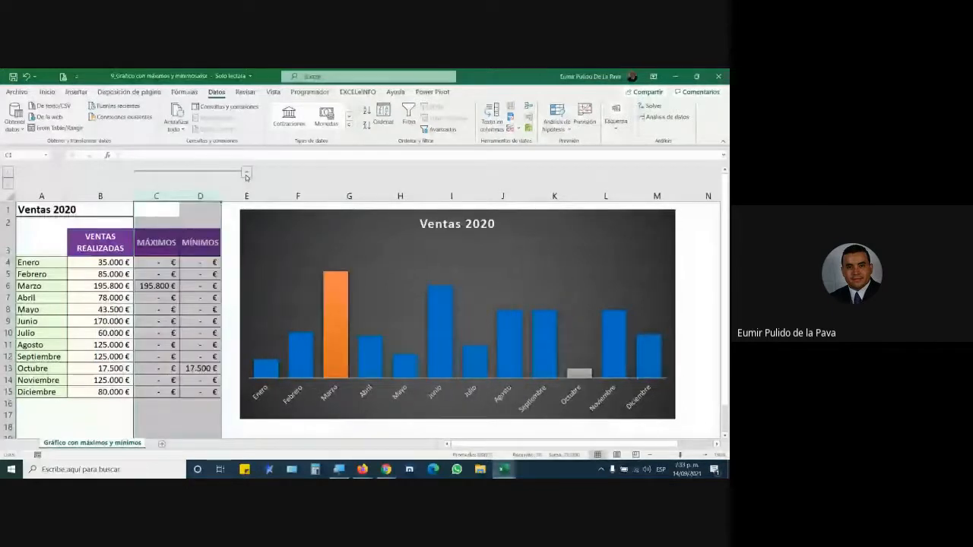
left_click(247, 174)
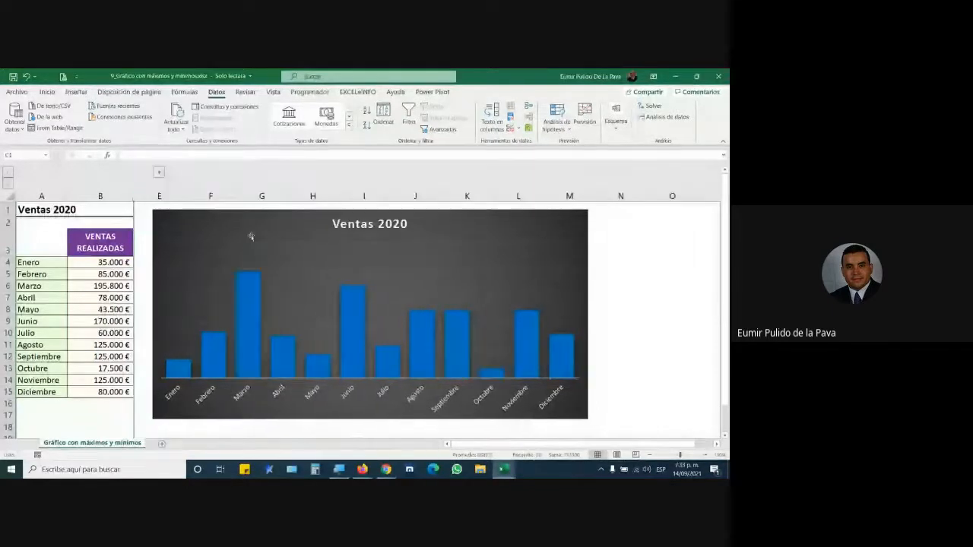
left_click(159, 172)
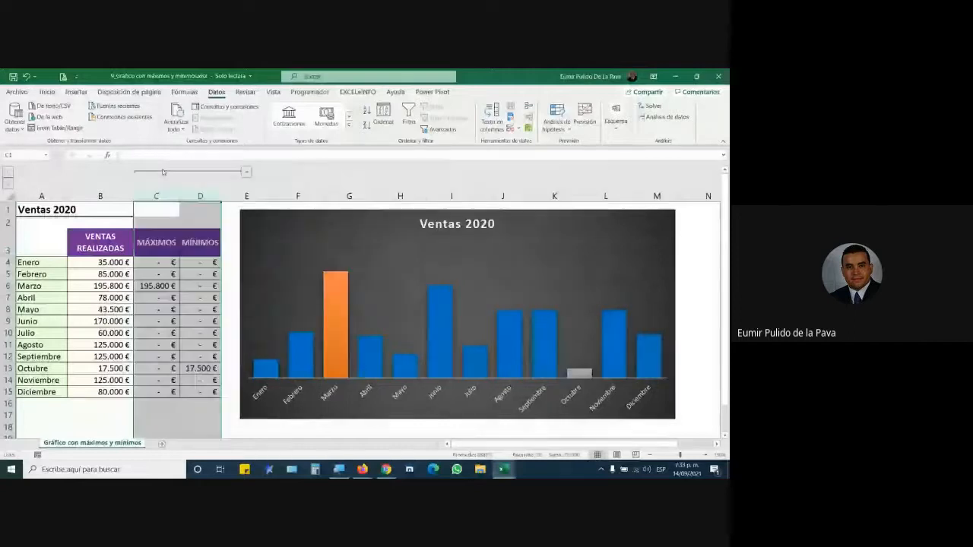
left_click(247, 174)
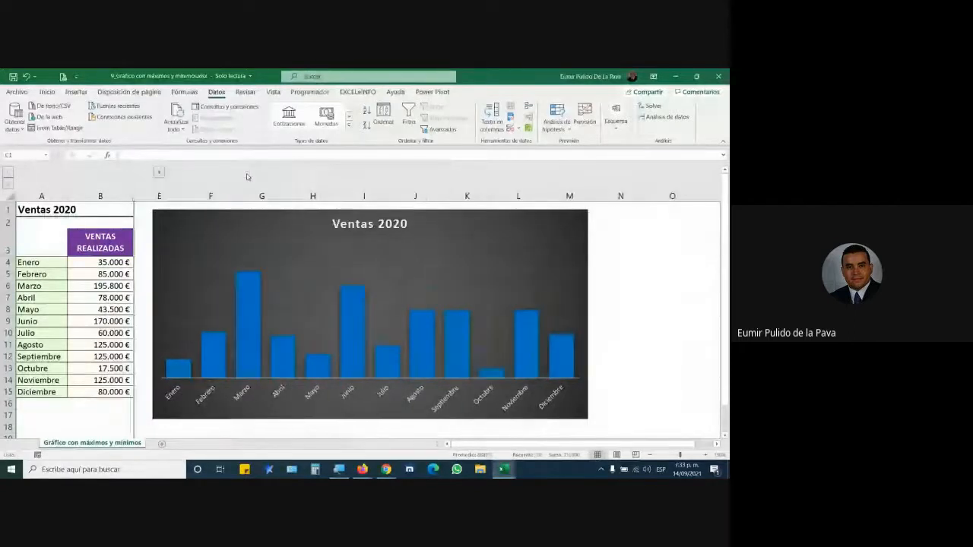
- Set the Ventas 2020 chart to show data in hidden rows and columns, and check it by expanding and collapsing the C:D group
right_click(257, 217)
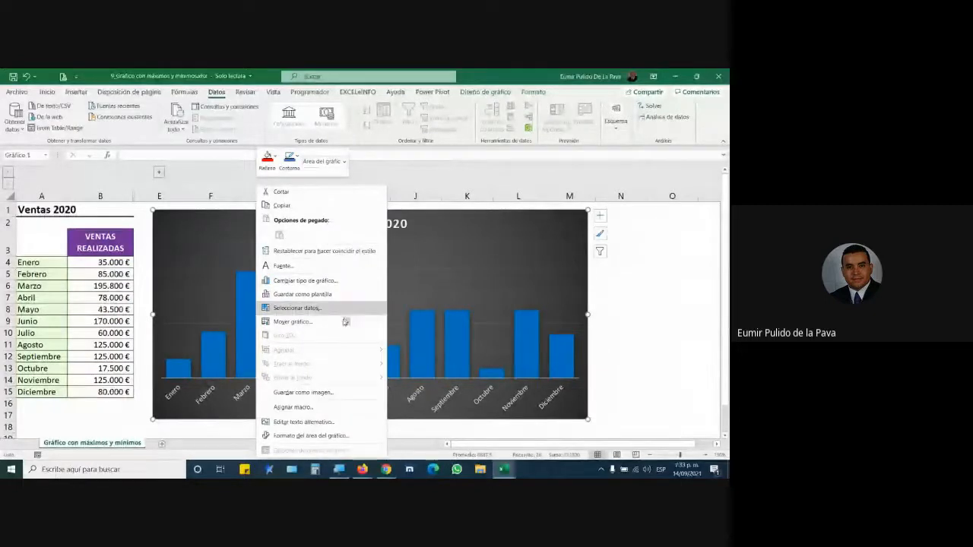
left_click(320, 310)
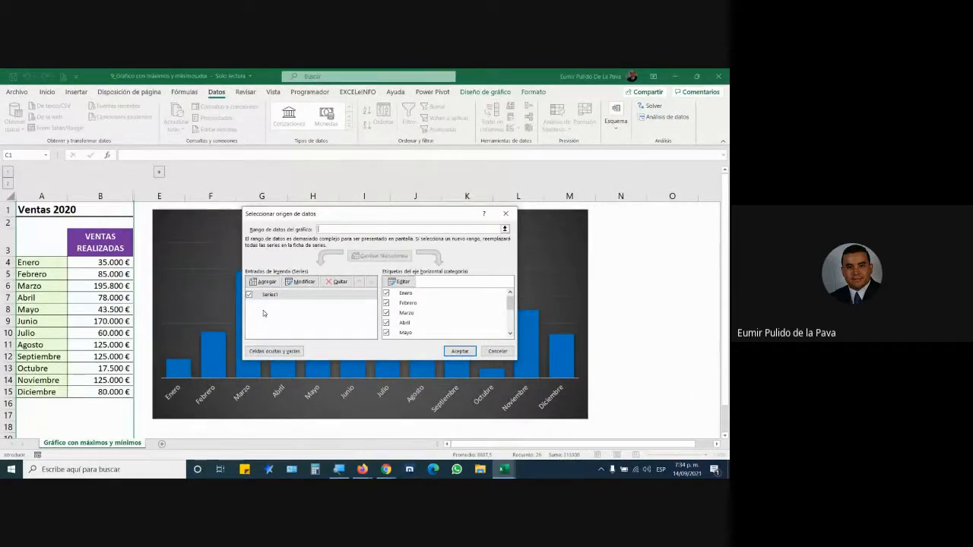
left_click(264, 352)
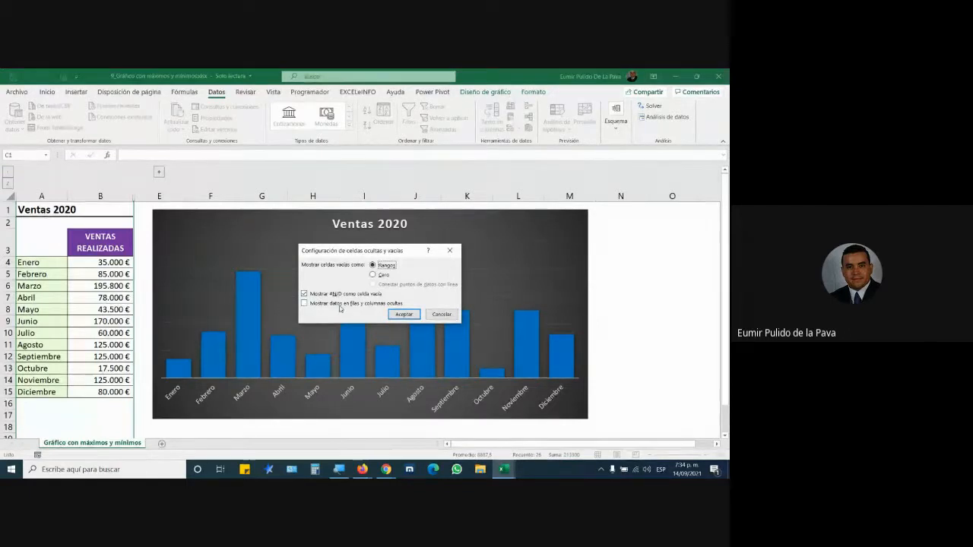
left_click(356, 305)
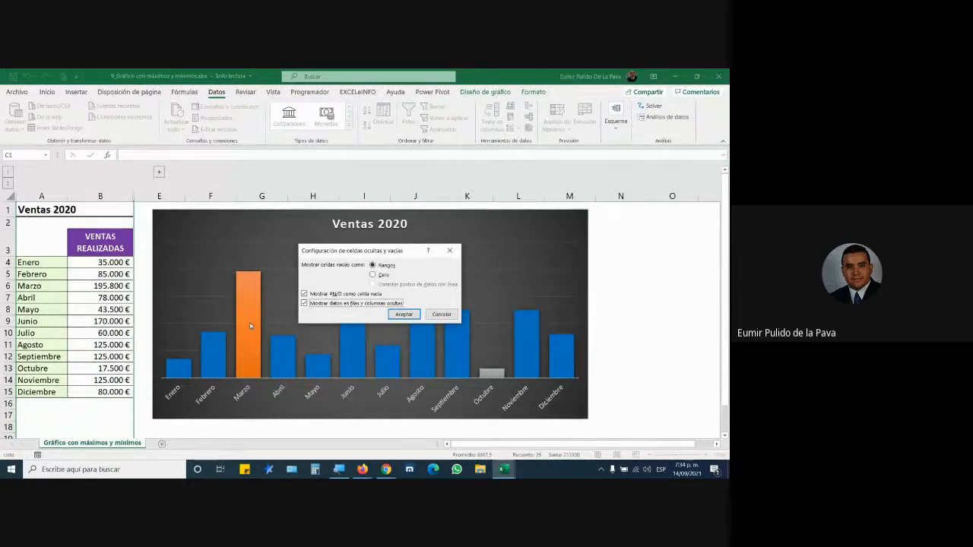
left_click(396, 314)
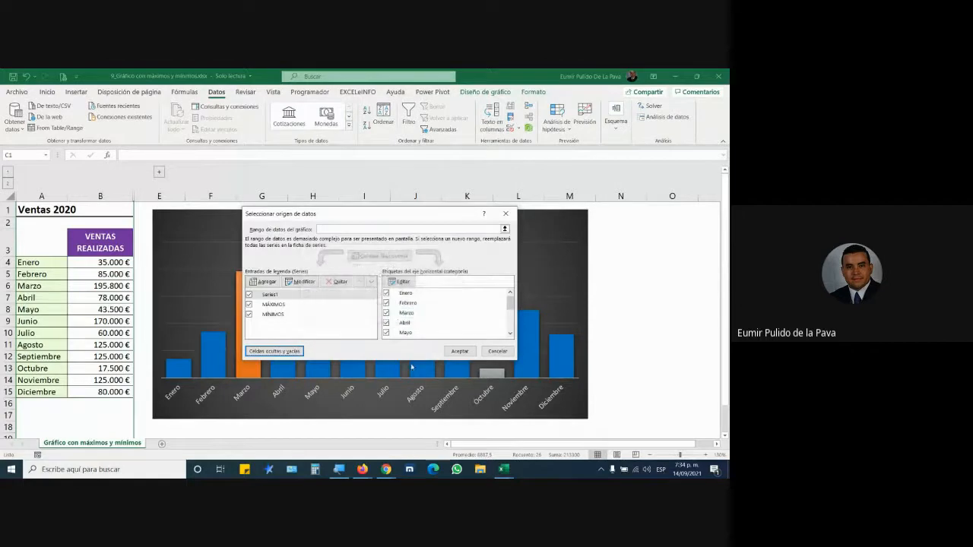
left_click(453, 352)
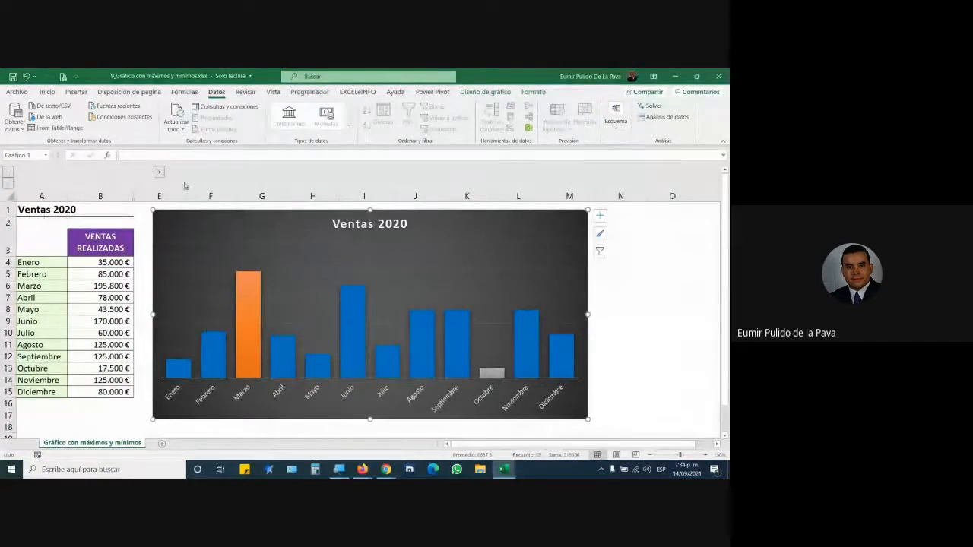
left_click(159, 173)
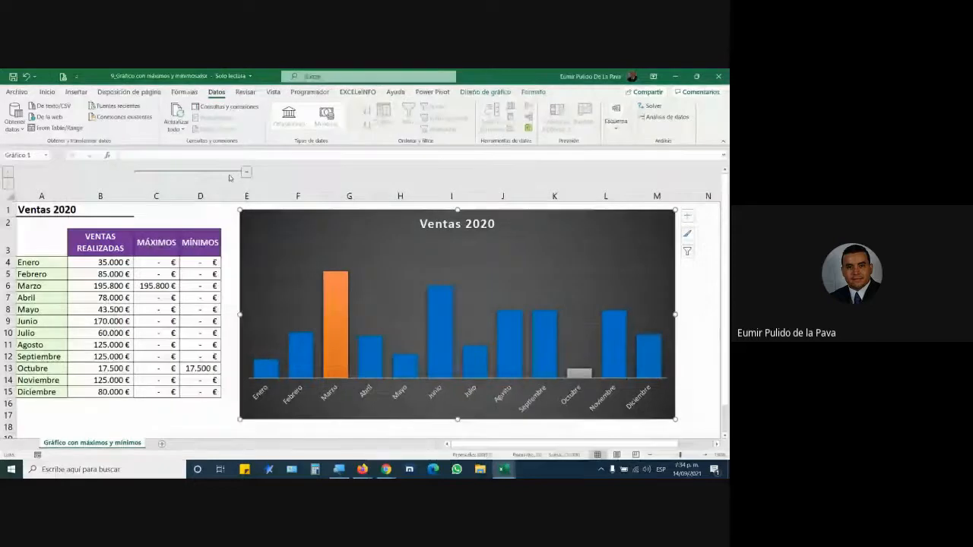
left_click(246, 172)
left_click(102, 262)
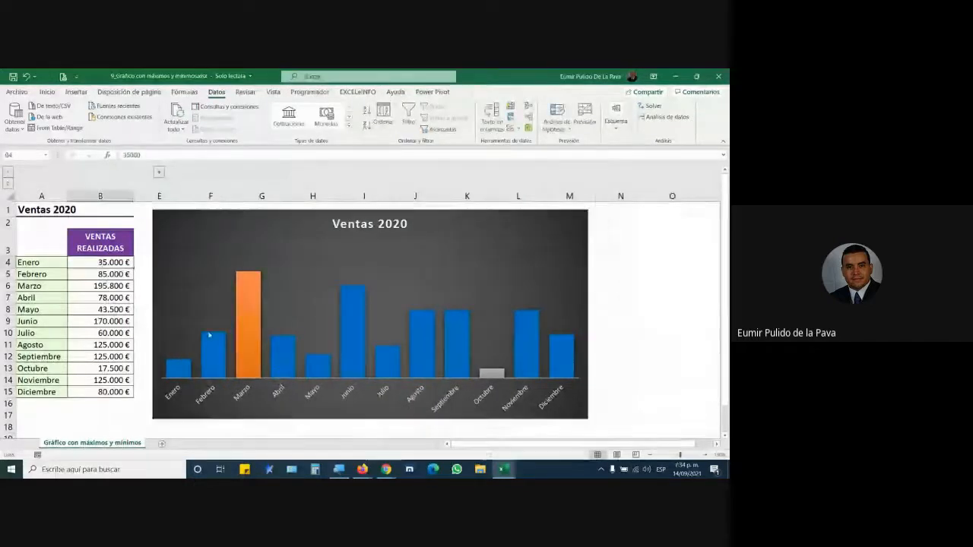
type("15000")
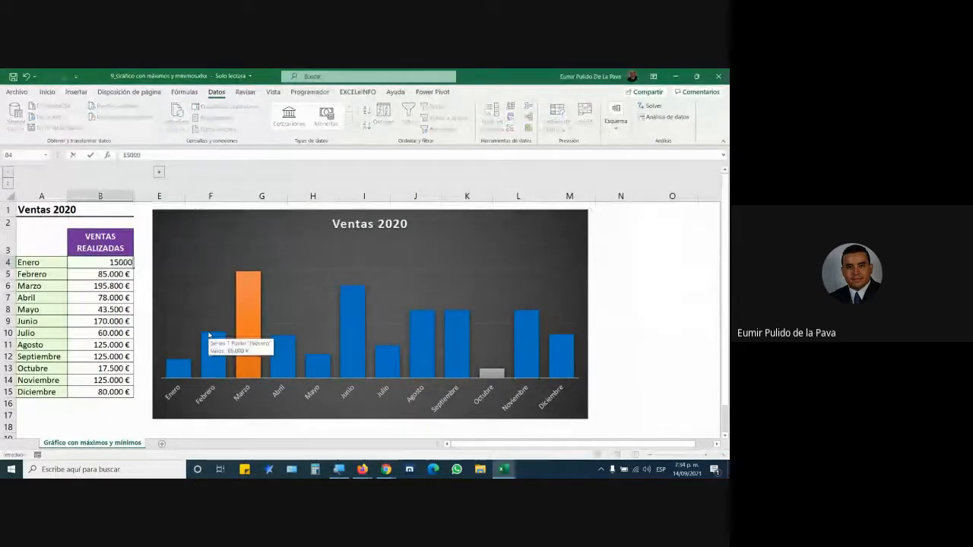
key("Escape")
- Set the sales for Marzo to 175000 and for Abril to 12500 in column B
key("Down")
key("Down")
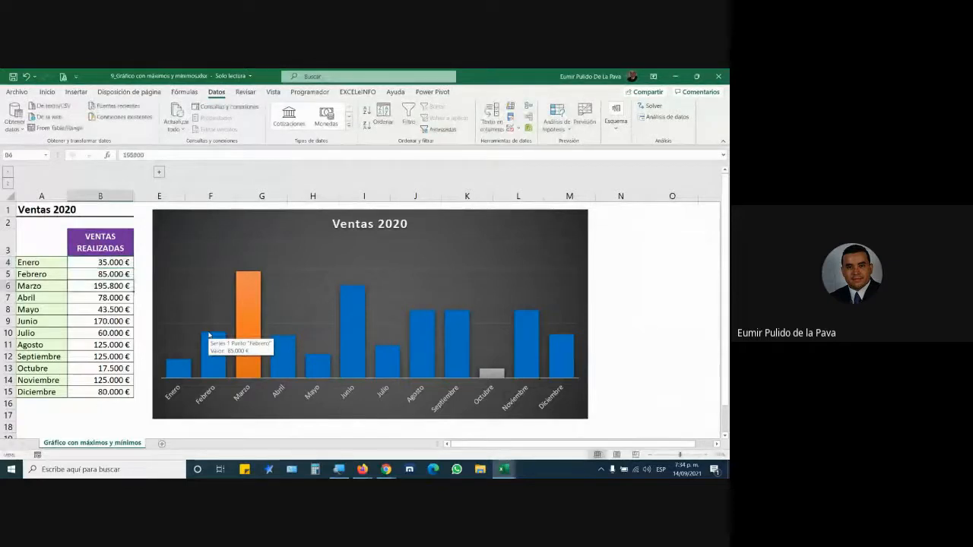
type("175000")
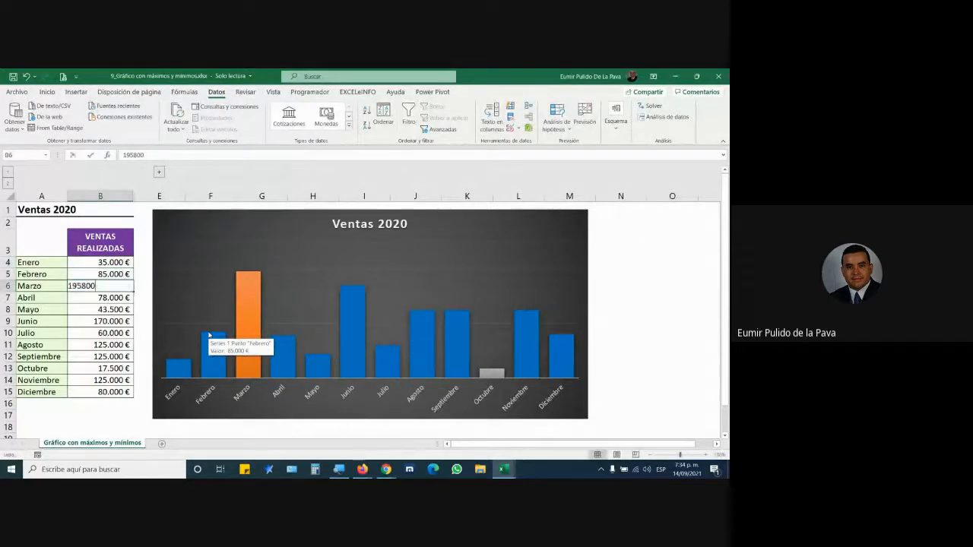
key("Return")
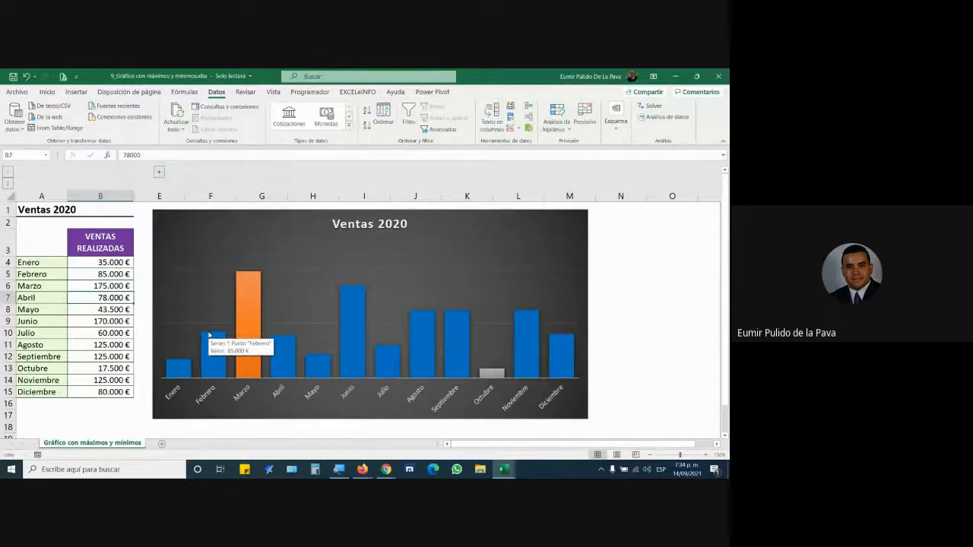
type("12500")
key("Return")
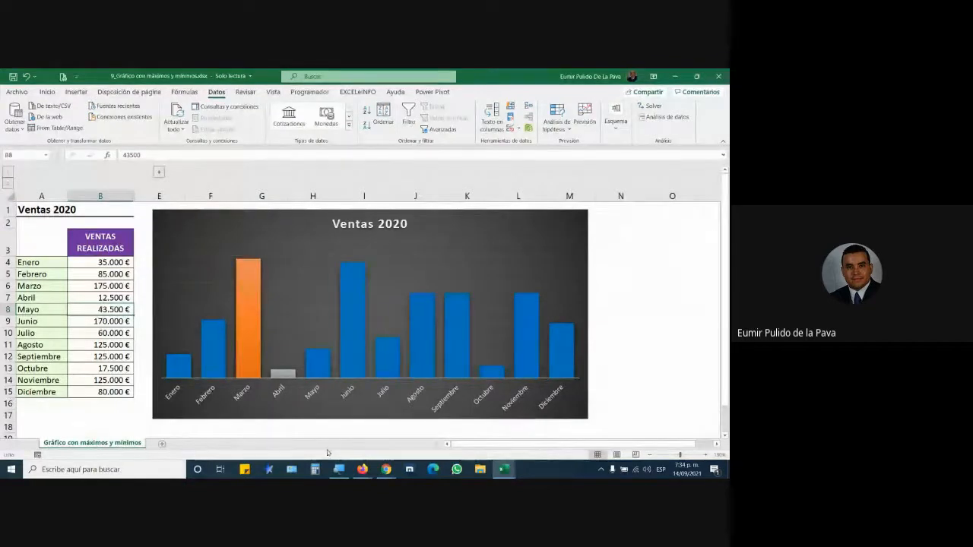
- Switch to the Google Meet call in Chrome to check the chat messages, and return to the Excel workbook
mouse_move(386, 469)
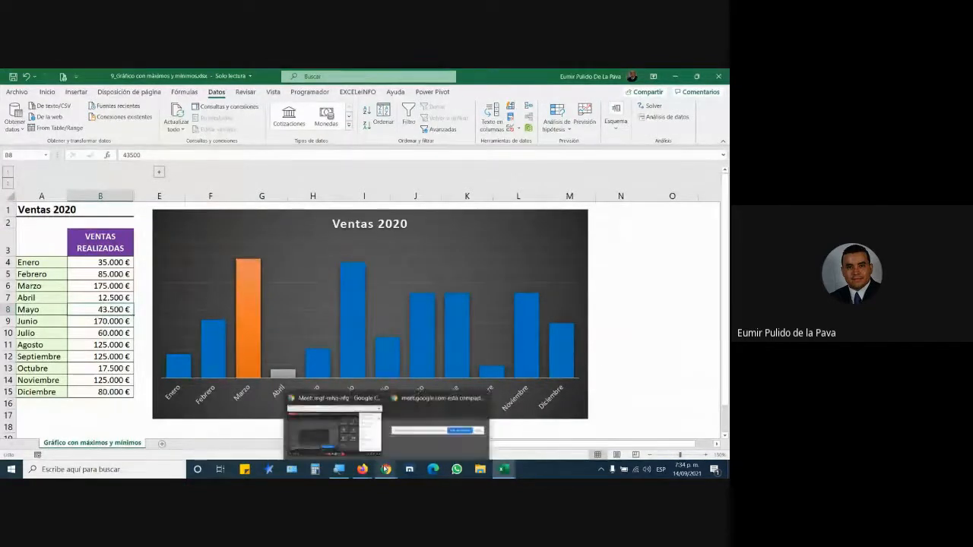
left_click(353, 435)
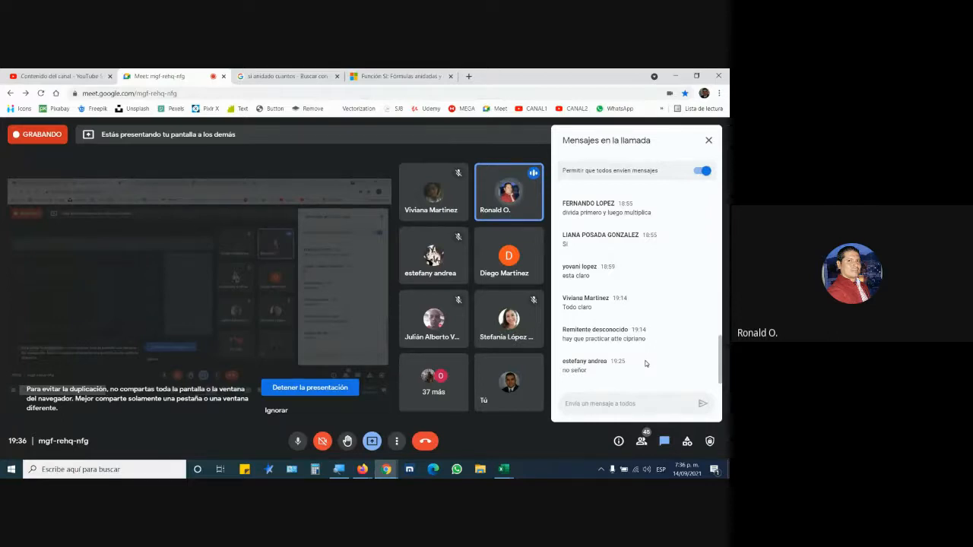
left_click(503, 469)
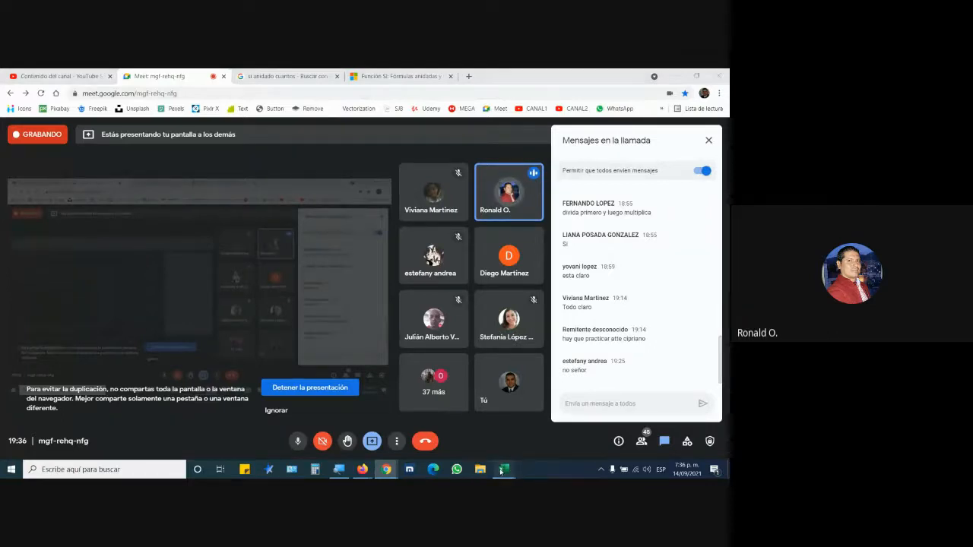
left_click(535, 433)
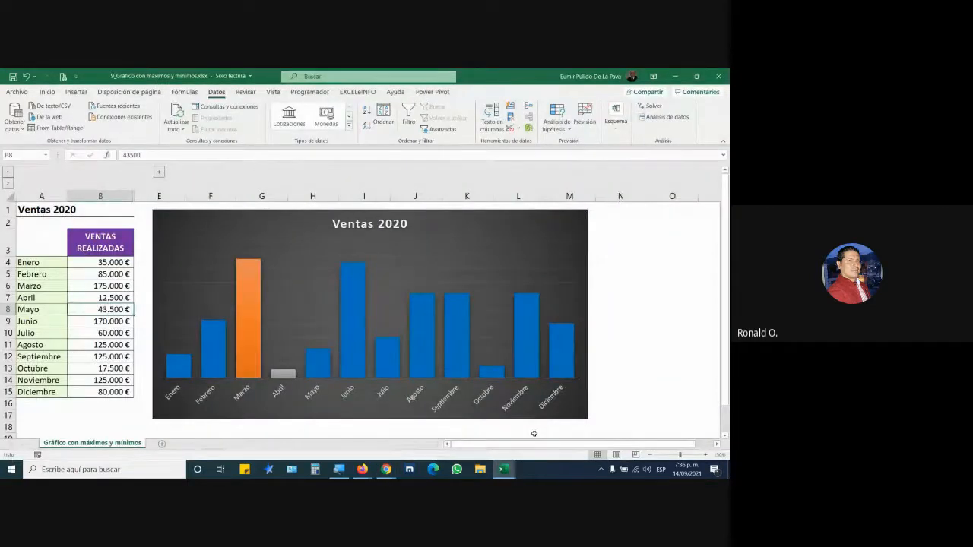
- Select the chart title and enlarge the screen with the Lupa magnifier to examine the title's cell reference
left_click(365, 223)
left_click(342, 467)
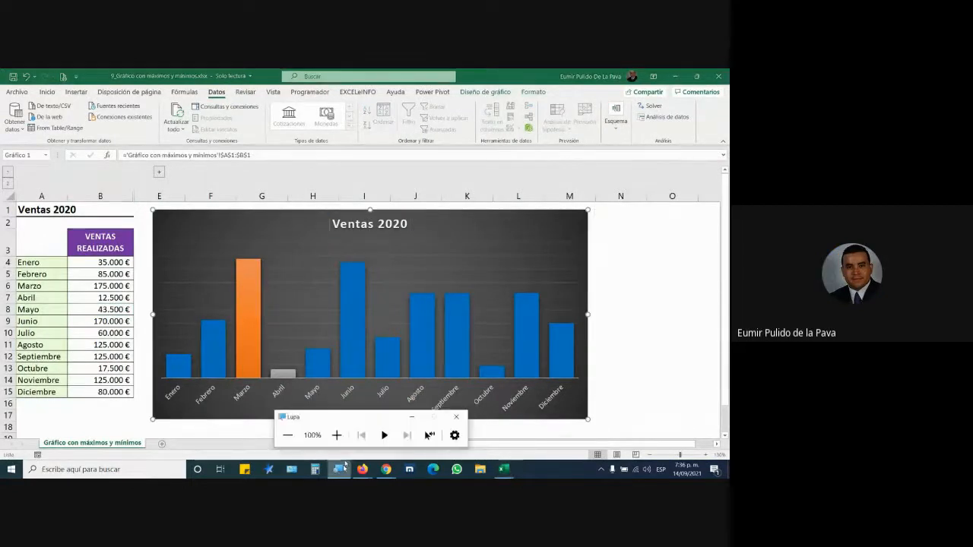
left_click(337, 435)
left_click(455, 404)
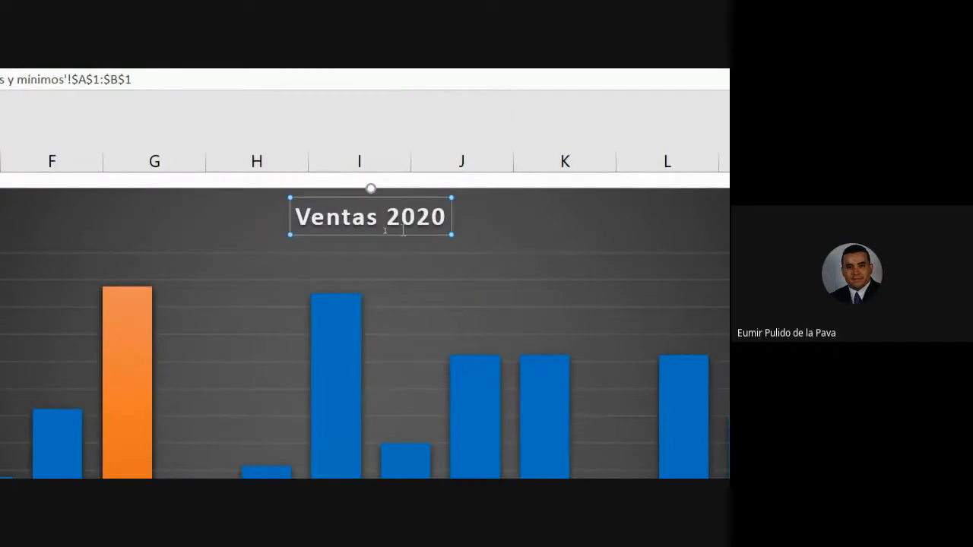